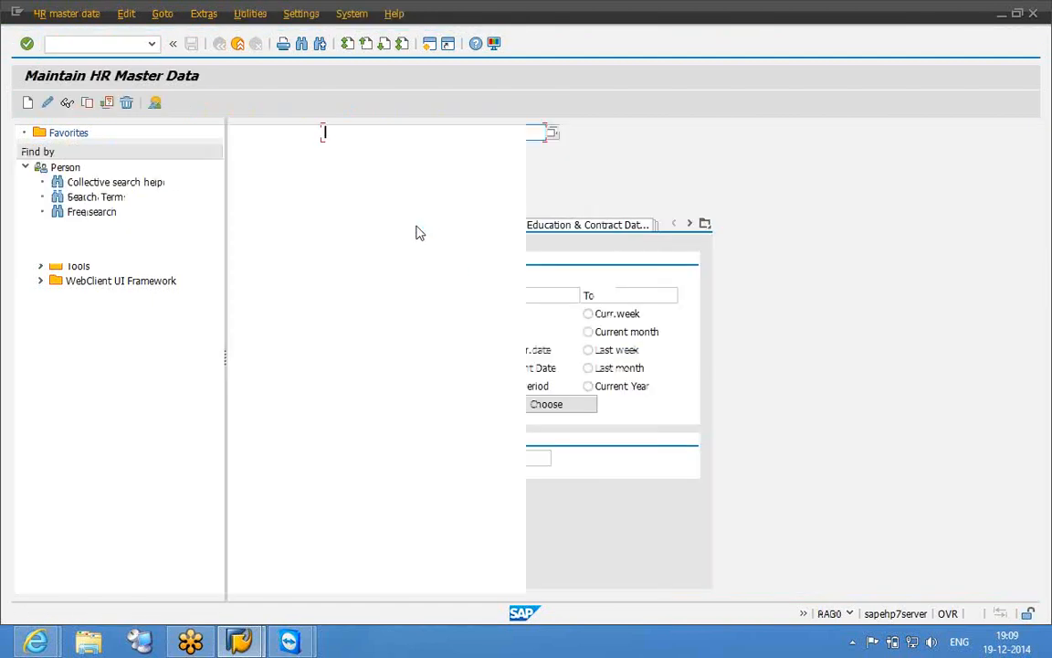
# - Look up the HR master data of the manager and the Executive_01 employee by their personnel numbers
pyautogui.write('1026')
pyautogui.press('Return')
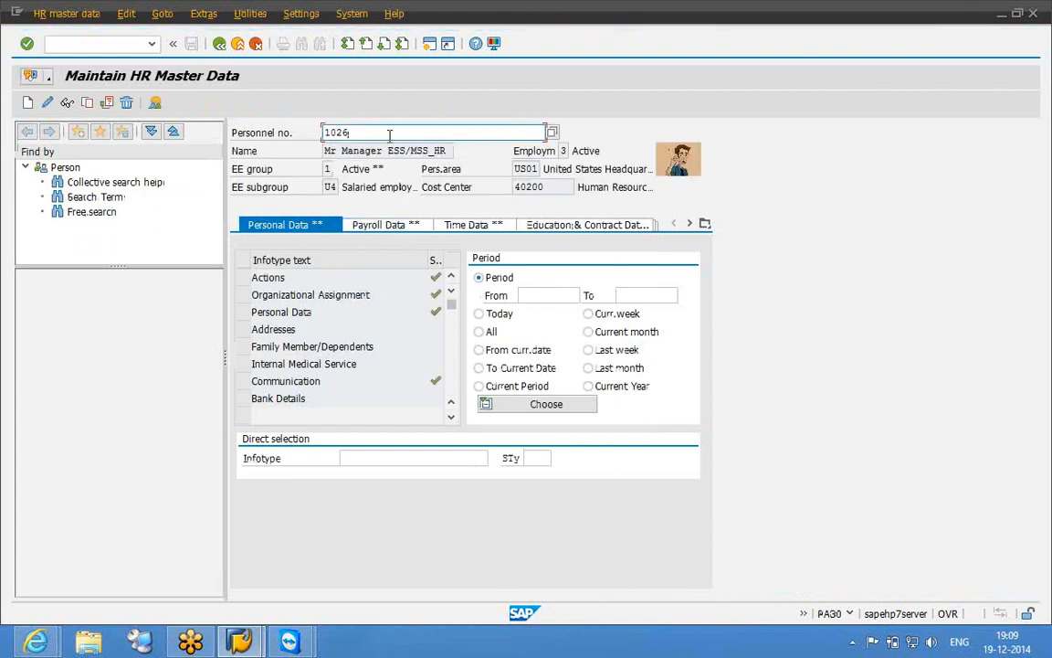
pyautogui.press('BackSpace')
pyautogui.write('3')
pyautogui.press('Return')
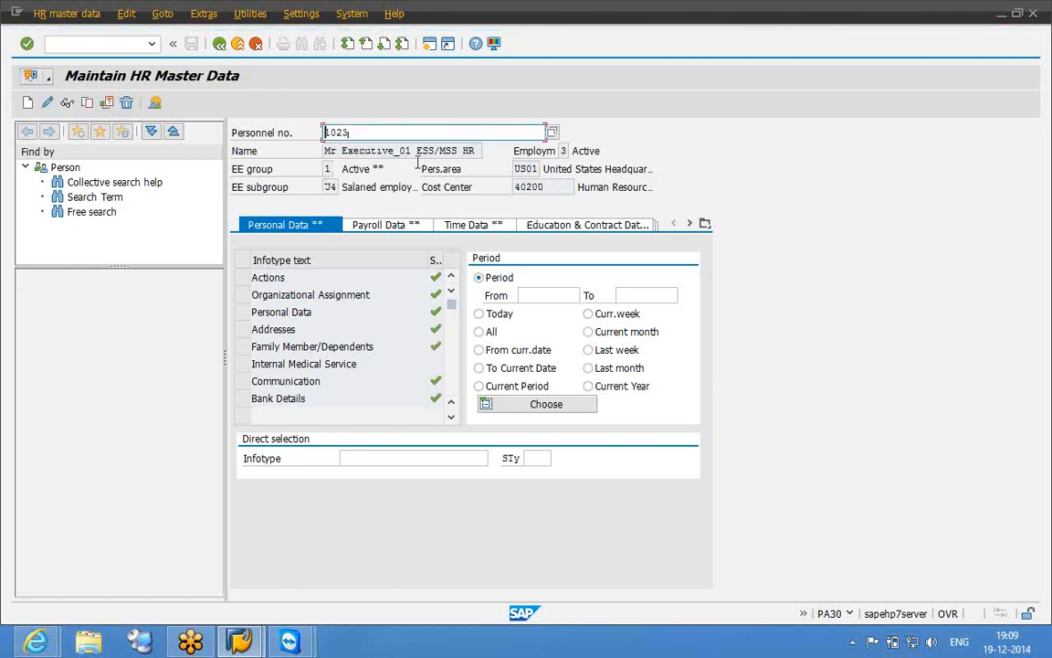
# - Load the manager's HR master record again by personnel number and list the entries of infotype 105
pyautogui.click(390, 132)
pyautogui.press('BackSpace')
pyautogui.write('6')
pyautogui.press('Return')
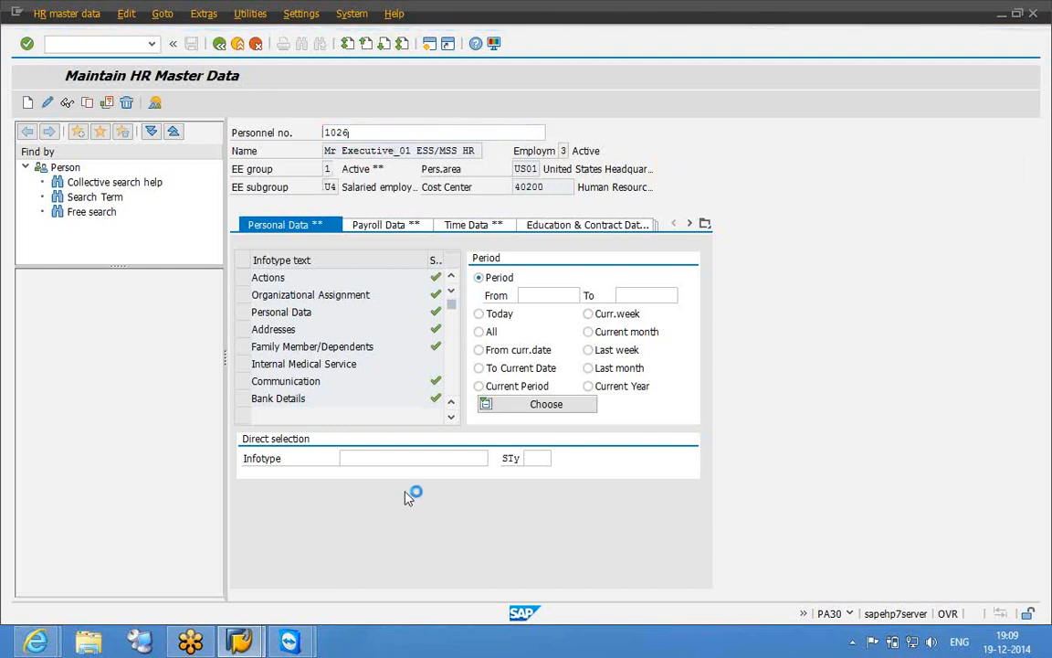
pyautogui.click(395, 456)
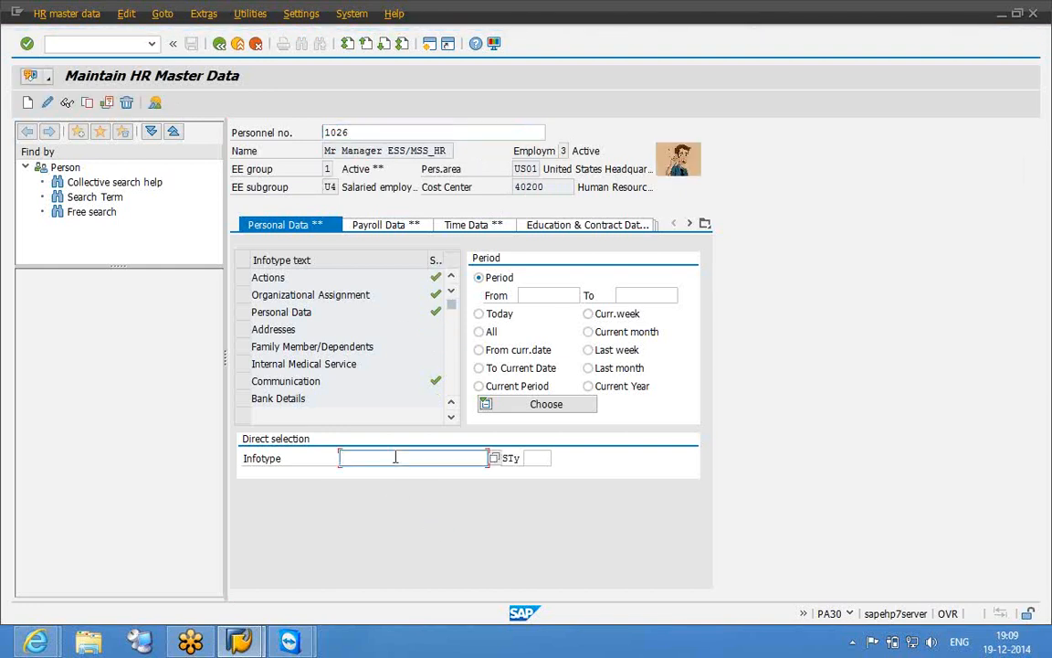
pyautogui.write('105')
pyautogui.press('Return')
pyautogui.click(155, 102)
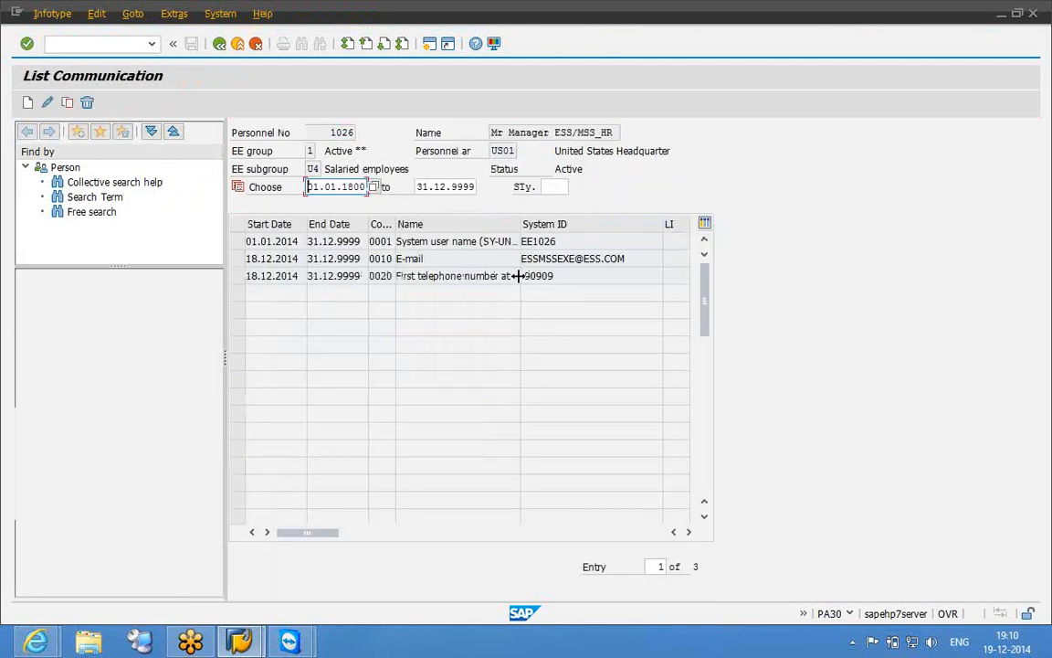
# - Check the system user name entry against the manager's personnel number in the communication list
pyautogui.moveTo(561, 242); pyautogui.dragTo(521, 242)
pyautogui.click(569, 243)
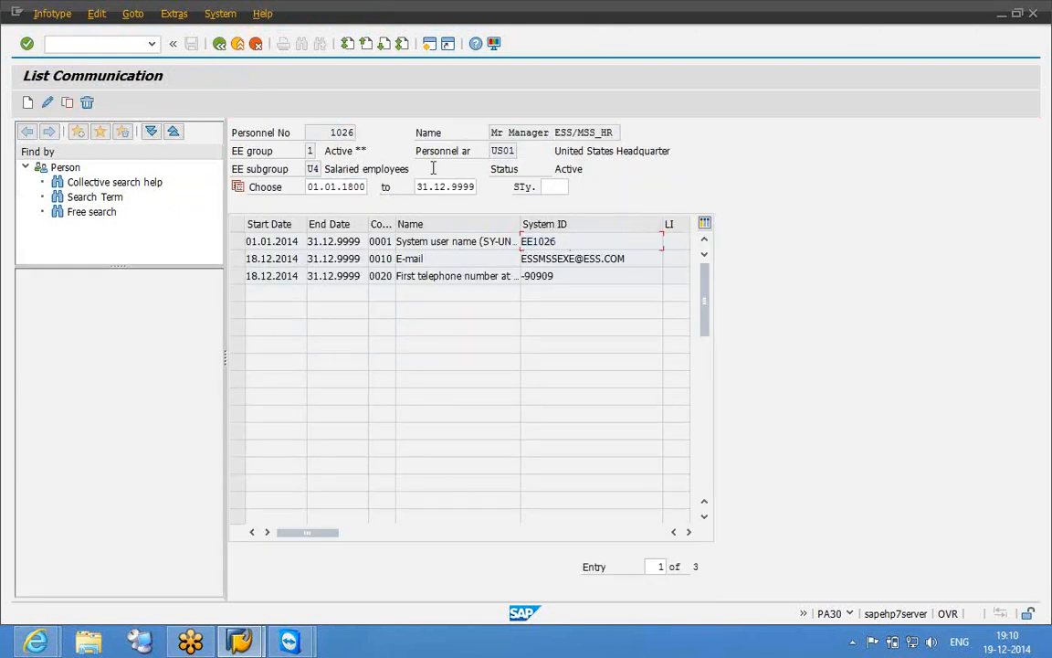
pyautogui.moveTo(329, 135); pyautogui.dragTo(402, 146)
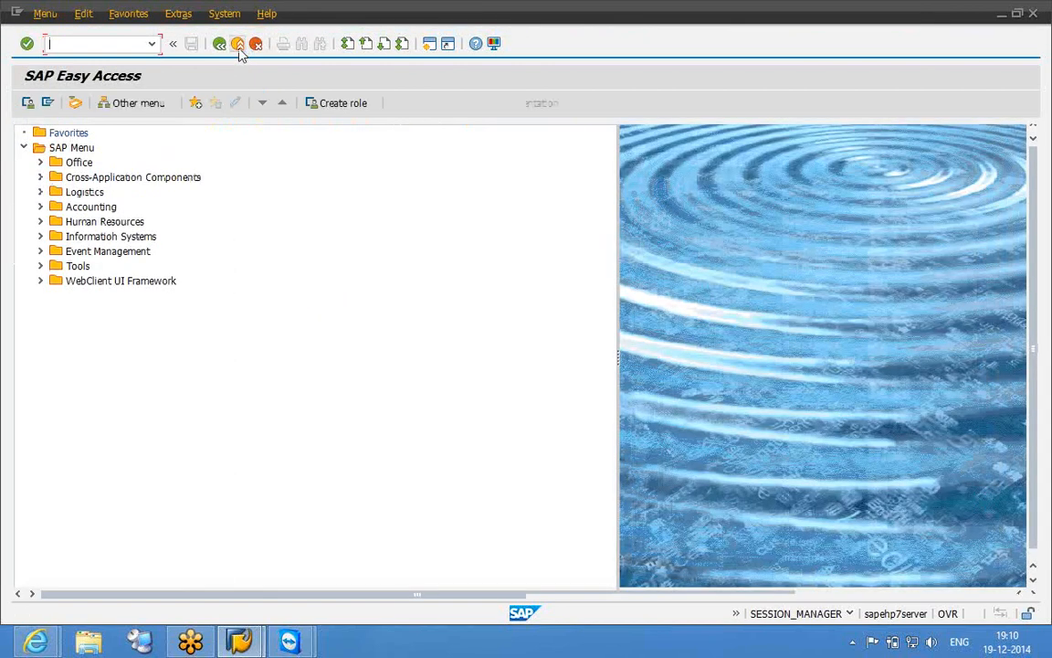
# - Log off the current SAP session and log on again with the manager's user ID and password
pyautogui.click(240, 48)
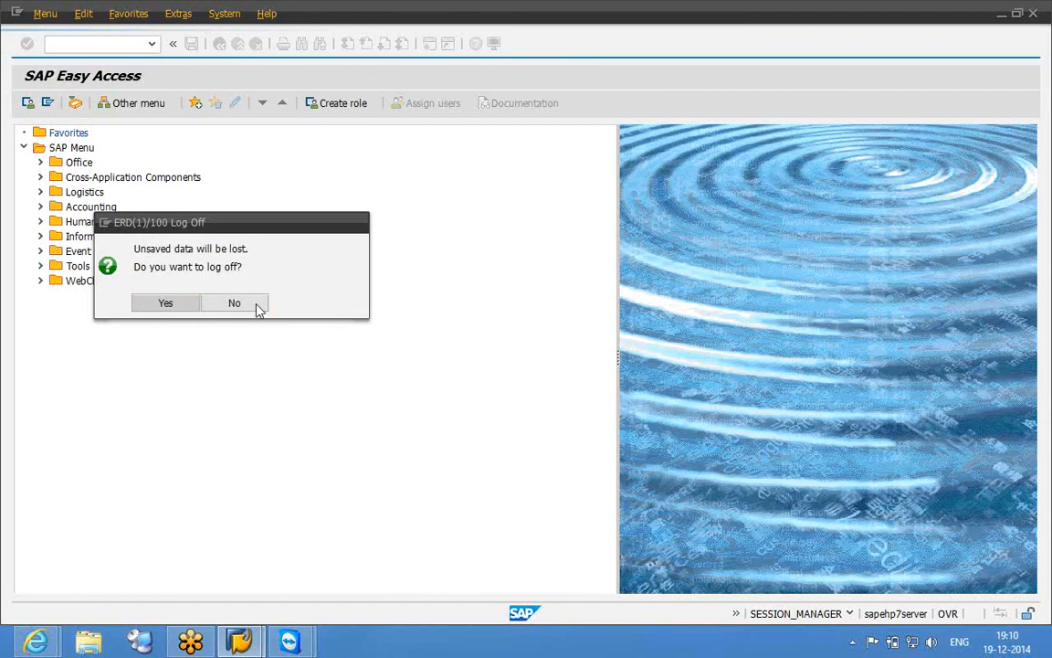
pyautogui.click(165, 303)
pyautogui.click(471, 163)
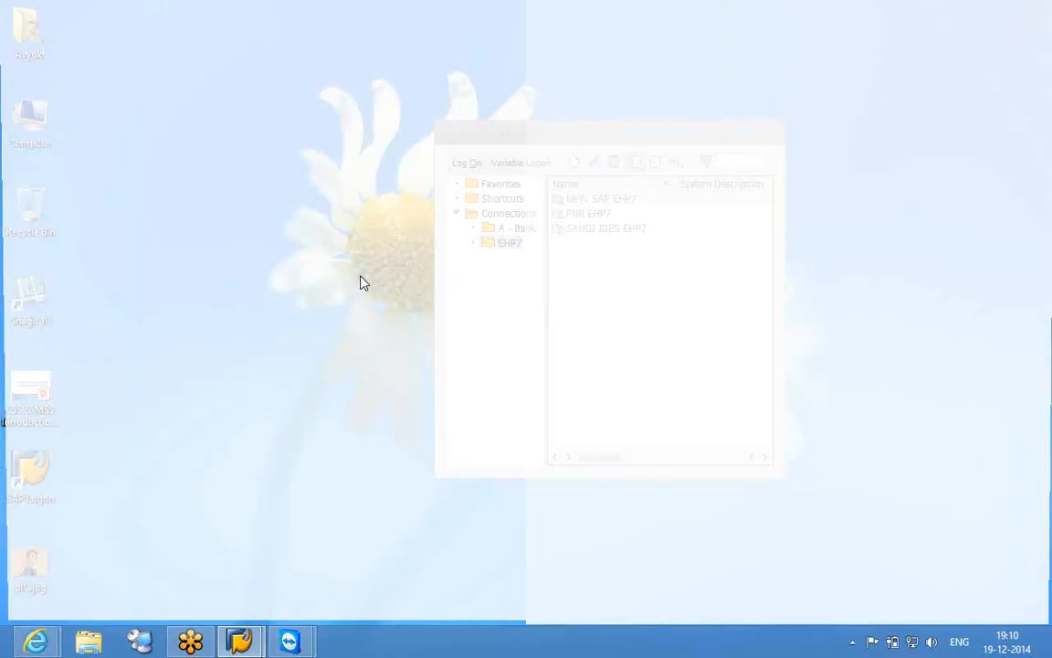
pyautogui.write('ee1026')
pyautogui.press('Tab')
pyautogui.write('*****')
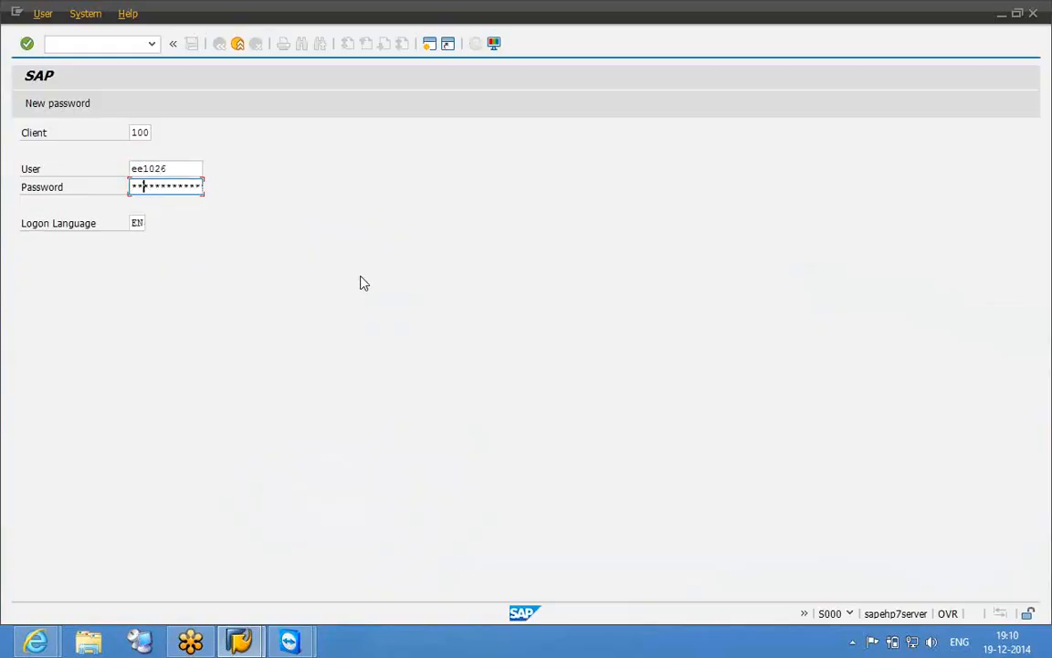
pyautogui.press('Return')
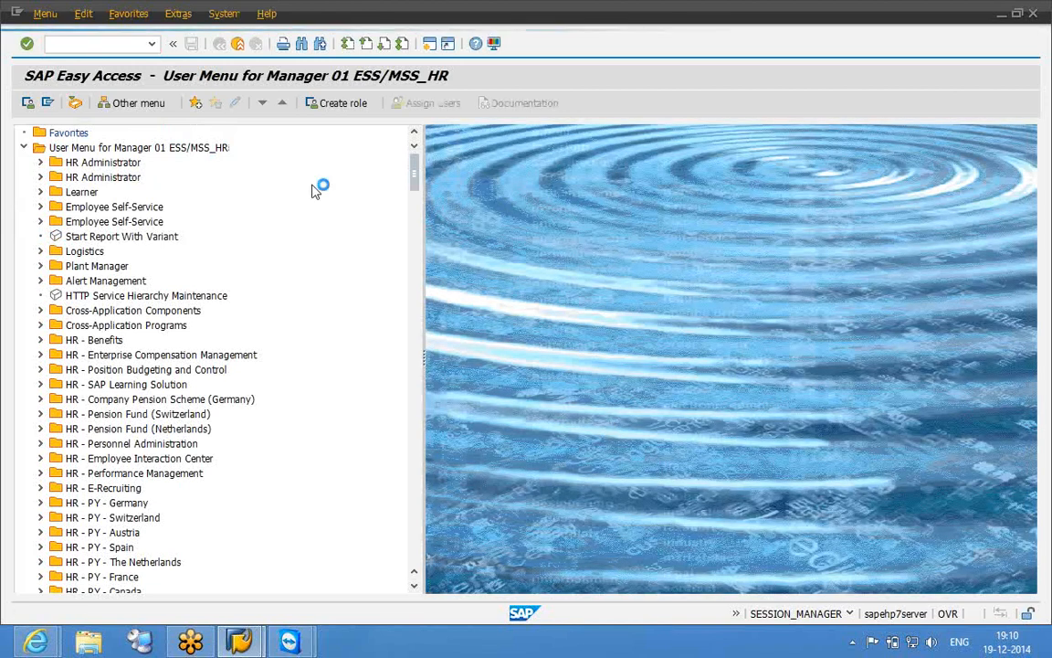
# - Switch the navigation tree from the user menu to the standard SAP Menu
pyautogui.rightClick(312, 191)
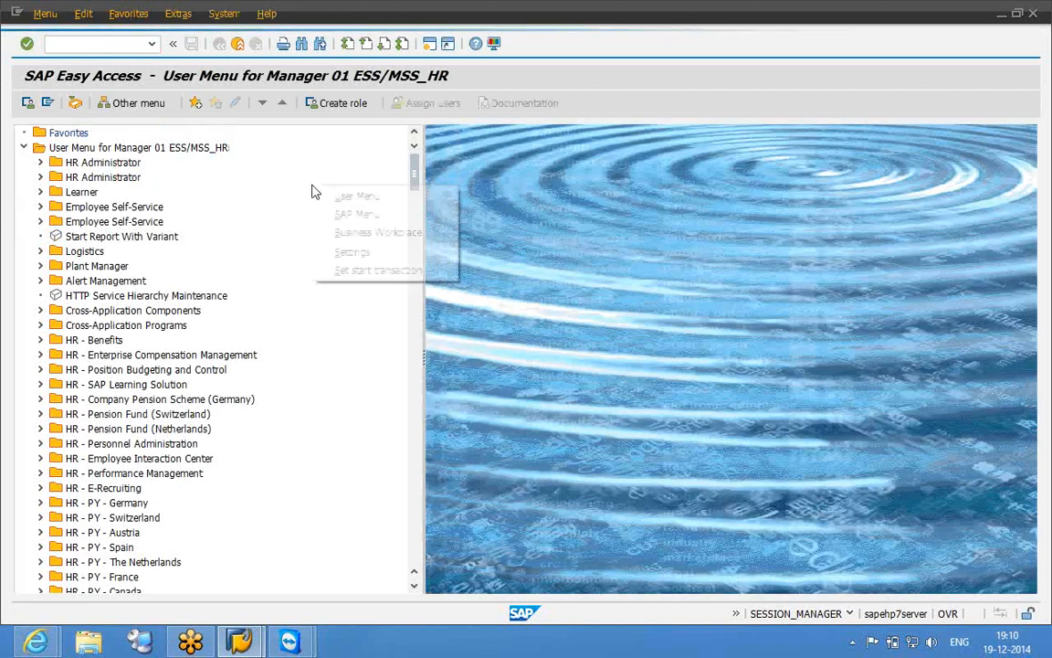
pyautogui.click(339, 213)
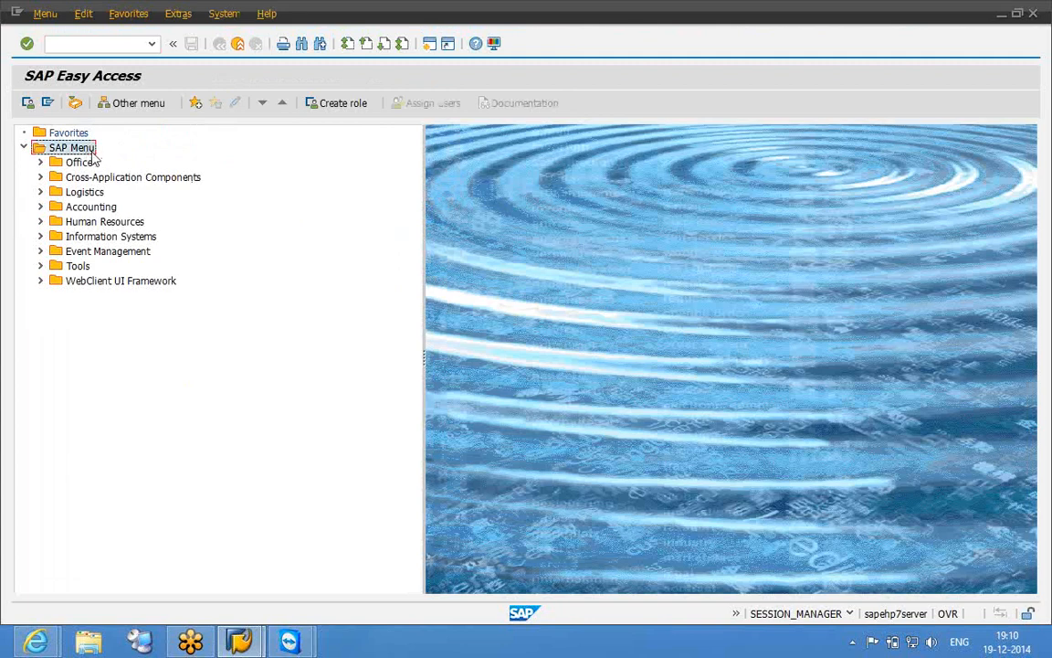
pyautogui.click(73, 157)
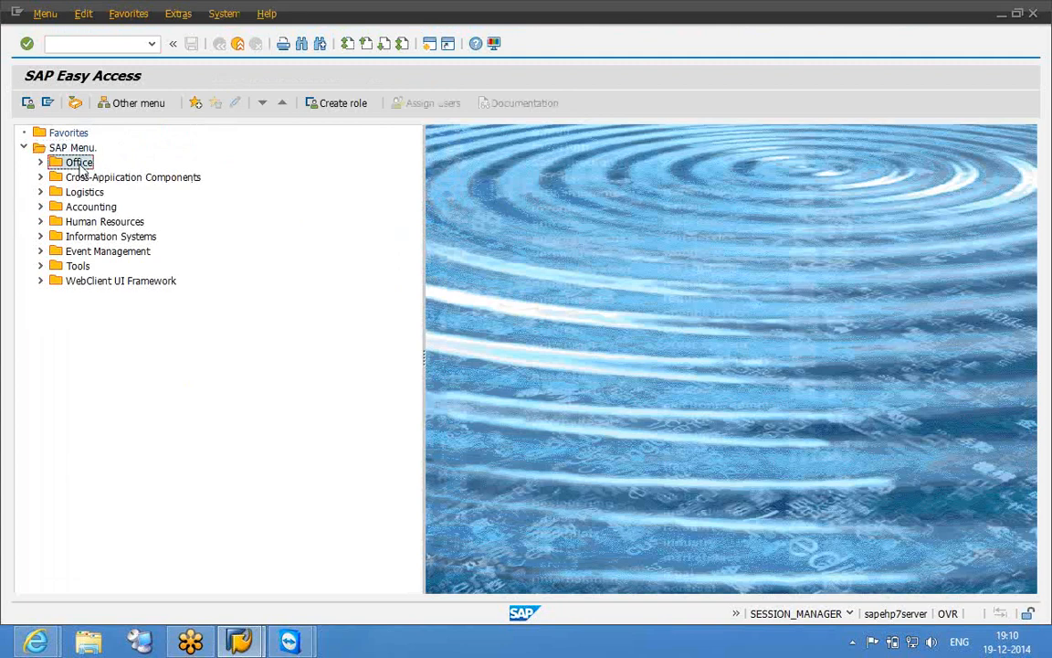
pyautogui.click(89, 45)
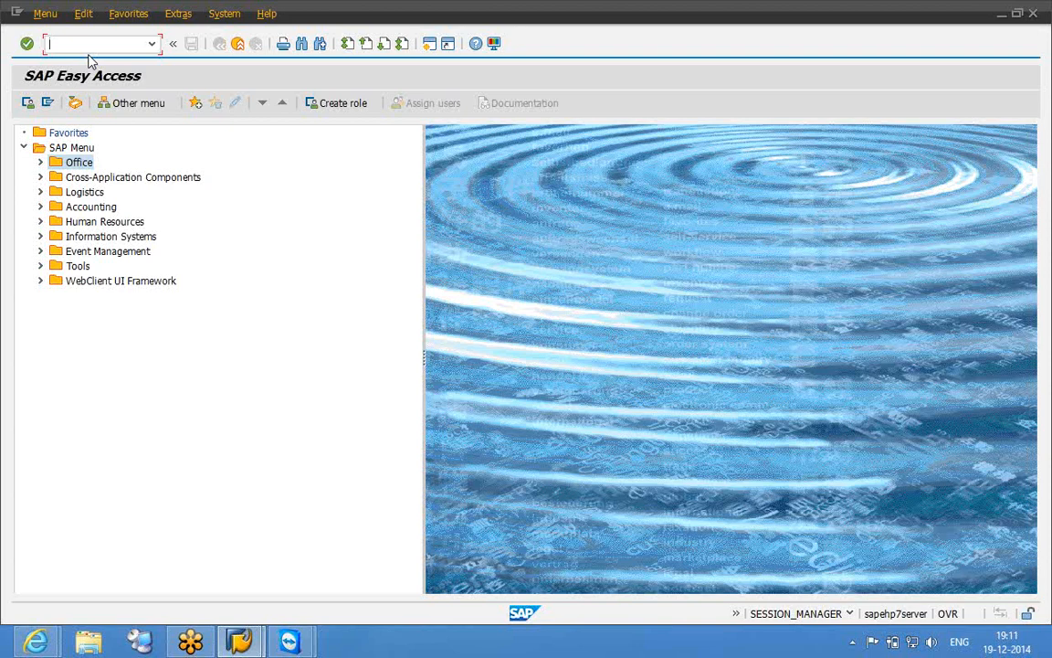
# - Switch to the remote desktop in TeamViewer, start Internet Explorer there and dismiss its welcome setup
pyautogui.click(291, 645)
pyautogui.click(377, 554)
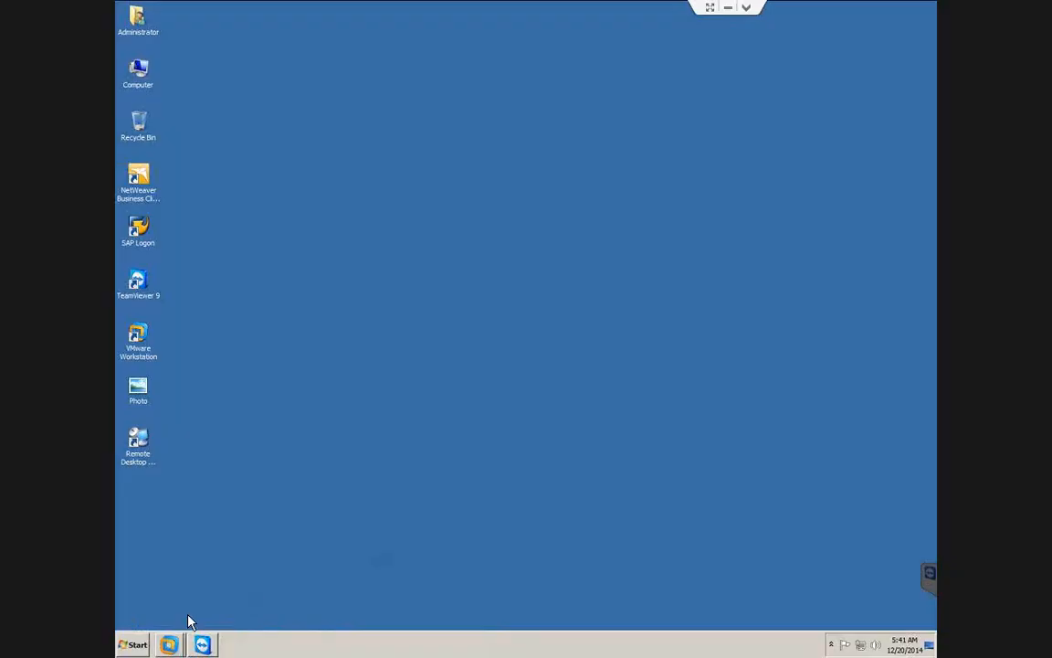
pyautogui.press('super')
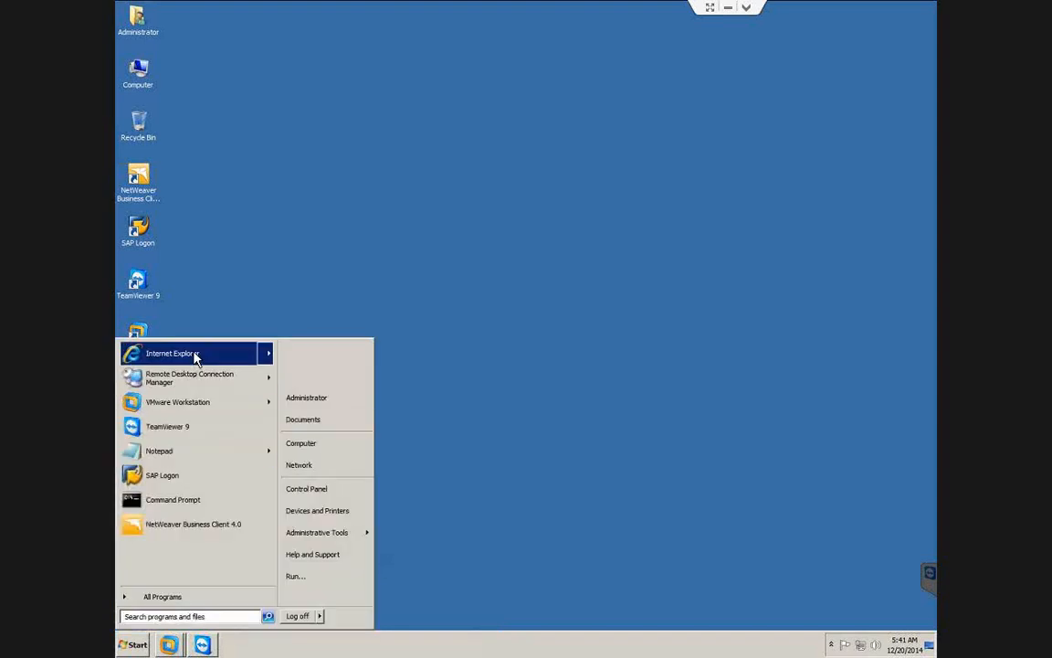
pyautogui.click(195, 357)
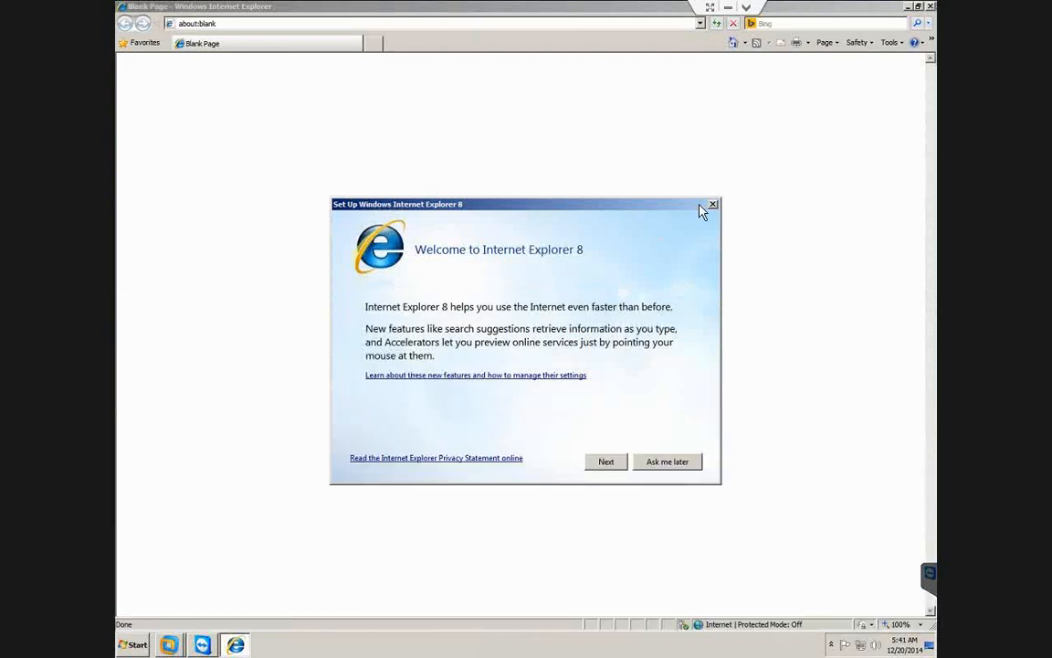
pyautogui.click(713, 204)
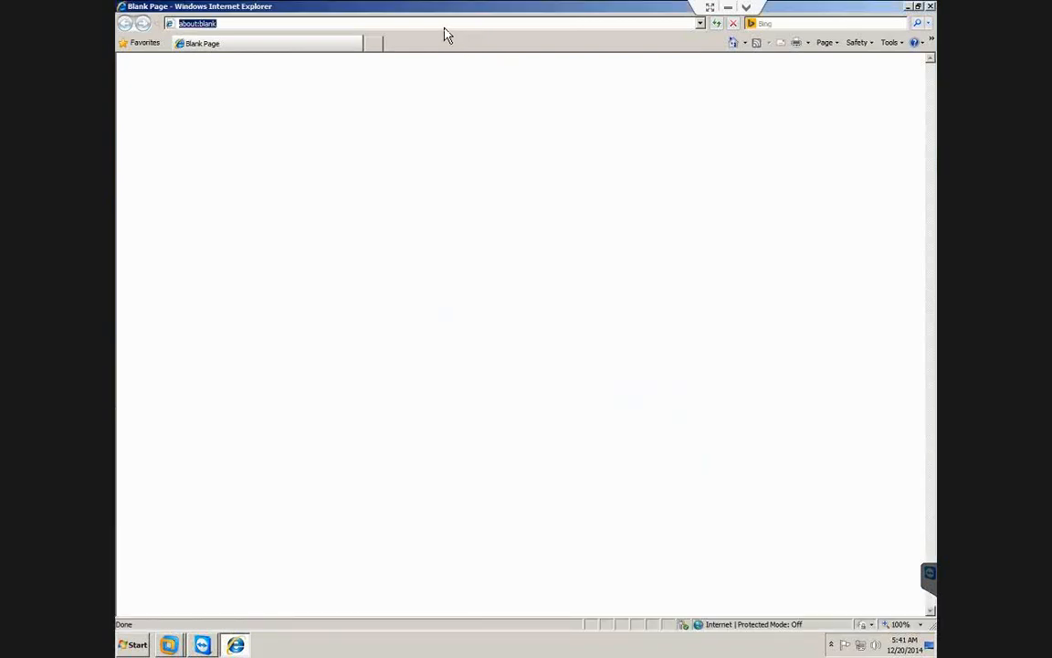
# - Open the SAP Portal favorite and log on with the manager's user ID and password
pyautogui.click(142, 46)
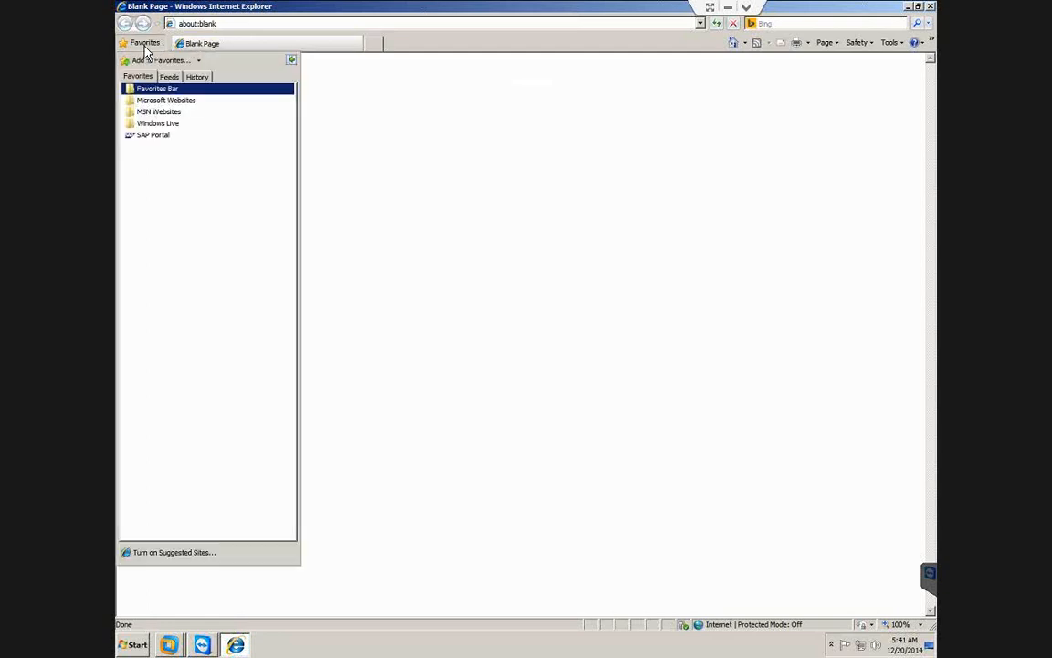
pyautogui.click(157, 137)
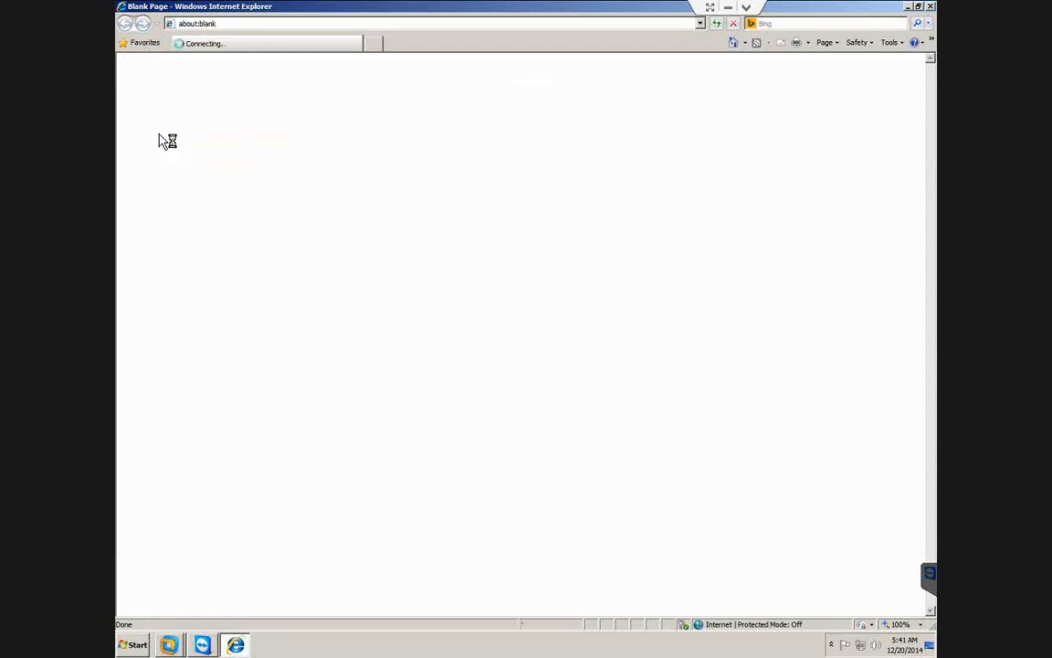
pyautogui.write('ee1026')
pyautogui.press('Tab')
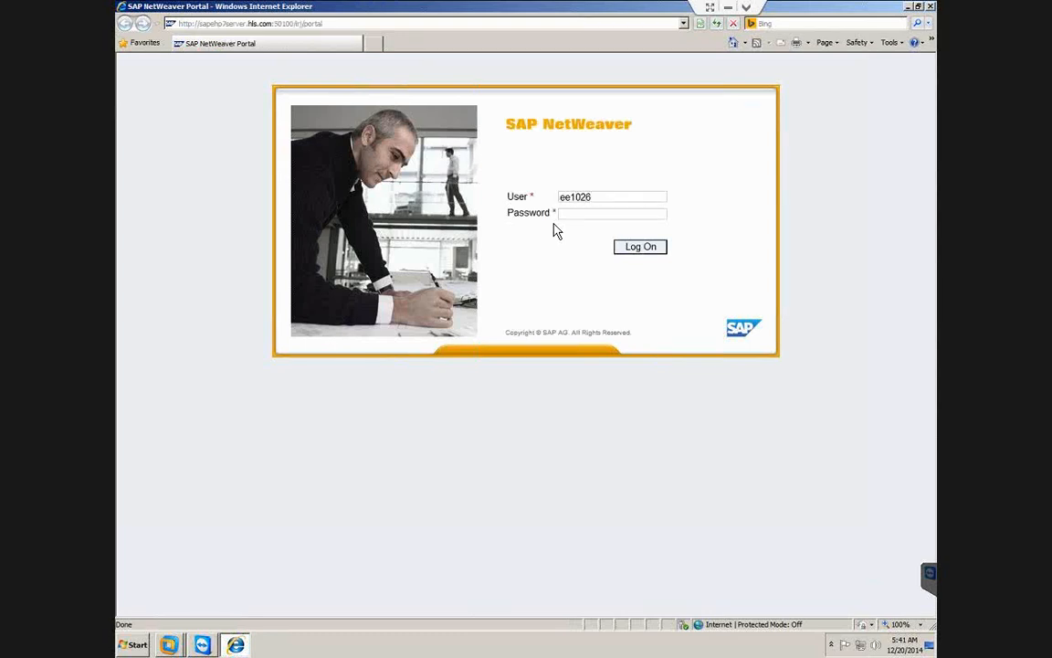
pyautogui.write('•••••••••••')
pyautogui.press('Return')
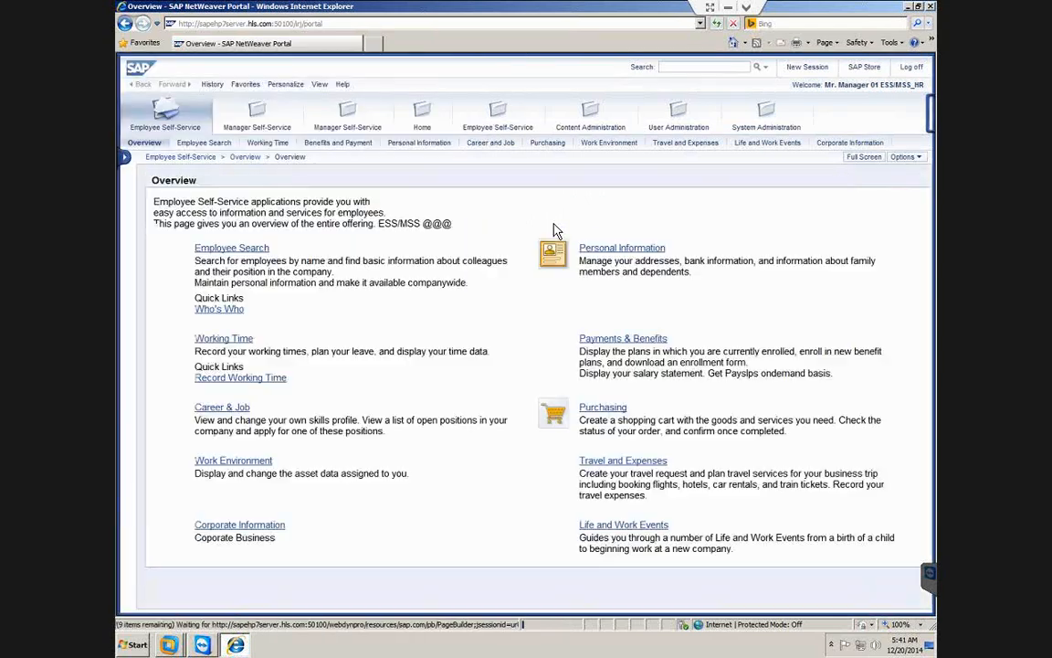
# - View the Personal Profile from the Personal Information area of Employee Services, refreshing its window once, and close it
pyautogui.click(498, 122)
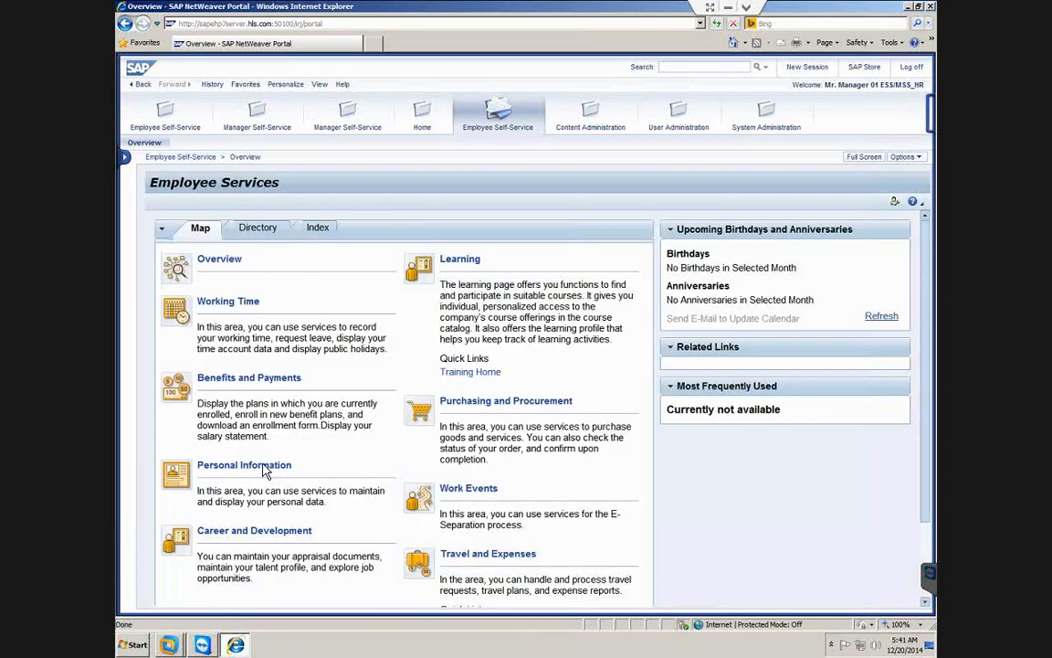
pyautogui.click(264, 468)
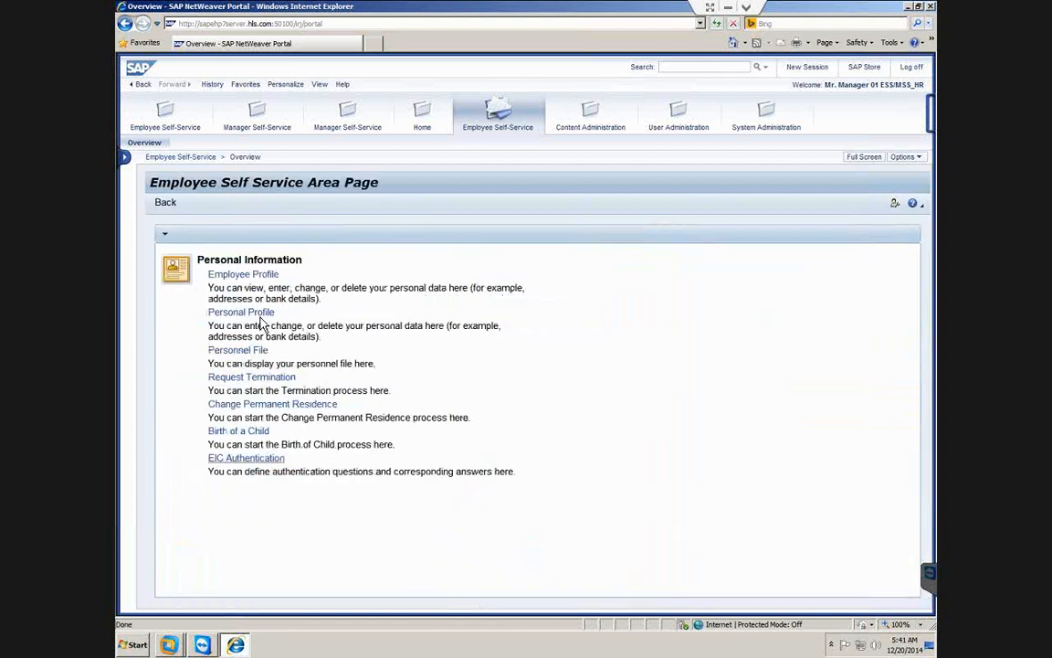
pyautogui.click(260, 314)
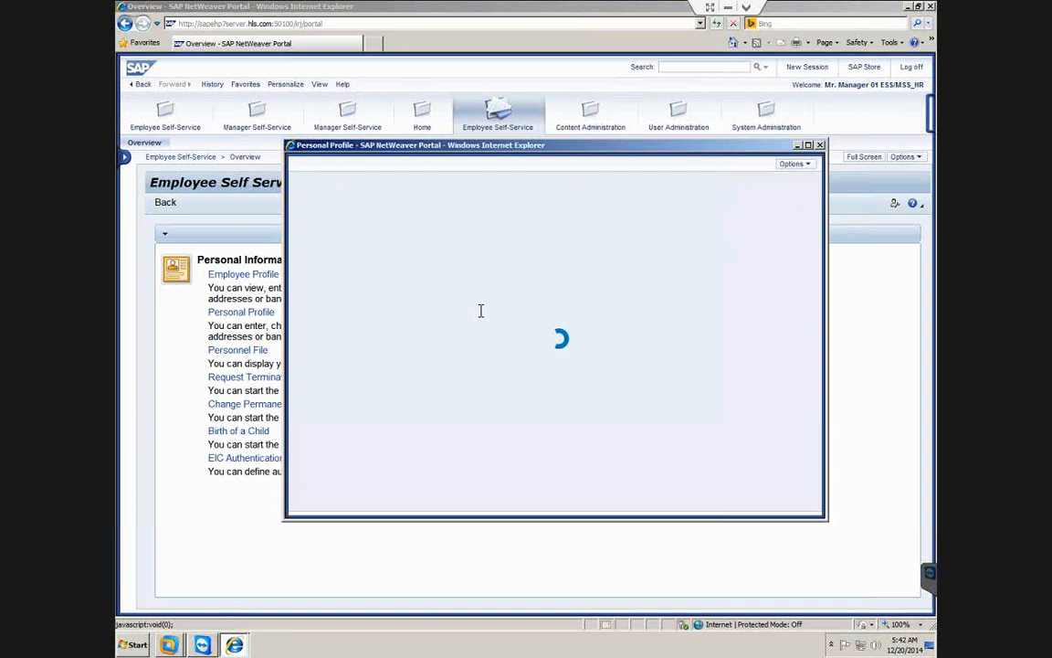
pyautogui.click(795, 166)
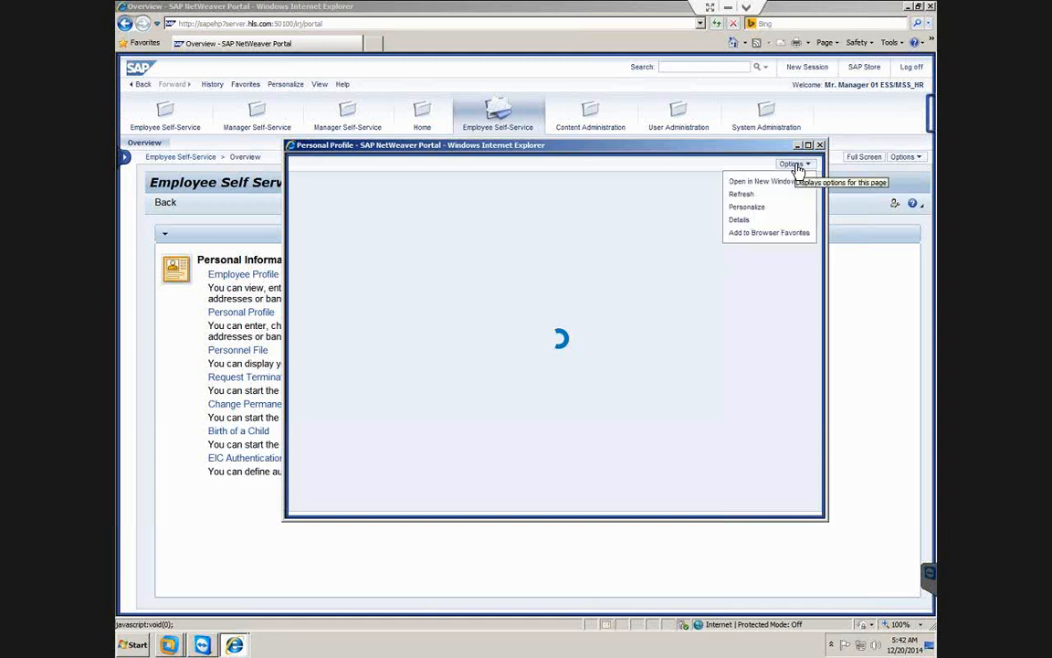
pyautogui.click(762, 194)
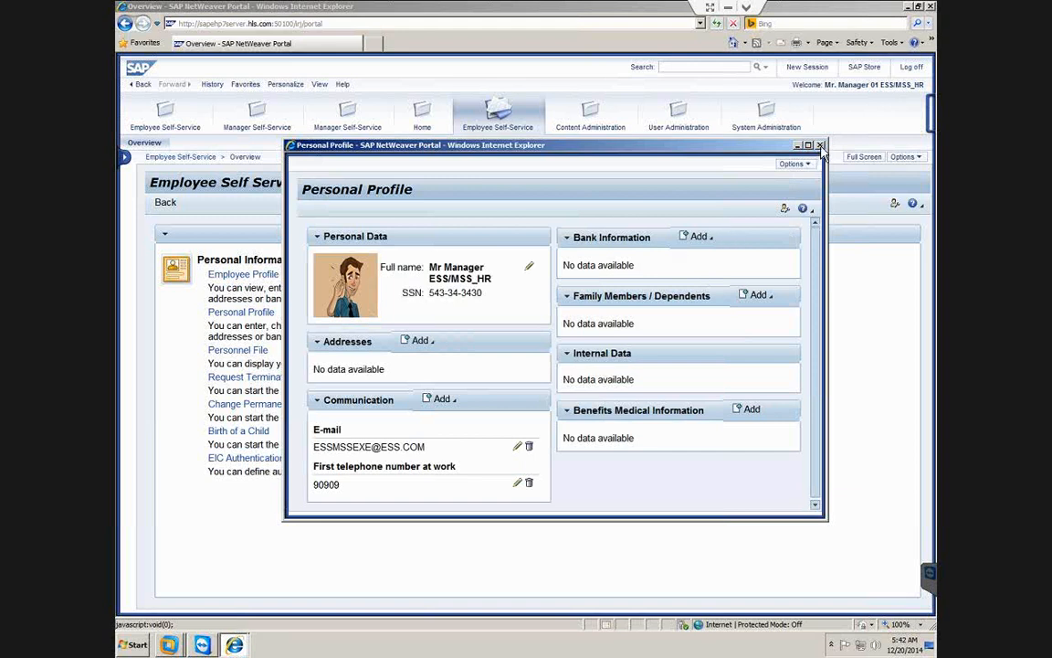
pyautogui.click(821, 146)
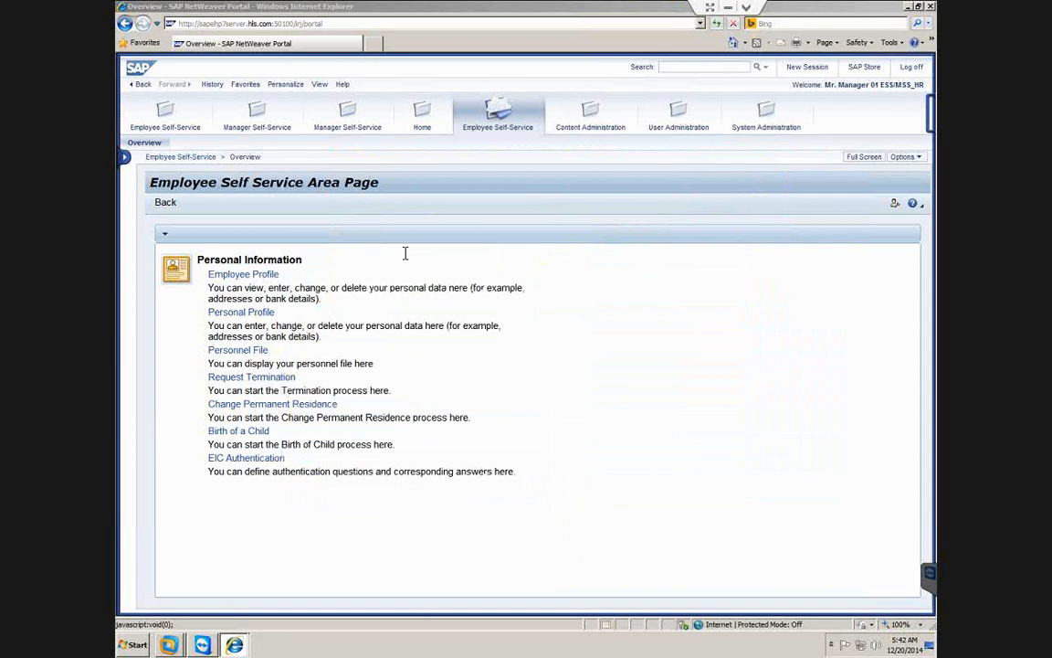
# - Open the Who's Who service under Employee Search in the first Employee Self-Service area
pyautogui.click(181, 126)
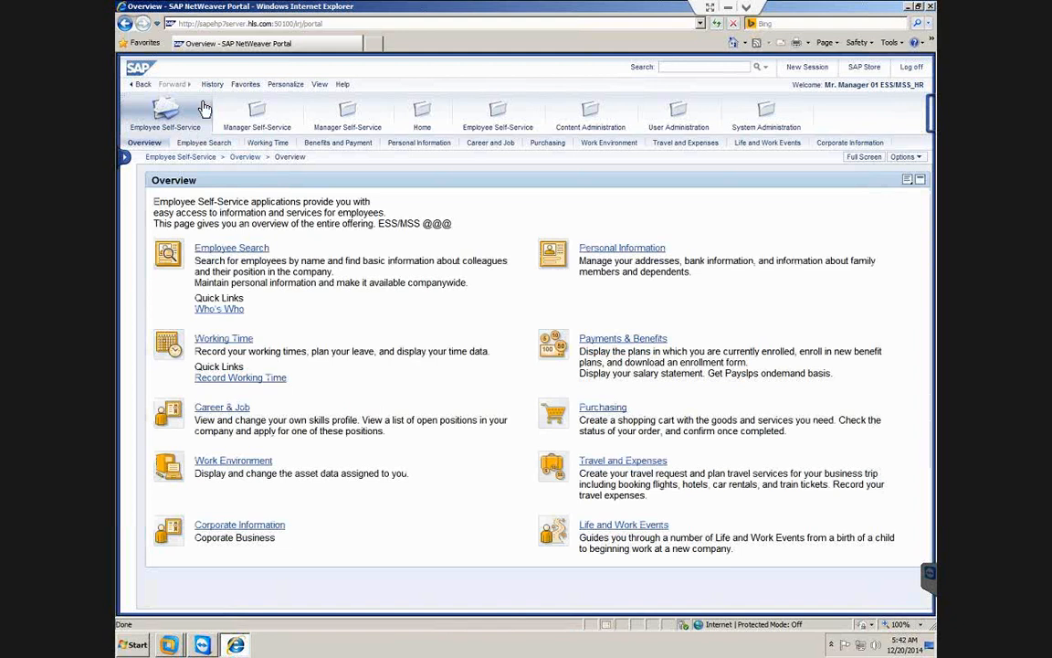
pyautogui.click(256, 248)
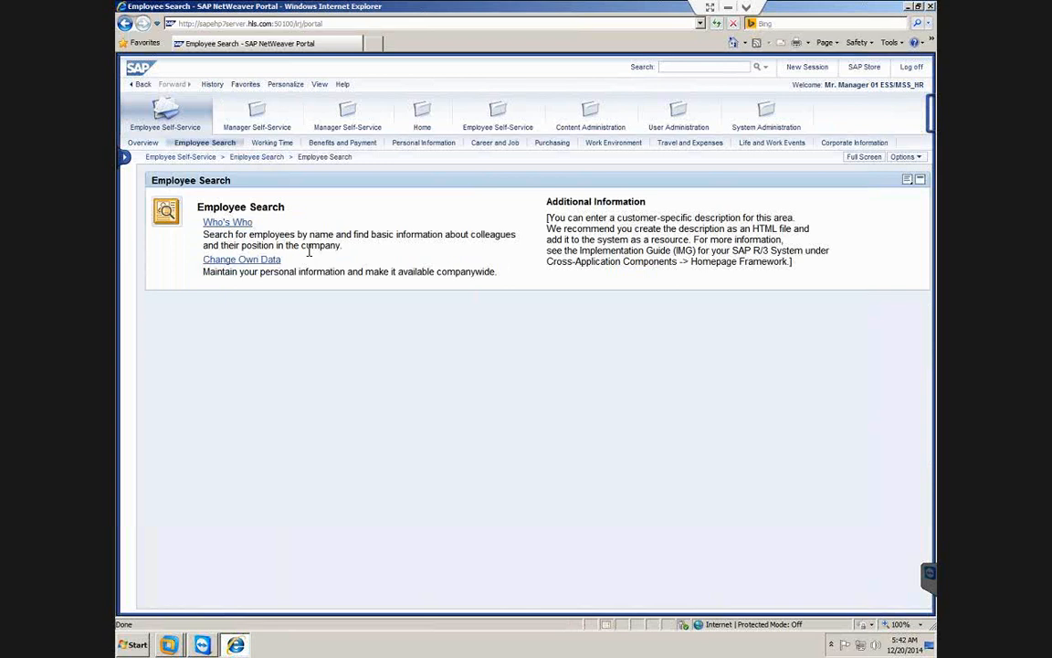
pyautogui.click(238, 224)
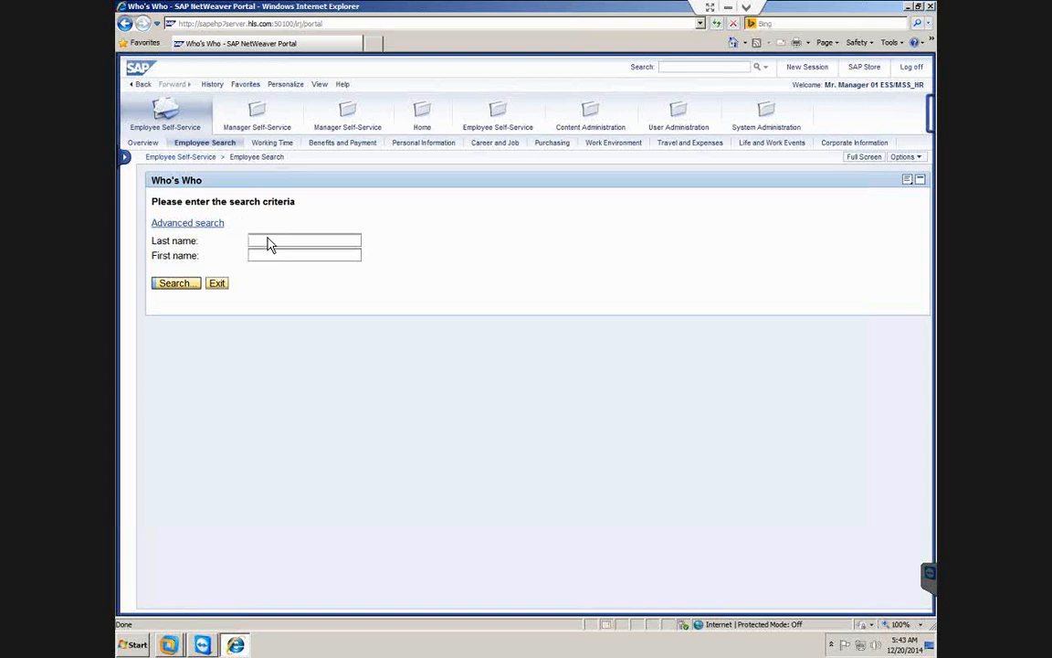
# - Search Who's Who for employees whose last name matches *ess*
pyautogui.click(268, 239)
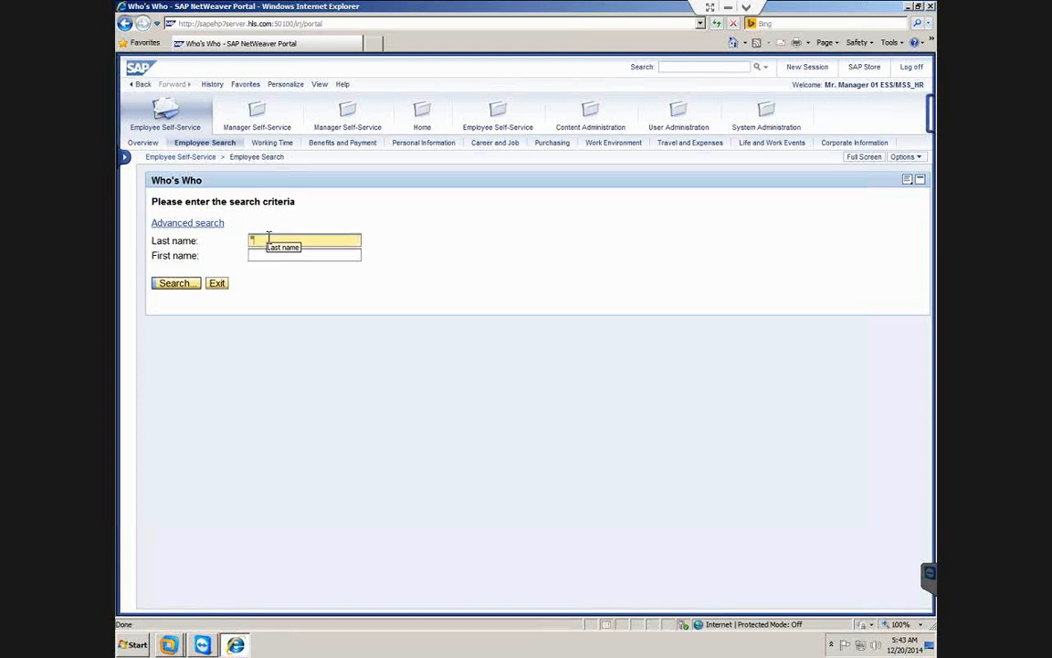
pyautogui.write('*ess')
pyautogui.press('Return')
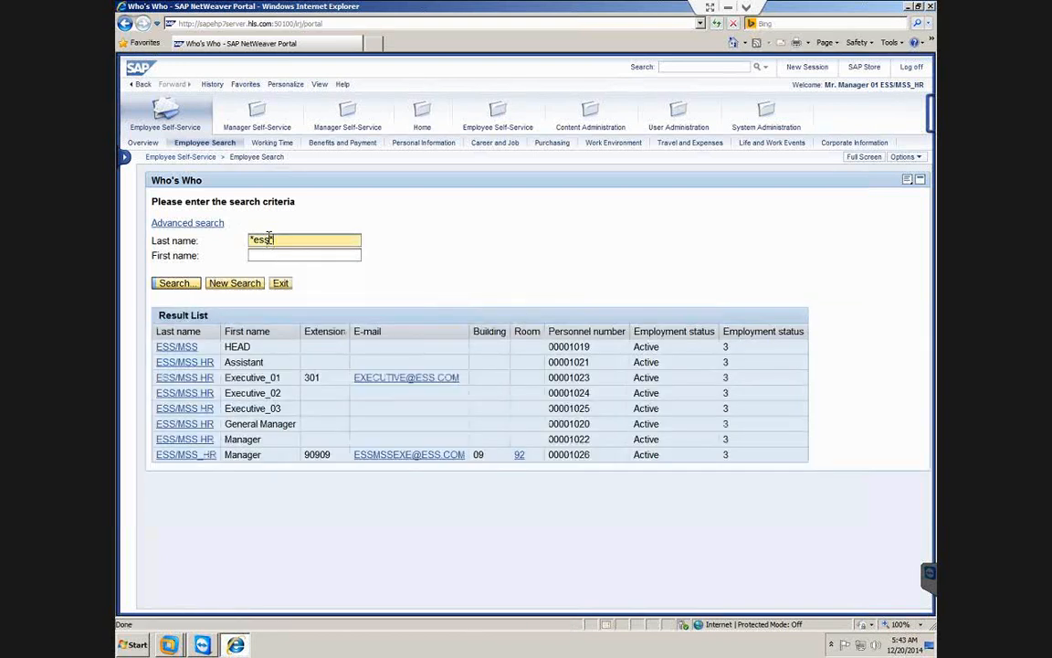
pyautogui.write('*')
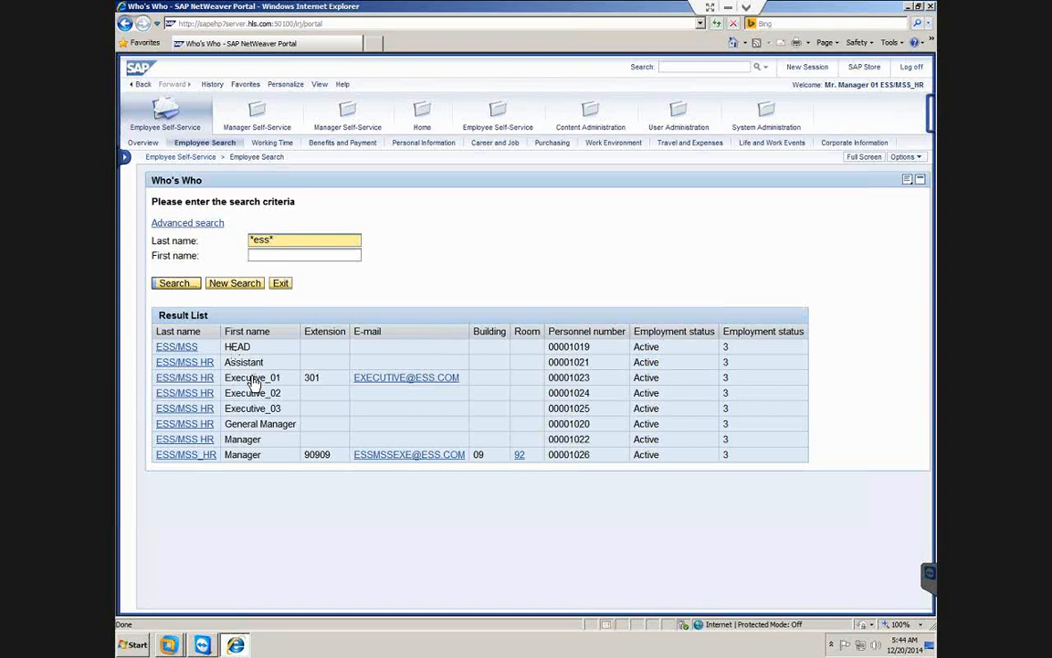
# - View the employee profile of the HR manager in building 09, check its system user entry, and return to the result list
pyautogui.click(201, 459)
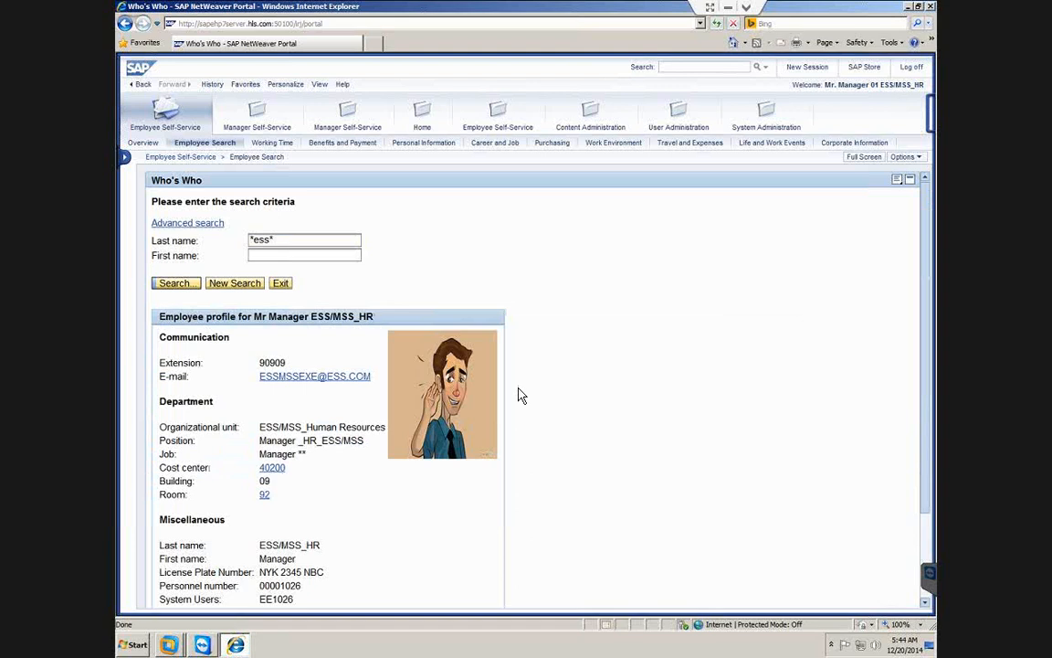
pyautogui.scroll(-2, 521, 395)
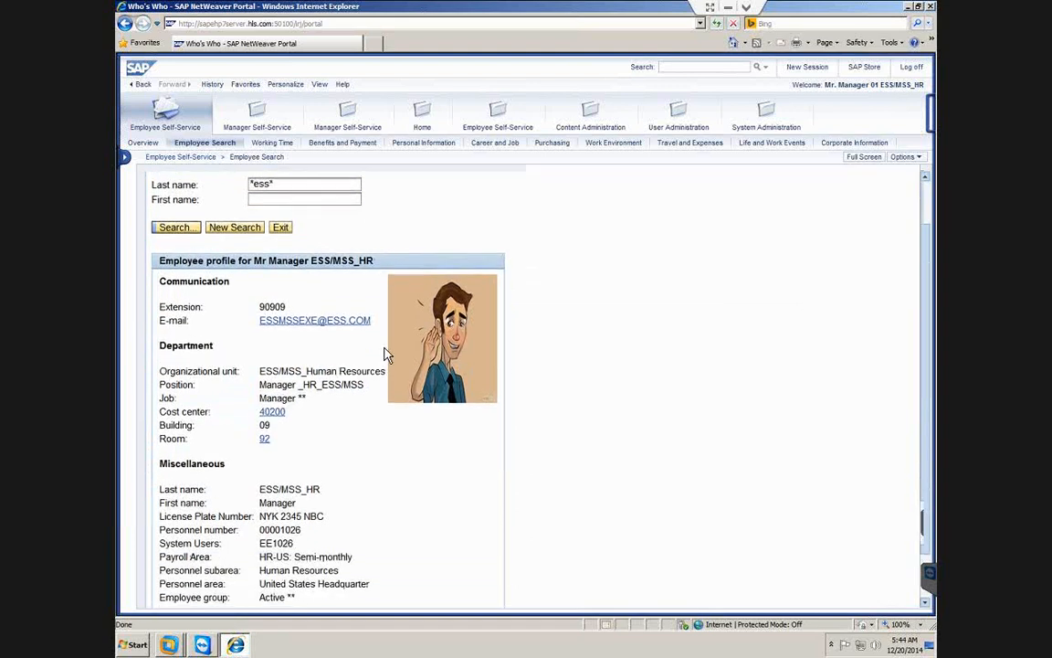
pyautogui.scroll(-2, 385, 353)
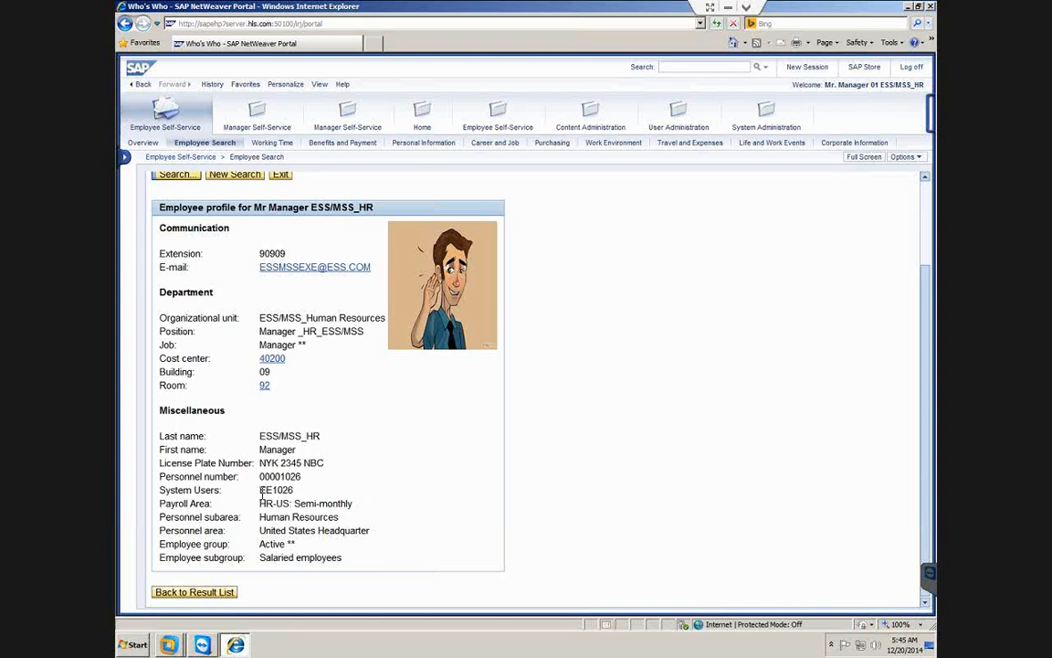
pyautogui.moveTo(261, 491); pyautogui.dragTo(299, 496)
pyautogui.click(299, 491)
pyautogui.scroll(3, 336, 484)
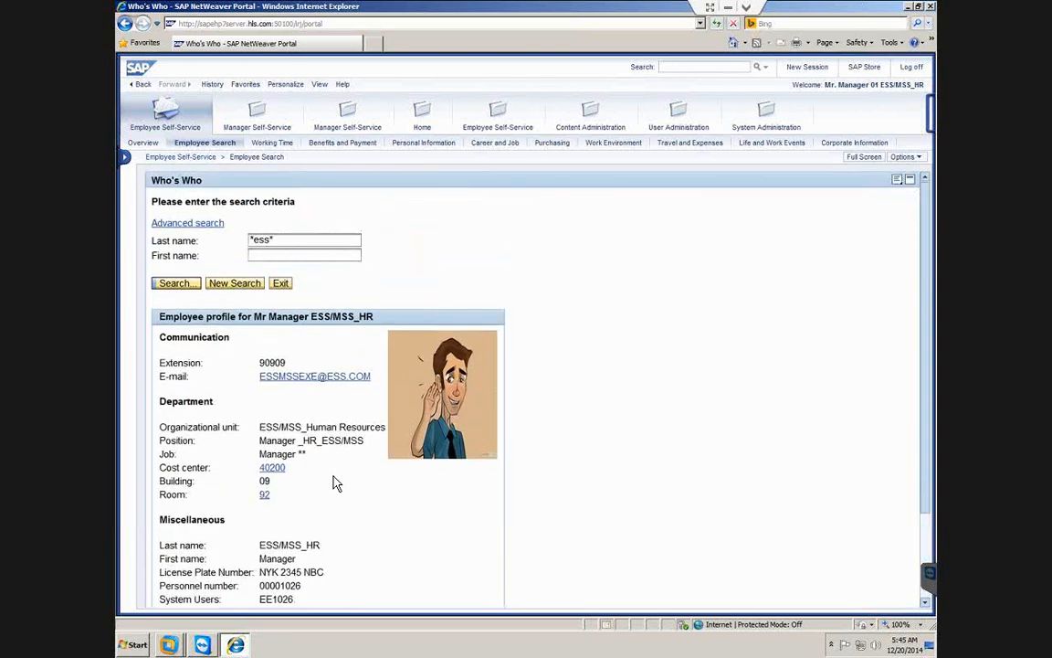
pyautogui.scroll(-3, 336, 484)
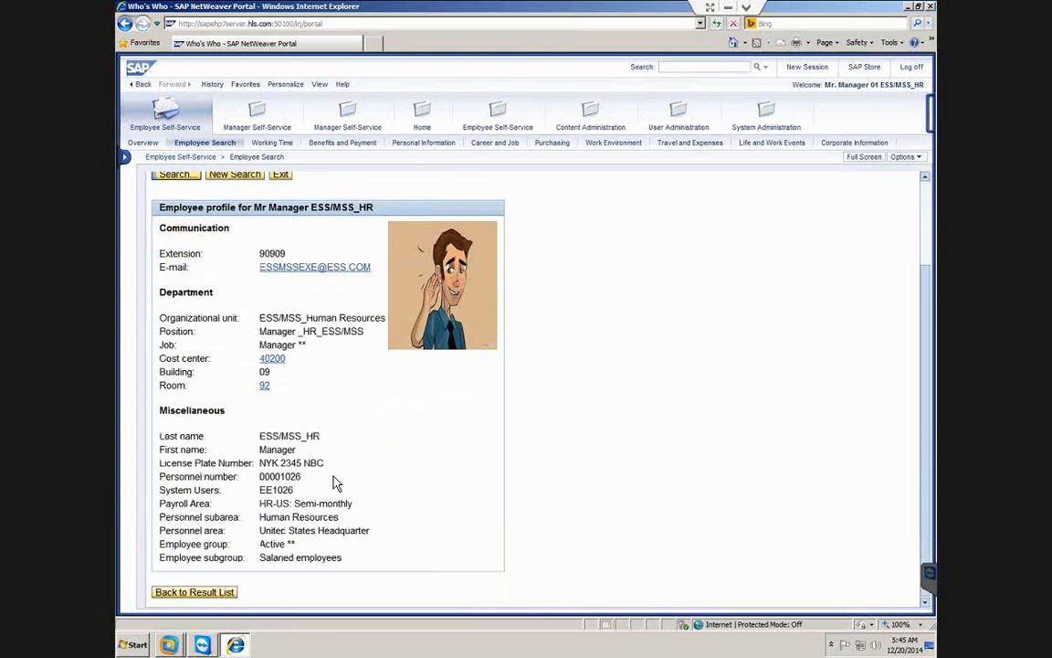
pyautogui.click(214, 596)
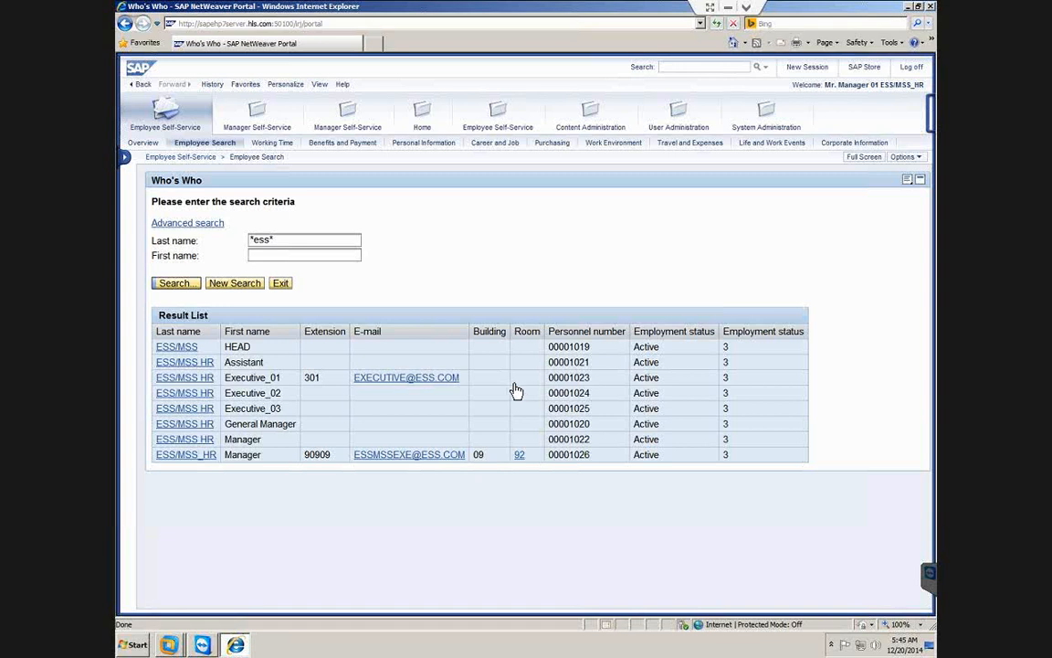
# - Show the advanced search criteria in Who's Who and look over fields such as organizational unit and extension
pyautogui.click(309, 241)
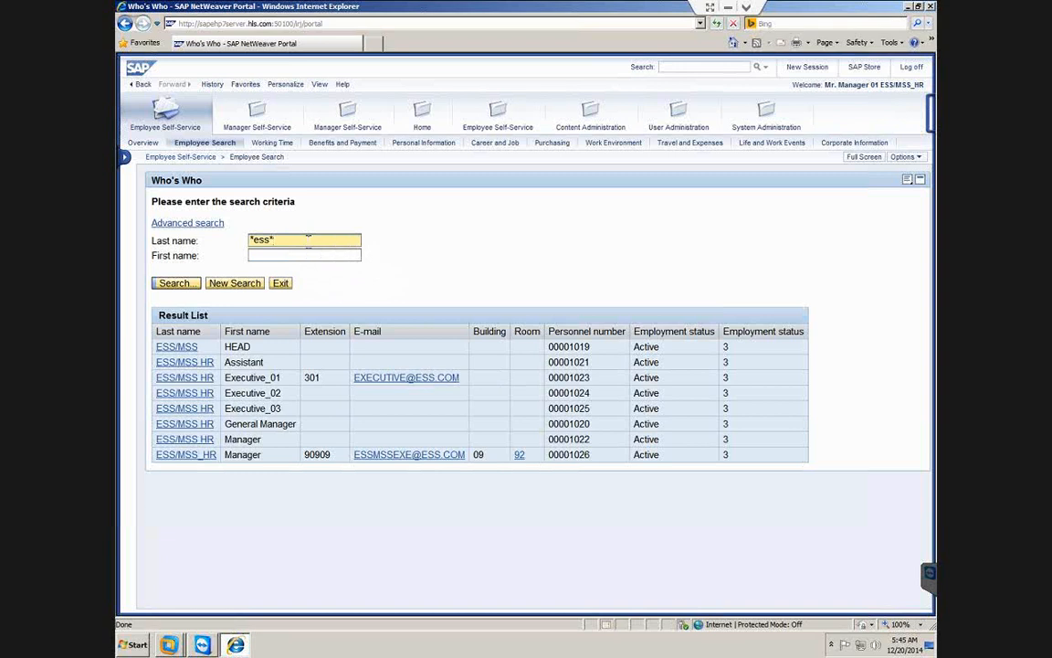
pyautogui.click(206, 224)
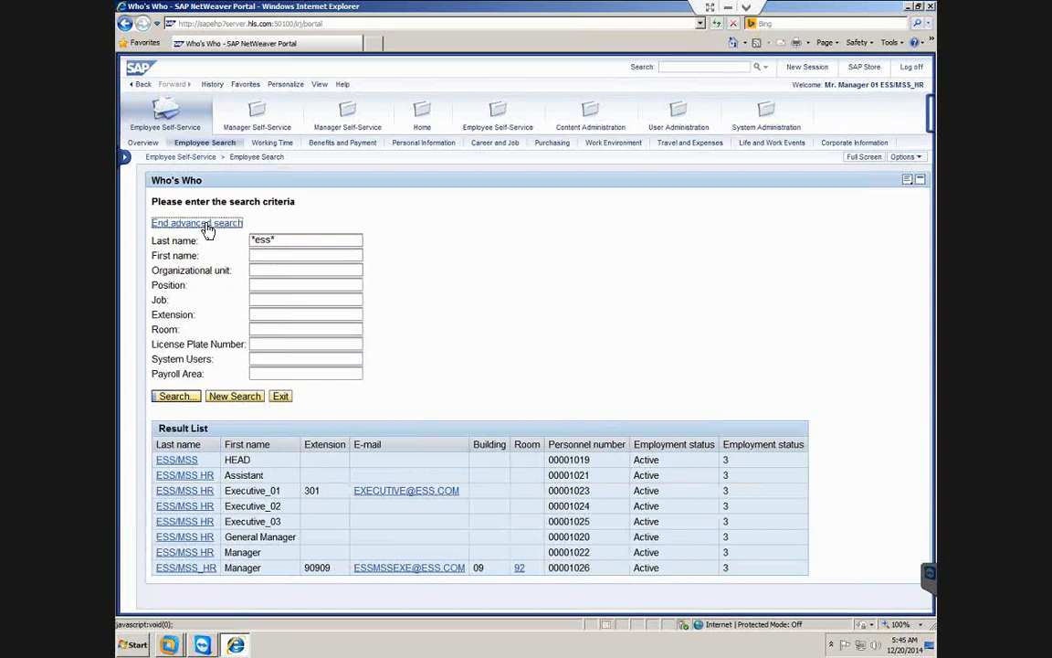
pyautogui.click(275, 270)
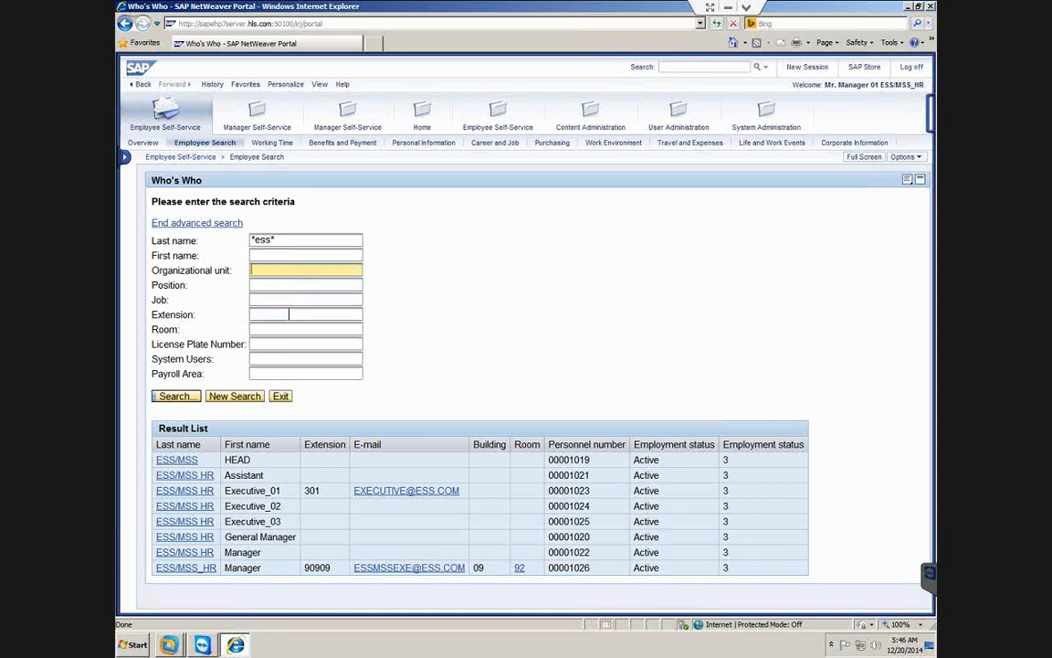
pyautogui.click(289, 315)
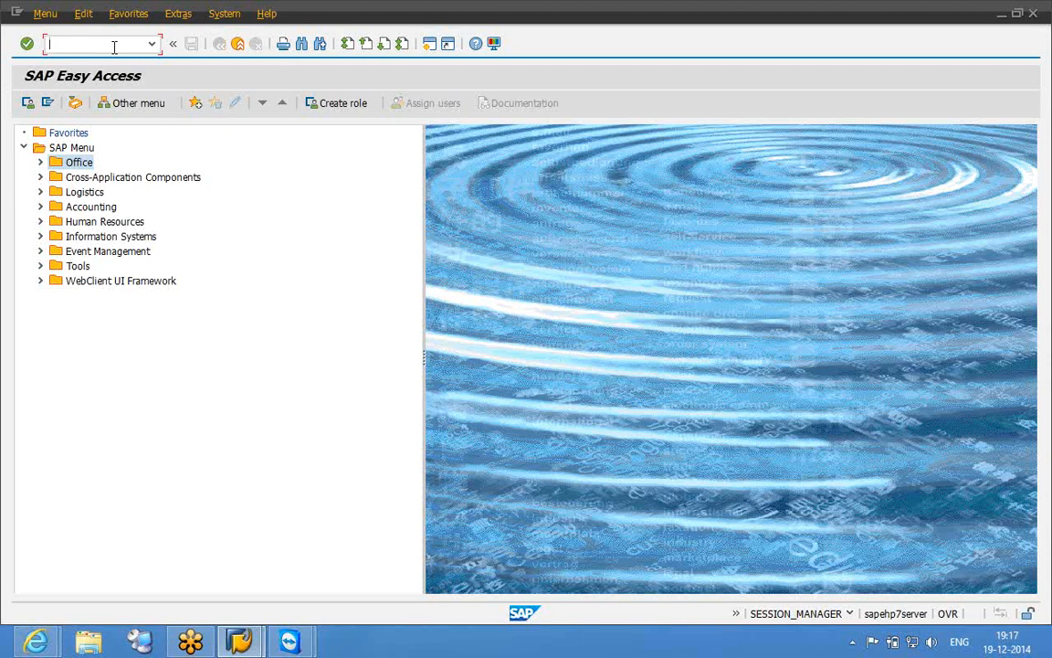
# - In SAP GUI, run transaction SPRO and open the SAP Reference IMG
pyautogui.write('spro')
pyautogui.press('Return')
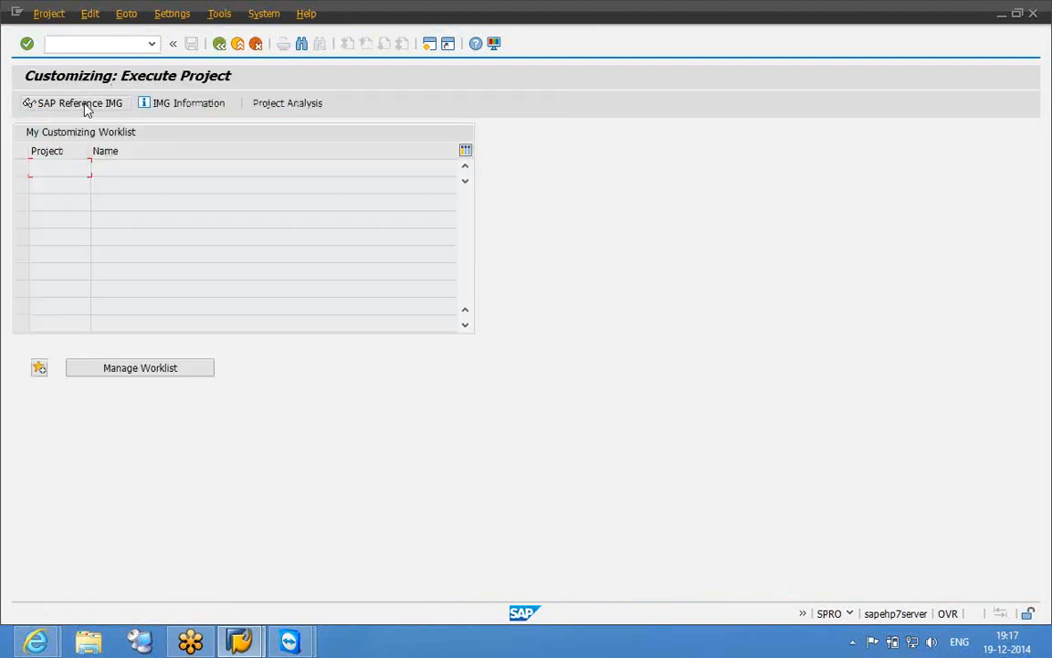
pyautogui.click(86, 104)
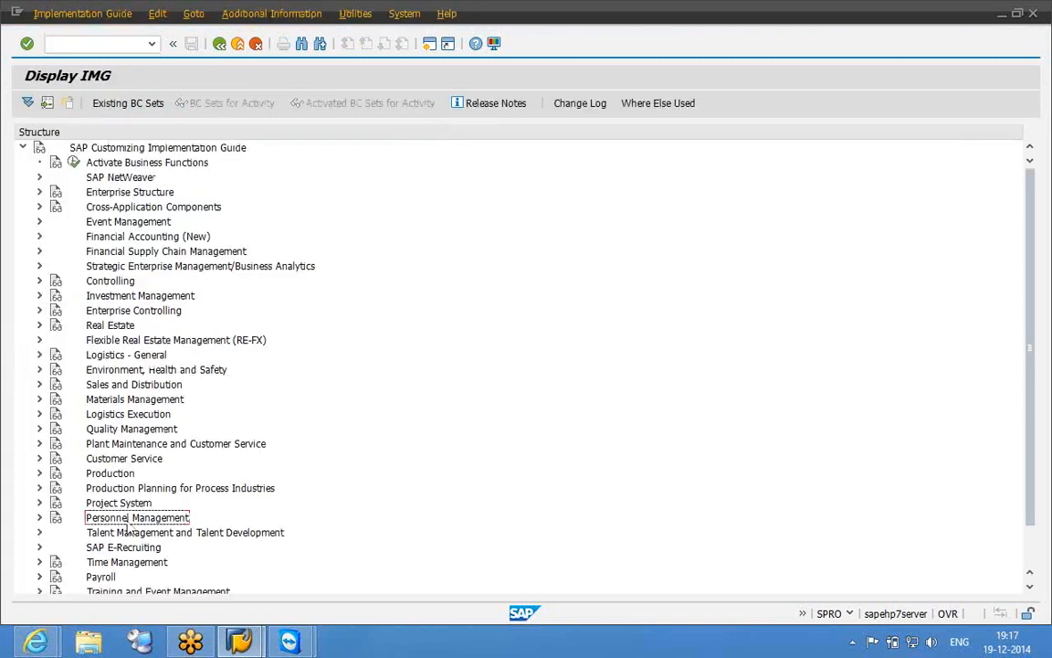
# - Expand Personnel Management, Employee Self-Service (Java) and its Service-Specific Settings in the IMG structure
pyautogui.doubleClick(128, 520)
pyautogui.press('Down')
pyautogui.press('Down')
pyautogui.press('Down')
pyautogui.press('Down')
pyautogui.press('Down')
pyautogui.press('Down')
pyautogui.press('Down')
pyautogui.press('Down')
pyautogui.press('Down')
pyautogui.press('Down')
pyautogui.press('Down')
pyautogui.press('Down')
pyautogui.press('Down')
pyautogui.press('Down')
pyautogui.press('Down')
pyautogui.press('Down')
pyautogui.press('Down')
pyautogui.press('Down')
pyautogui.press('Down')
pyautogui.press('Down')
pyautogui.press('Down')
pyautogui.press('Down')
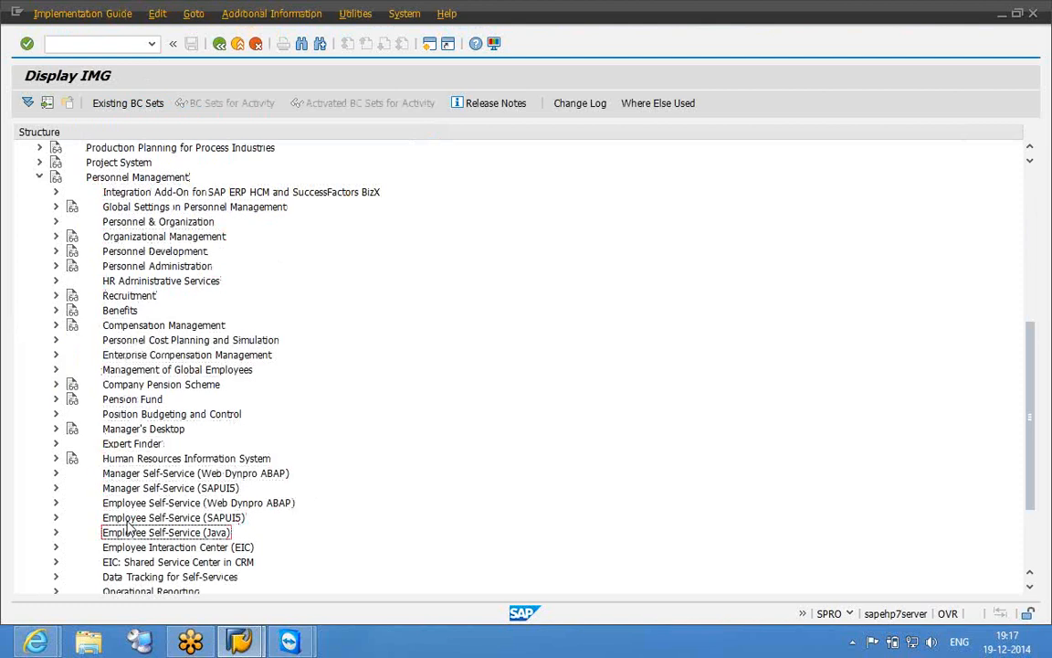
pyautogui.press('Right')
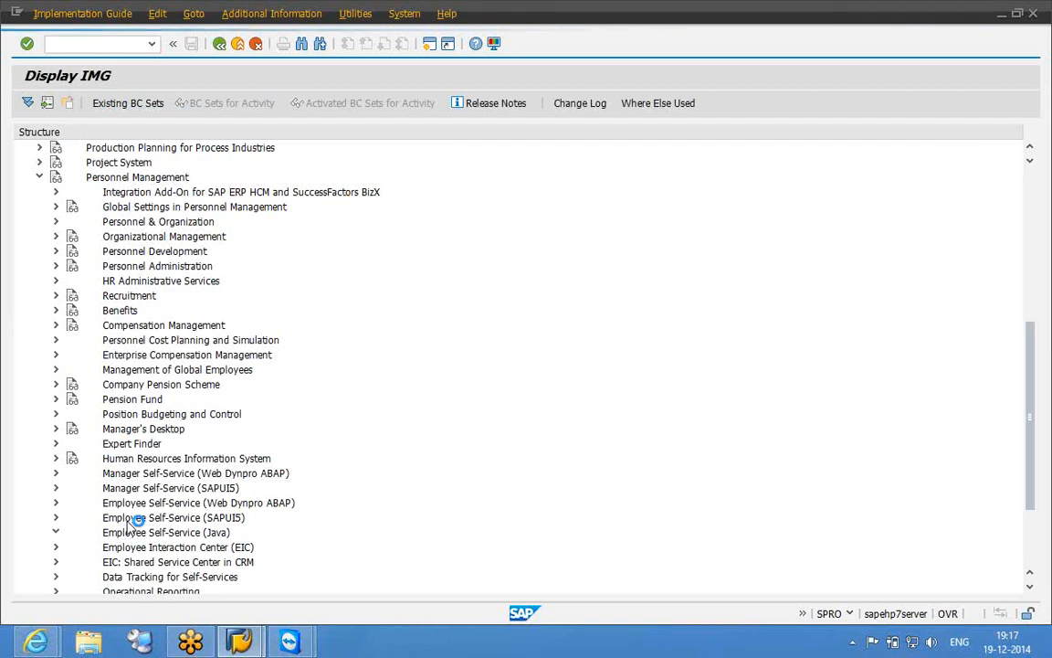
pyautogui.press('Down')
pyautogui.press('Down')
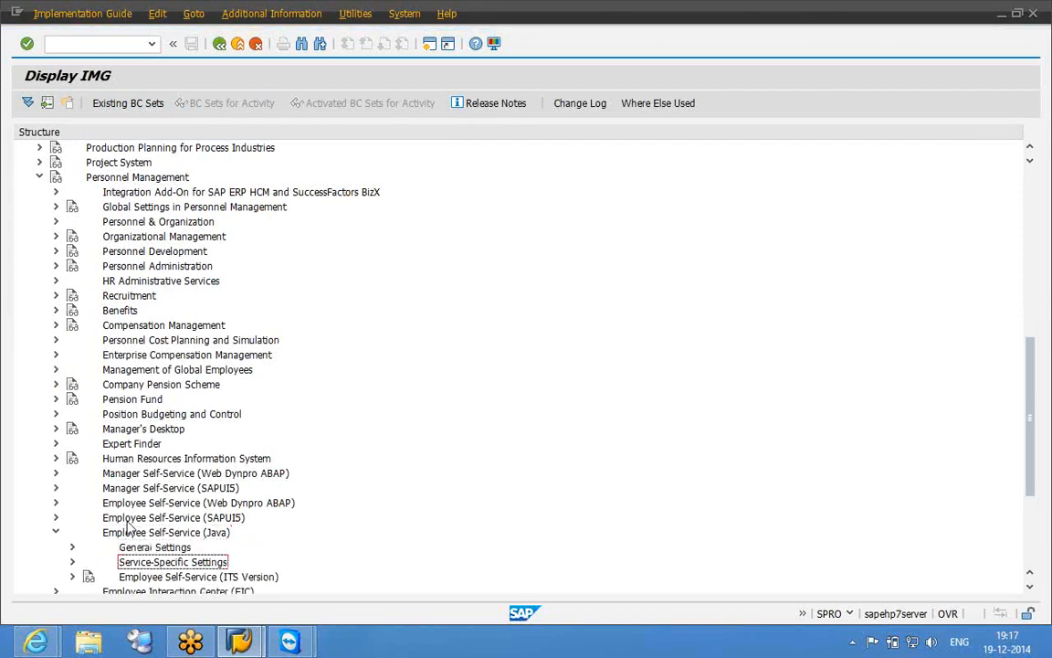
pyautogui.press('Right')
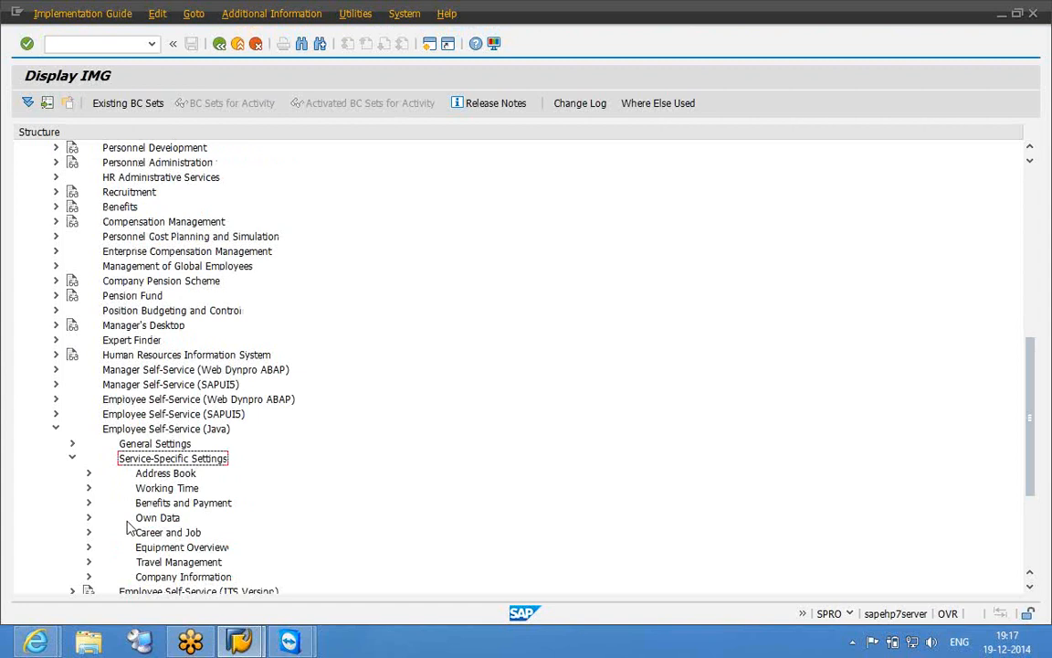
# - Expand Employee Self-Service (Web Dynpro ABAP) and its Service-Specific Settings to examine the available nodes
pyautogui.press('Up')
pyautogui.press('Up')
pyautogui.press('Up')
pyautogui.press('Up')
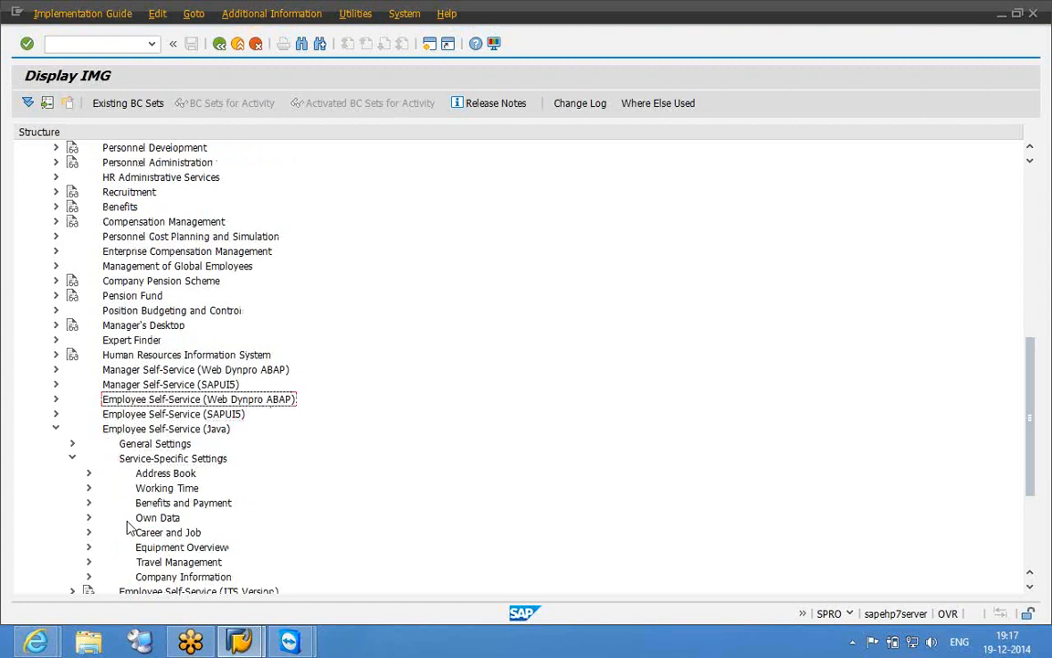
pyautogui.press('Right')
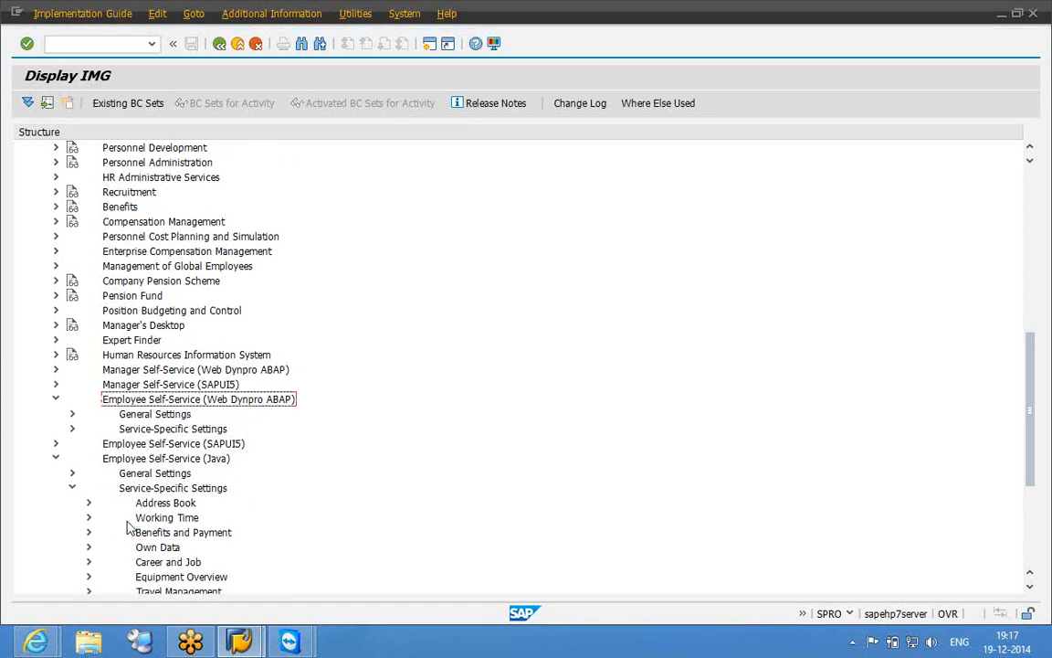
pyautogui.press('Down')
pyautogui.press('Down')
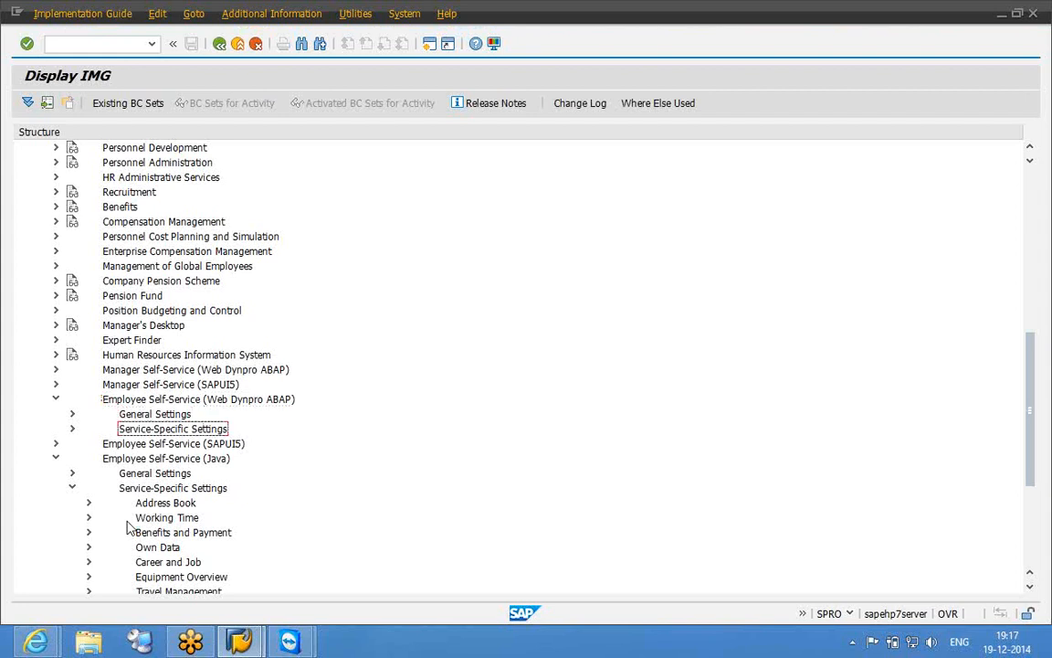
pyautogui.press('Up')
pyautogui.press('Up')
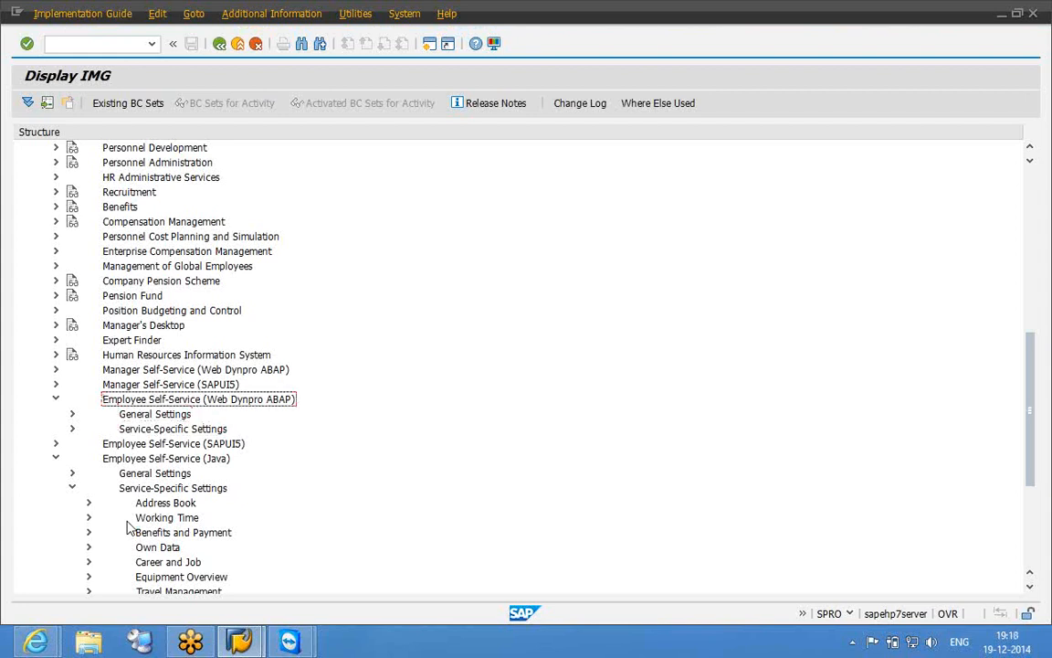
pyautogui.press('Down')
pyautogui.press('Down')
pyautogui.press('Right')
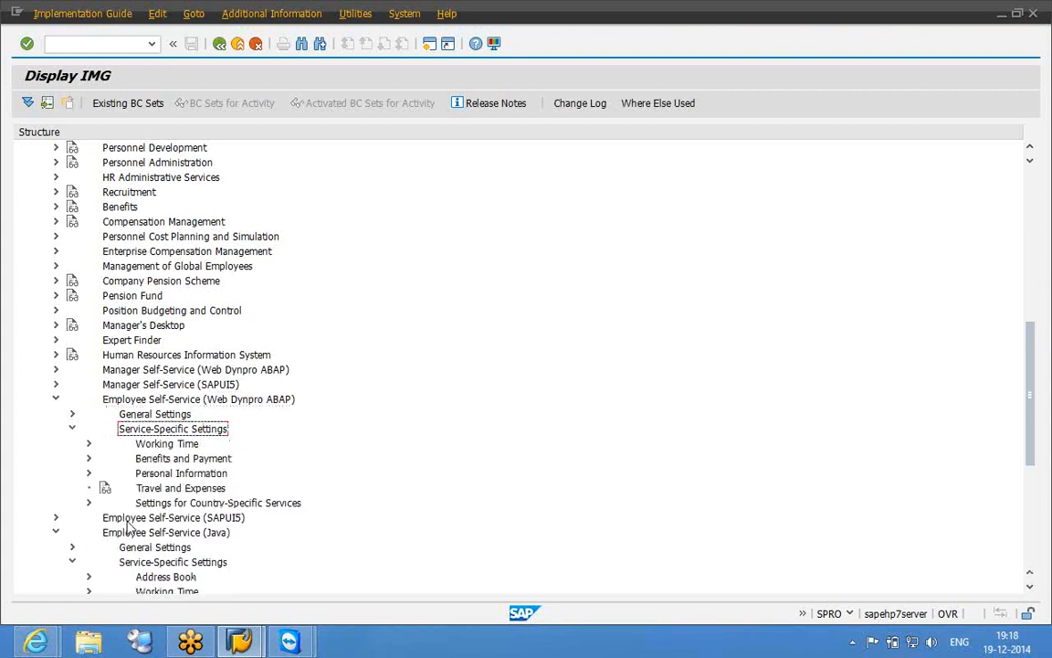
# - Collapse the Employee Self-Service (Web Dynpro ABAP) and Employee Self-Service (Java) nodes together with their Service-Specific Settings
pyautogui.press('Left')
pyautogui.press('Up')
pyautogui.press('Up')
pyautogui.press('Left')
pyautogui.press('Down')
pyautogui.press('Down')
pyautogui.press('Down')
pyautogui.press('Down')
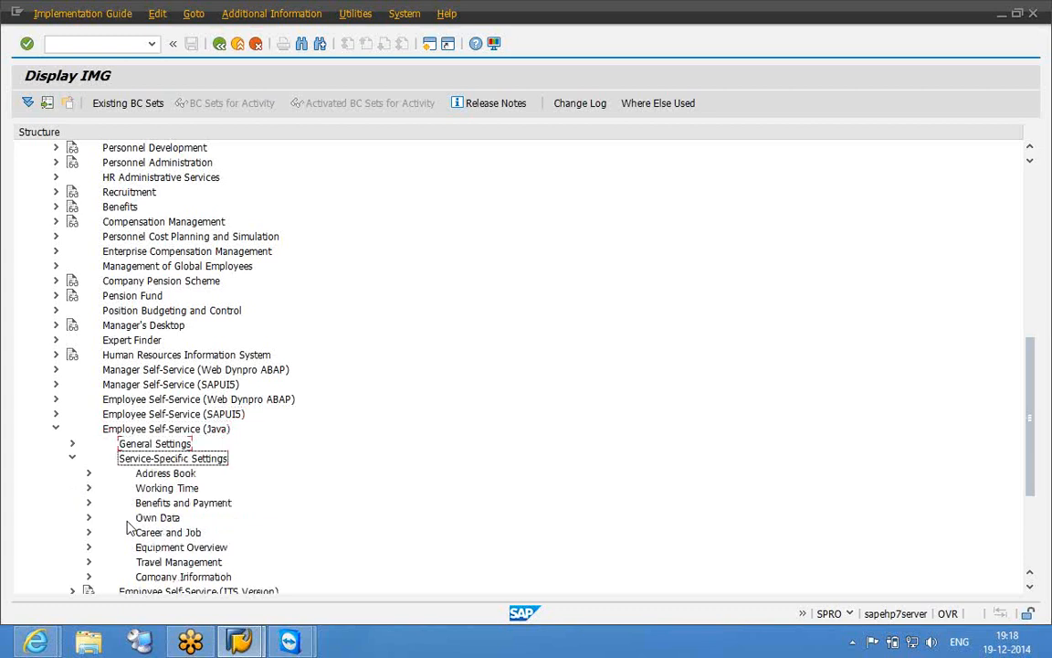
pyautogui.press('Left')
pyautogui.press('Up')
pyautogui.press('Up')
pyautogui.press('Up')
pyautogui.press('Down')
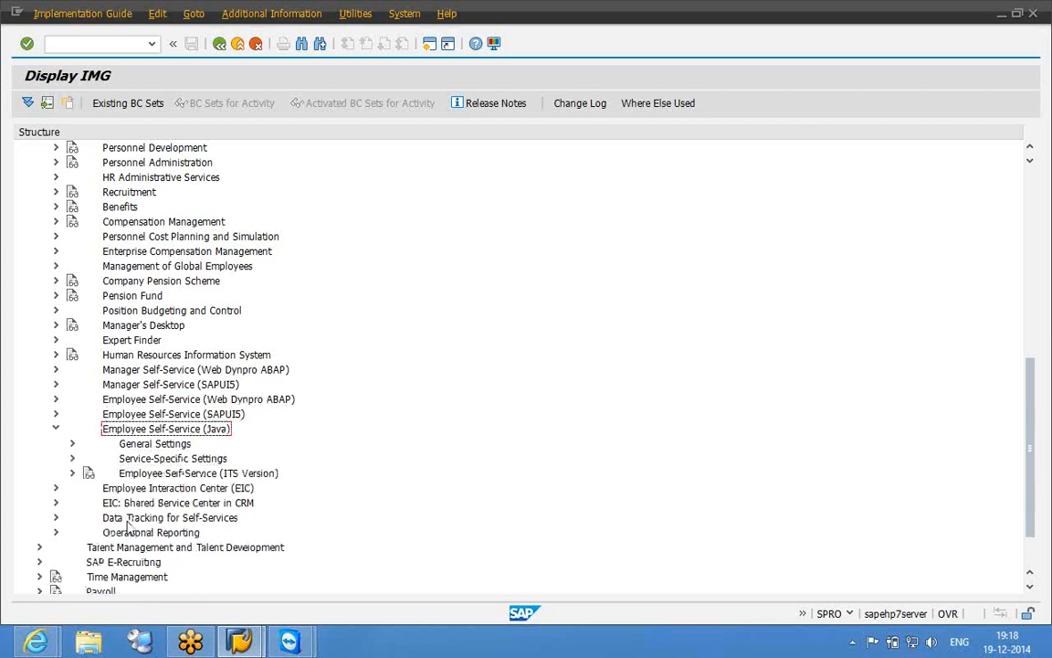
pyautogui.press('Left')
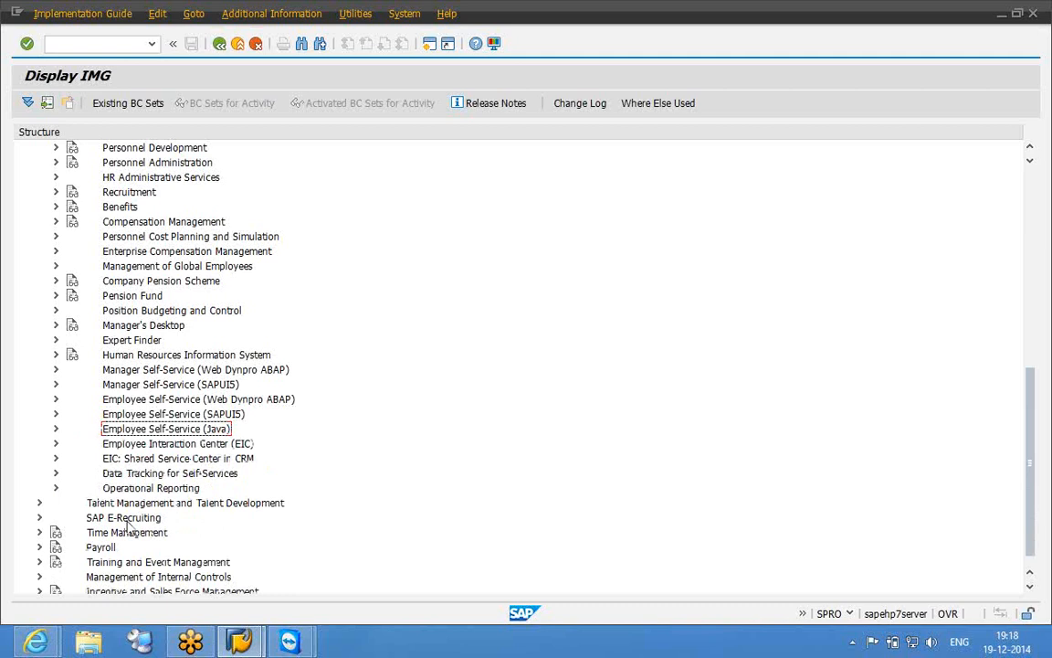
# - Leave the IMG for SAP Easy Access and run transaction PTARQ
pyautogui.click(237, 46)
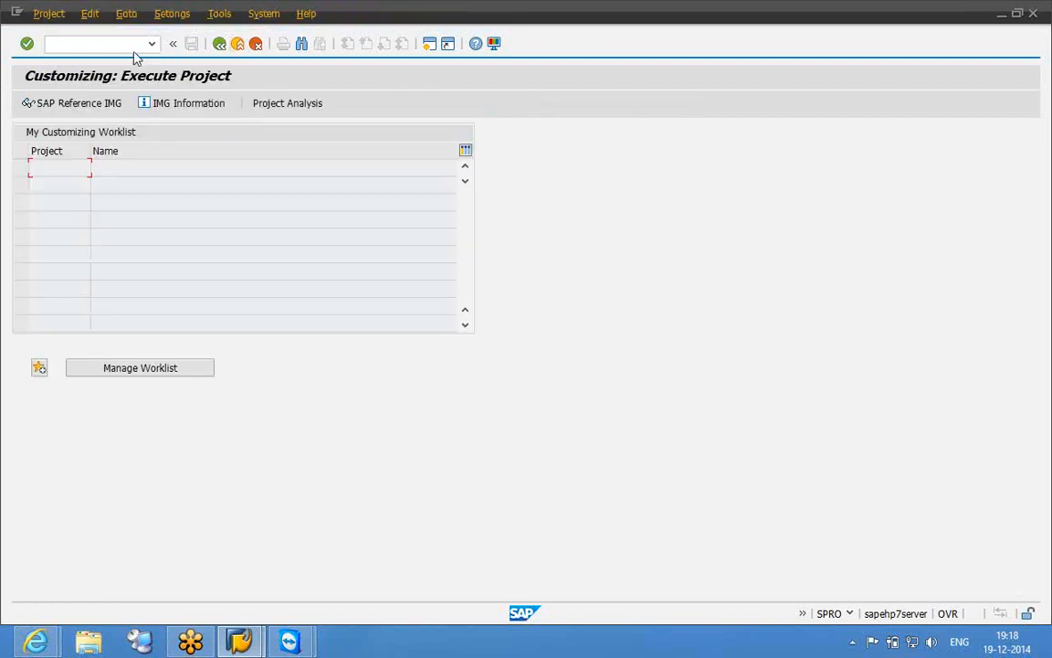
pyautogui.click(237, 46)
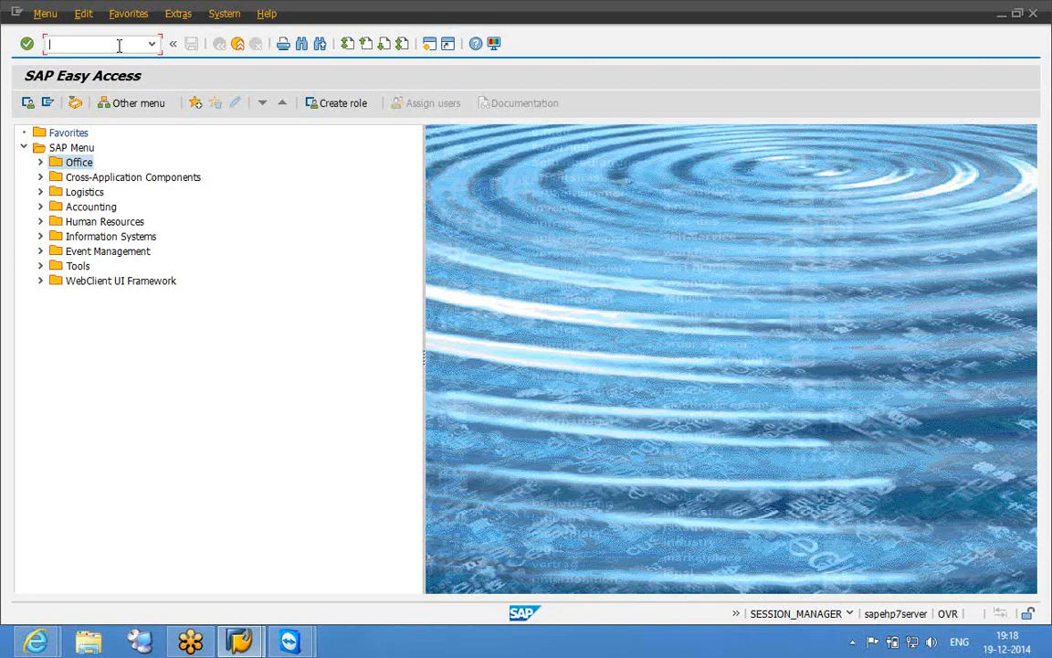
pyautogui.write('PTARQ')
pyautogui.press('Return')
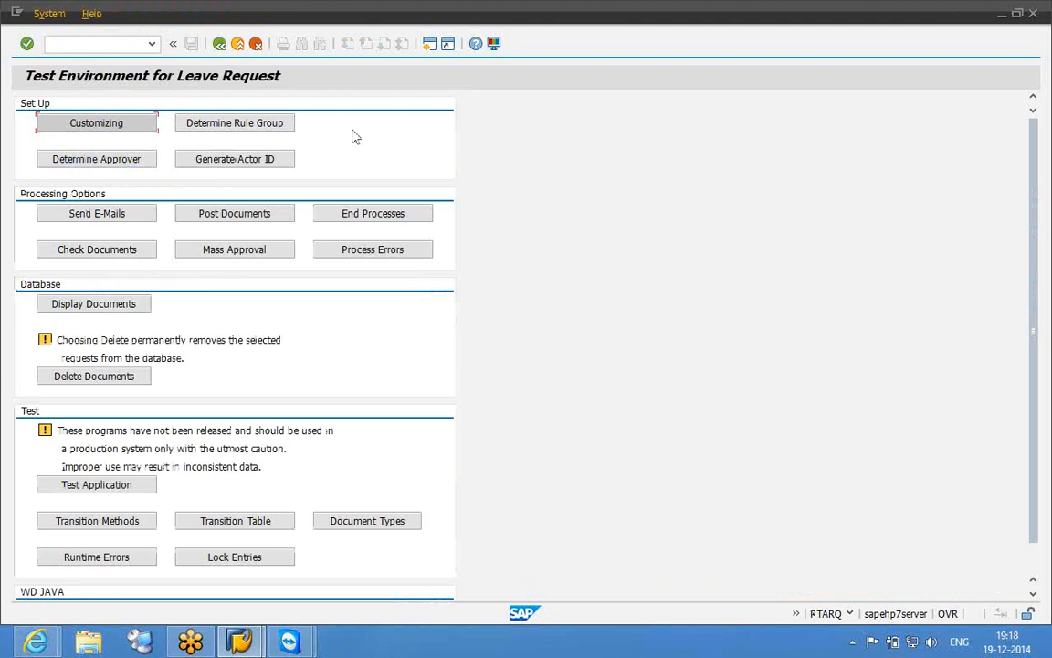
# - View the Set Up customizing structure for Employee Self-Service (Web Dynpro ABAP) and return to the leave request test environment
pyautogui.click(141, 132)
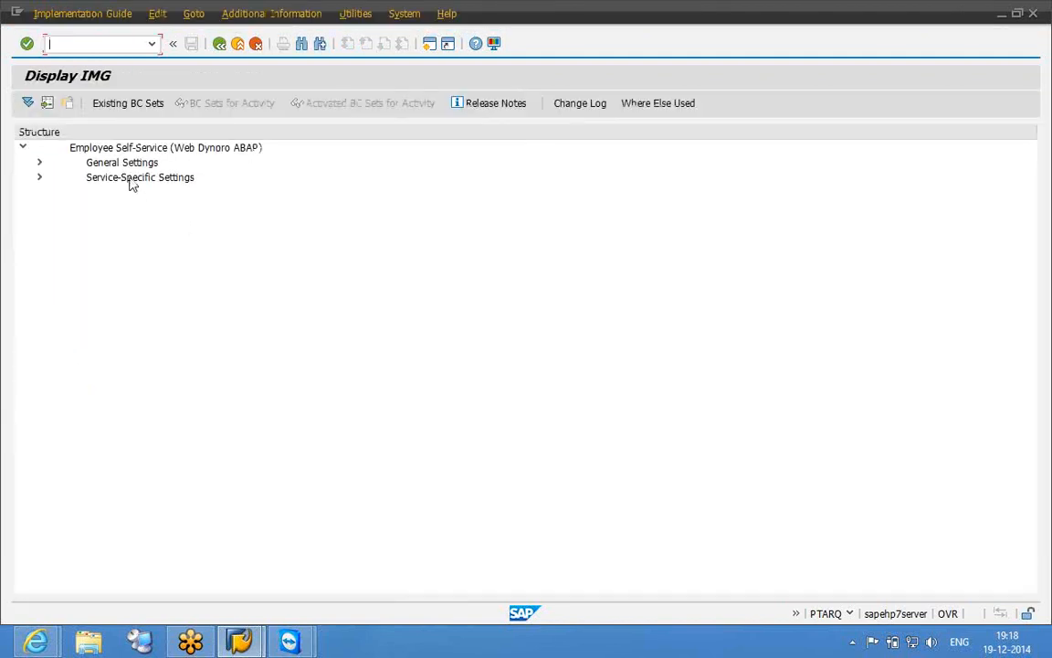
pyautogui.click(129, 178)
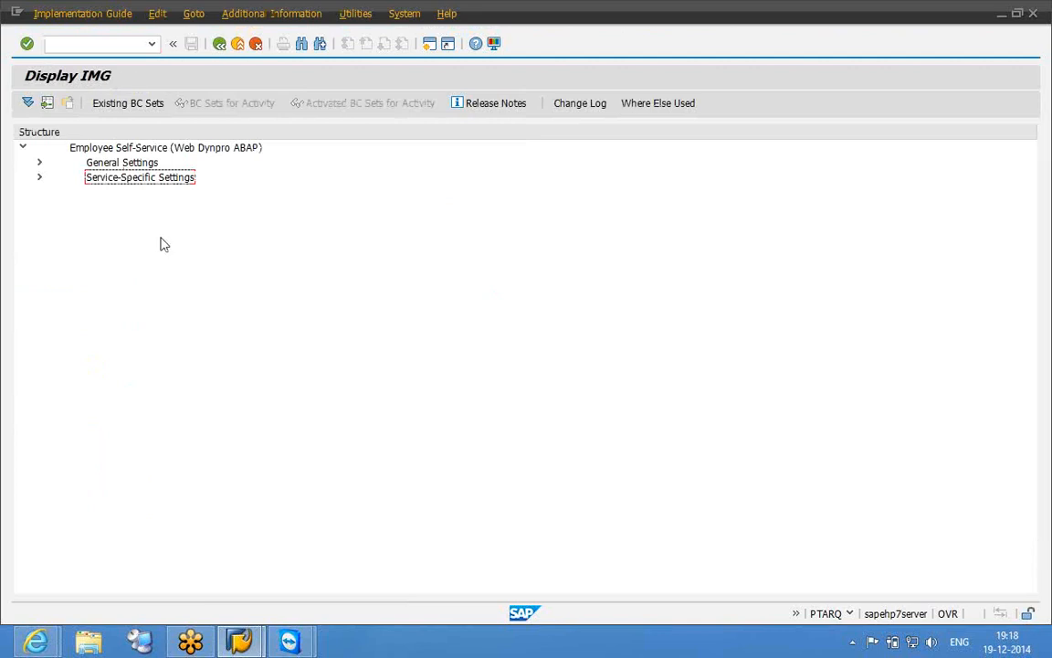
pyautogui.click(98, 146)
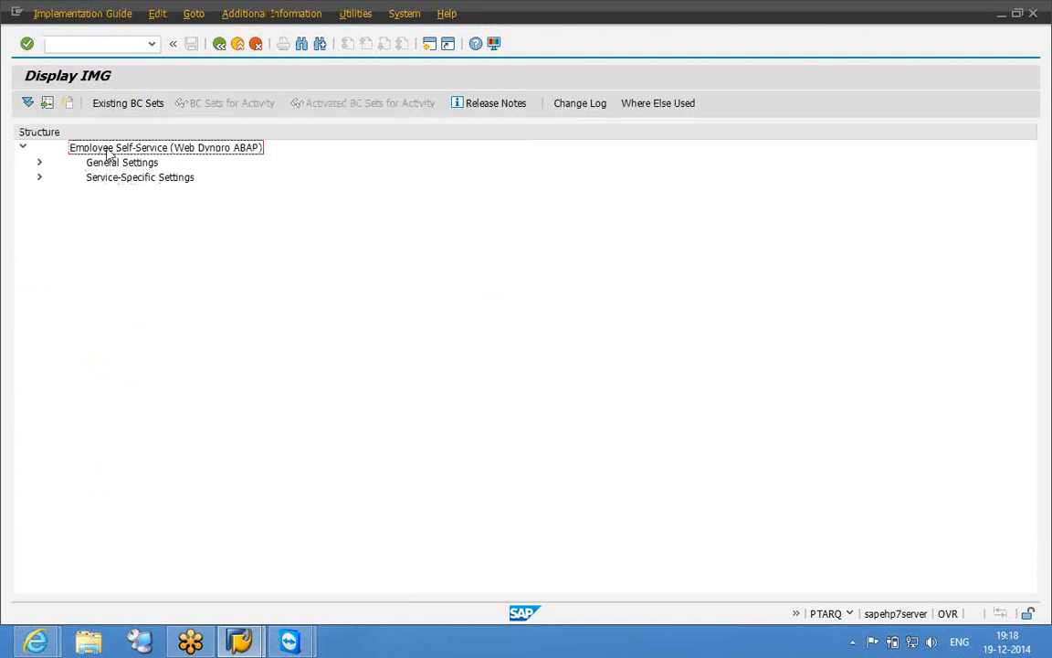
pyautogui.click(219, 45)
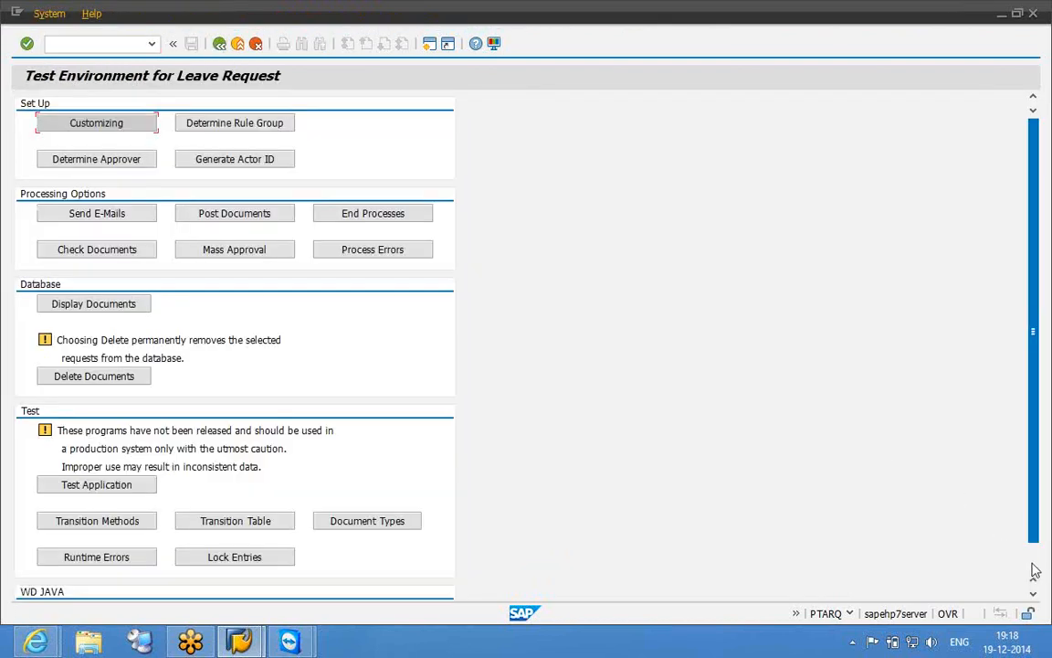
# - Open the WD JAVA customizing and expand Service-Specific Settings, Address Book and Who's Who
pyautogui.click(1035, 570)
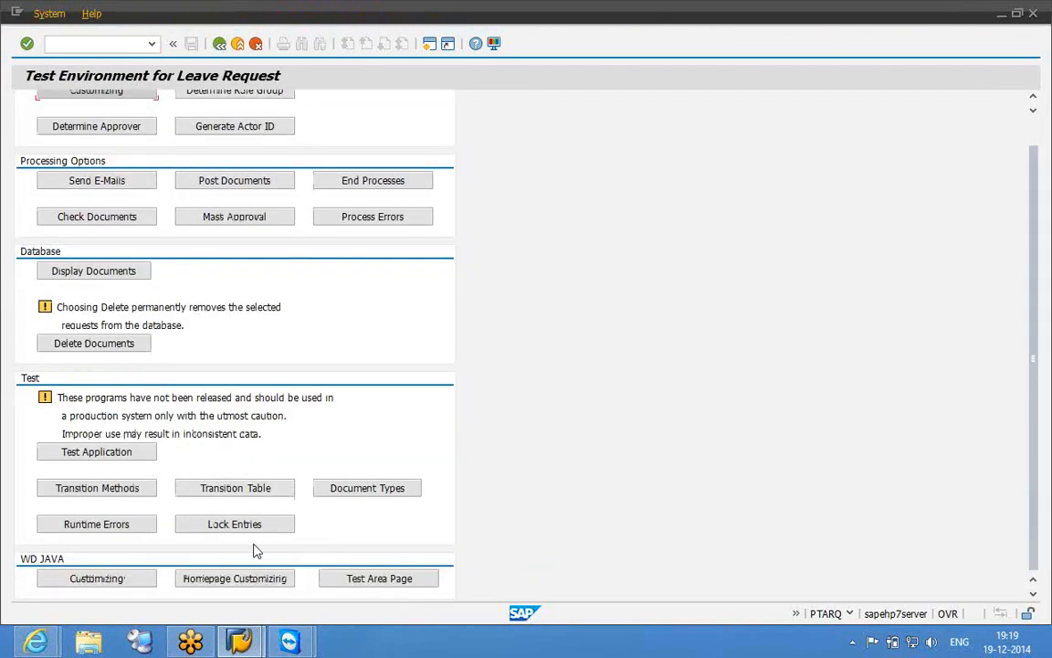
pyautogui.click(91, 582)
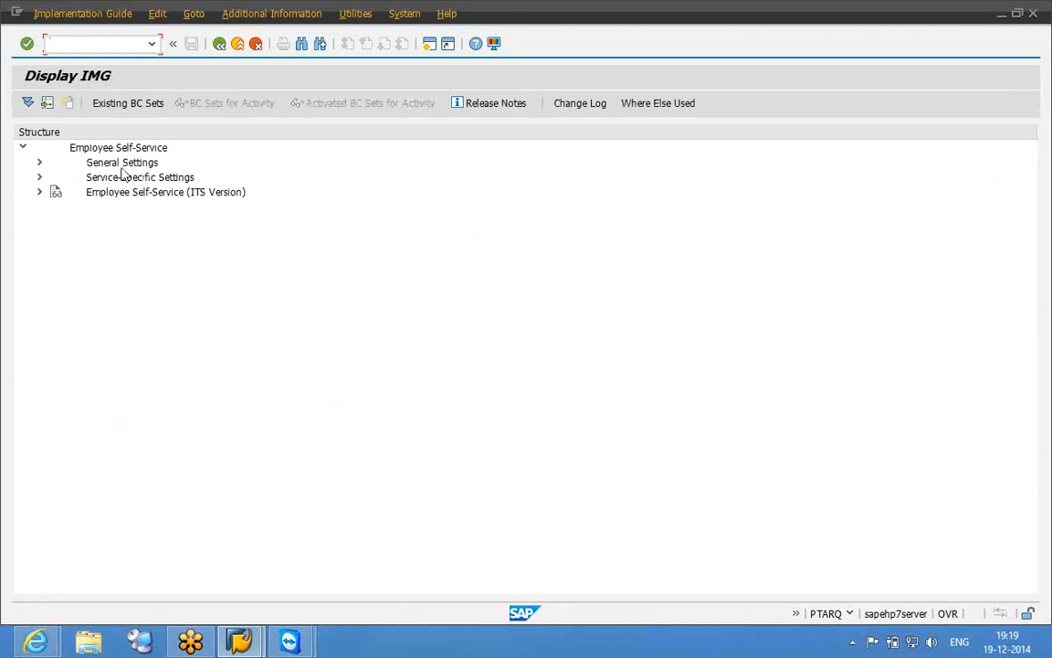
pyautogui.click(117, 166)
pyautogui.doubleClick(118, 171)
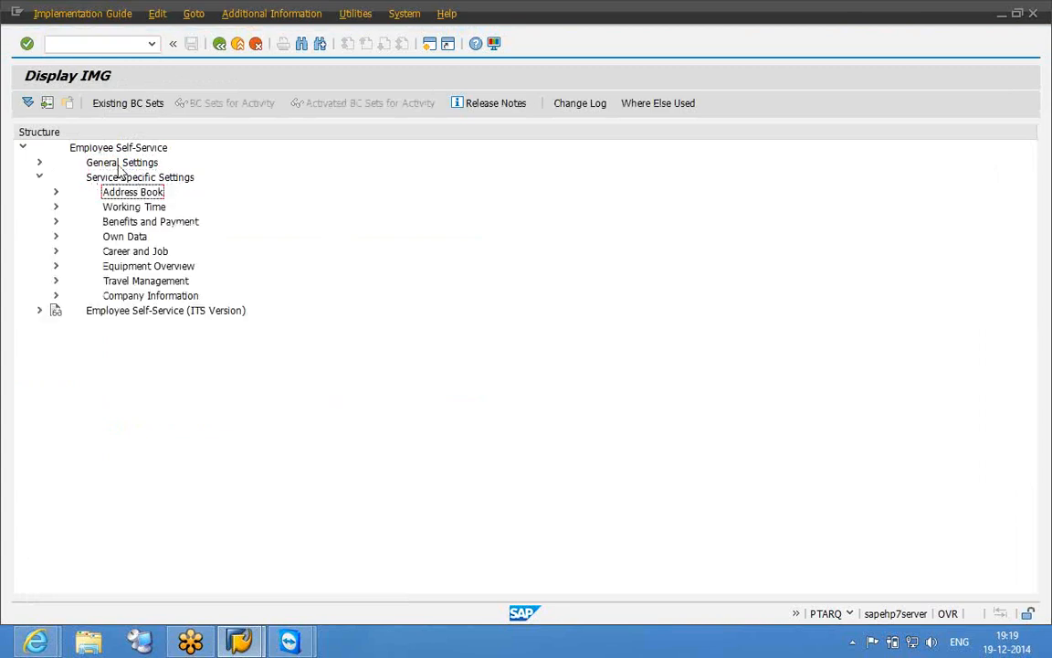
pyautogui.press('Right')
pyautogui.press('Down')
pyautogui.press('Right')
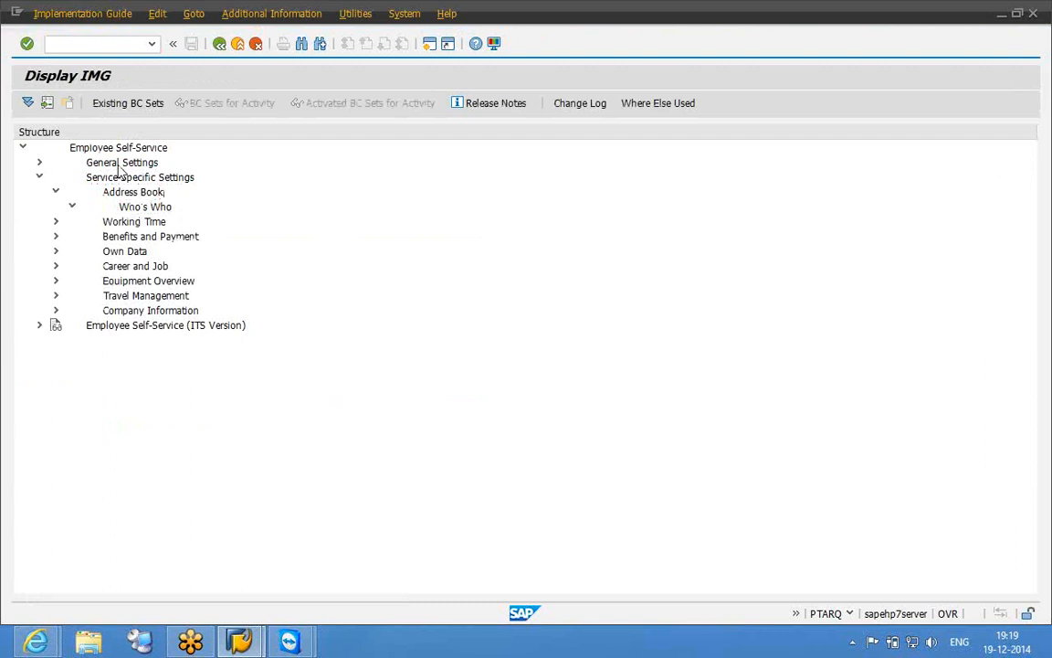
# - Open the Who's Who (ESS): Selection and Output settings for country 10 (USA)
pyautogui.press('Down')
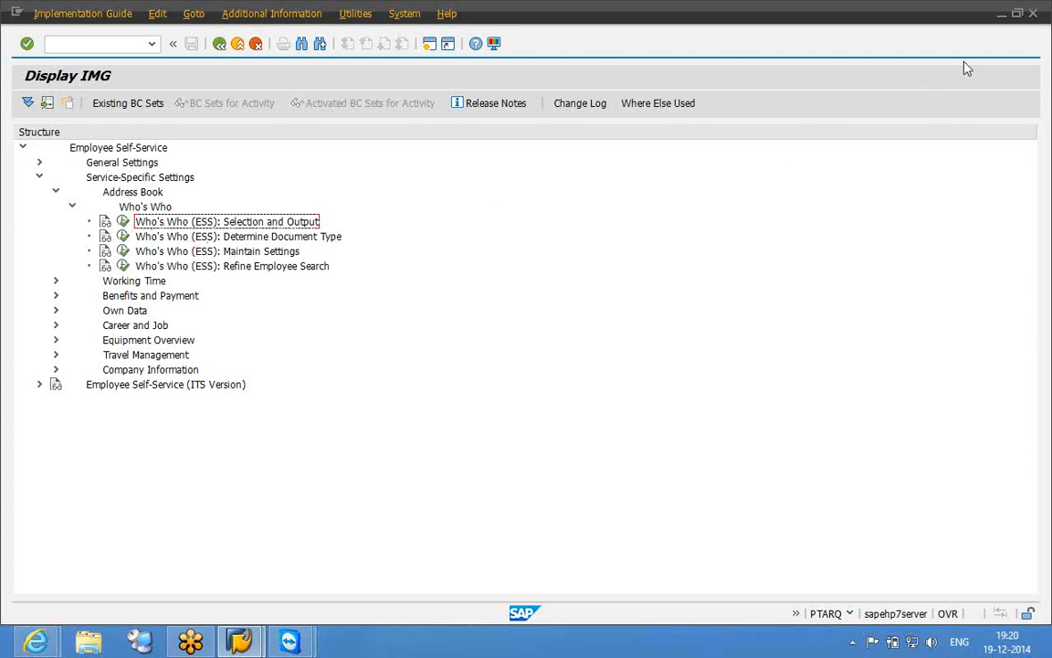
pyautogui.click(1042, 48)
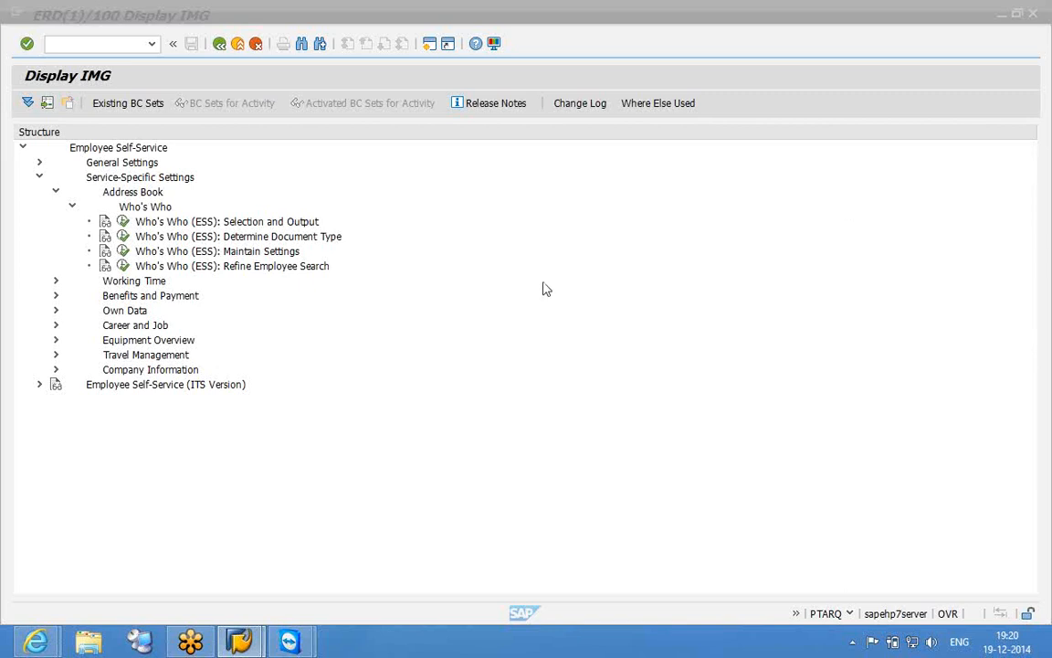
pyautogui.click(125, 221)
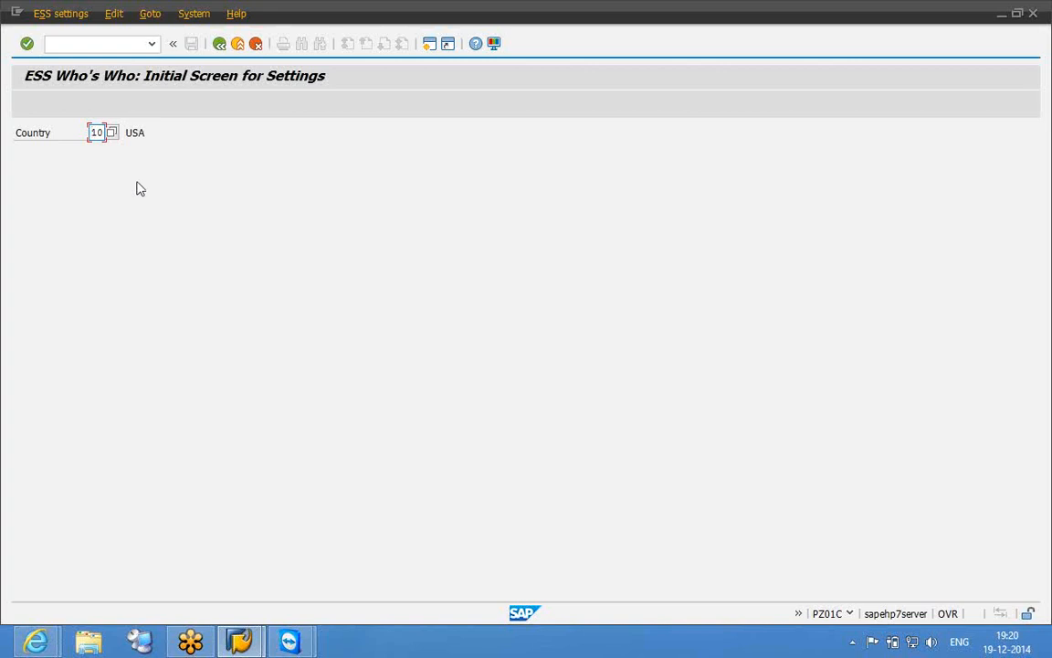
pyautogui.press('Return')
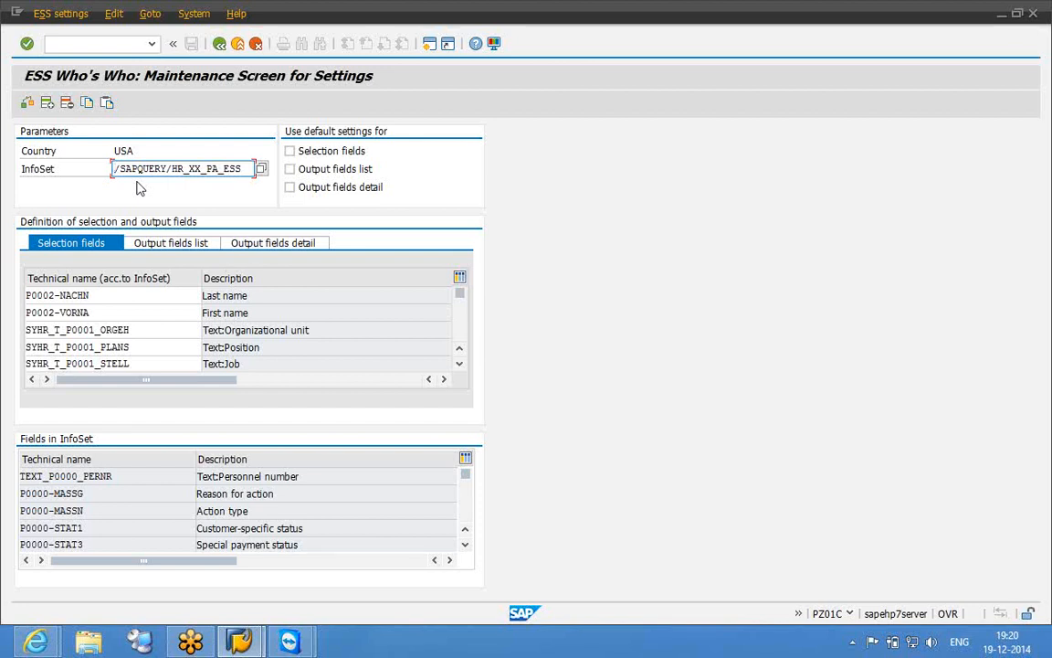
# - Use the default settings for Selection fields, Output fields list and Output fields detail, and save the Who's Who settings
pyautogui.click(290, 151)
pyautogui.click(290, 169)
pyautogui.click(290, 189)
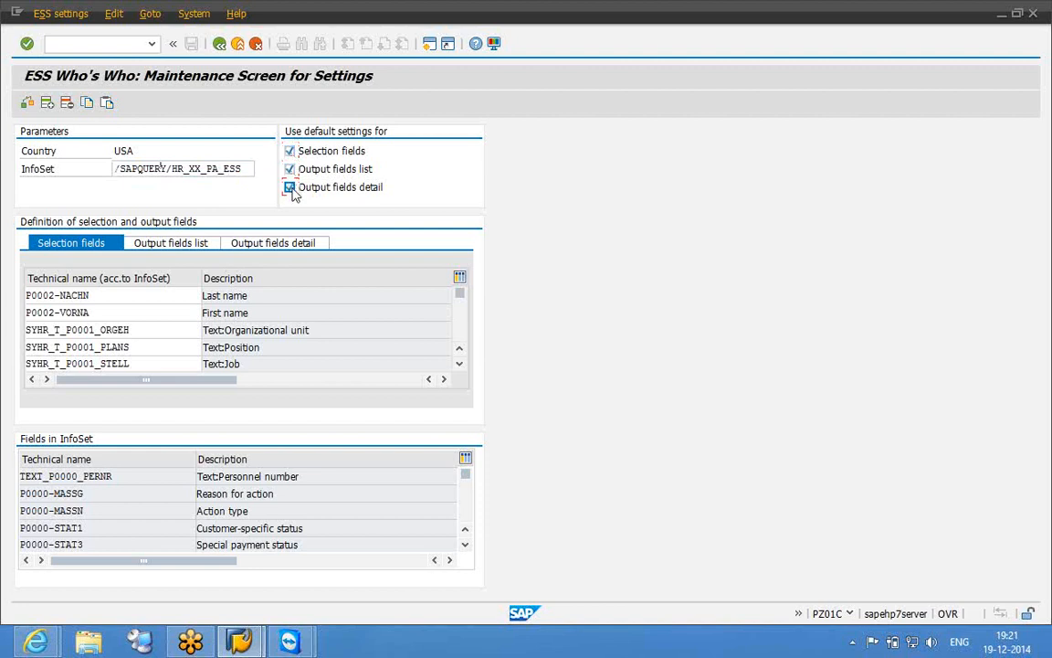
pyautogui.press('Return')
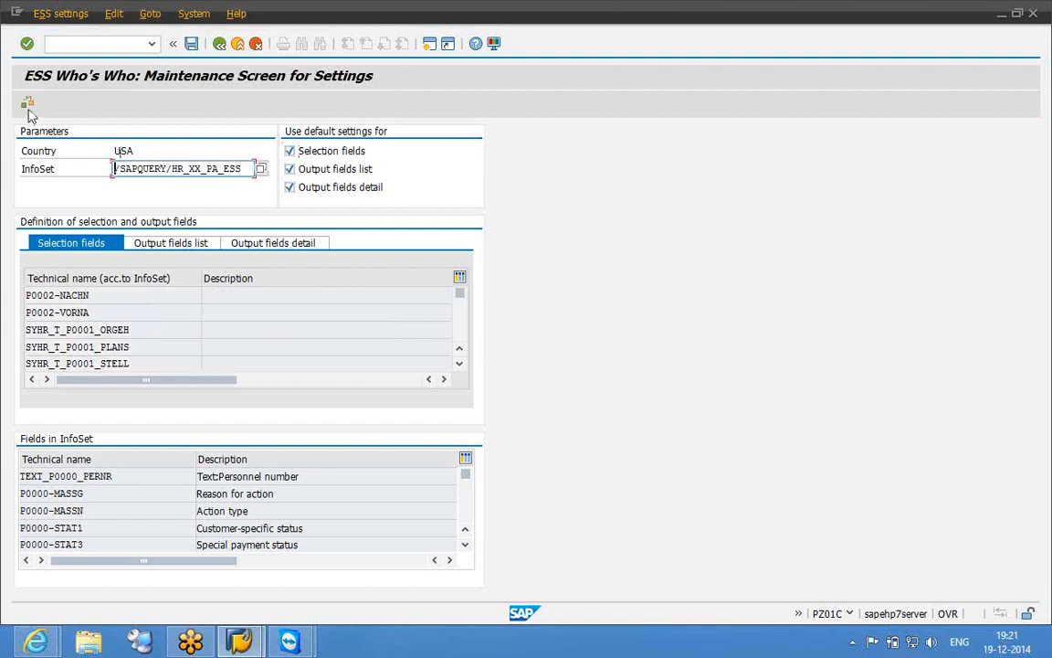
pyautogui.click(192, 44)
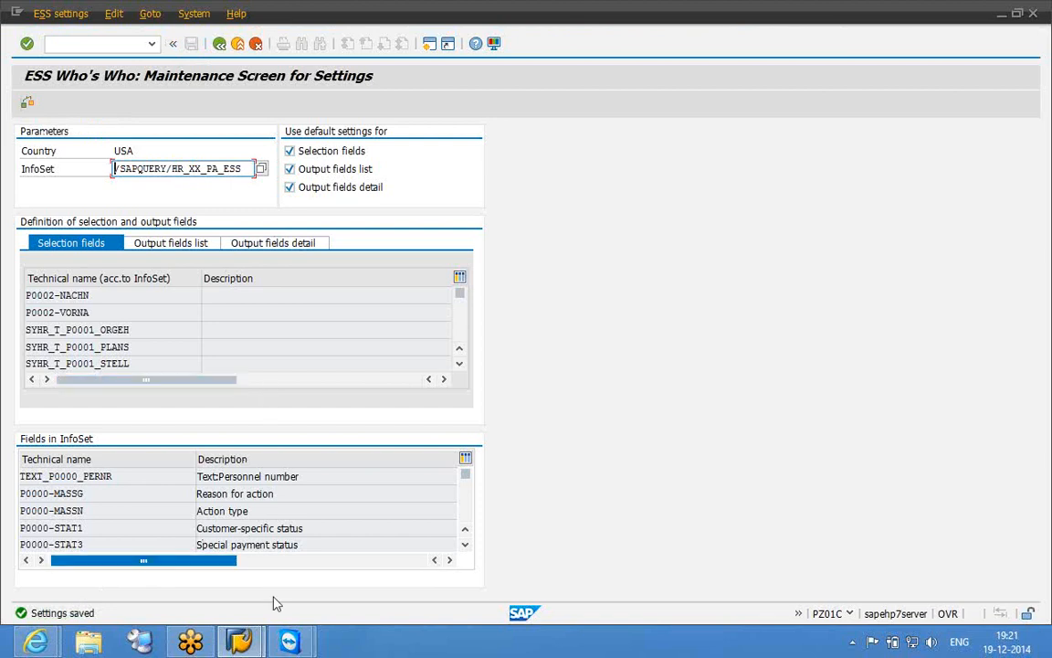
# - Switch to the SAP portal on the remote server, refresh the Who's Who page and search for last name *ess*
pyautogui.moveTo(290, 642)
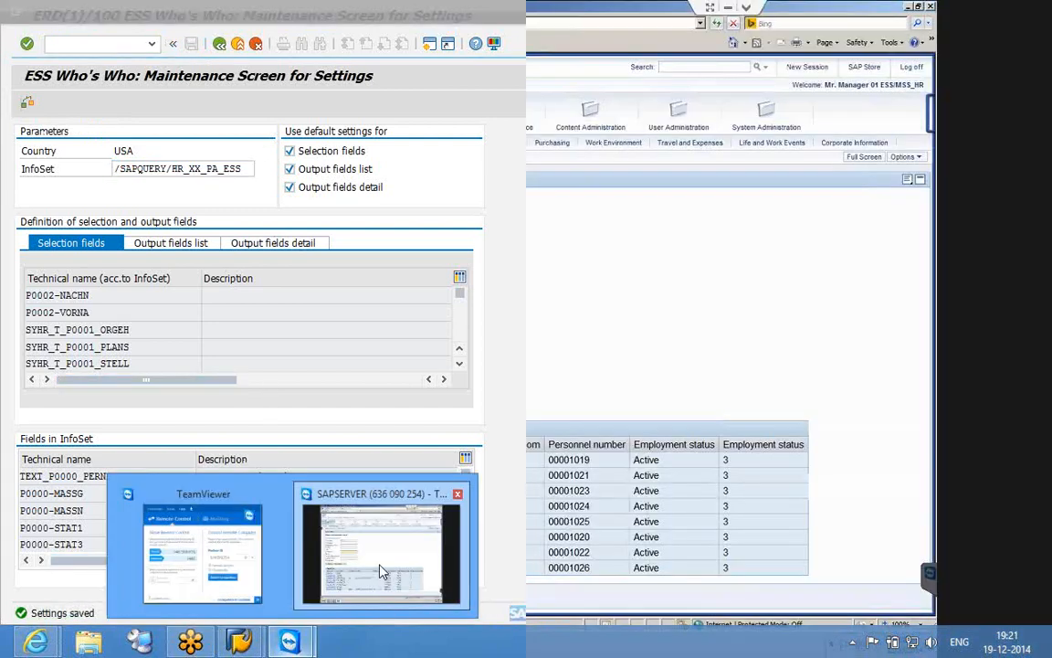
pyautogui.click(381, 572)
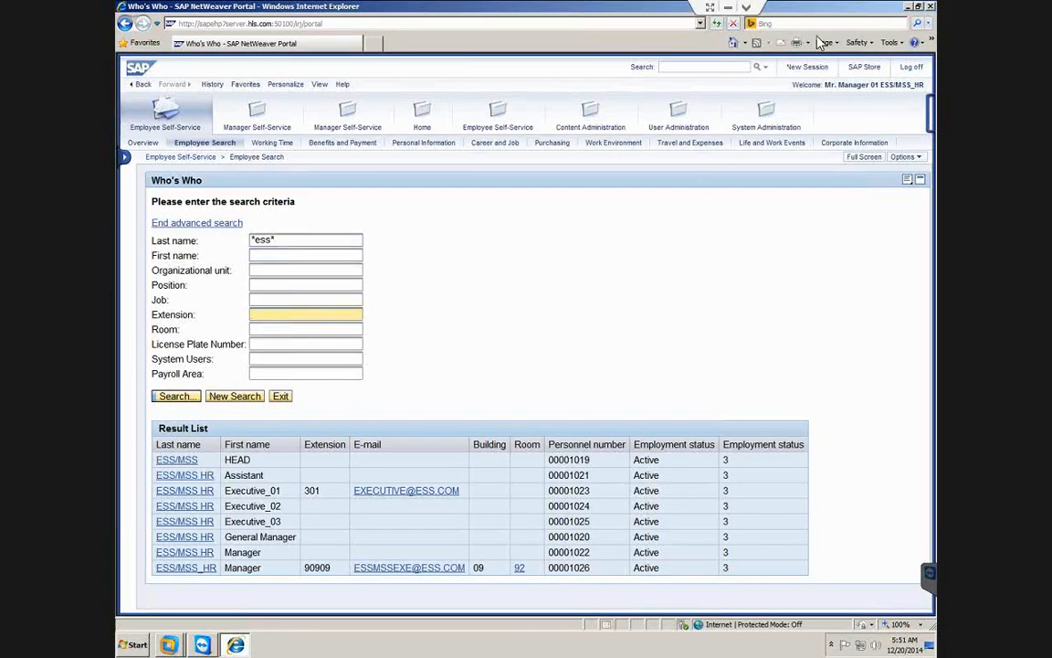
pyautogui.click(905, 159)
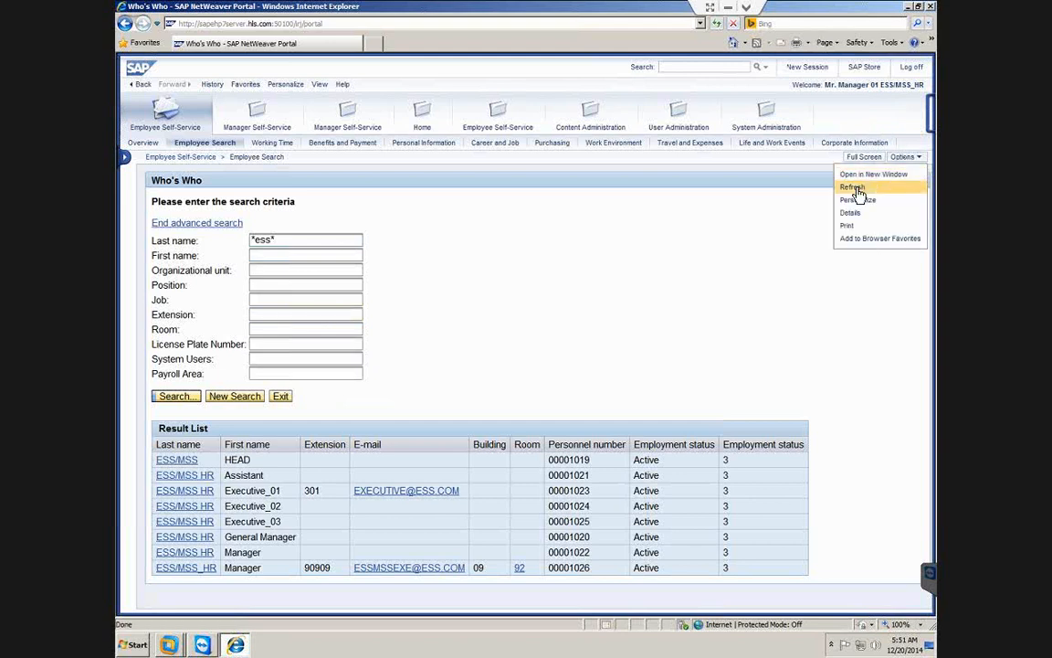
pyautogui.click(855, 188)
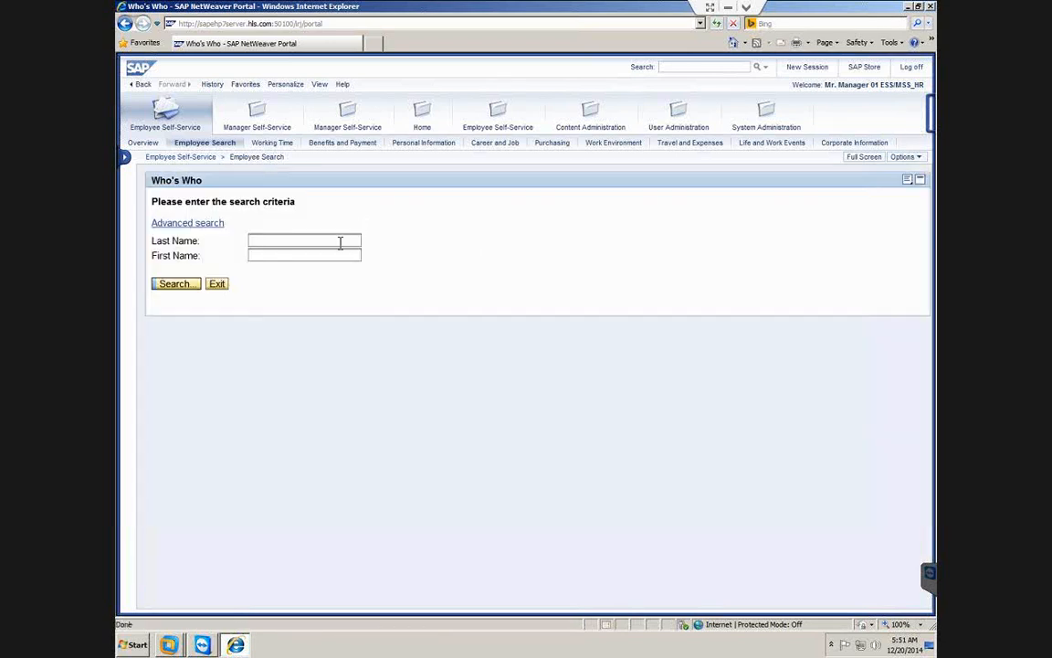
pyautogui.click(340, 241)
pyautogui.write('*ess*')
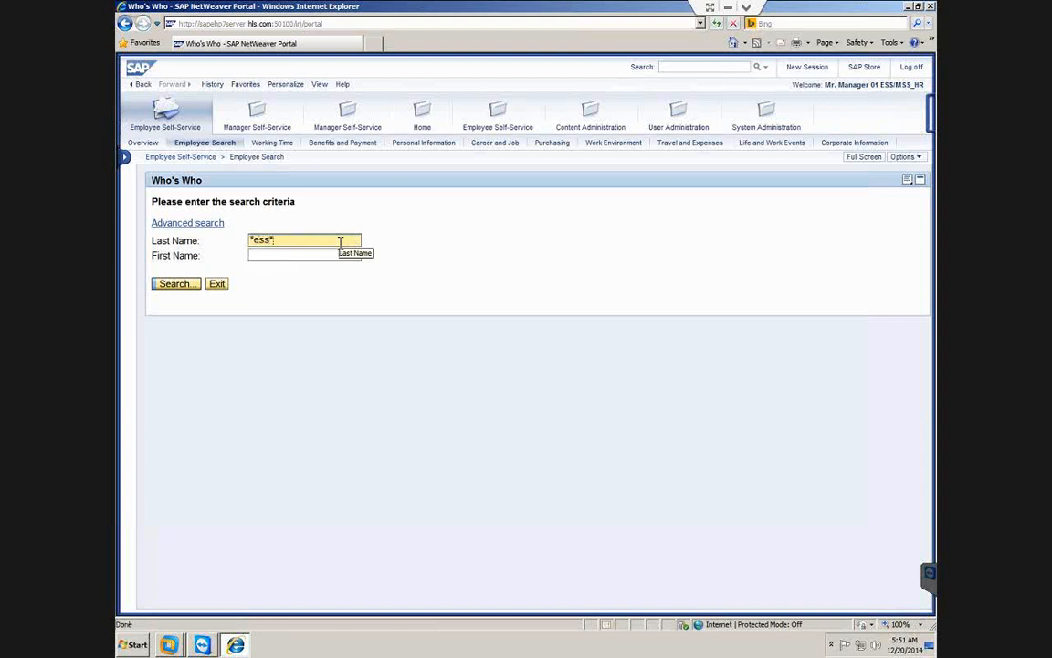
pyautogui.press('Return')
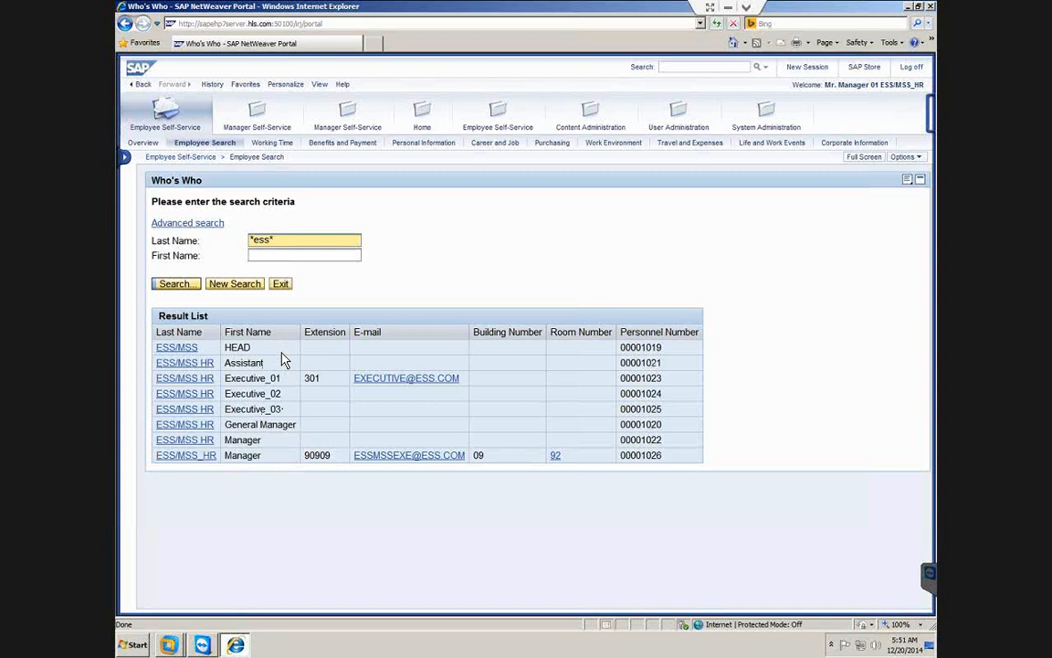
# - View the employee profile of the last entry in the result list and return to the list
pyautogui.click(194, 457)
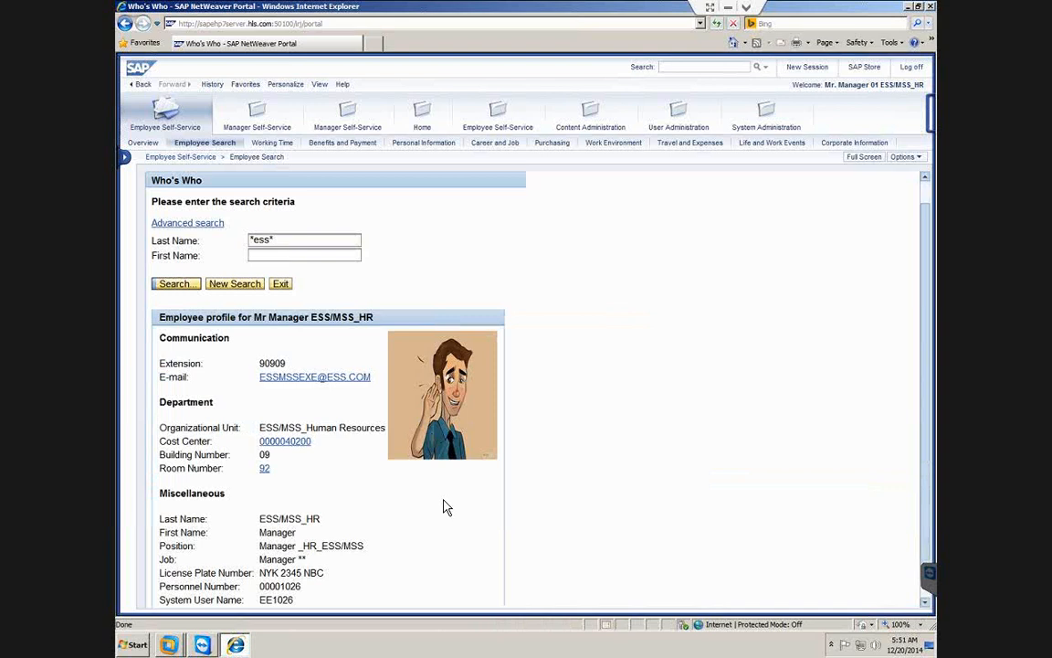
pyautogui.scroll(-1, 319, 556)
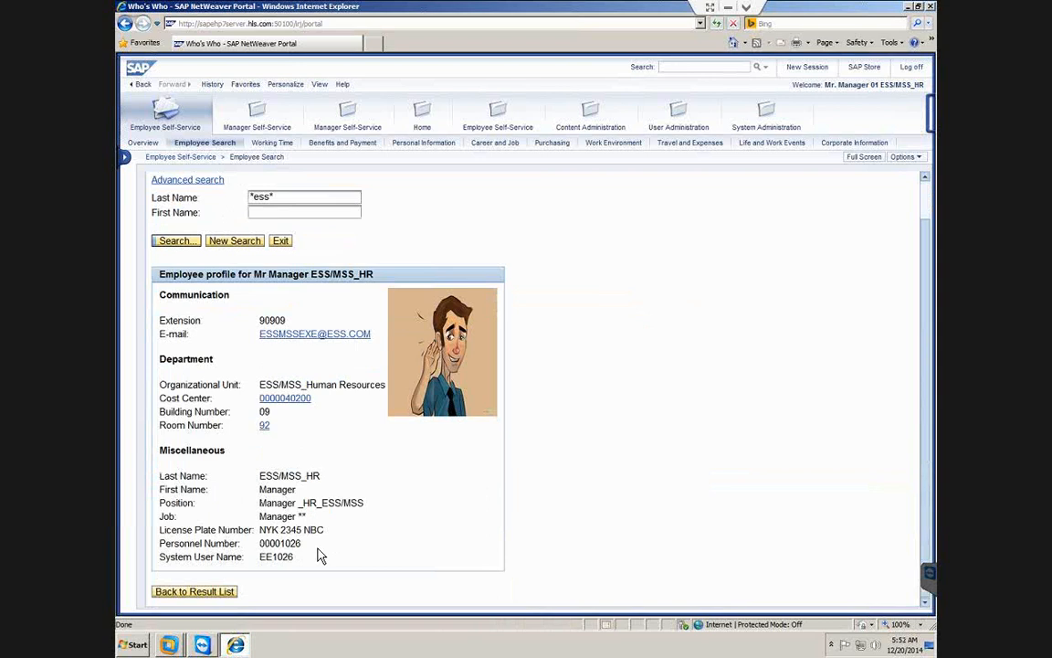
pyautogui.click(190, 592)
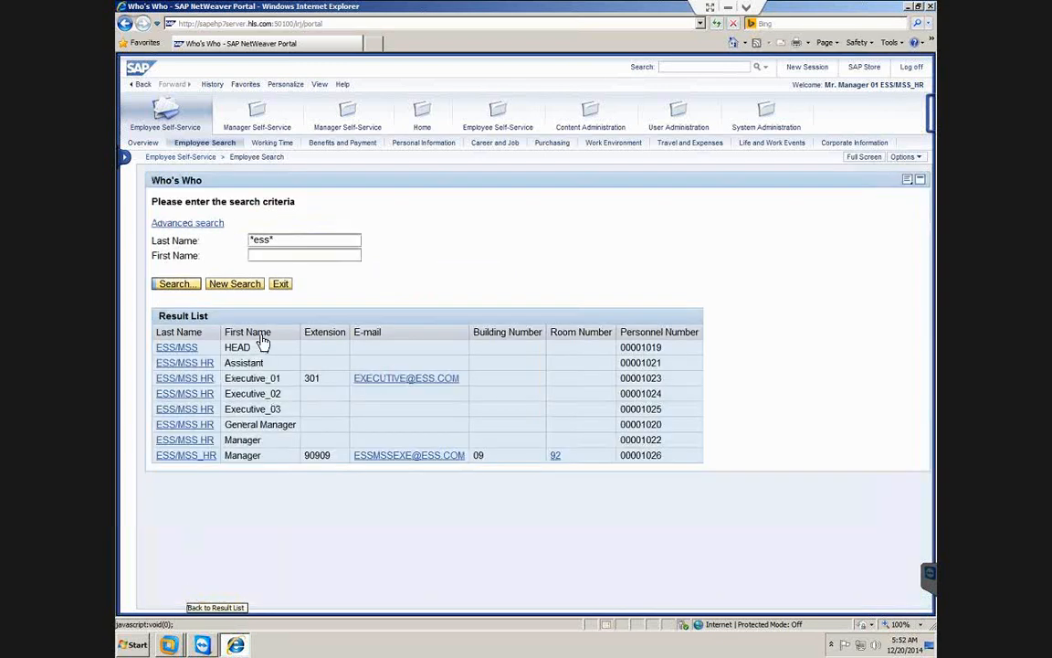
# - Show the advanced search criteria in Who's Who, check the fields from Last Name to System User Name, and return to SAP GUI
pyautogui.click(201, 226)
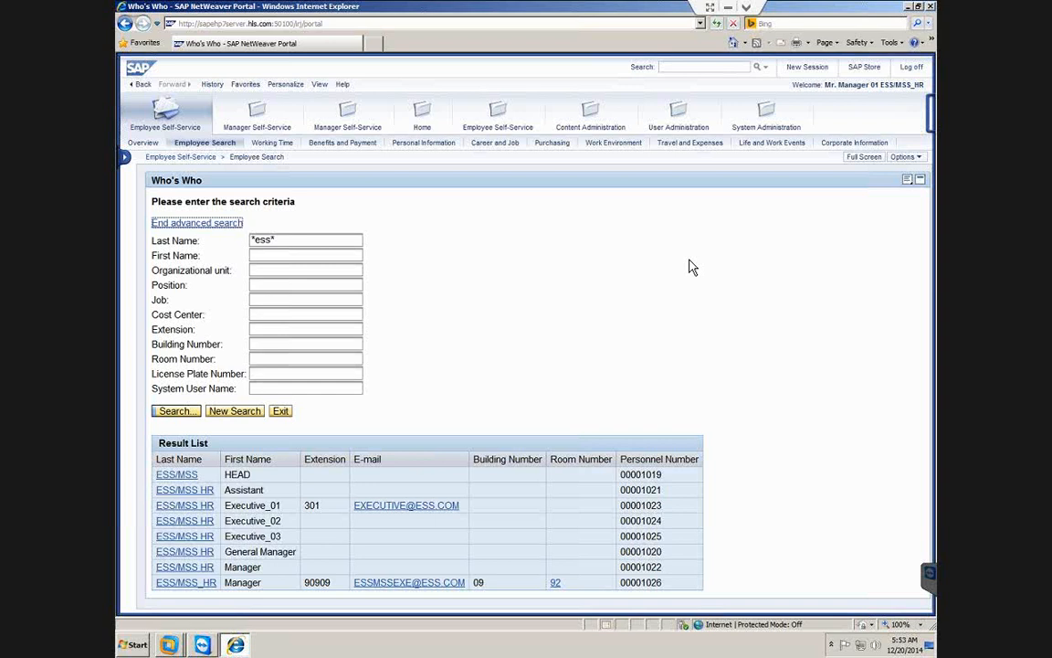
pyautogui.click(691, 259)
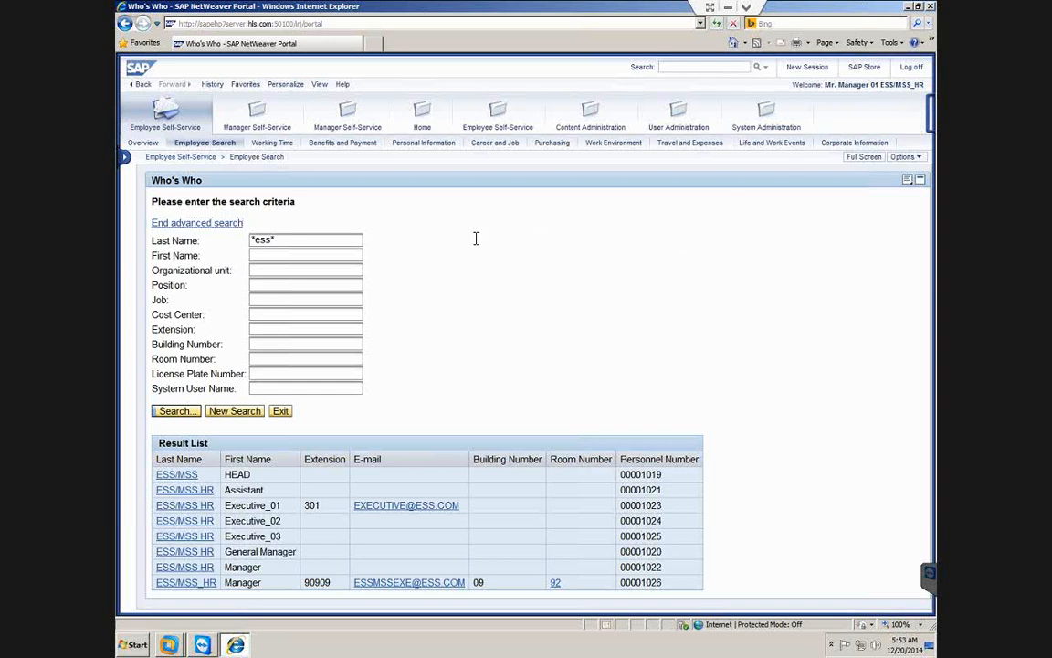
pyautogui.click(326, 239)
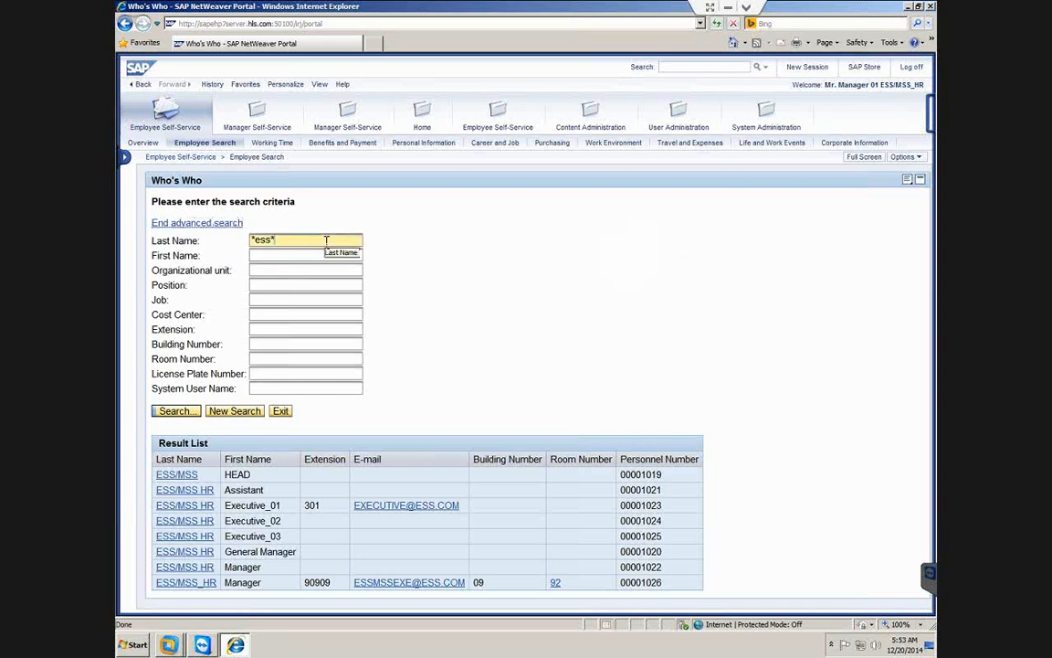
pyautogui.click(269, 387)
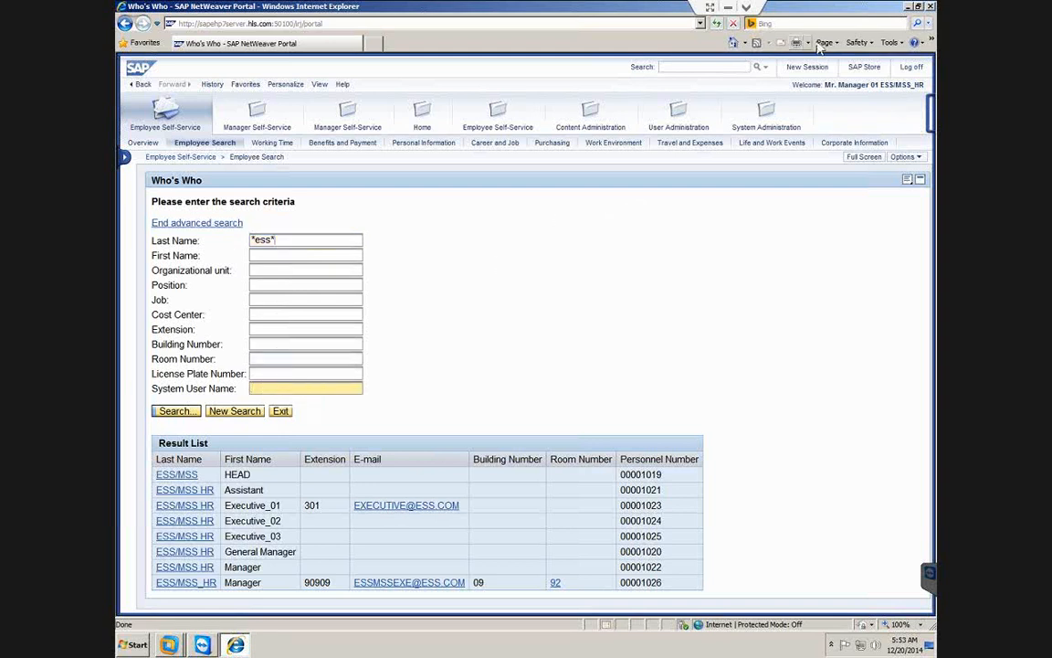
pyautogui.click(595, 223)
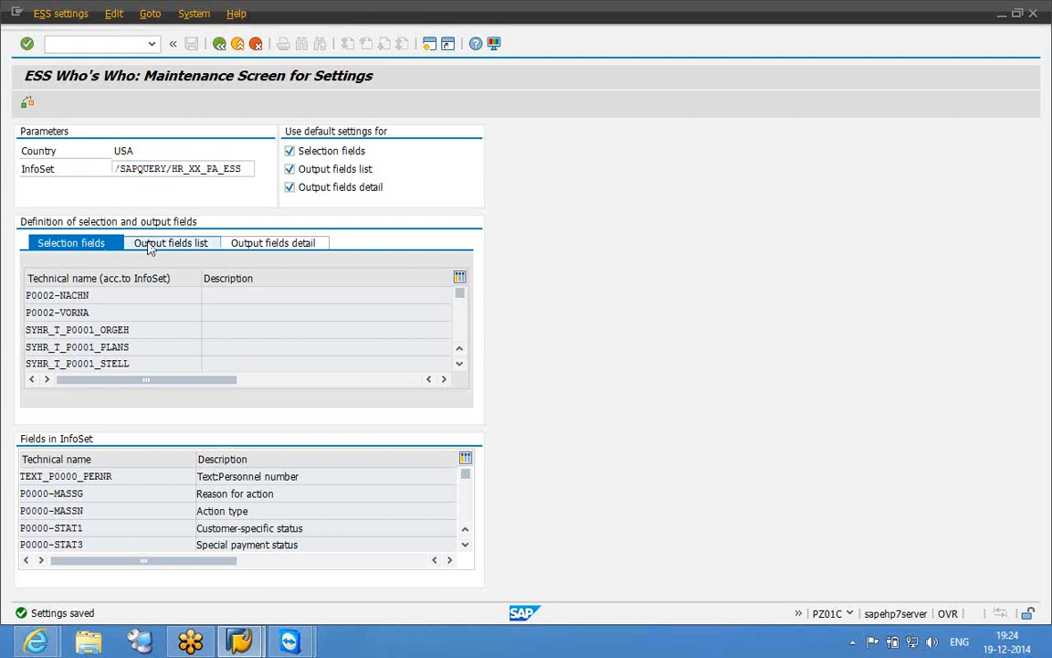
# - Compare the default Output fields list, Output fields detail and Selection fields in the Who's Who settings
pyautogui.click(148, 248)
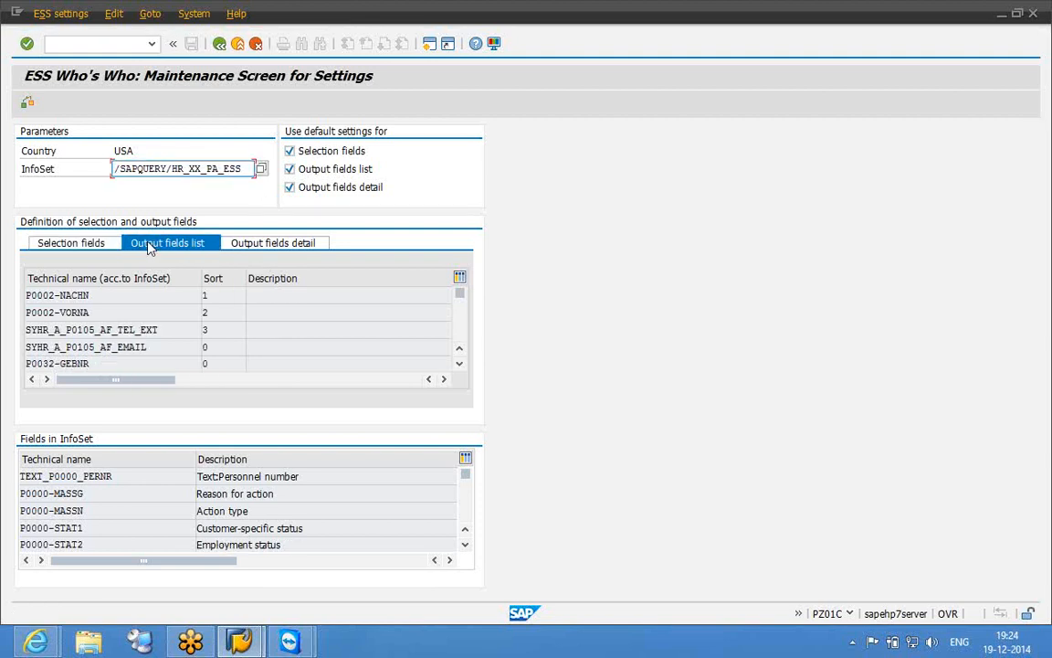
pyautogui.click(256, 248)
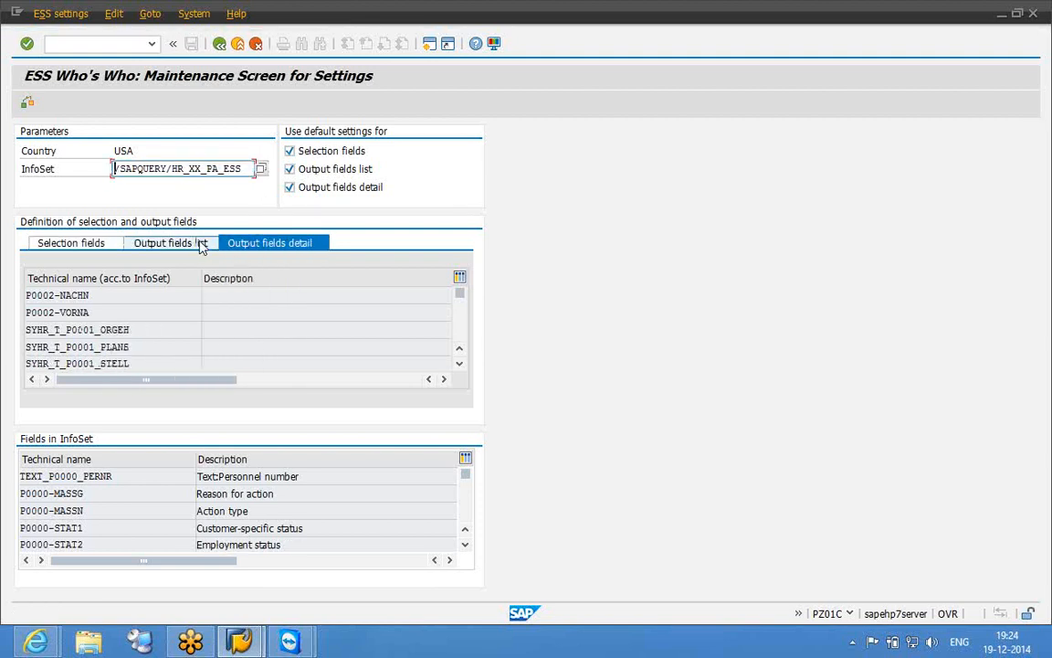
pyautogui.click(128, 247)
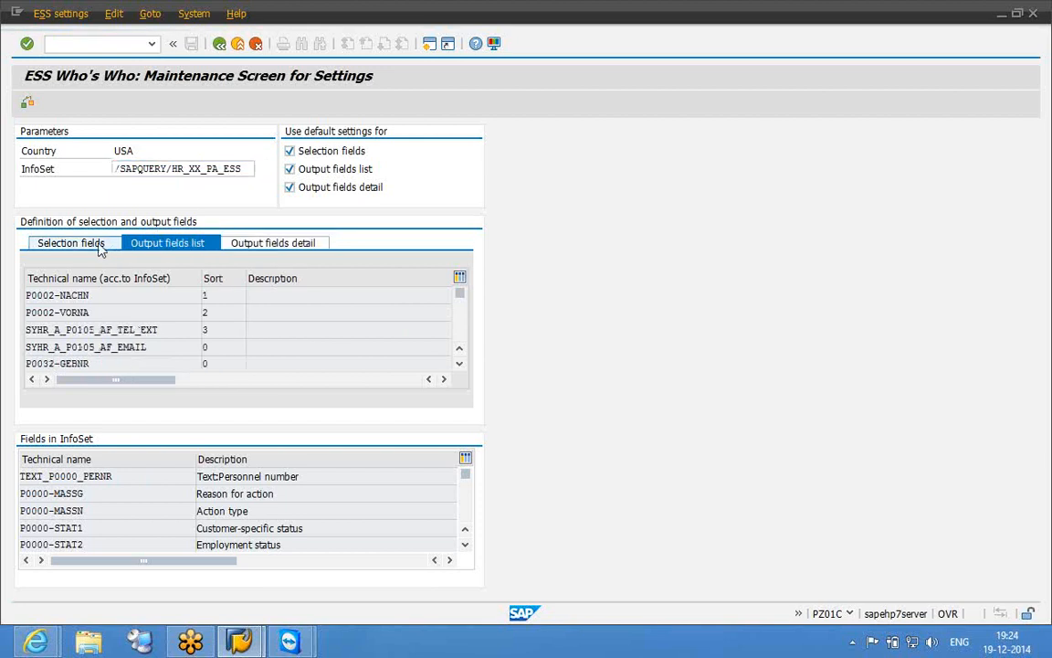
pyautogui.click(68, 245)
pyautogui.click(164, 308)
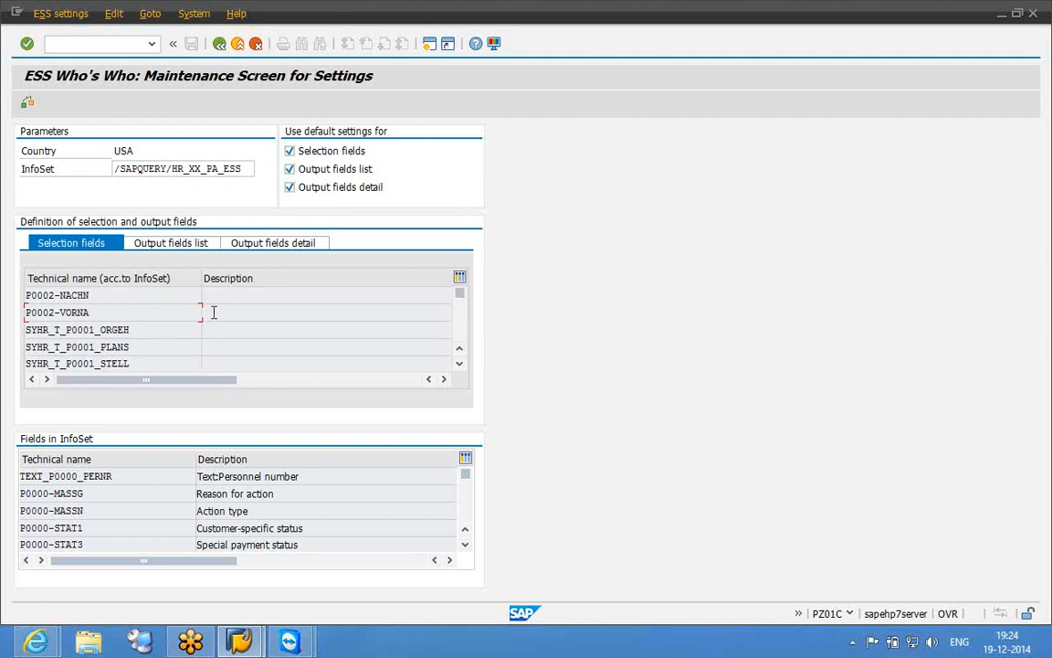
# - Turn off the default settings for Selection fields and check the entries
pyautogui.click(289, 151)
pyautogui.click(290, 154)
pyautogui.click(26, 105)
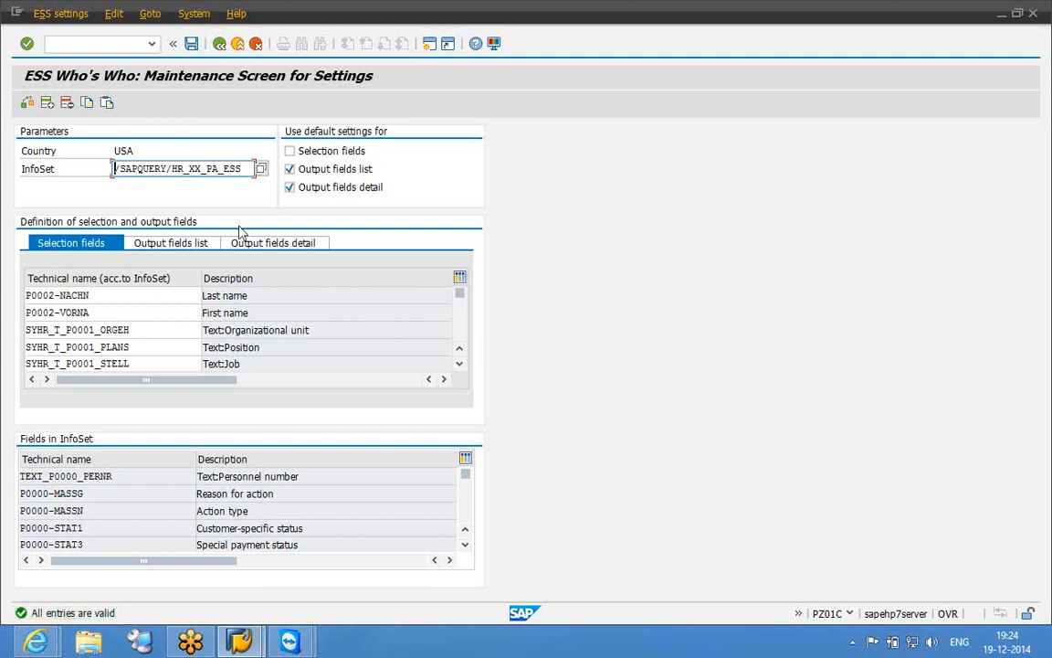
# - Check the Output fields list and Output fields detail definitions against the editable Selection fields
pyautogui.click(138, 297)
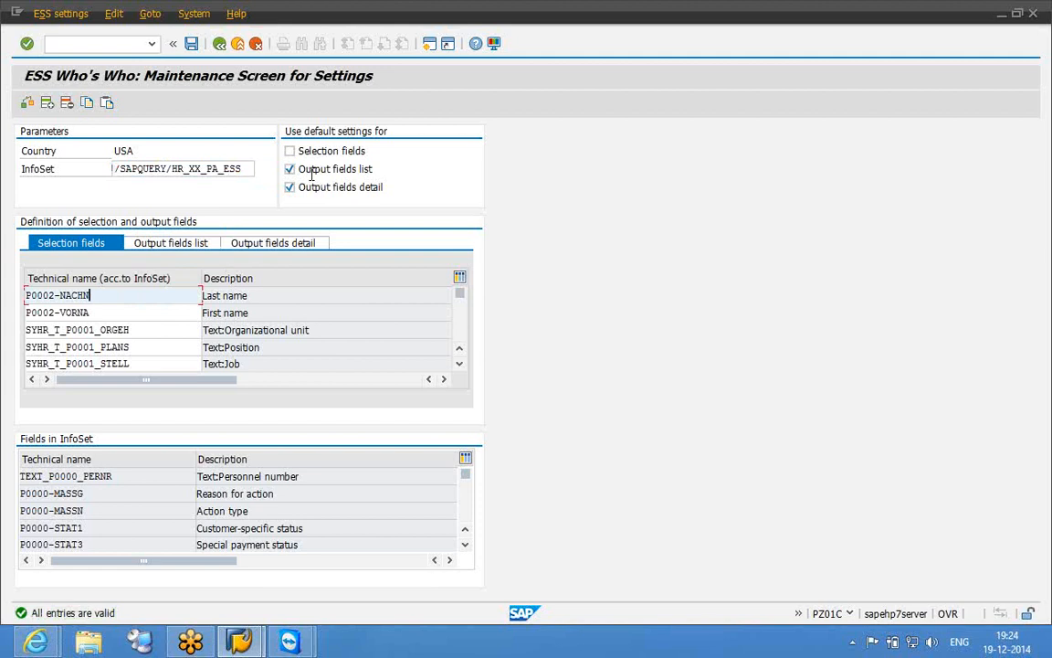
pyautogui.click(182, 242)
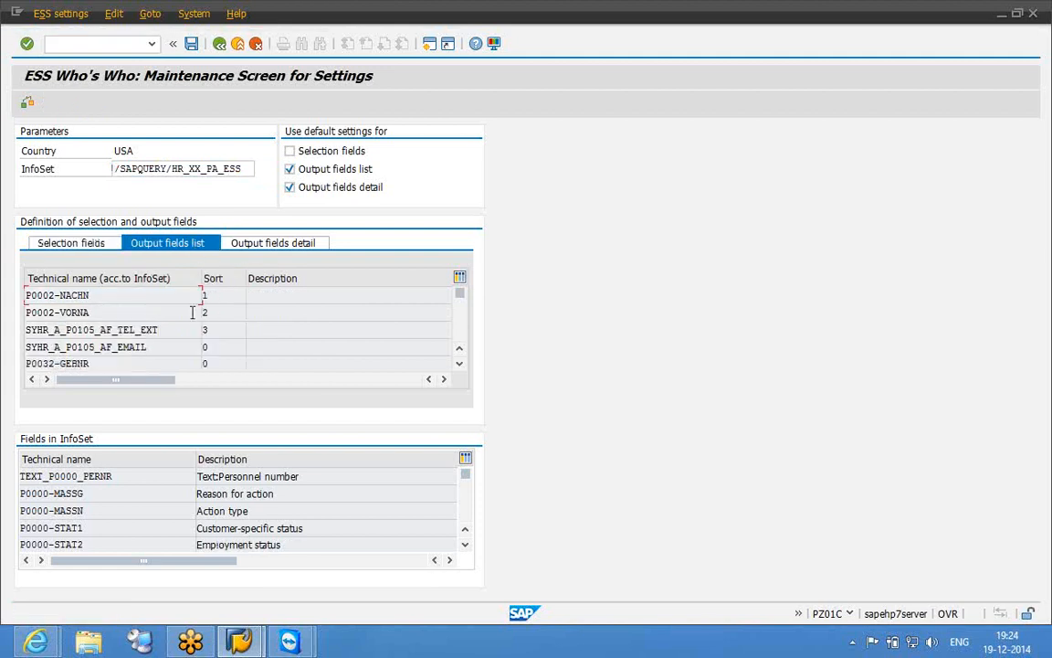
pyautogui.click(257, 330)
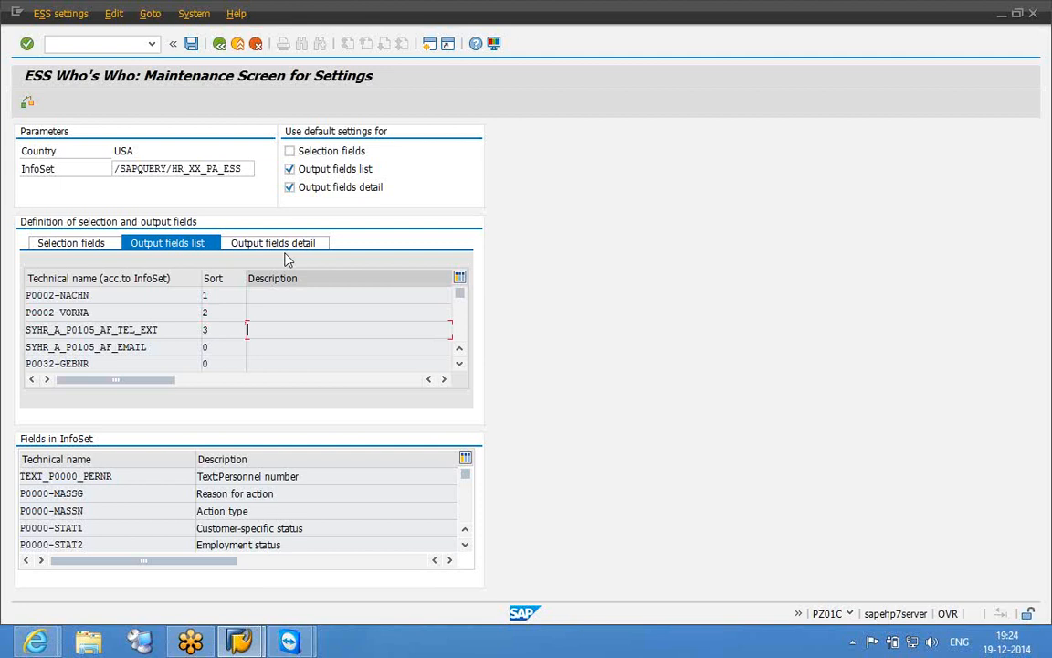
pyautogui.click(261, 243)
pyautogui.click(106, 379)
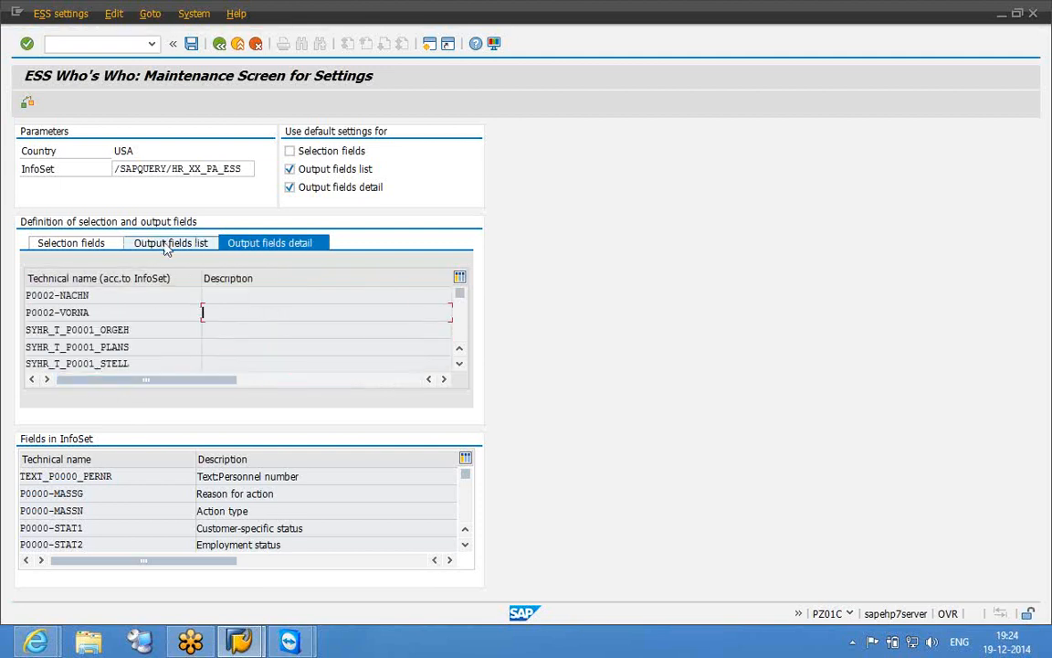
pyautogui.click(152, 244)
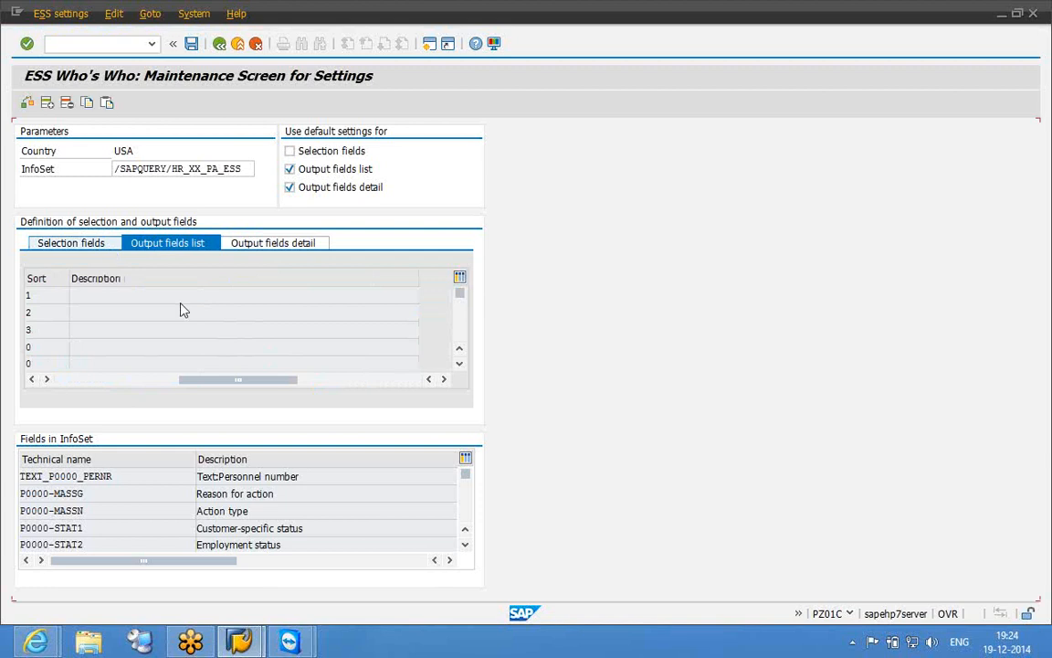
pyautogui.click(74, 244)
pyautogui.click(76, 380)
pyautogui.click(123, 331)
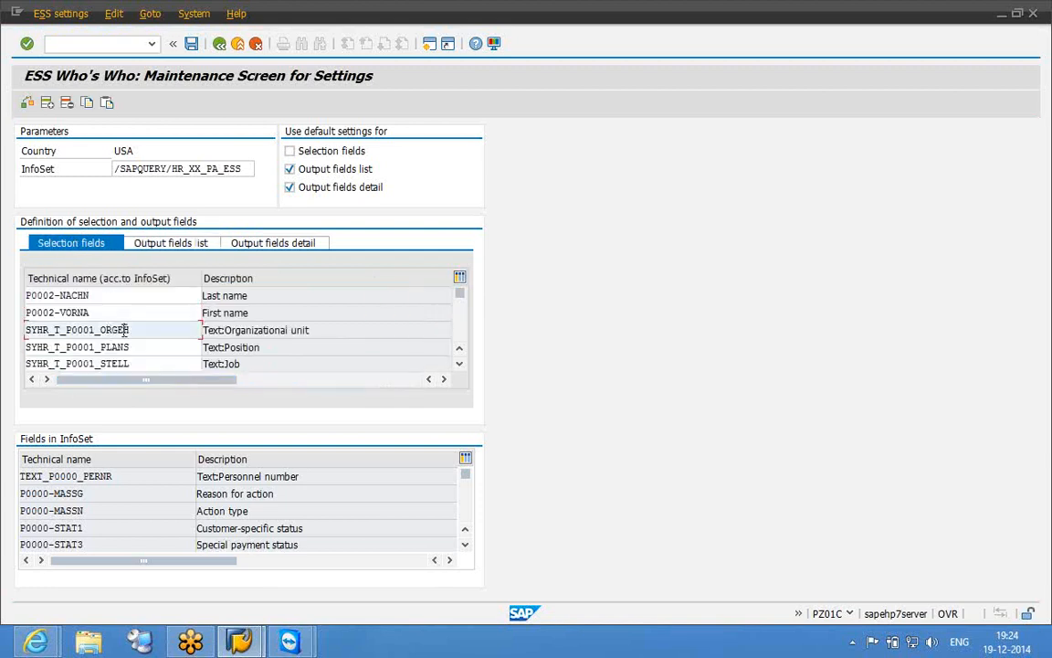
# - Delete the License Plate Number field (P0032-KFZKZ) from the Selection fields
pyautogui.click(178, 314)
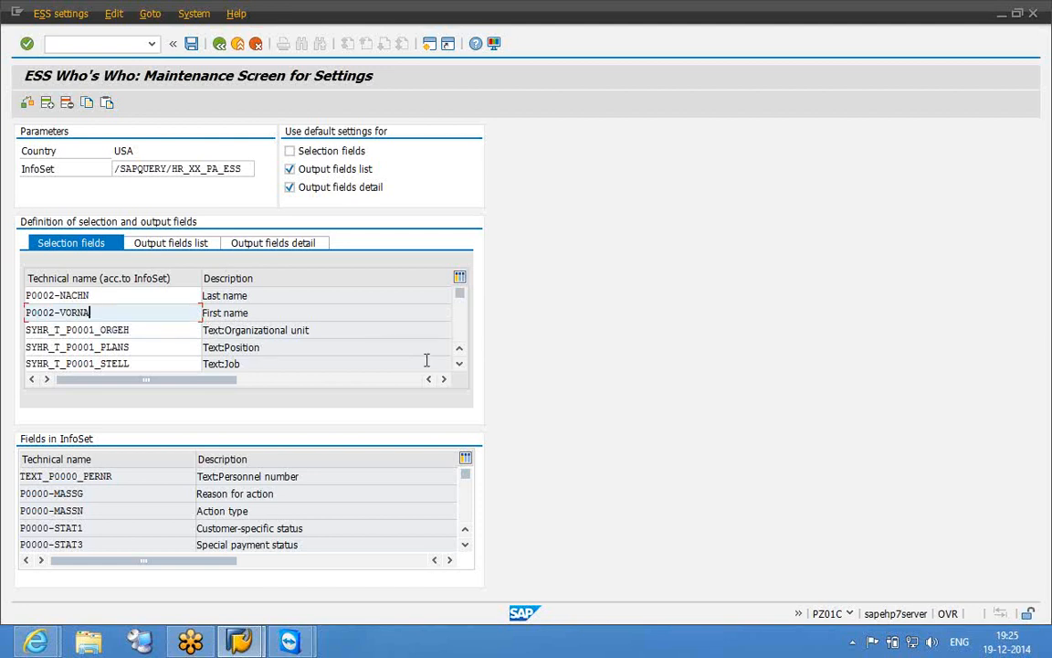
pyautogui.click(463, 366)
pyautogui.click(460, 365)
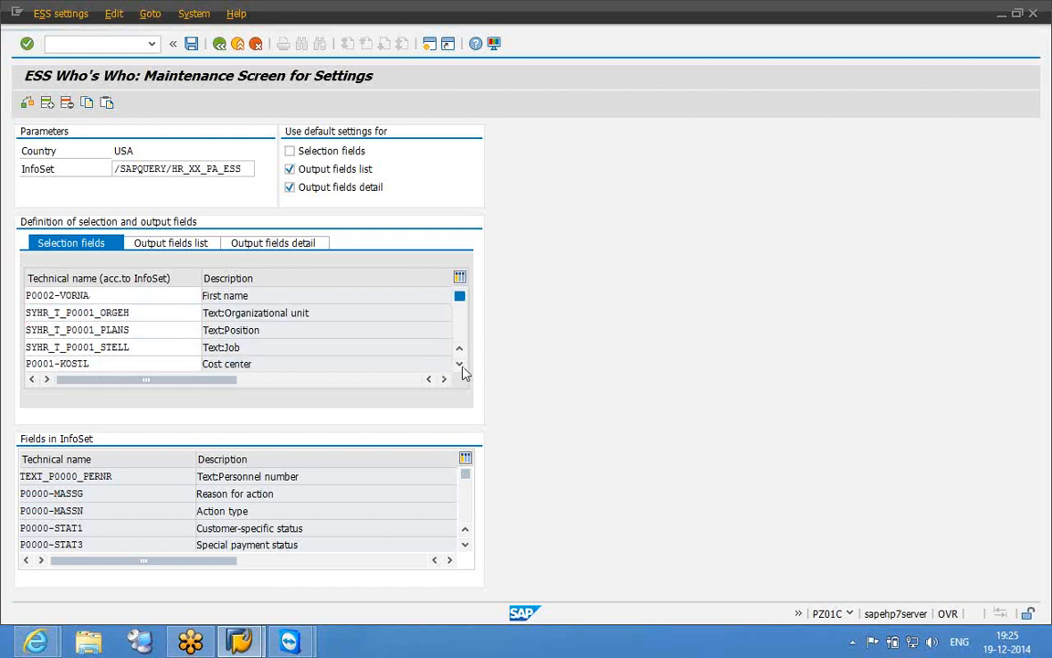
pyautogui.click(459, 364)
pyautogui.click(460, 365)
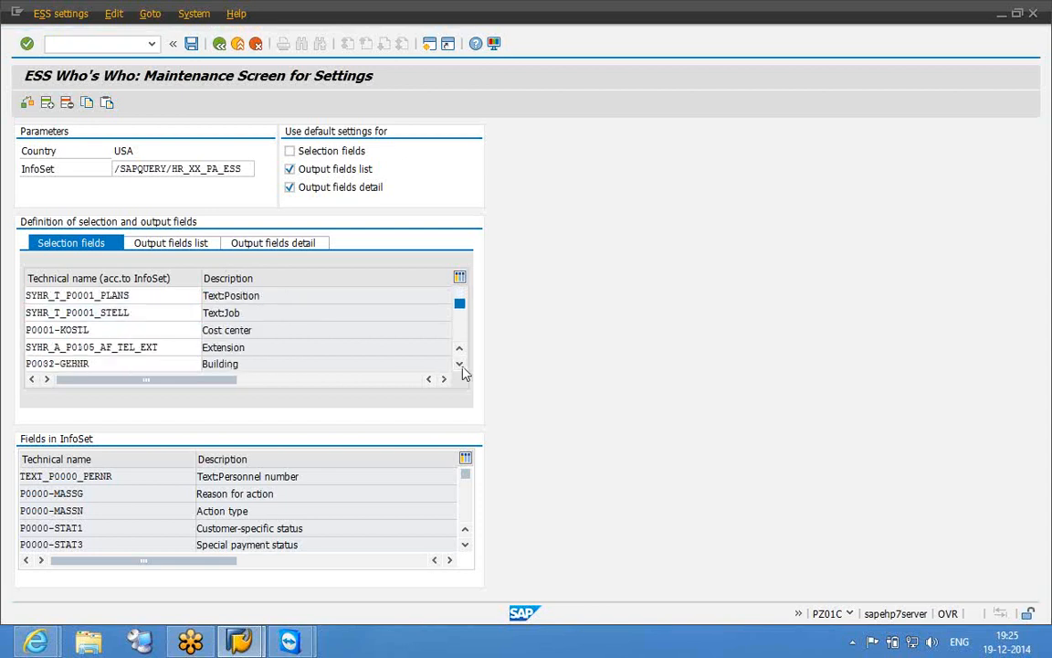
pyautogui.click(460, 365)
pyautogui.click(460, 366)
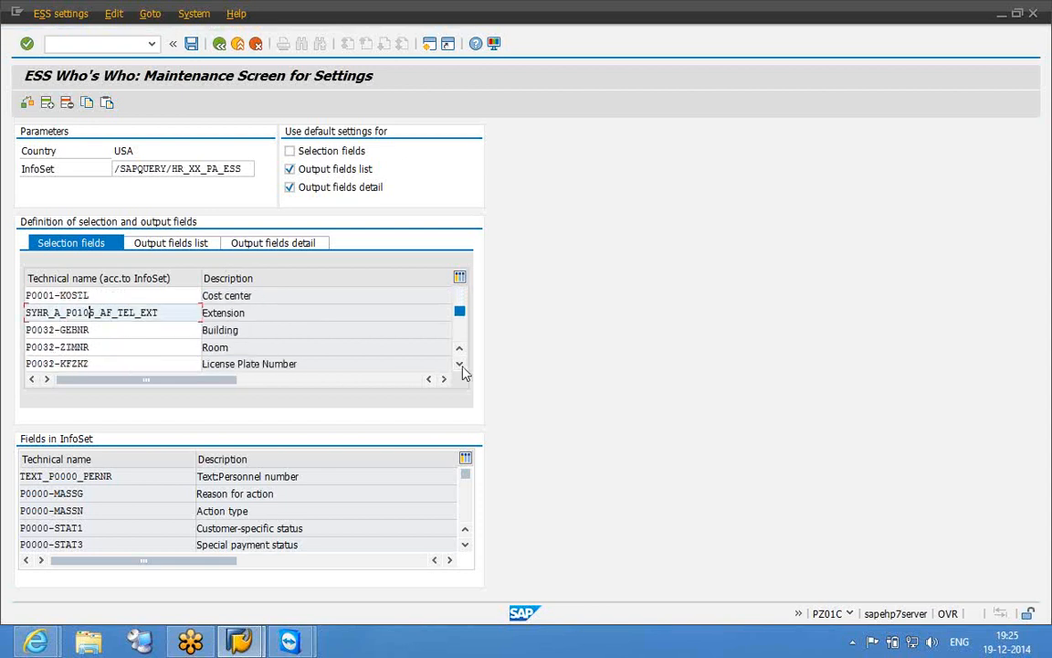
pyautogui.click(460, 365)
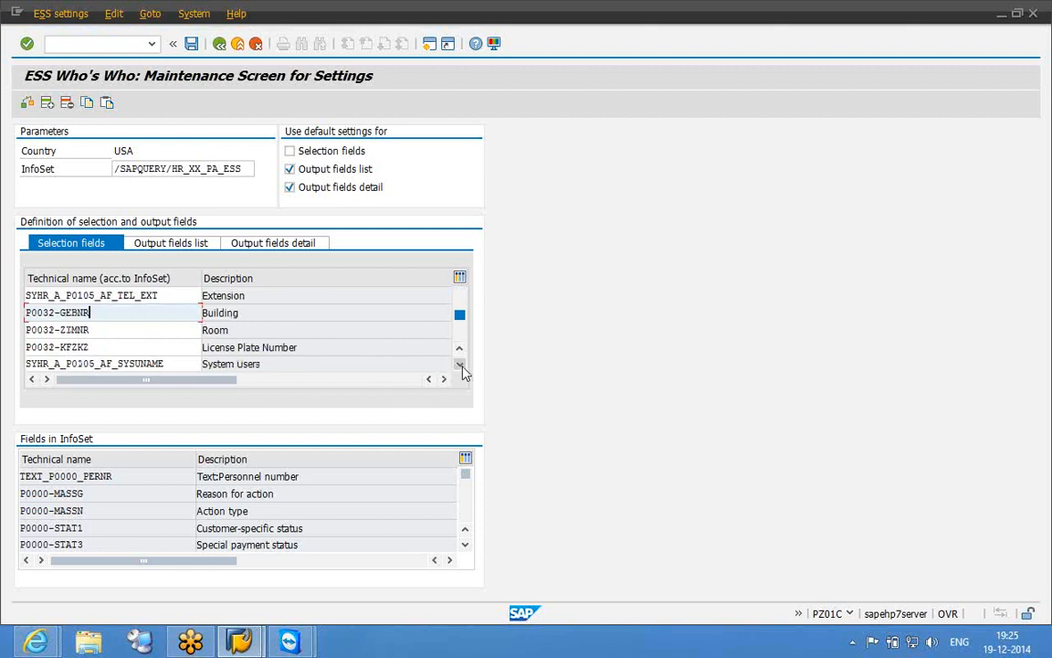
pyautogui.click(461, 366)
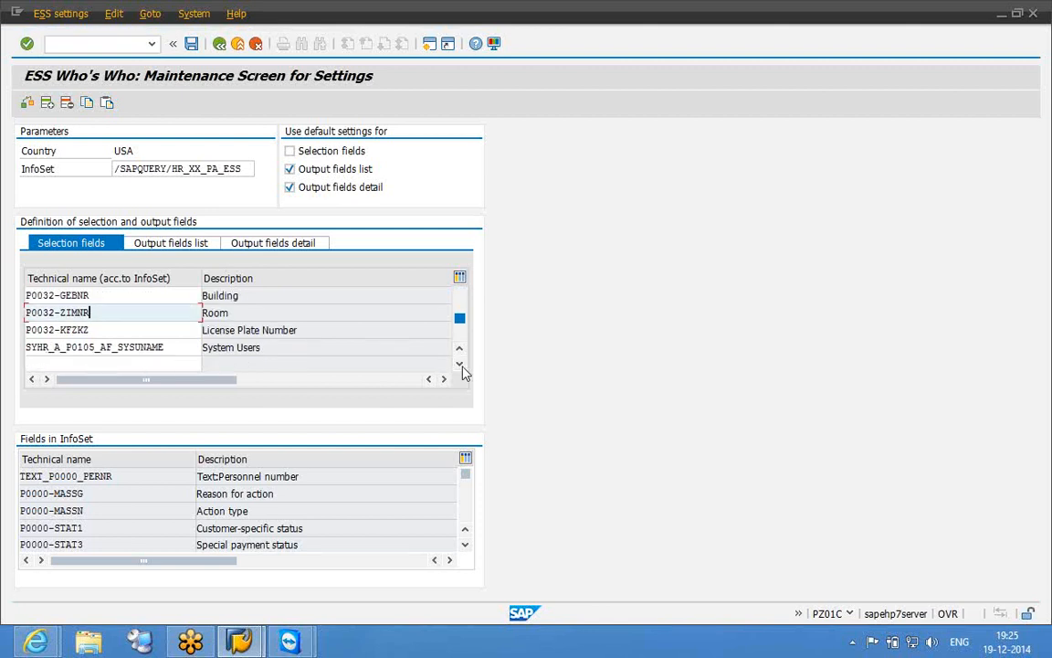
pyautogui.click(165, 329)
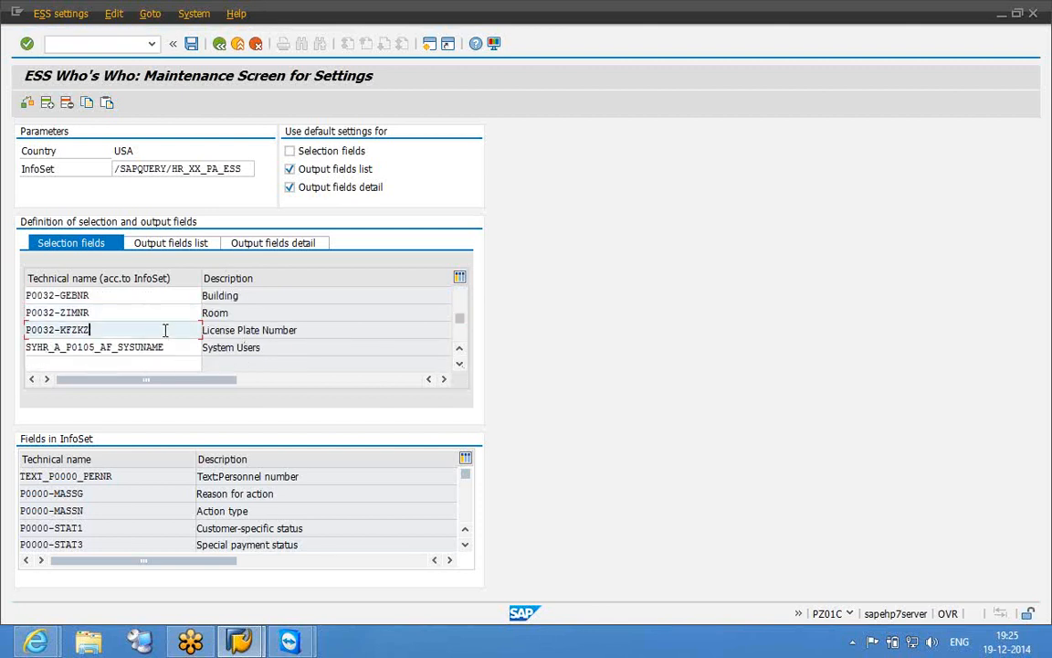
pyautogui.click(69, 107)
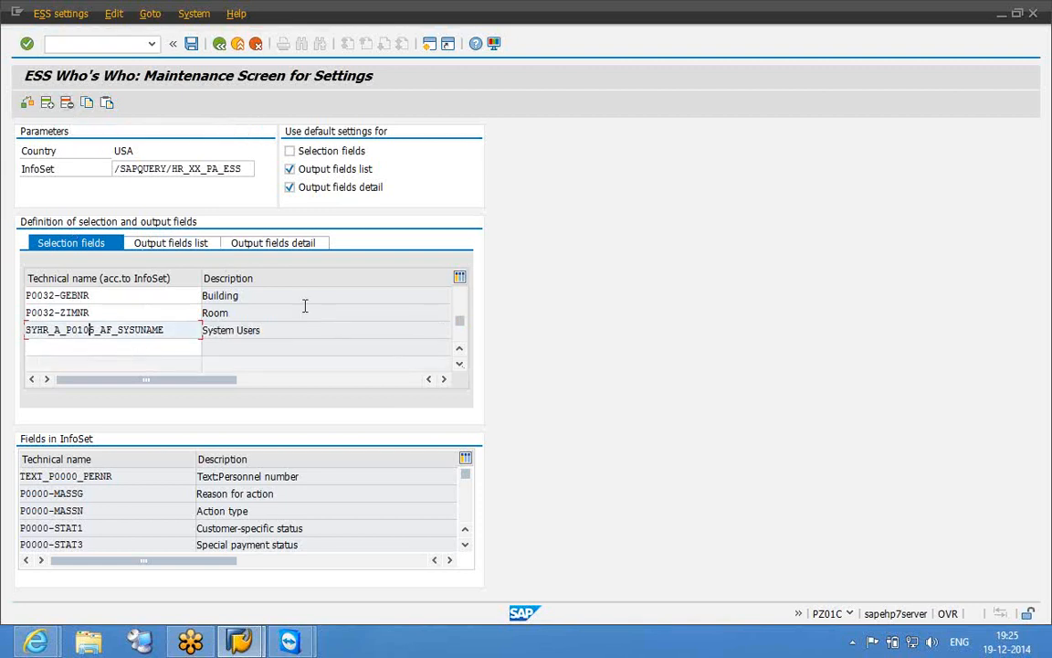
# - Delete the Building (P0032-GEBNR) and Room (P0032-ZIMNR) fields from the Selection fields
pyautogui.click(136, 297)
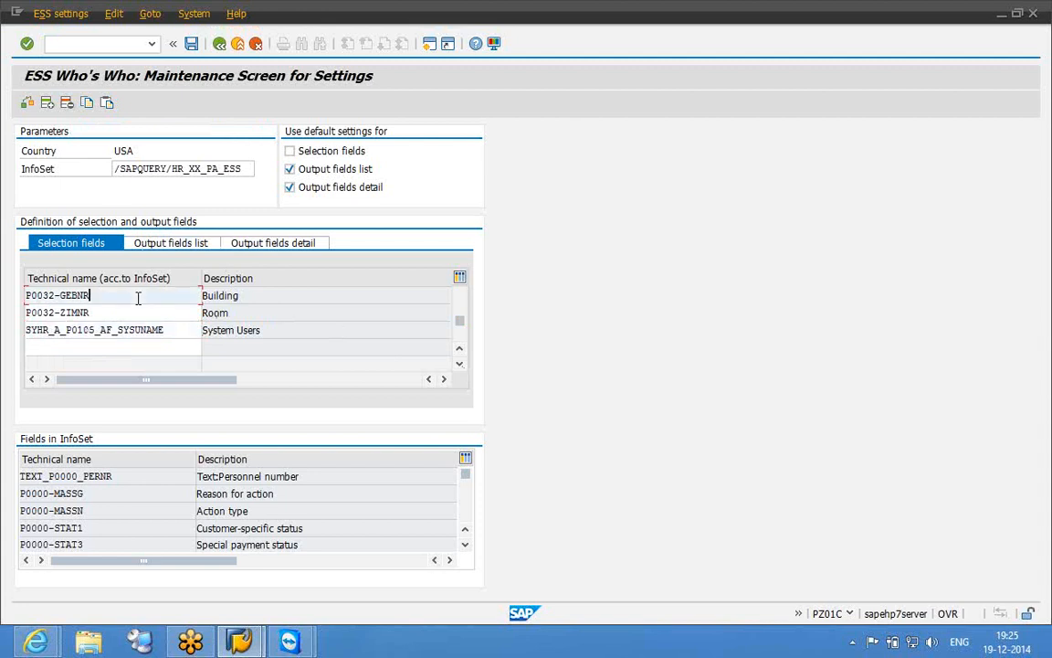
pyautogui.click(67, 102)
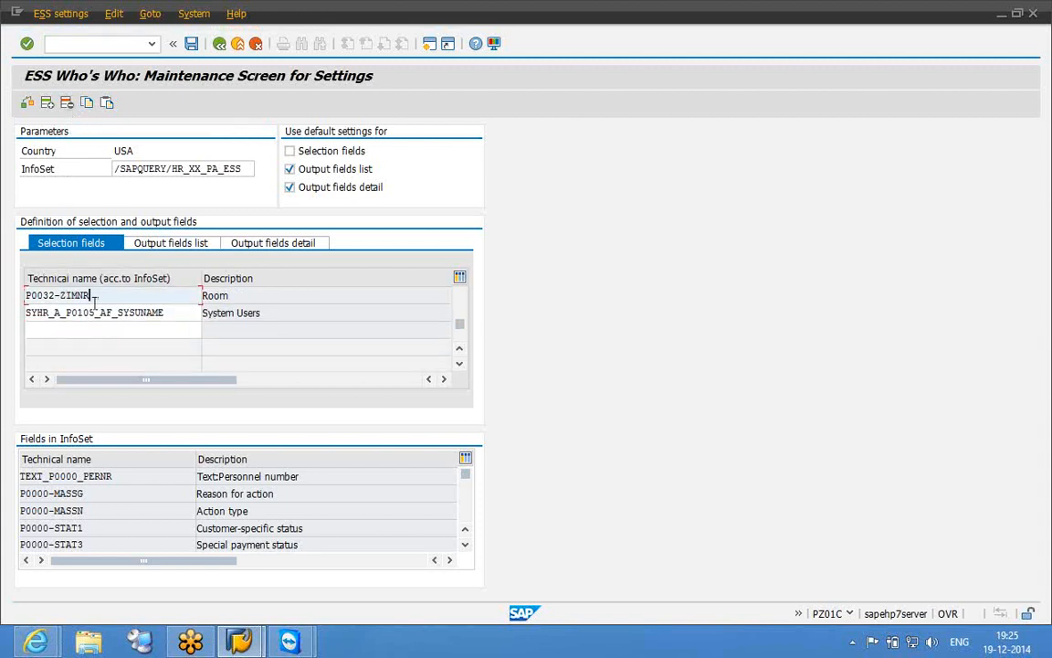
pyautogui.click(69, 104)
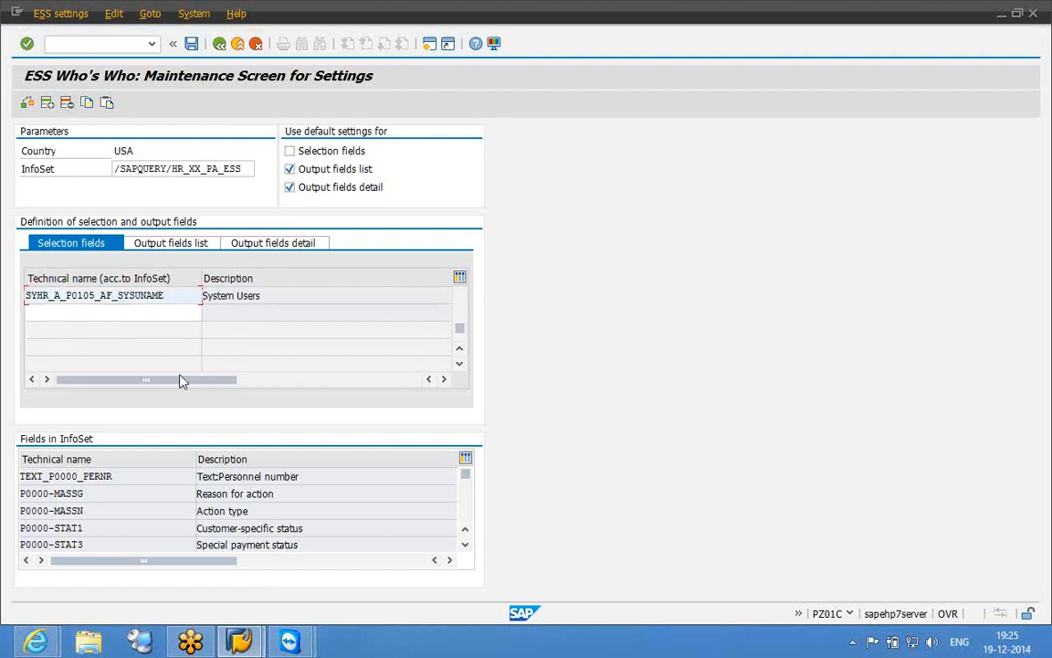
# - Switch to the portal's Who's Who search, check the Building Number, Room Number and License Plate Number criteria, and return to SAP GUI
pyautogui.click(285, 641)
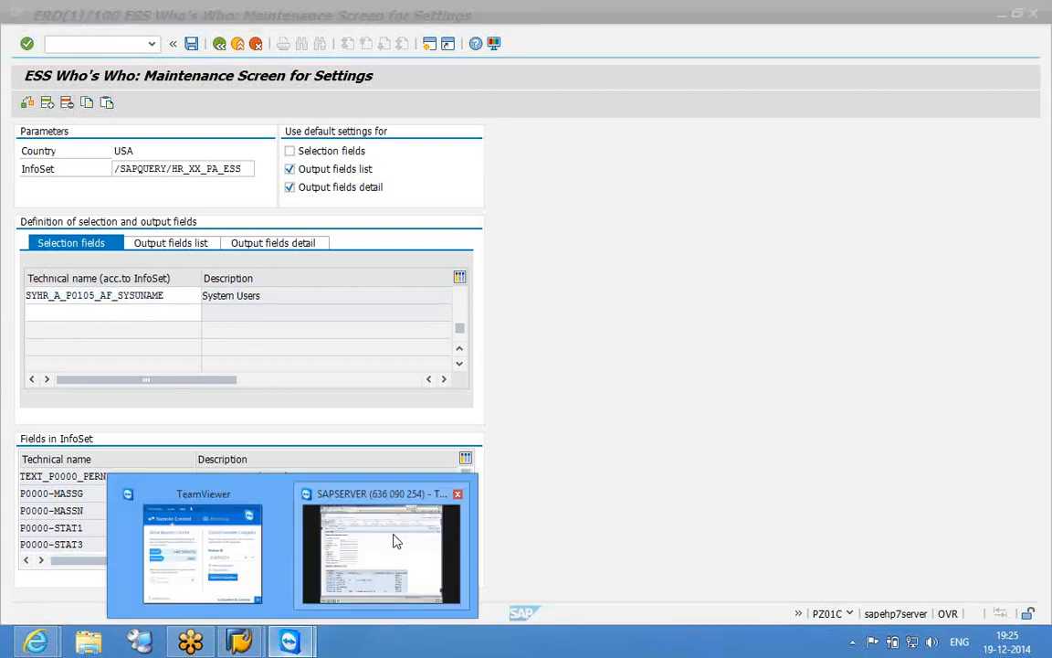
pyautogui.click(396, 542)
pyautogui.click(260, 345)
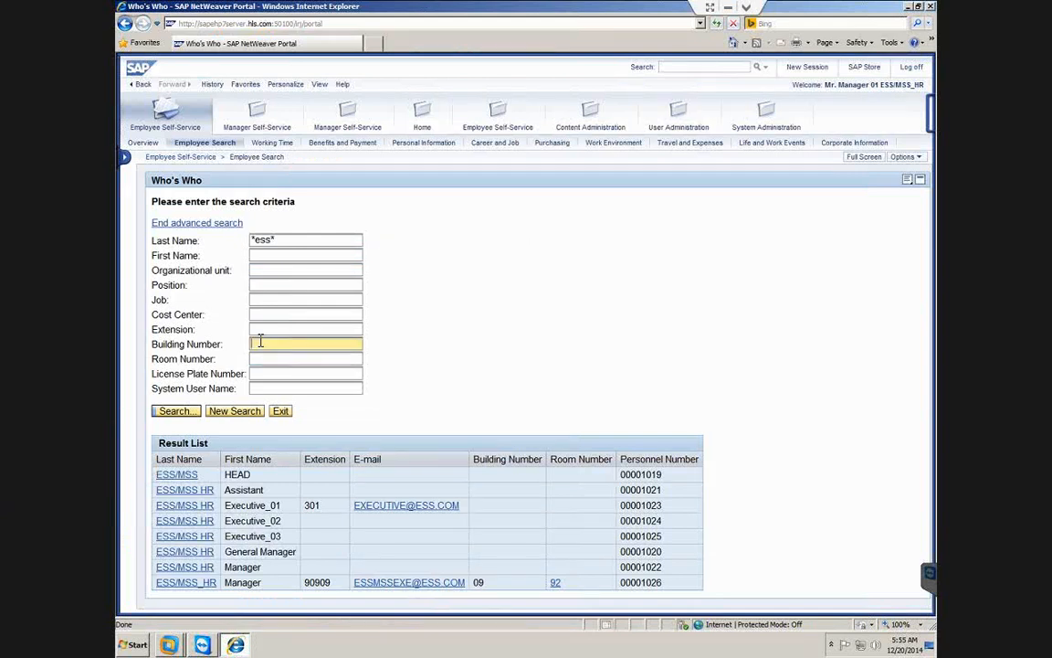
pyautogui.click(260, 359)
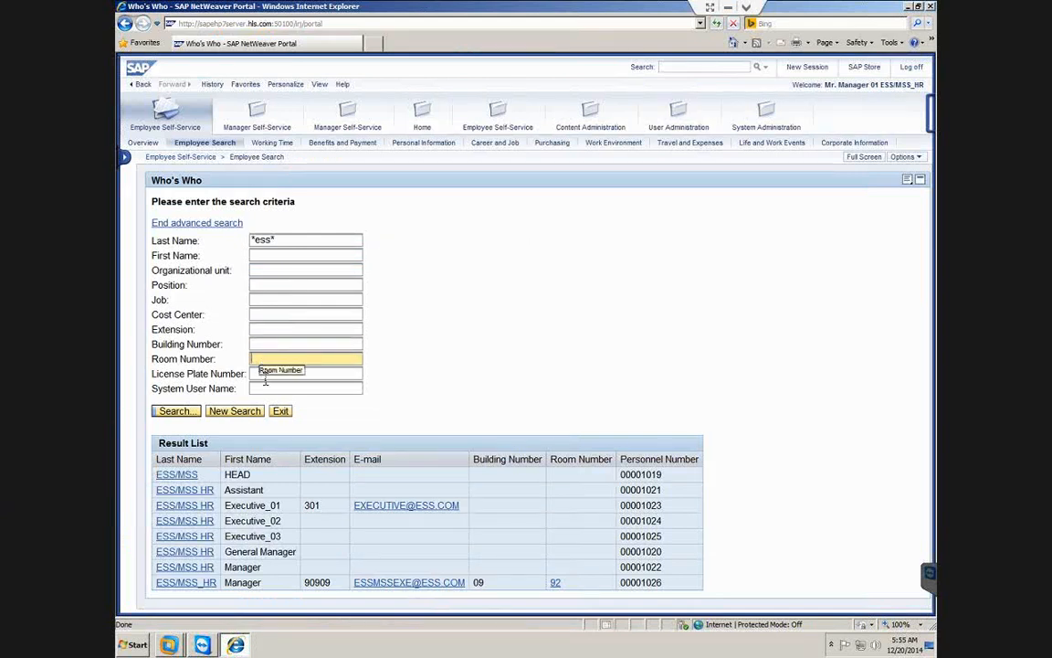
pyautogui.click(265, 375)
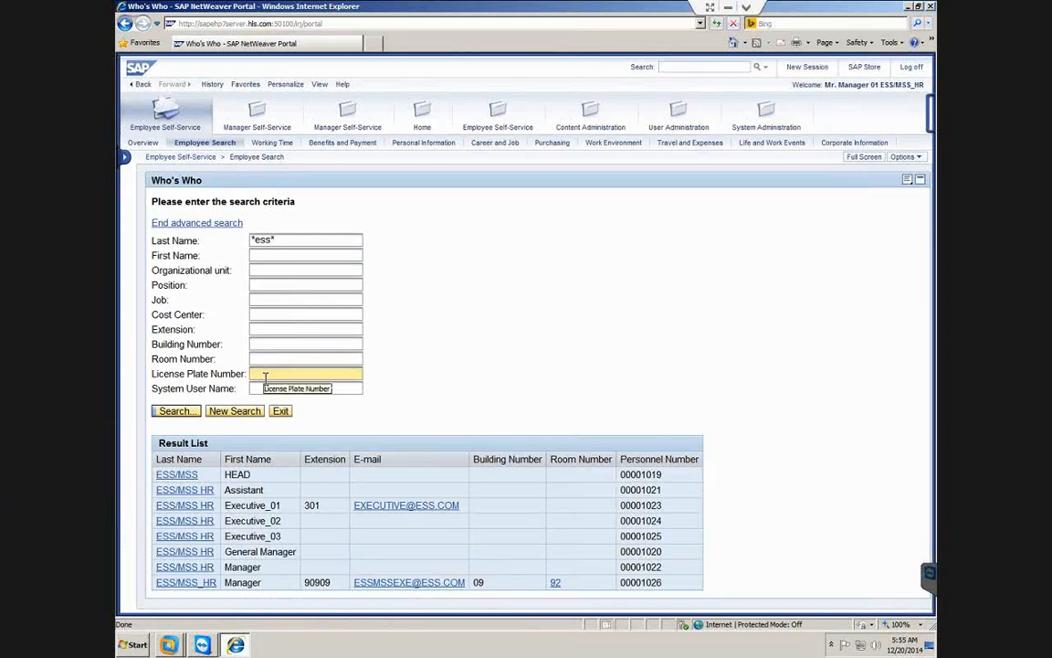
pyautogui.hotkey('alt', 'Tab')
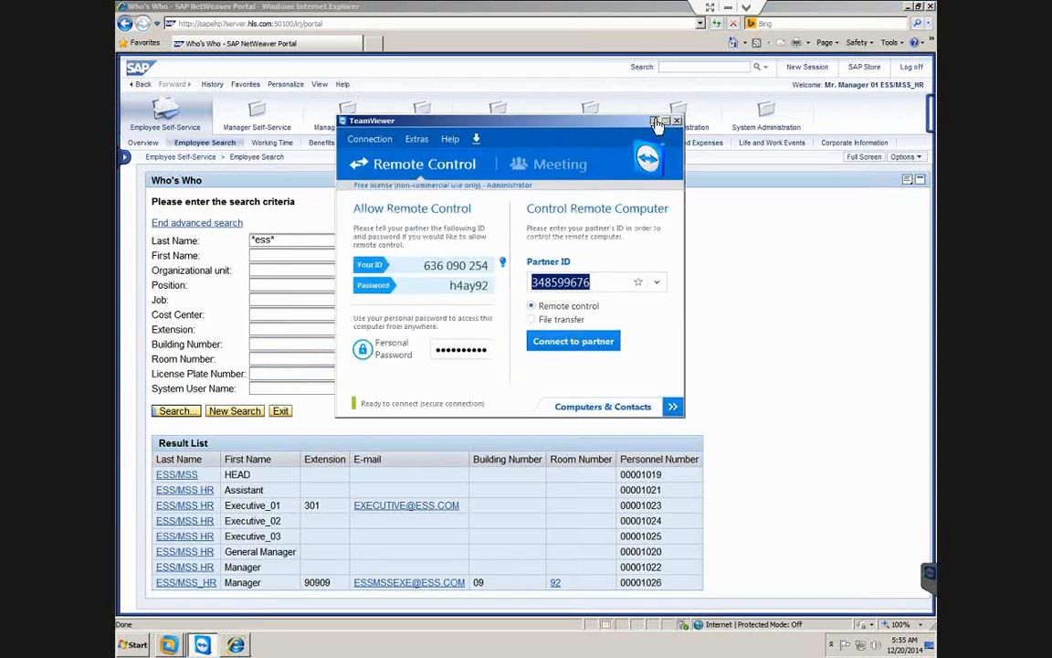
pyautogui.click(655, 121)
pyautogui.click(728, 9)
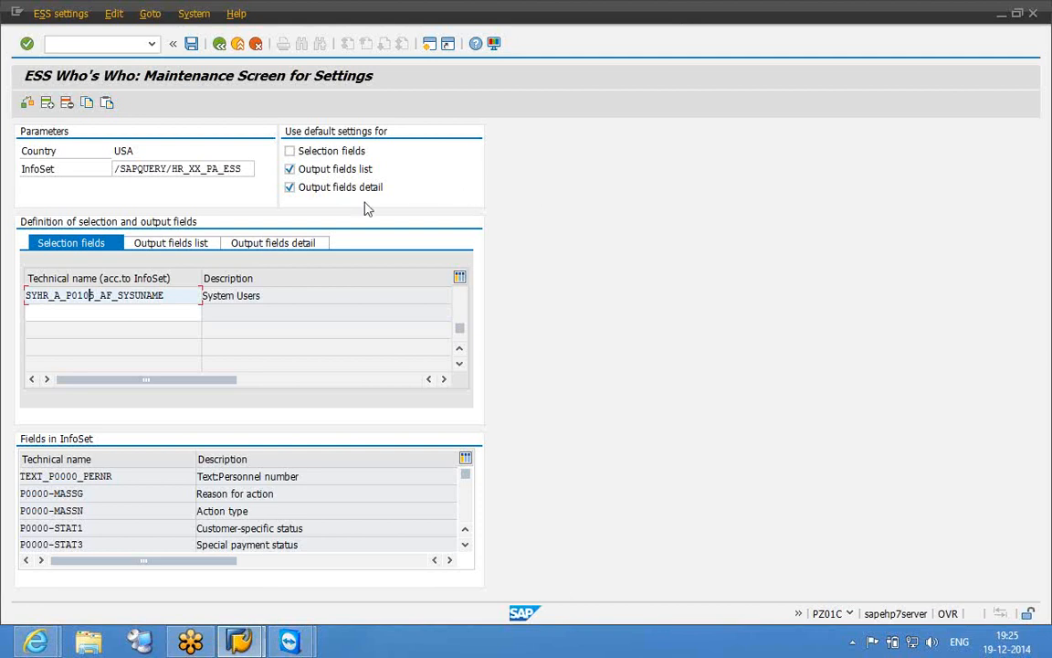
# - Review the remaining Selection fields from Last name down to the first empty row after System Users
pyautogui.click(461, 306)
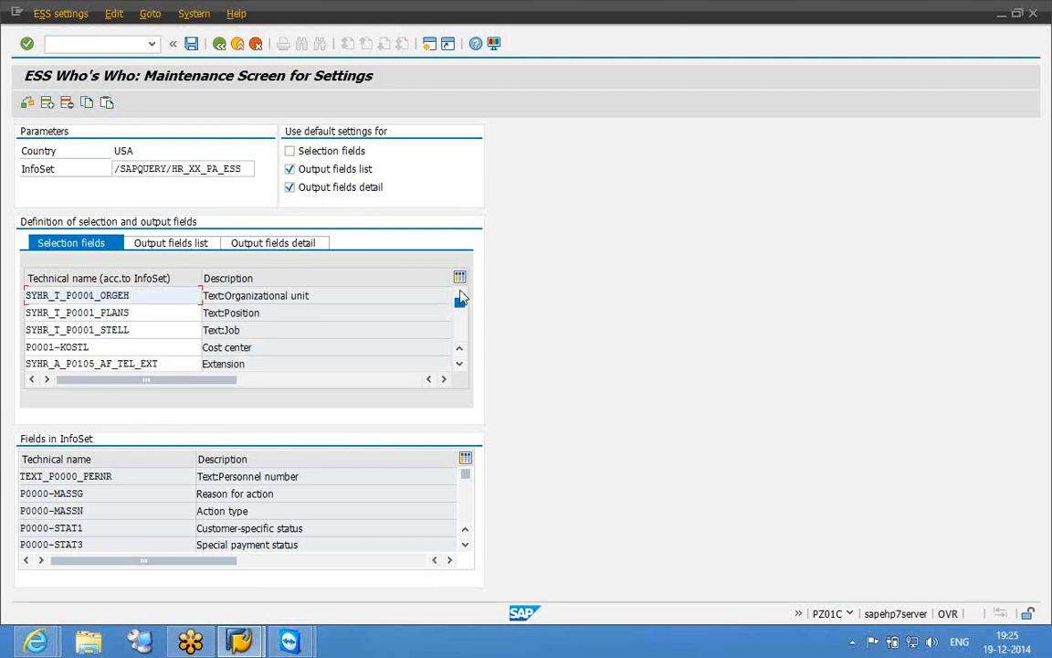
pyautogui.click(461, 297)
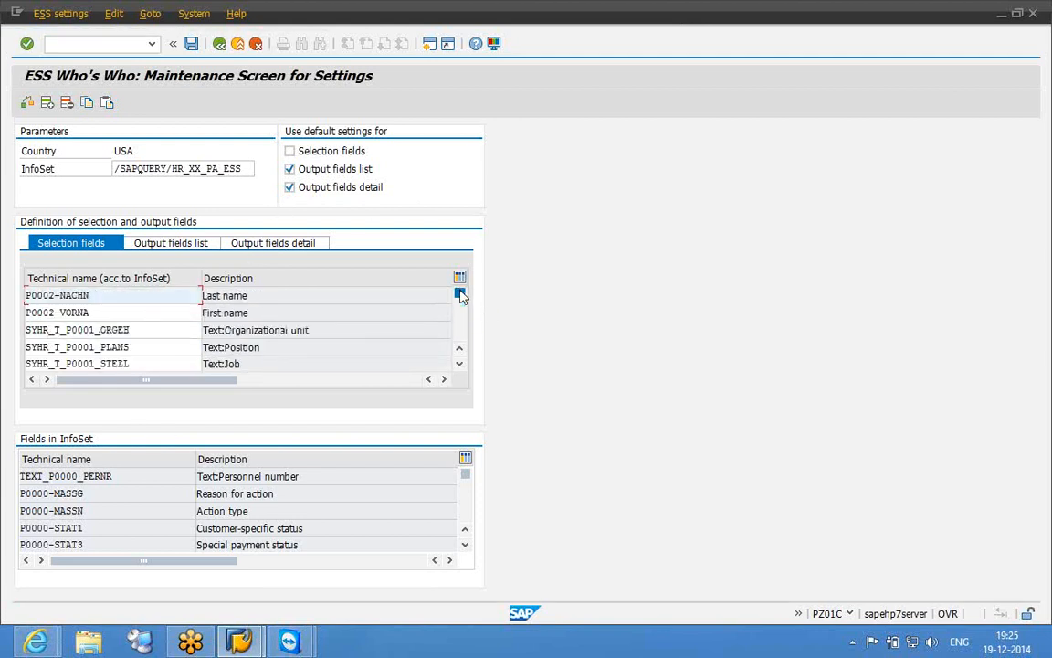
pyautogui.click(135, 312)
pyautogui.click(139, 331)
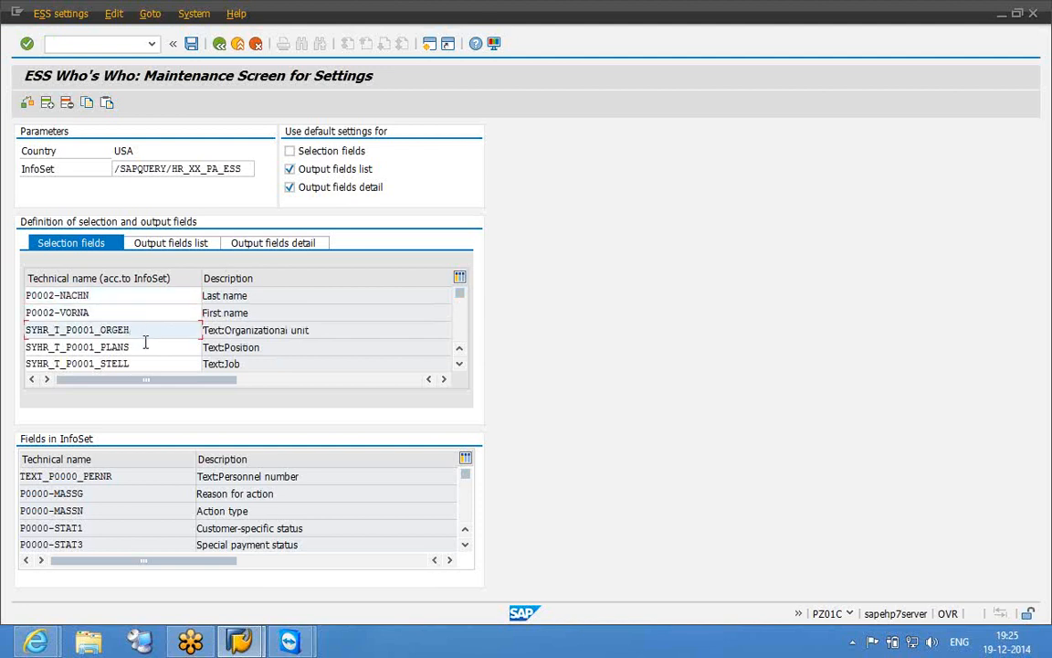
pyautogui.click(145, 344)
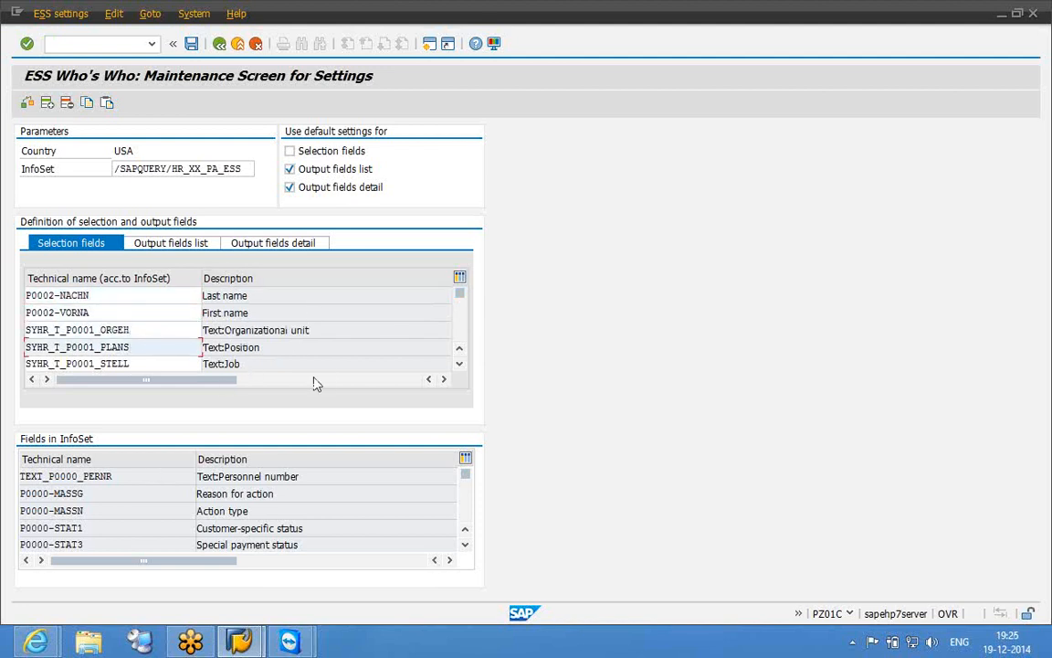
pyautogui.click(460, 367)
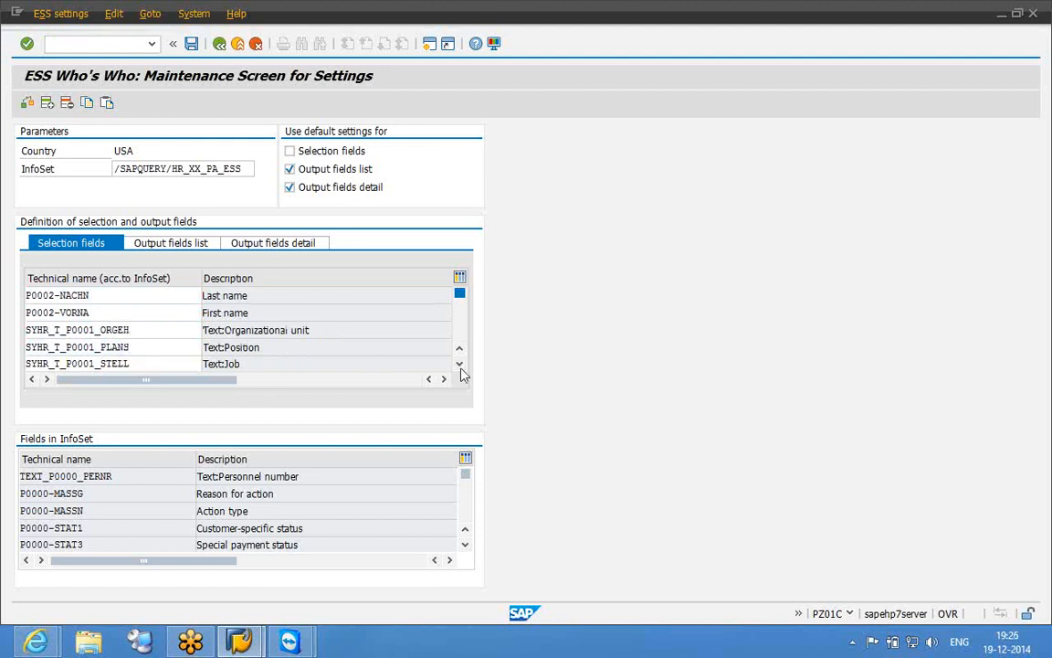
pyautogui.click(460, 367)
pyautogui.click(460, 367)
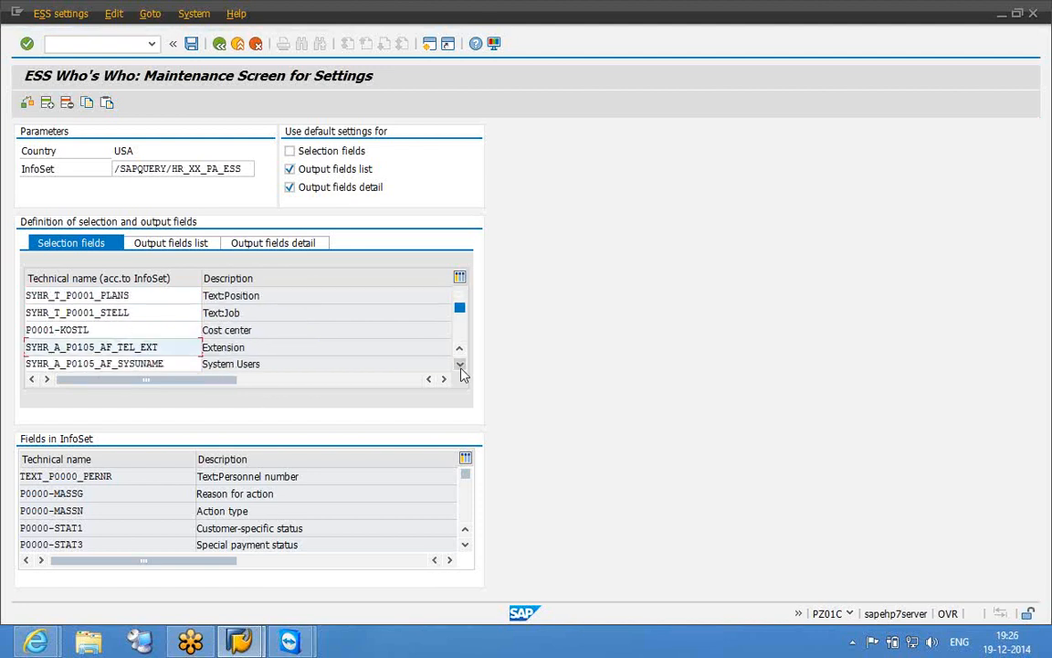
pyautogui.click(460, 368)
pyautogui.click(460, 367)
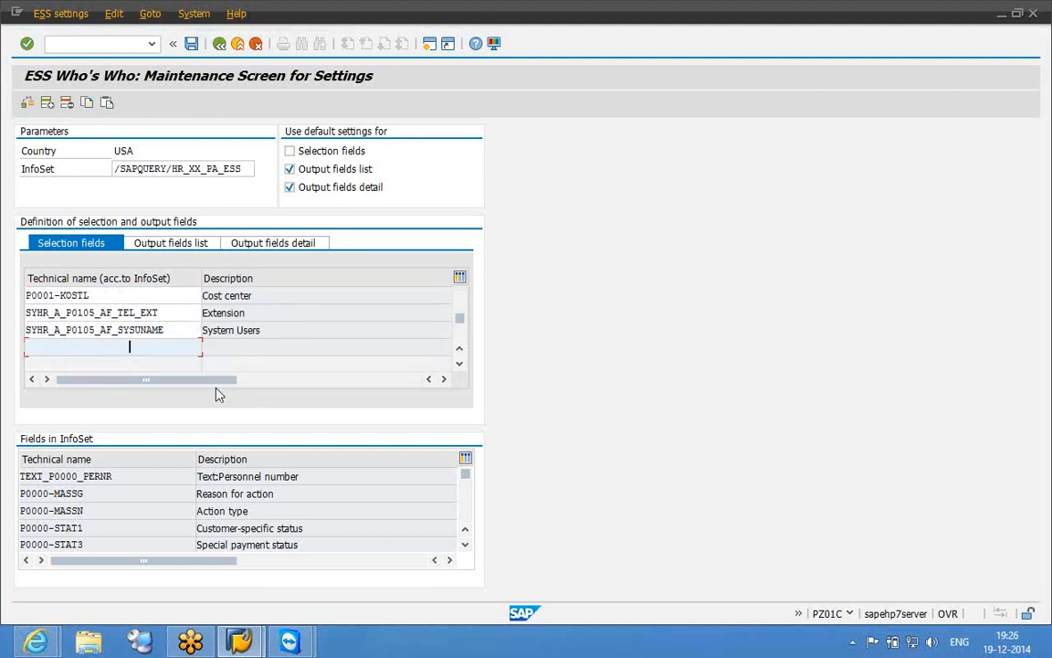
# - Examine how the InfoSet's technical names combine infotype and field, using TEXT_P0000_PERNR and P0000-MASSG
pyautogui.click(176, 476)
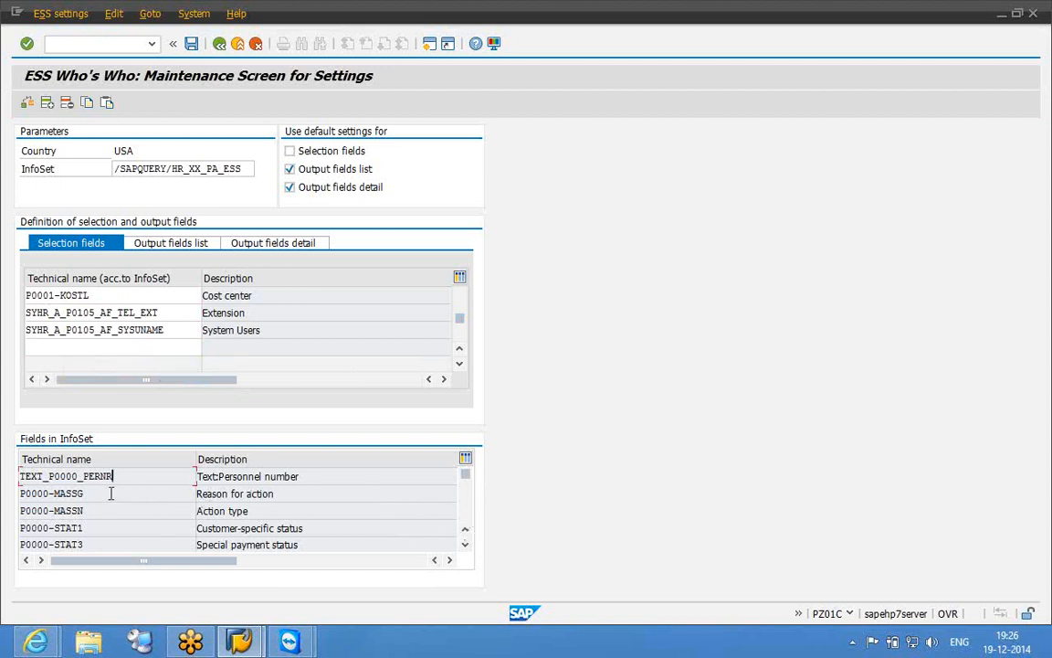
pyautogui.click(49, 493)
pyautogui.moveTo(50, 493); pyautogui.dragTo(101, 493)
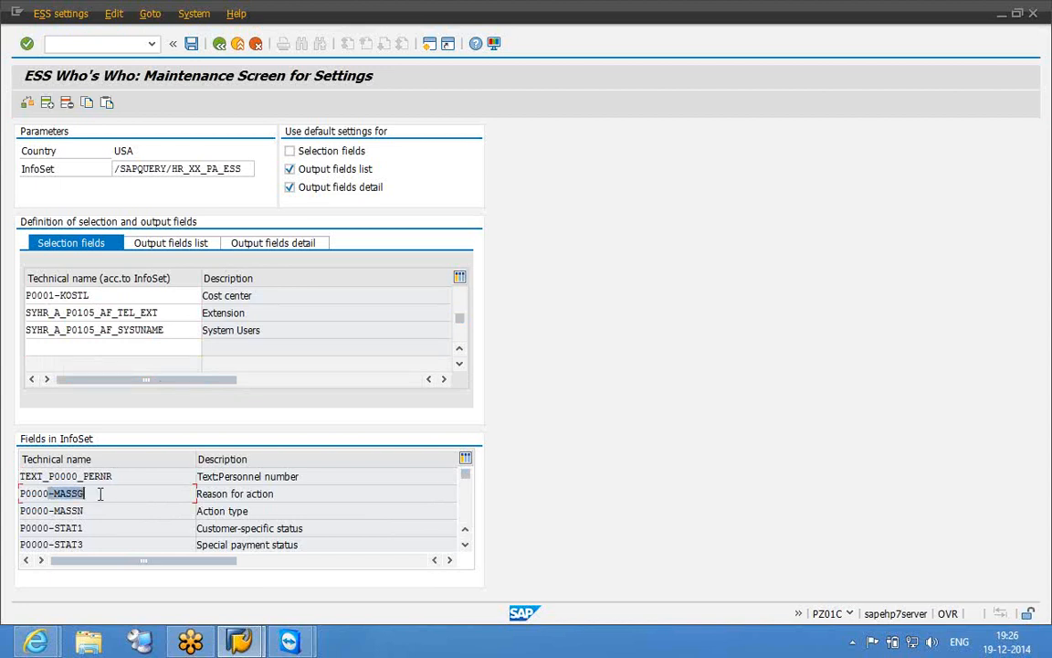
pyautogui.click(49, 493)
pyautogui.moveTo(48, 493); pyautogui.dragTo(78, 476)
pyautogui.click(93, 494)
pyautogui.click(79, 476)
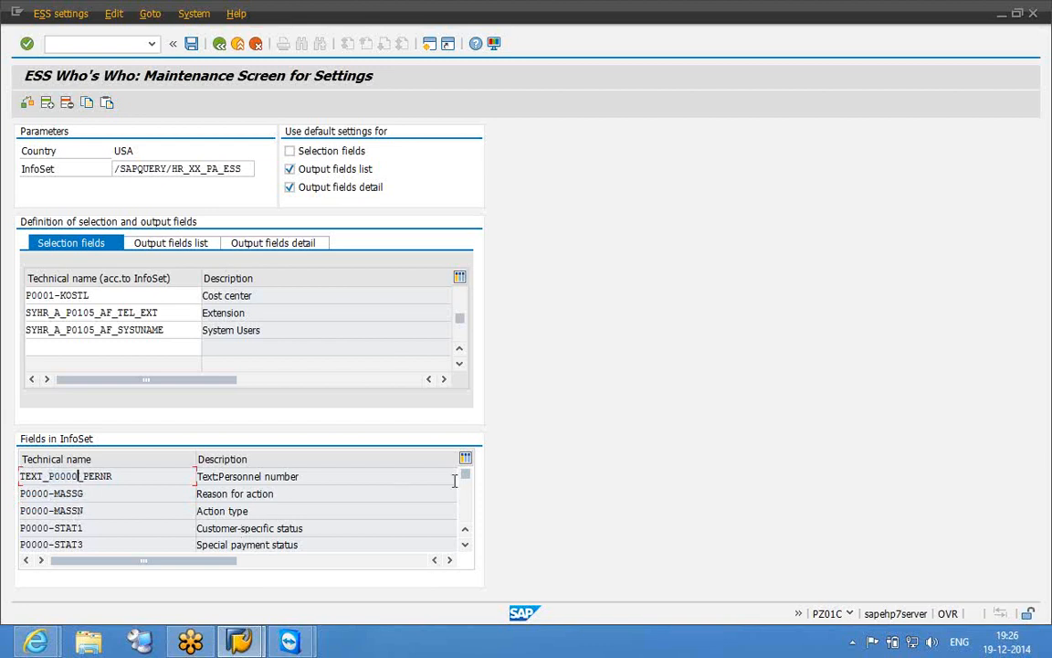
pyautogui.press('Return')
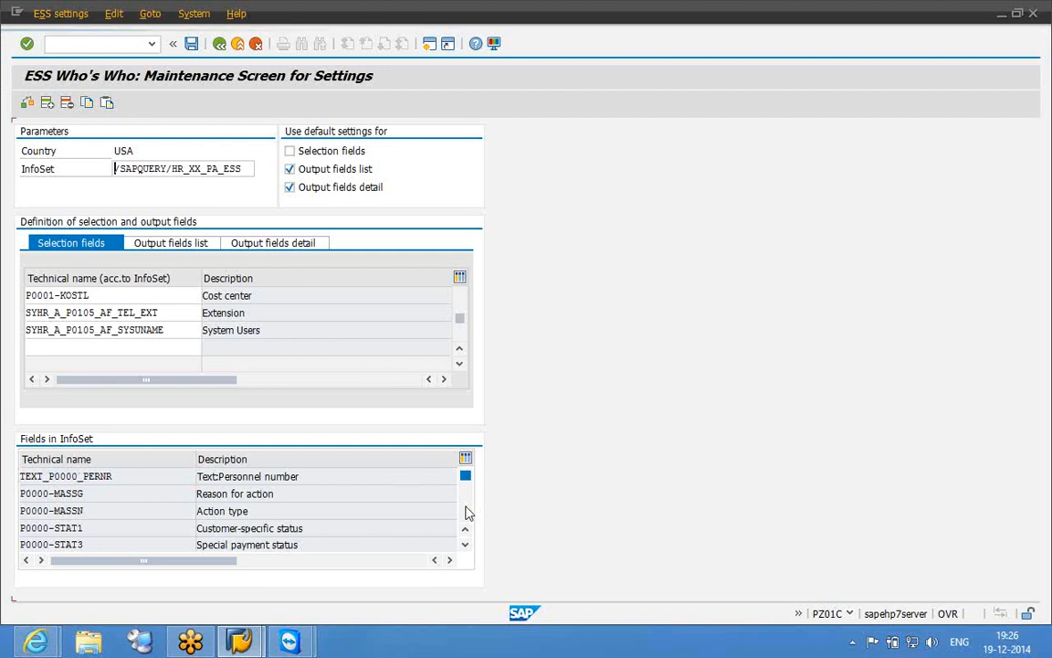
# - Look through the InfoSet's P0001 fields, such as Payroll Area and Company code, and go to the empty Selection fields row
pyautogui.scroll(-2, 465, 509)
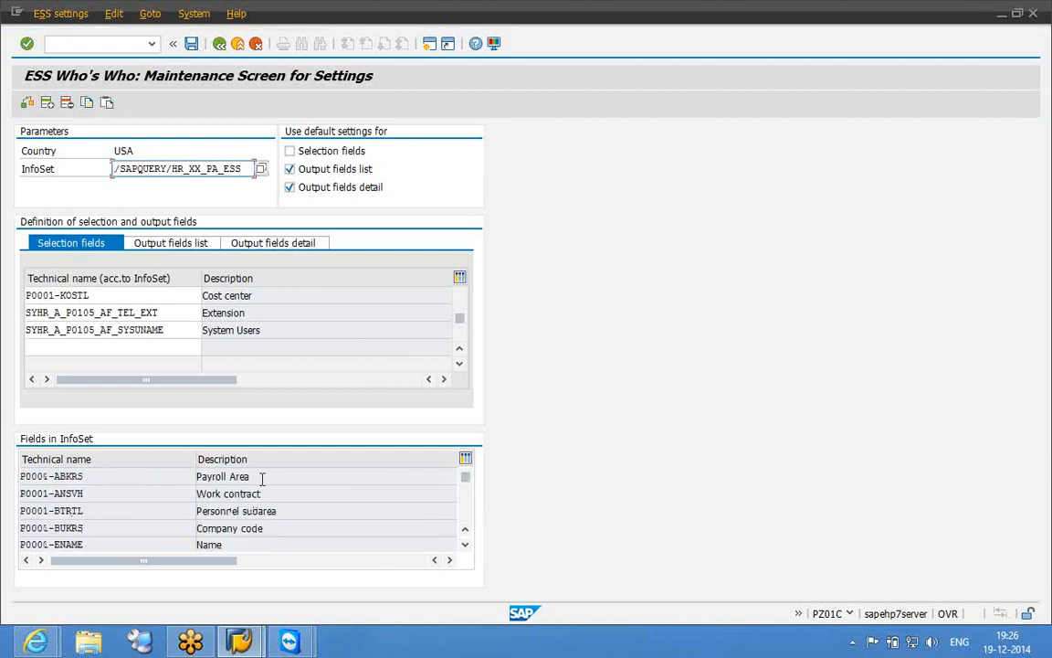
pyautogui.moveTo(262, 479); pyautogui.dragTo(194, 477)
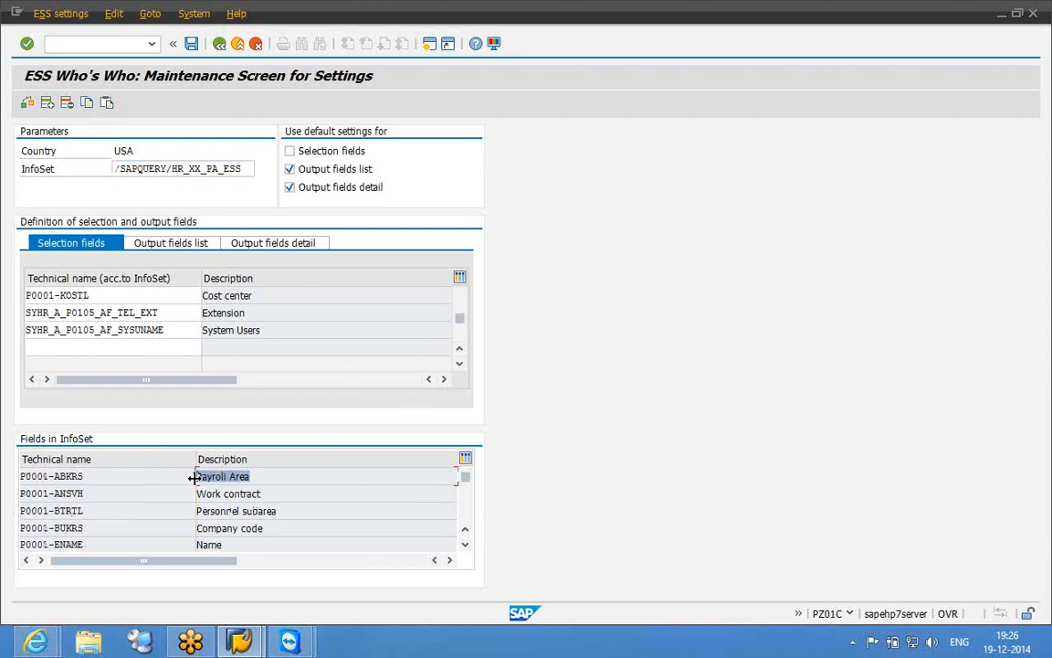
pyautogui.click(194, 476)
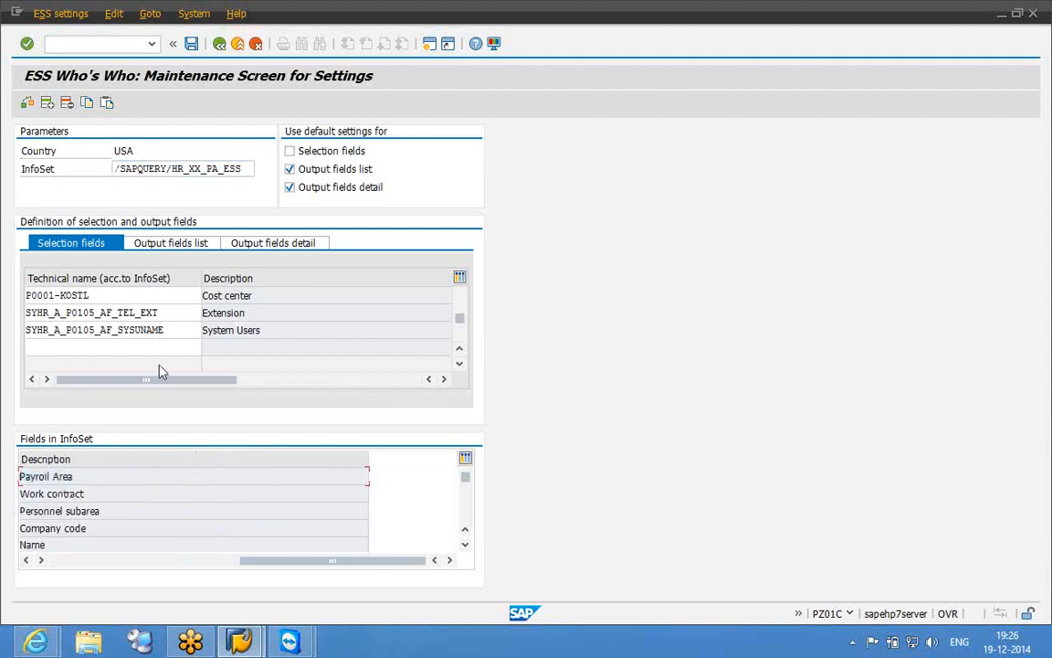
pyautogui.moveTo(186, 567); pyautogui.dragTo(98, 566)
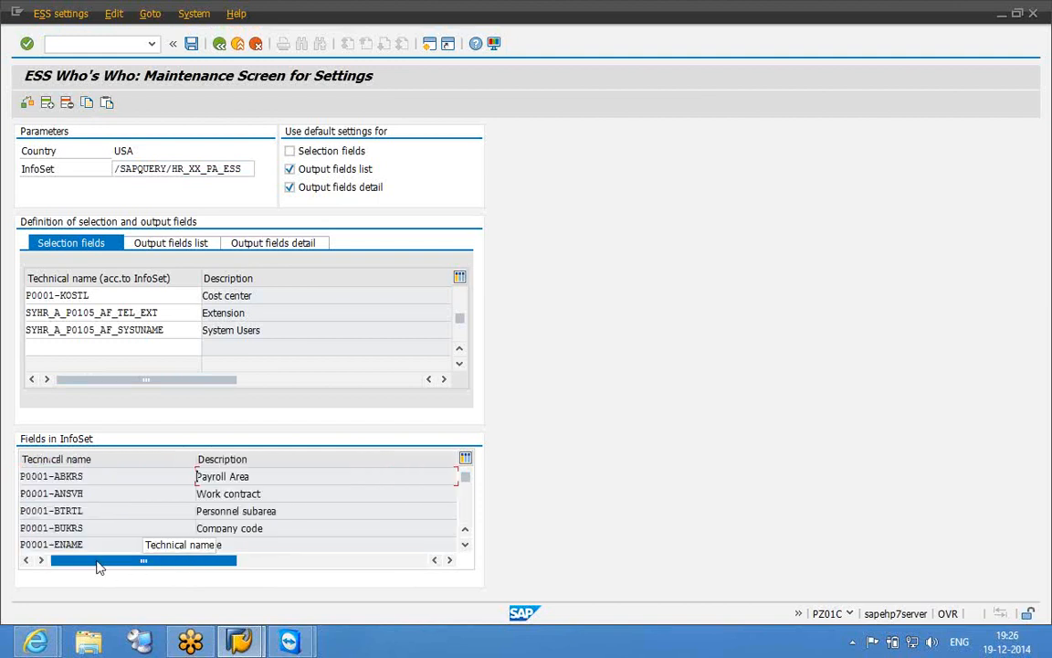
pyautogui.click(264, 528)
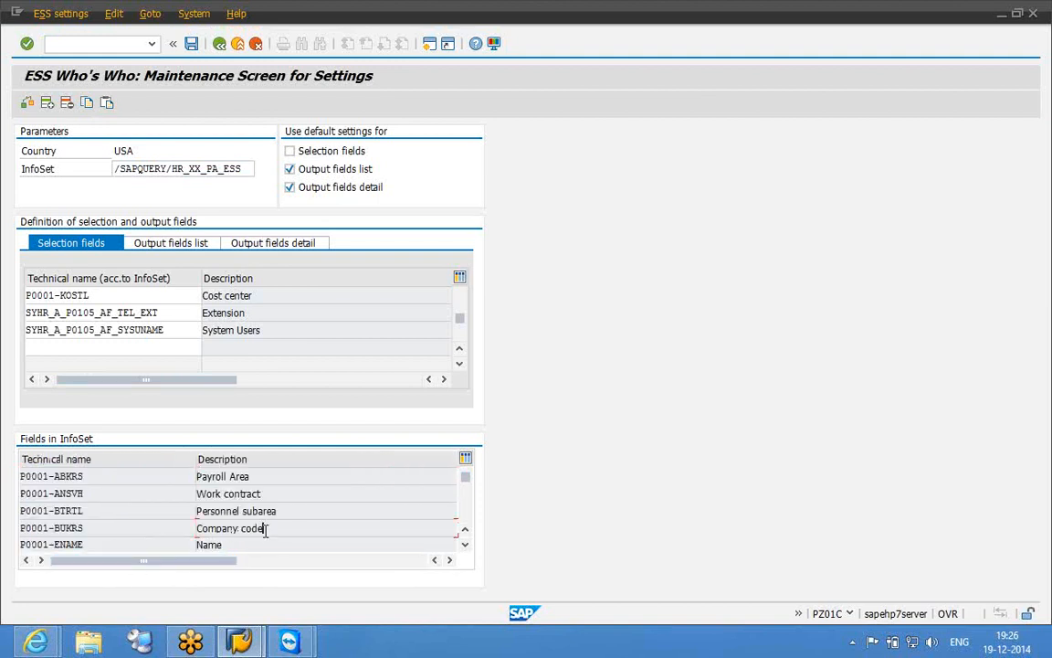
pyautogui.click(469, 510)
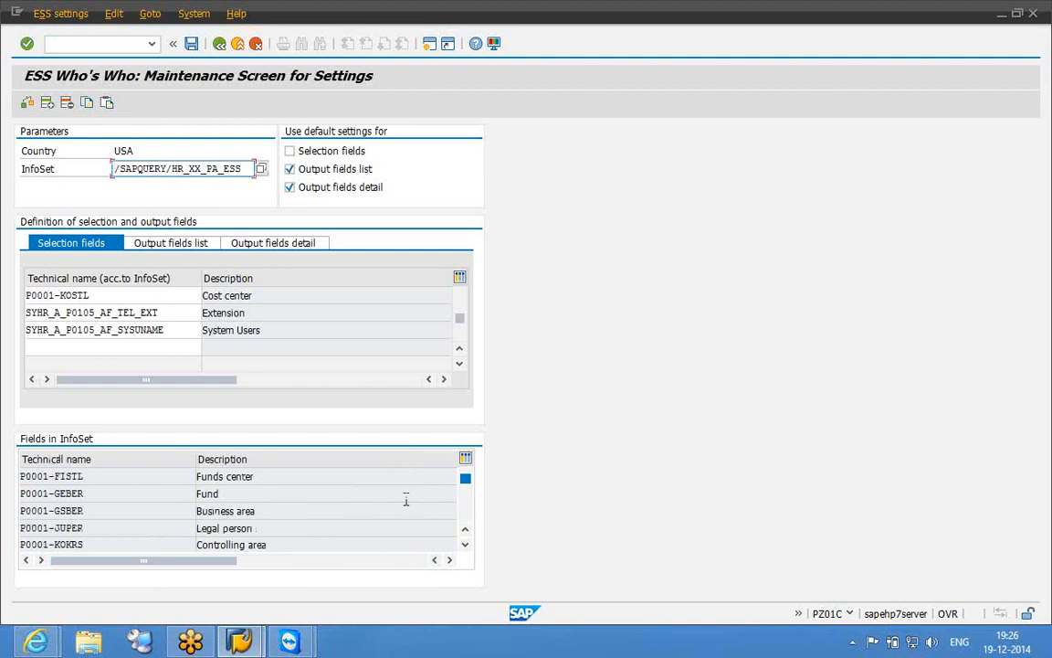
pyautogui.click(143, 345)
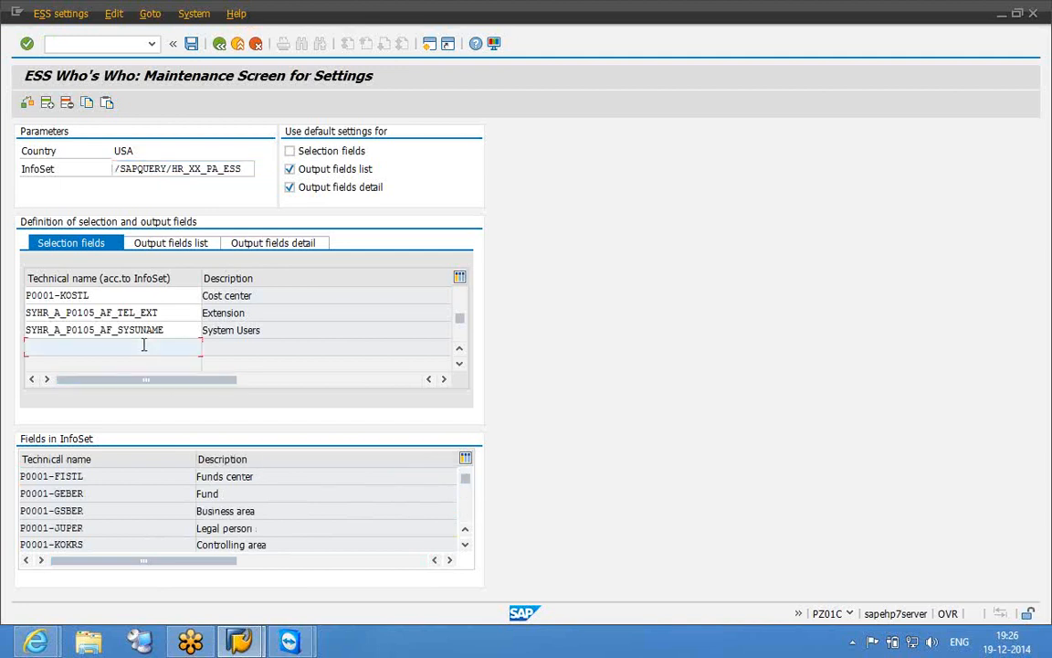
# - Add the InfoSet field P0001-ORGEH (Organizational unit) to the Selection fields after System Users, and save the checked settings
pyautogui.click(98, 511)
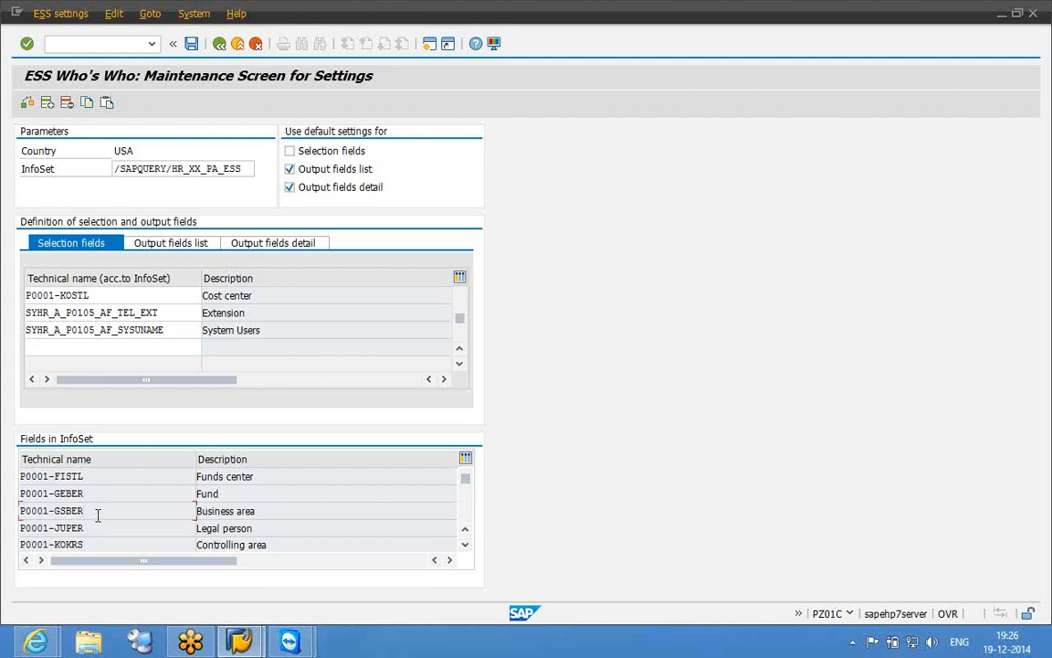
pyautogui.click(465, 519)
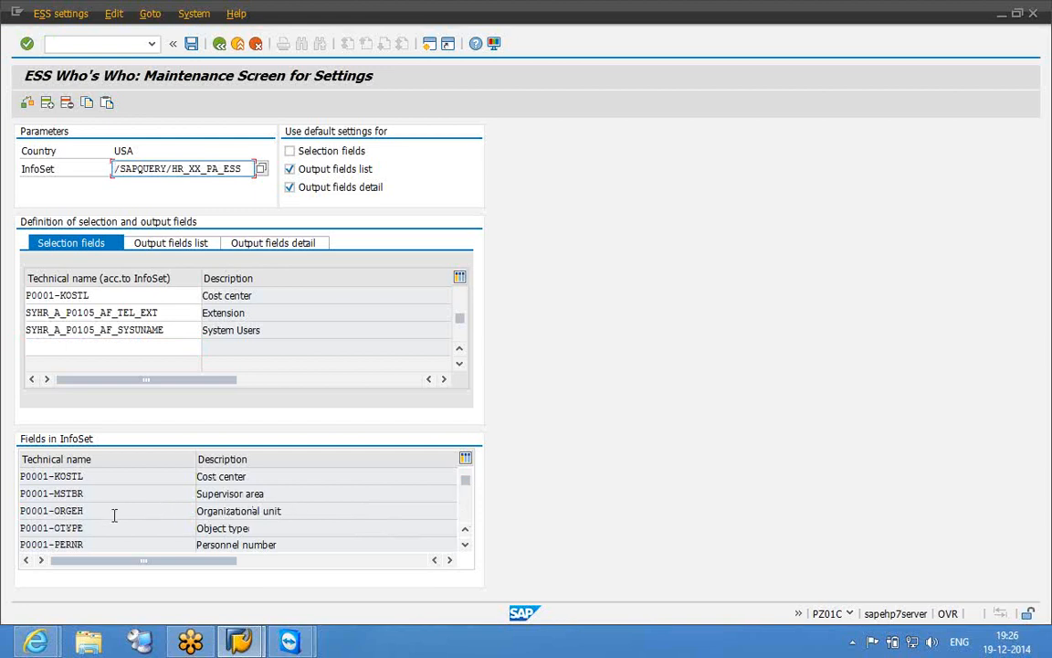
pyautogui.moveTo(100, 513); pyautogui.dragTo(18, 517)
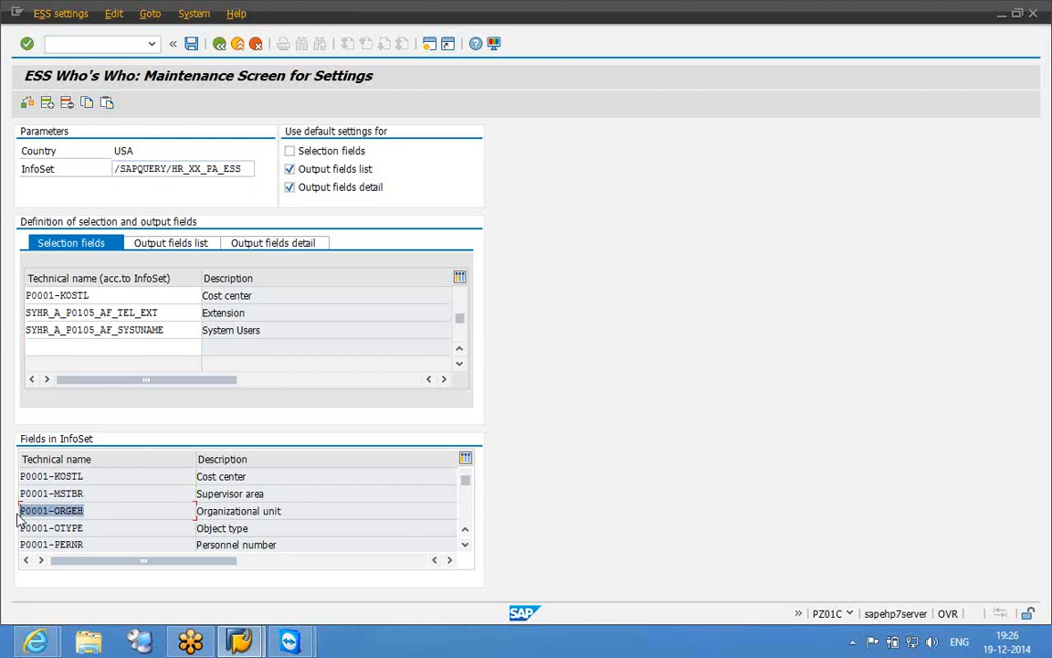
pyautogui.hotkey('ctrl', 'c')
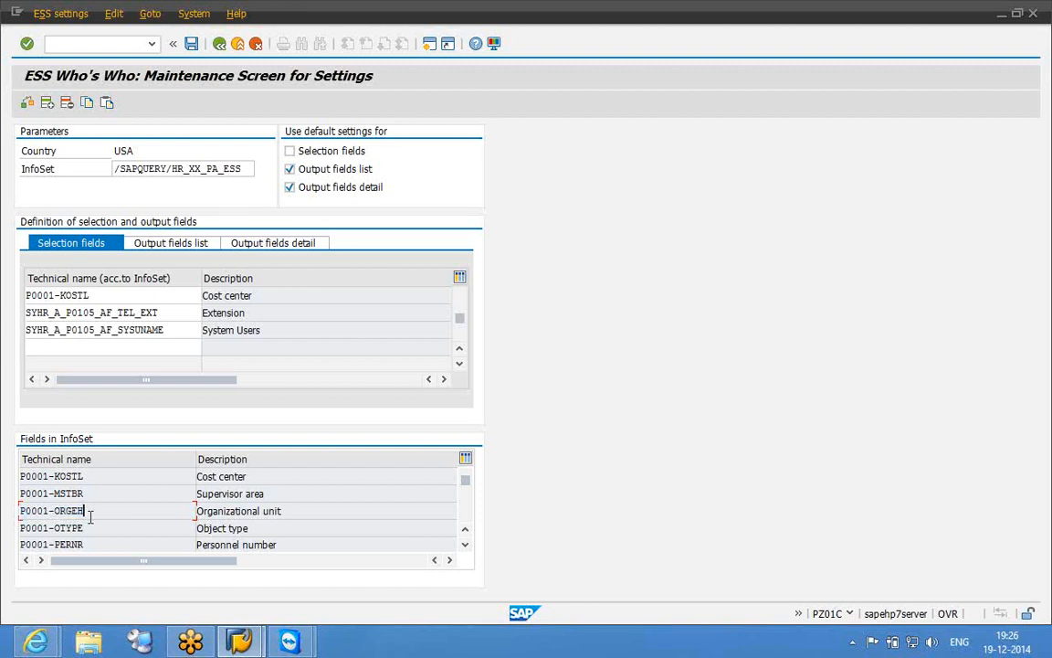
pyautogui.click(52, 347)
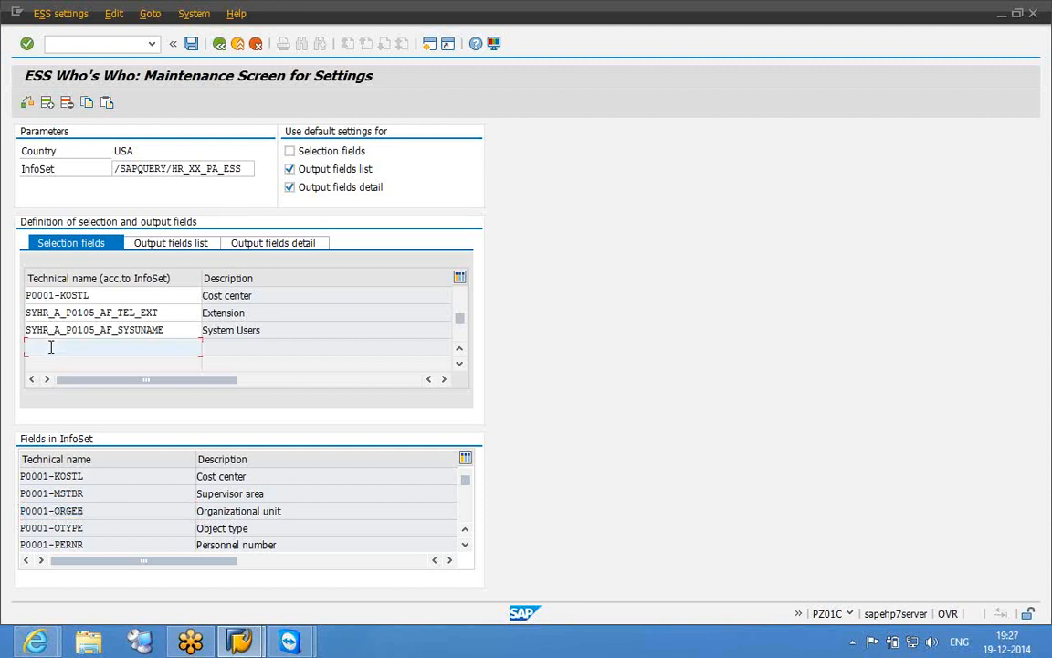
pyautogui.hotkey('ctrl', 'v')
pyautogui.click(27, 103)
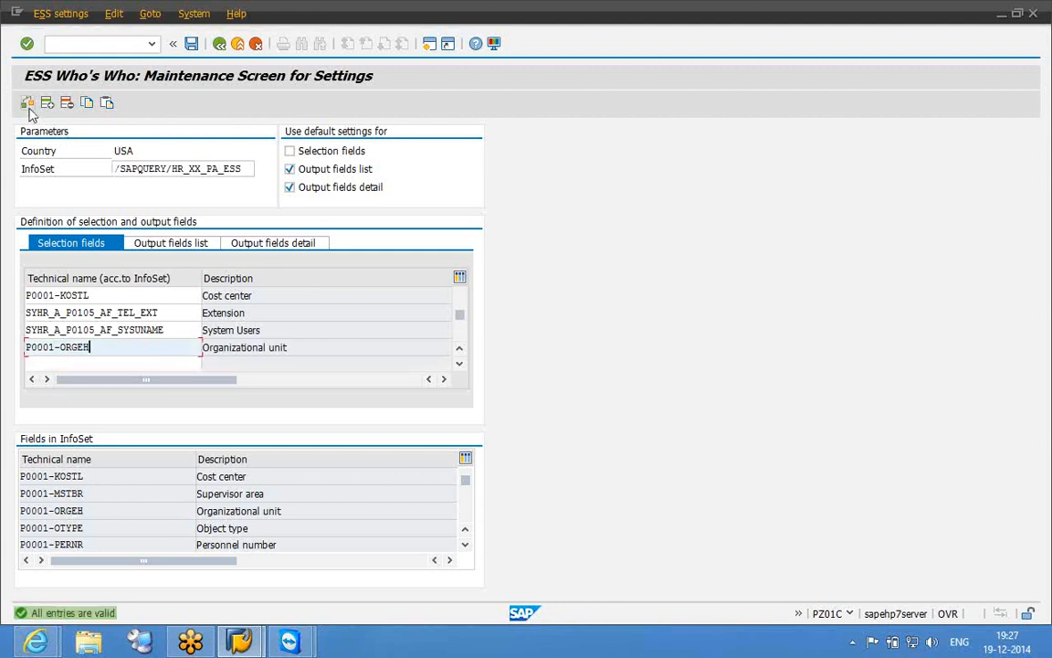
pyautogui.click(192, 46)
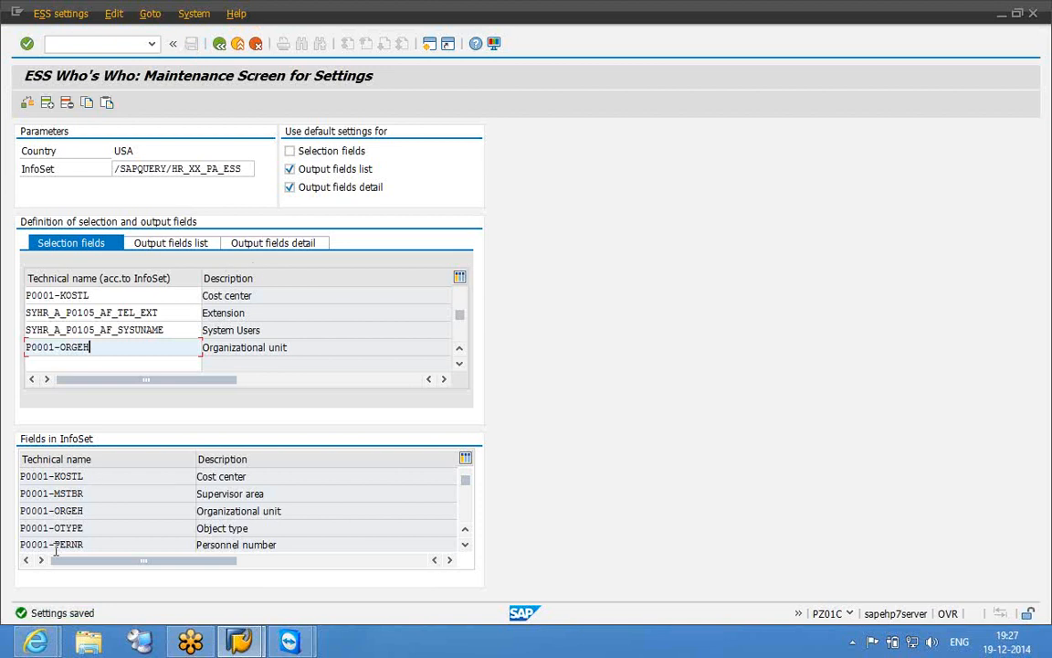
# - Switch to the portal in the SAPSERVER remote session, refresh the Who's Who page and open its advanced search
pyautogui.click(37, 641)
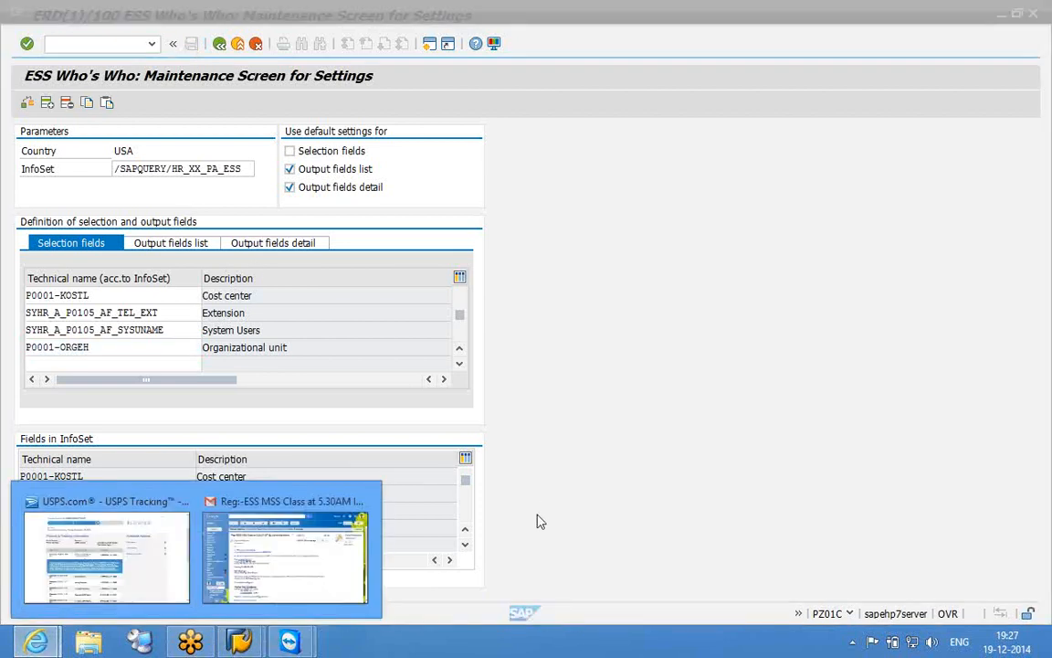
pyautogui.click(541, 521)
pyautogui.click(300, 646)
pyautogui.click(416, 552)
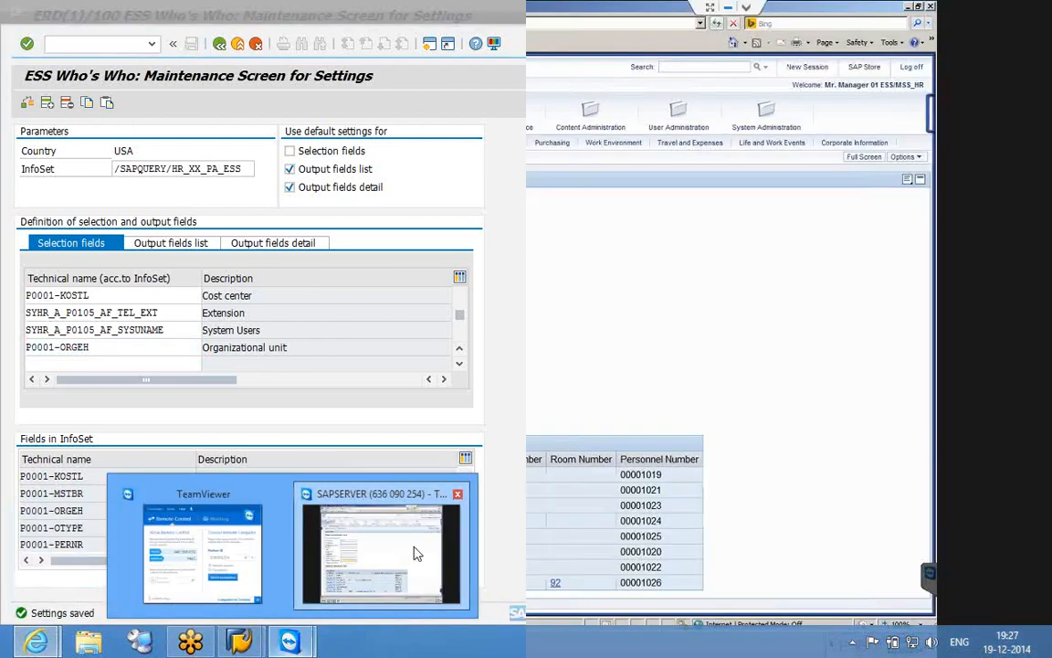
pyautogui.click(900, 159)
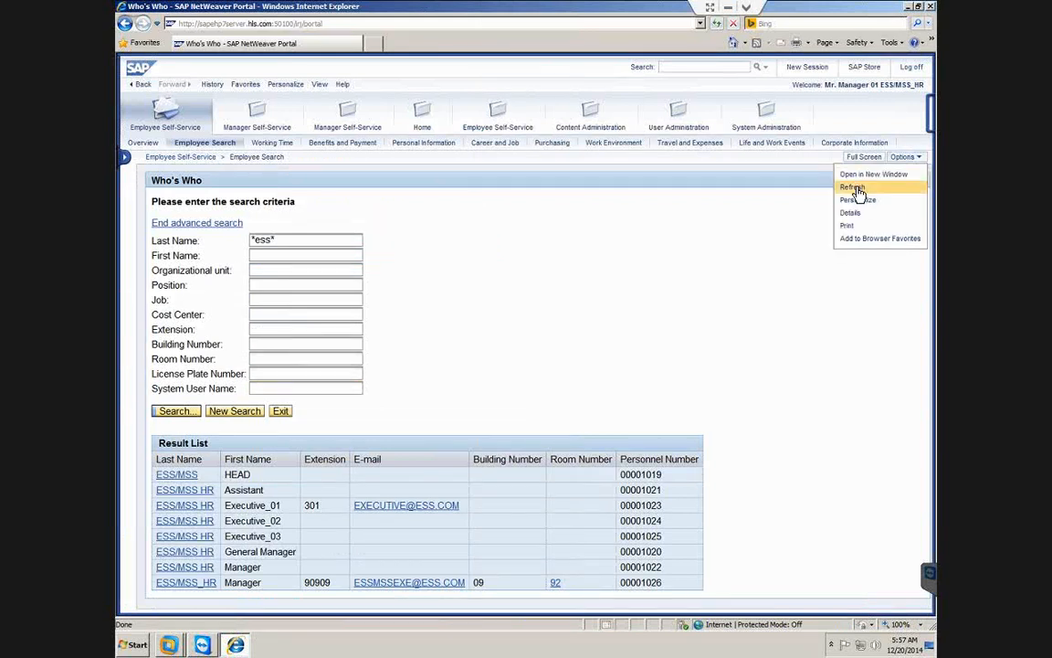
pyautogui.click(857, 188)
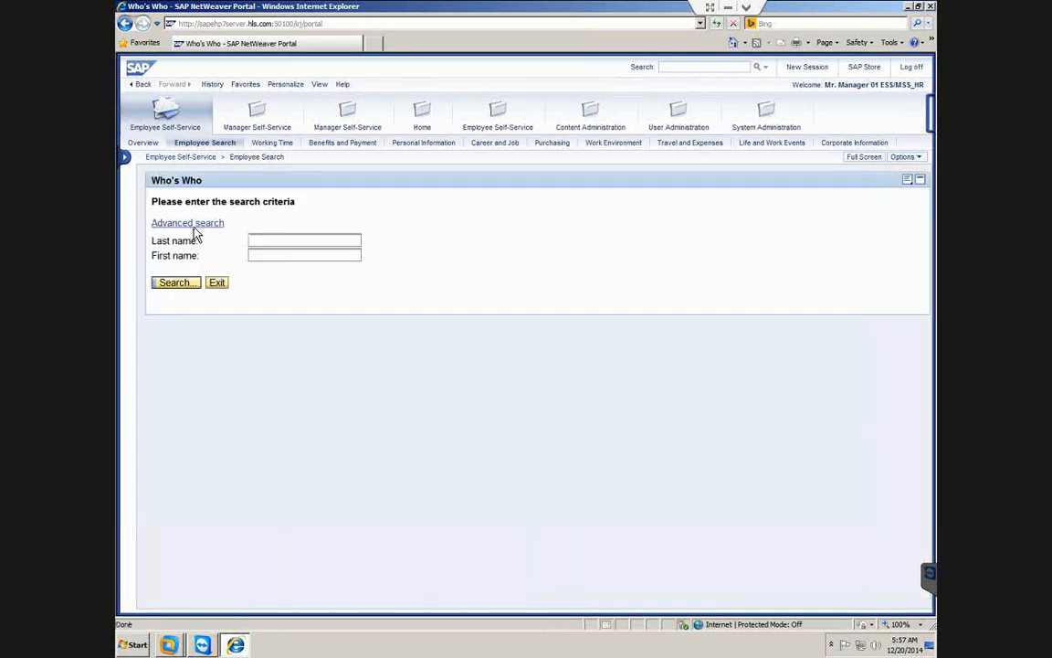
pyautogui.click(192, 224)
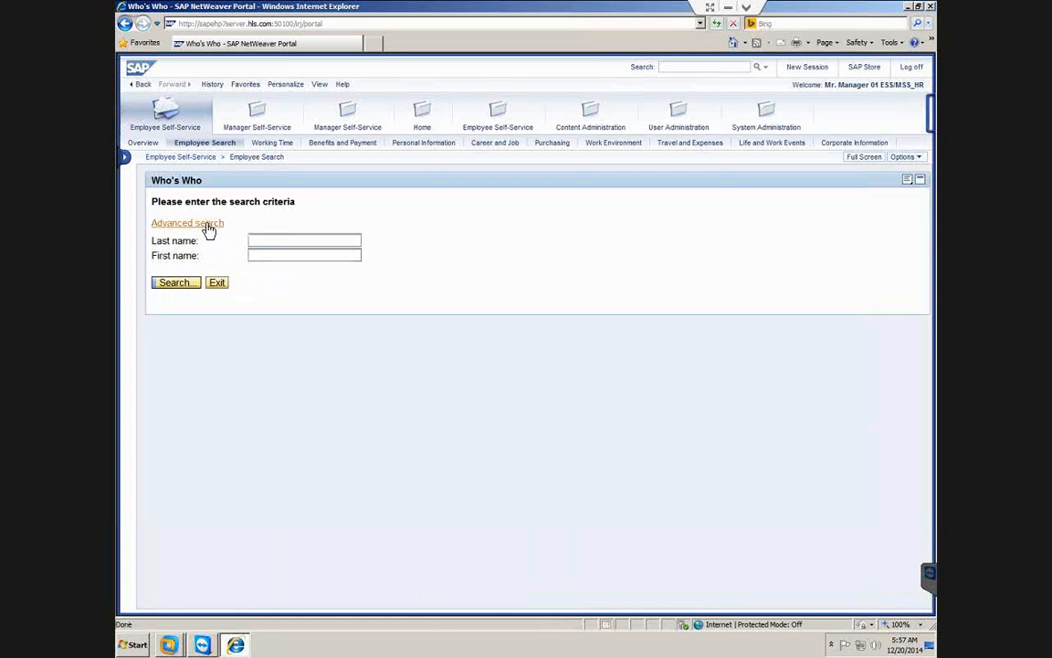
pyautogui.click(207, 225)
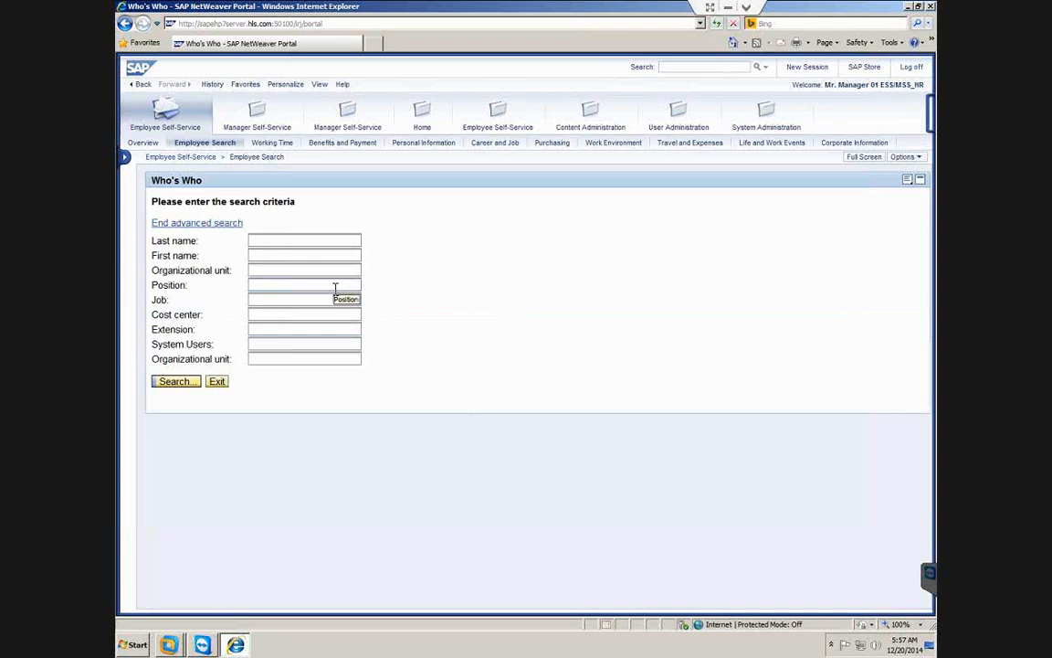
# - Search for employees using *ess* in the last Organizational unit criterion, and start clearing that criterion
pyautogui.click(286, 359)
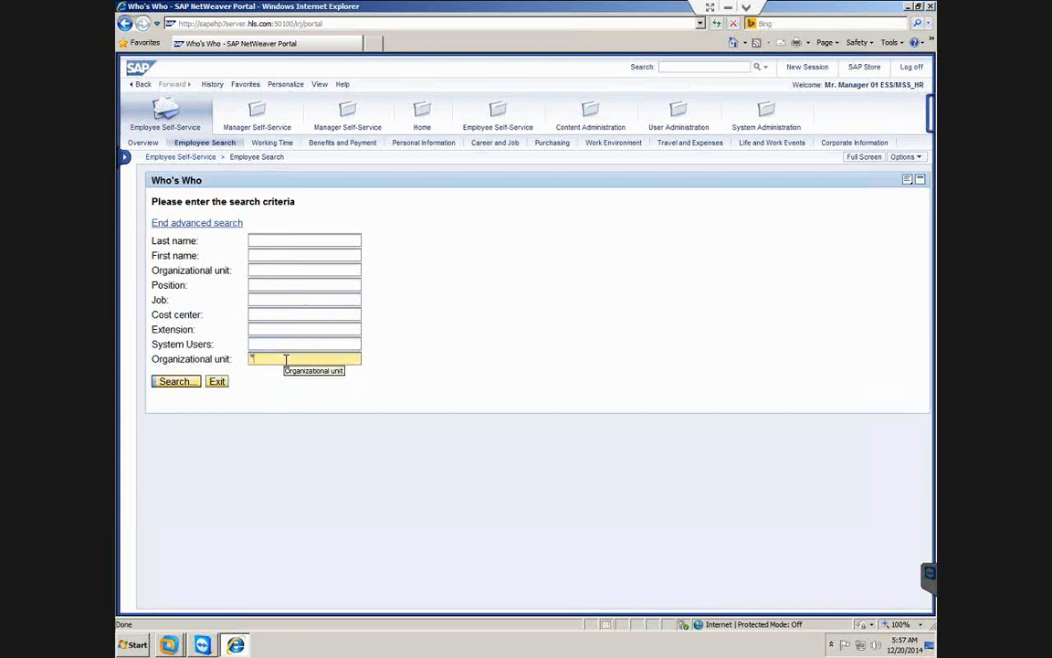
pyautogui.click(184, 388)
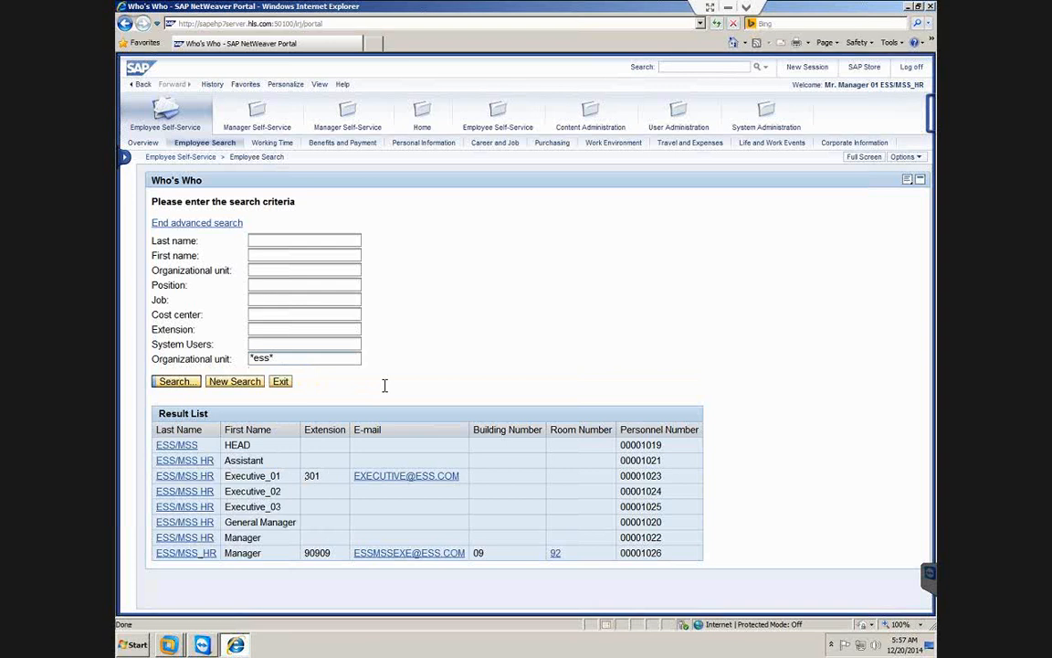
pyautogui.click(325, 359)
pyautogui.press('BackSpace')
pyautogui.press('BackSpace')
pyautogui.press('BackSpace')
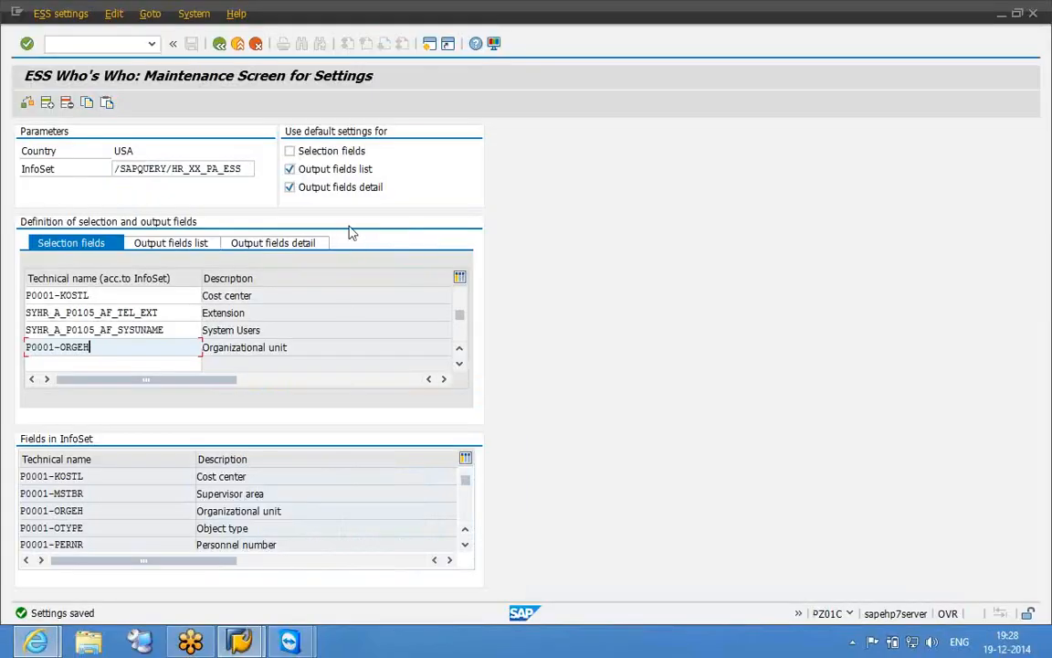
# - In the SAP GUI maintenance screen, turn off the default settings for the Output fields list and display that list's fields
pyautogui.click(289, 170)
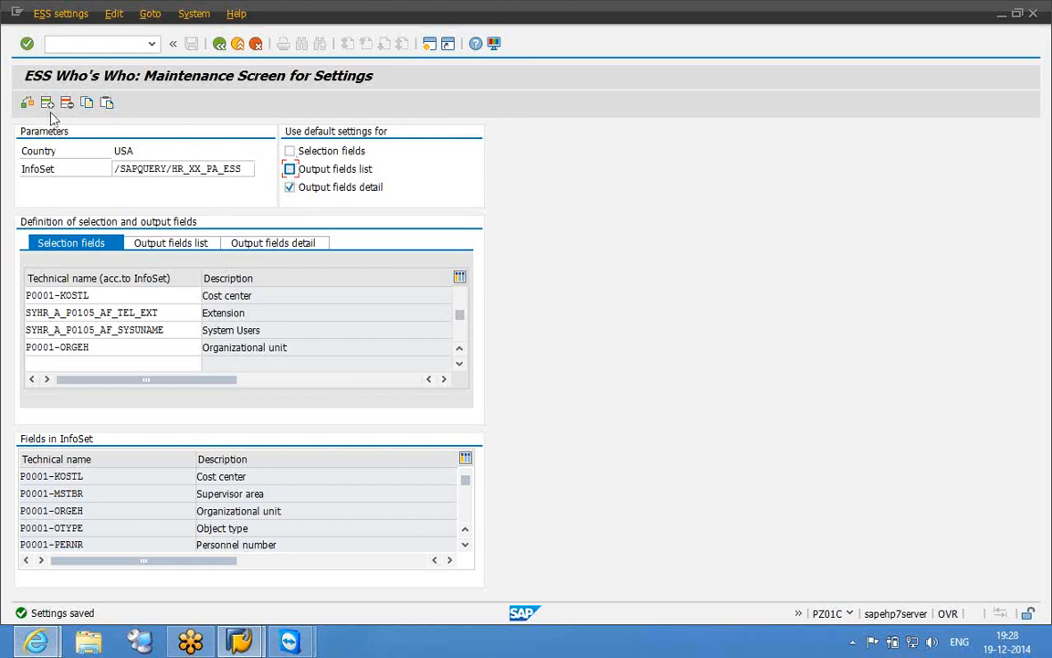
pyautogui.click(29, 103)
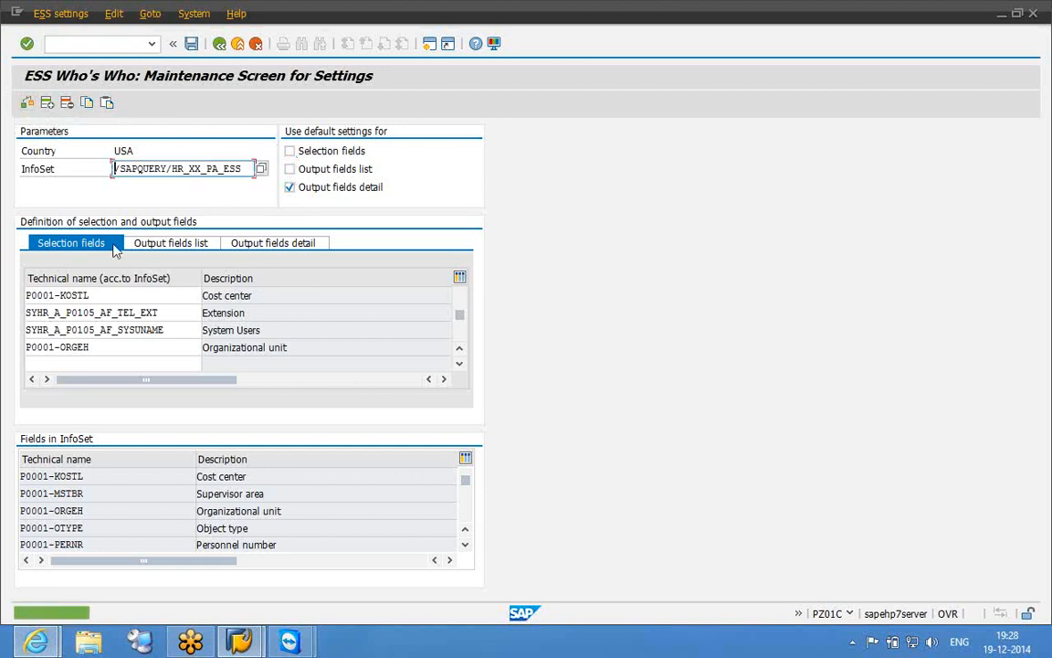
pyautogui.click(165, 246)
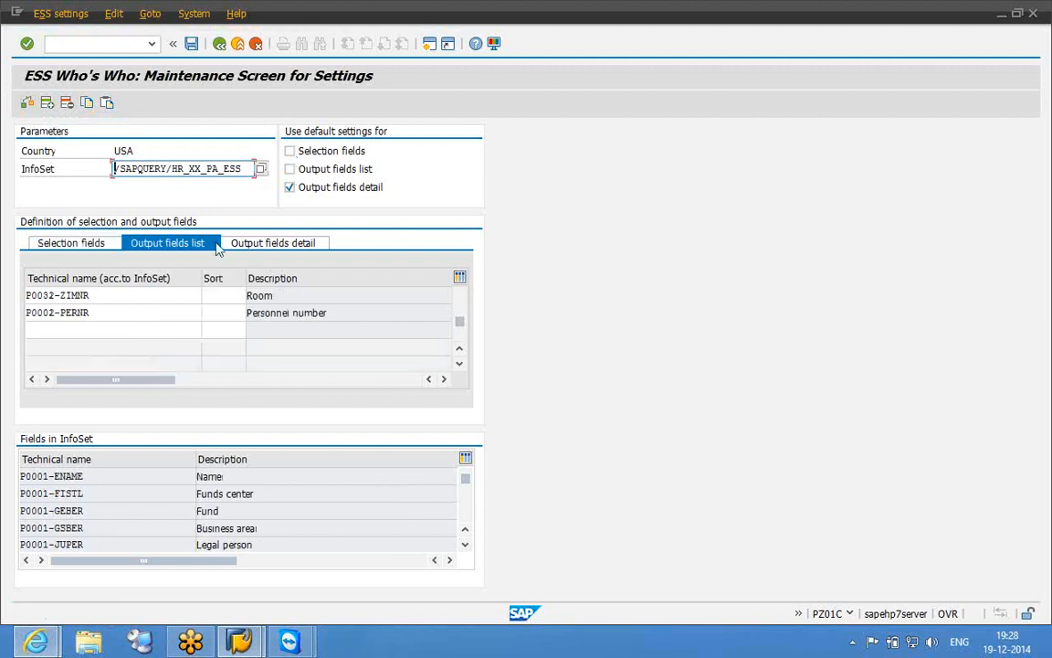
# - Add the InfoSet's employment status text field SYHR_T_P0000_STAT2 to the Output fields list below Personnel number
pyautogui.click(465, 534)
pyautogui.click(464, 534)
pyautogui.click(465, 533)
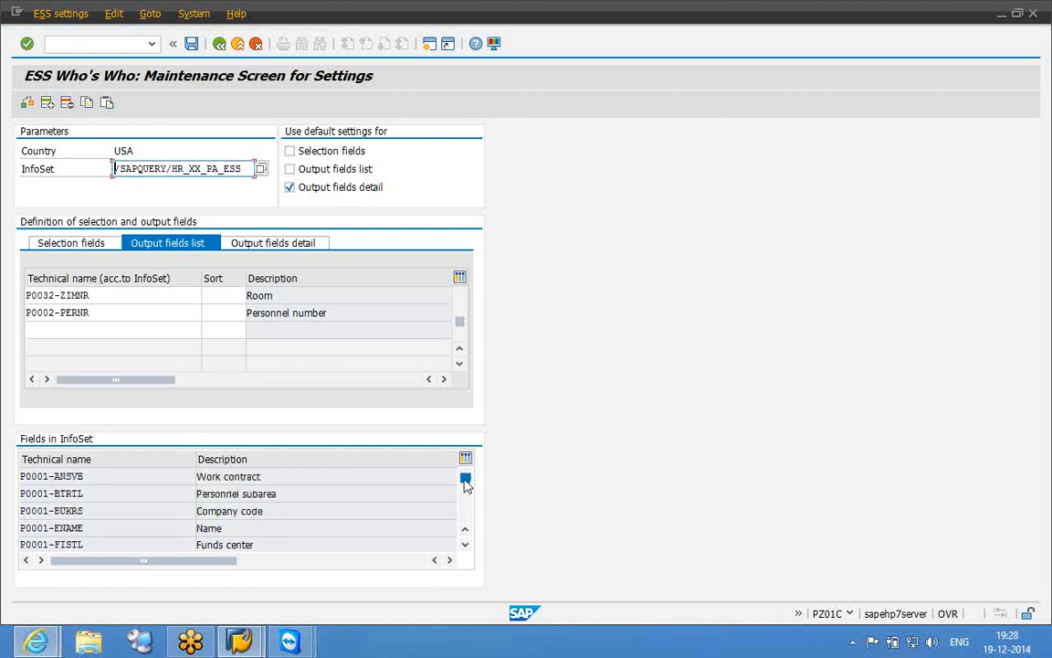
pyautogui.scroll(3, 356, 511)
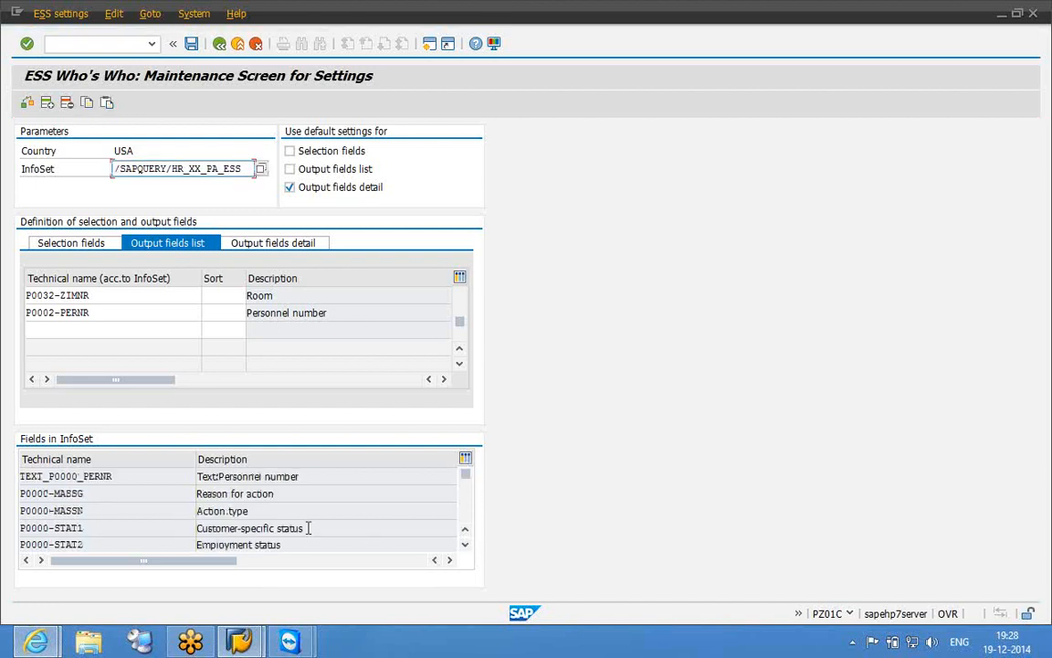
pyautogui.click(293, 546)
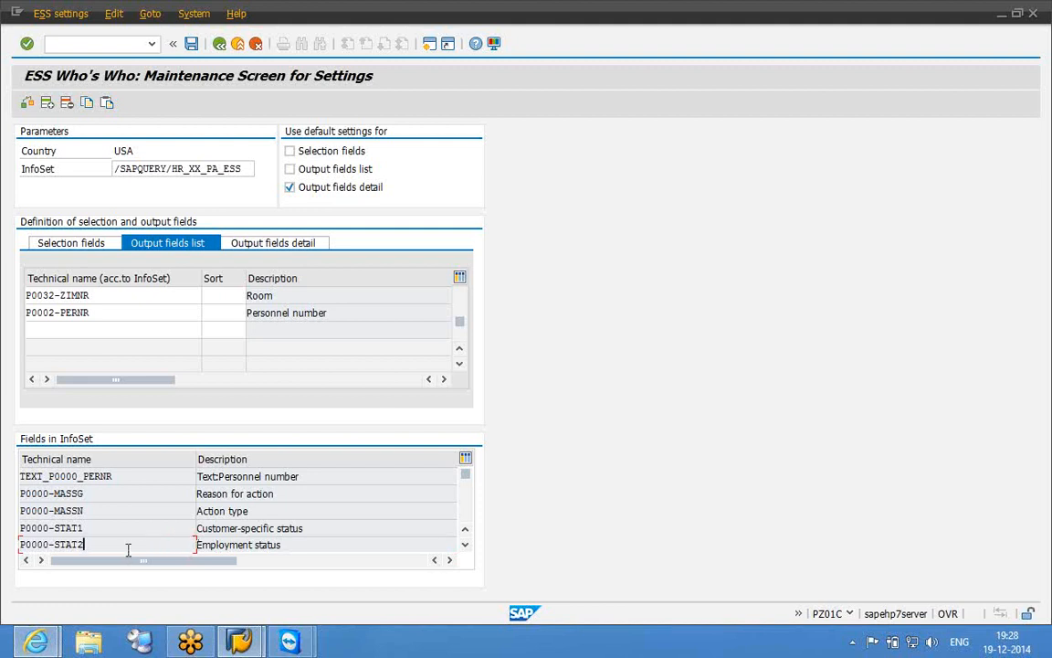
pyautogui.click(466, 521)
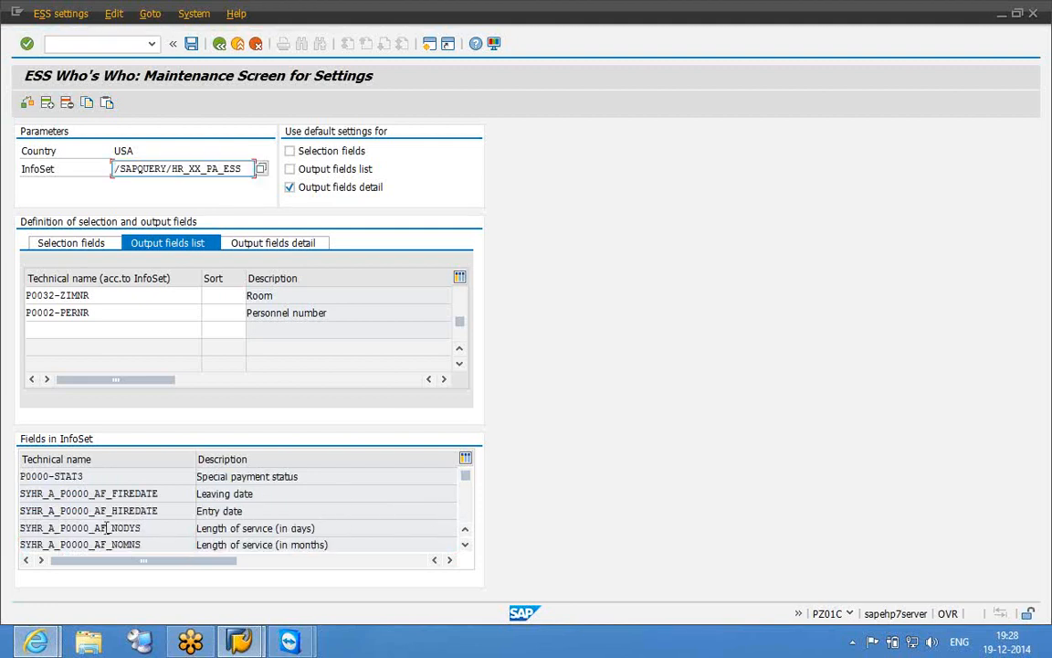
pyautogui.click(92, 527)
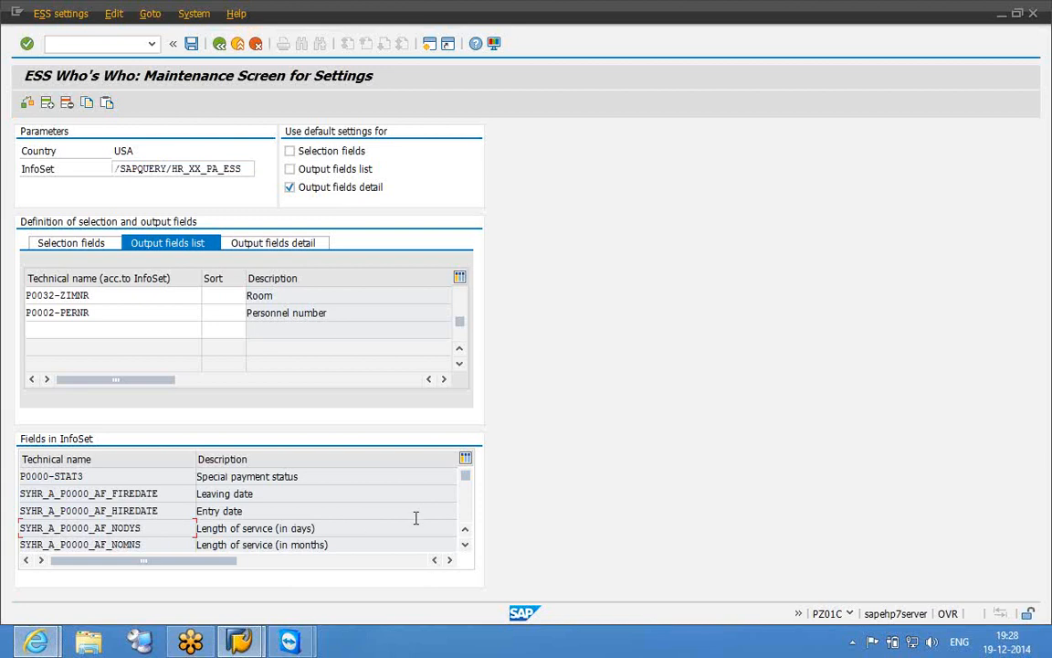
pyautogui.click(466, 511)
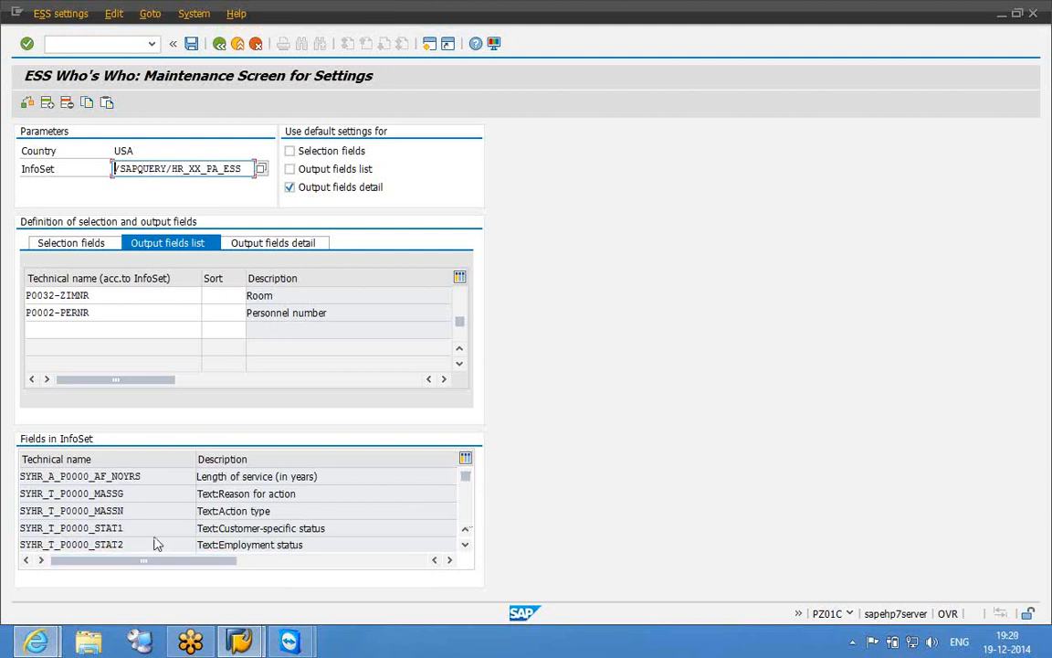
pyautogui.moveTo(131, 545); pyautogui.dragTo(19, 545)
pyautogui.hotkey('ctrl', 'c')
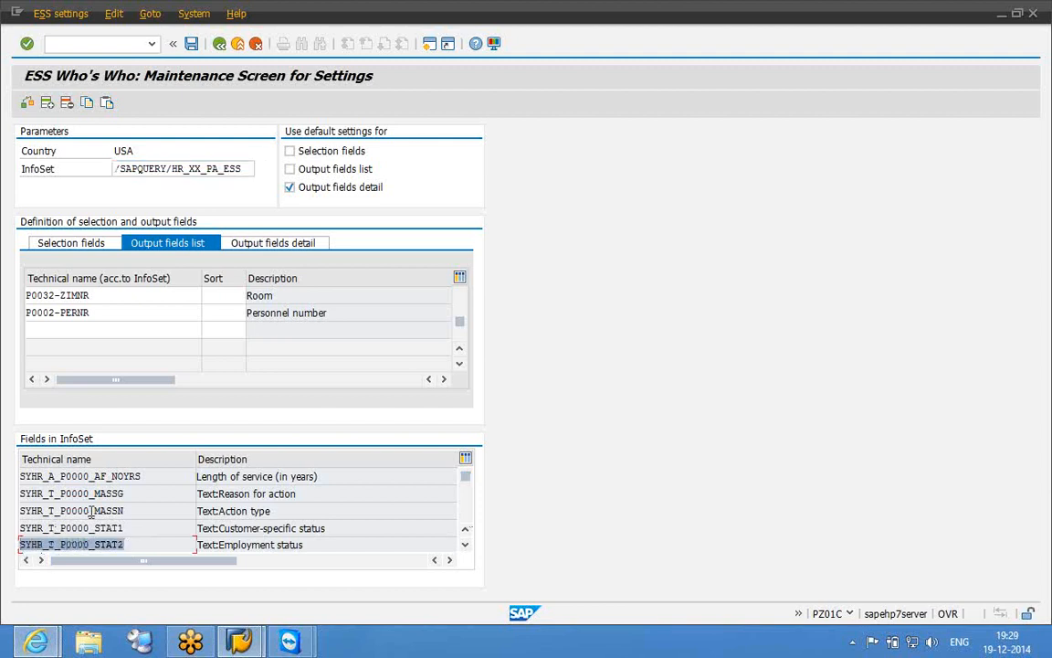
pyautogui.click(117, 332)
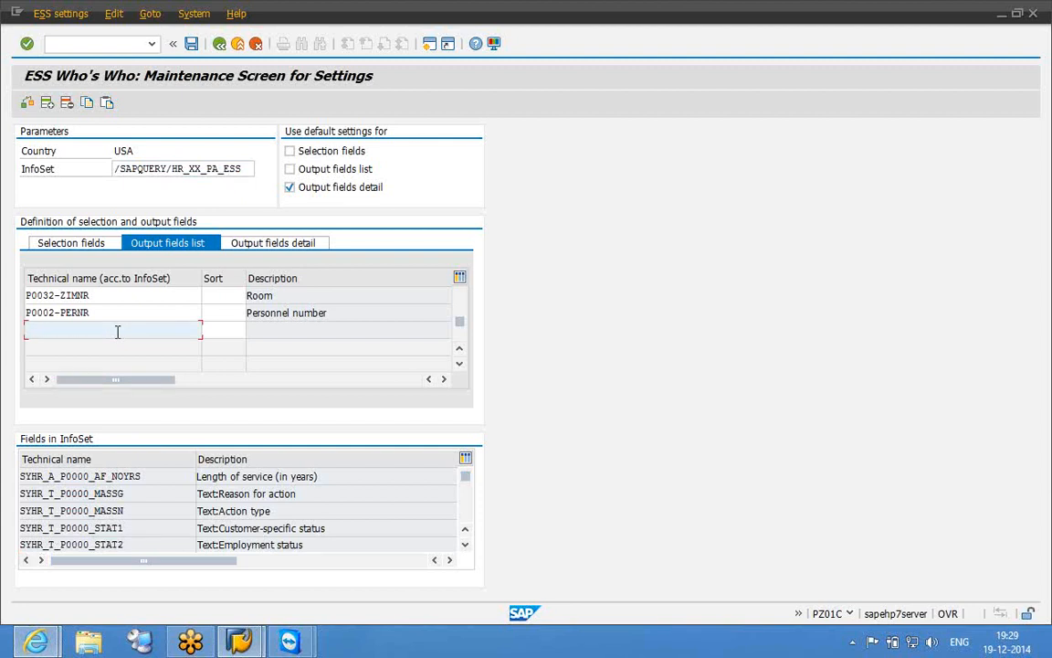
pyautogui.hotkey('ctrl', 'v')
# - Examine the InfoSet's Employment status and Action type text fields, and the P0001 fields Work contract and Personnel subarea
pyautogui.click(319, 541)
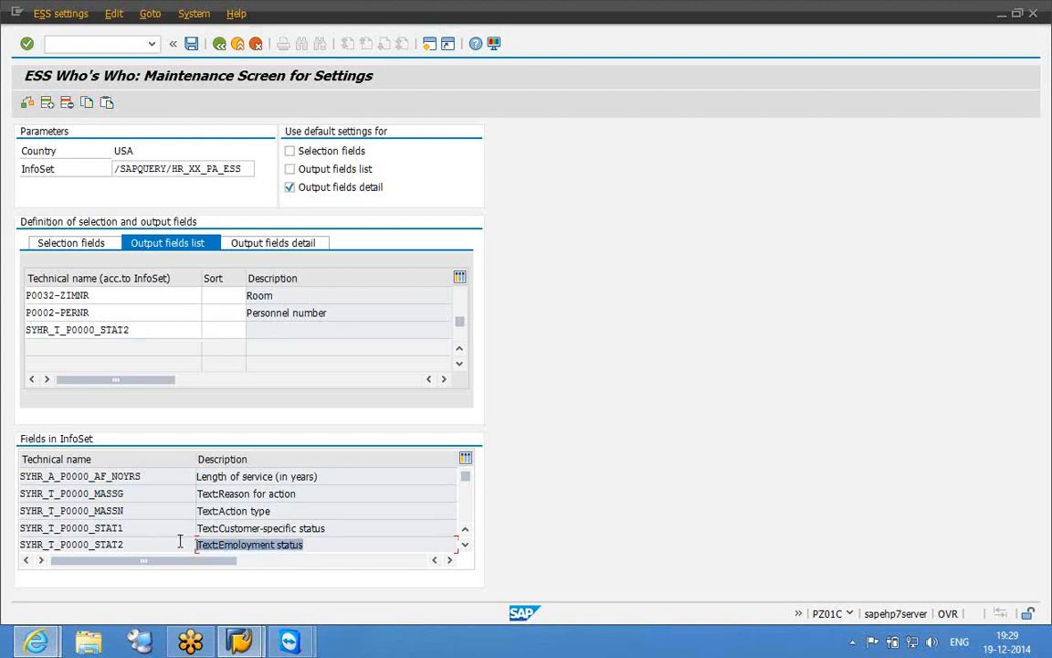
pyautogui.click(298, 511)
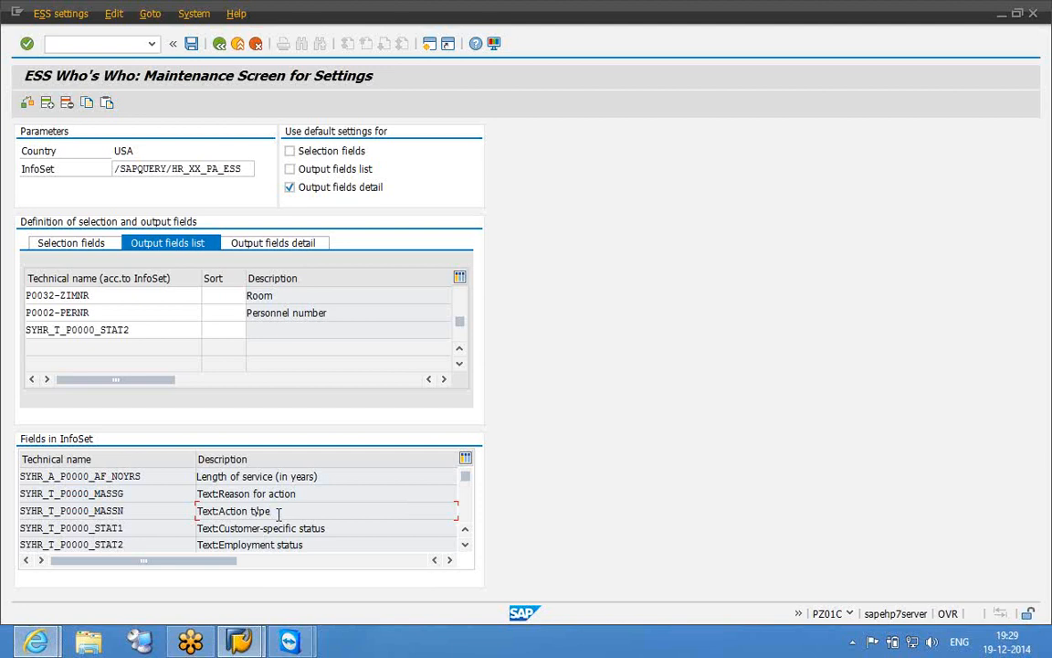
pyautogui.click(467, 518)
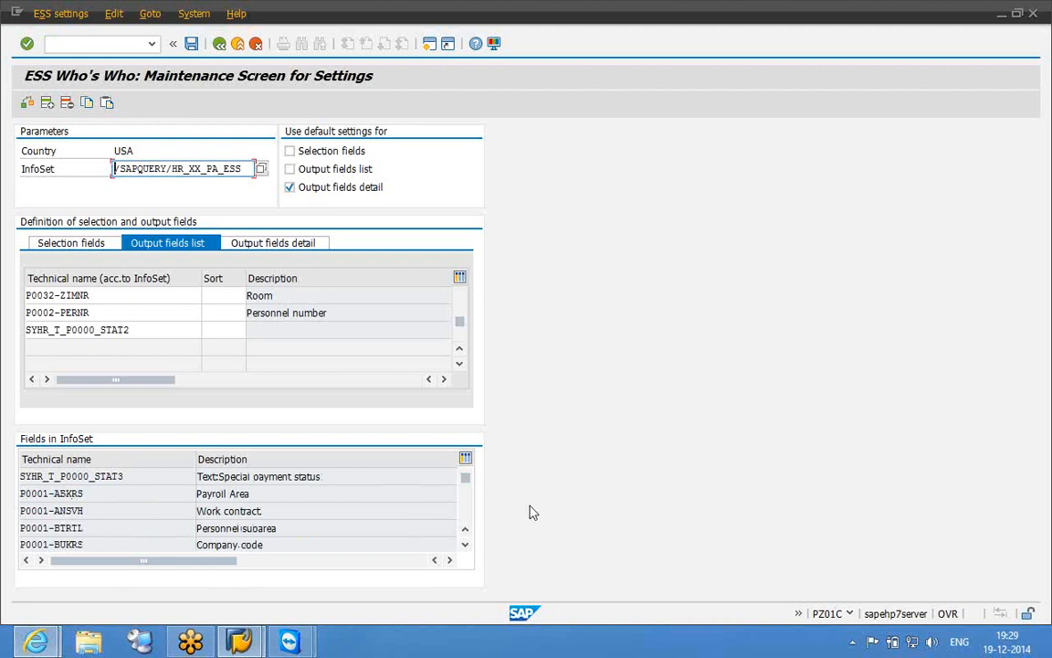
pyautogui.click(109, 512)
pyautogui.click(112, 531)
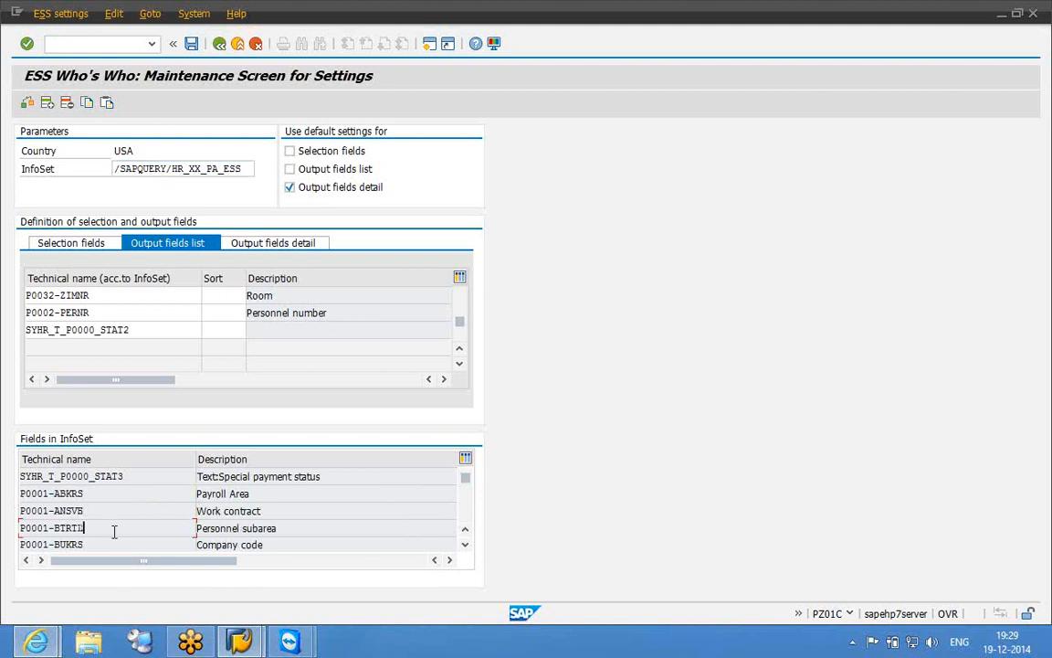
# - Insert the InfoSet's organizational unit text field SYHR_T_P0001_ORGEH into the Output fields list, directly above SYHR_T_P0000_STAT2
pyautogui.click(467, 514)
pyautogui.click(467, 514)
pyautogui.click(467, 513)
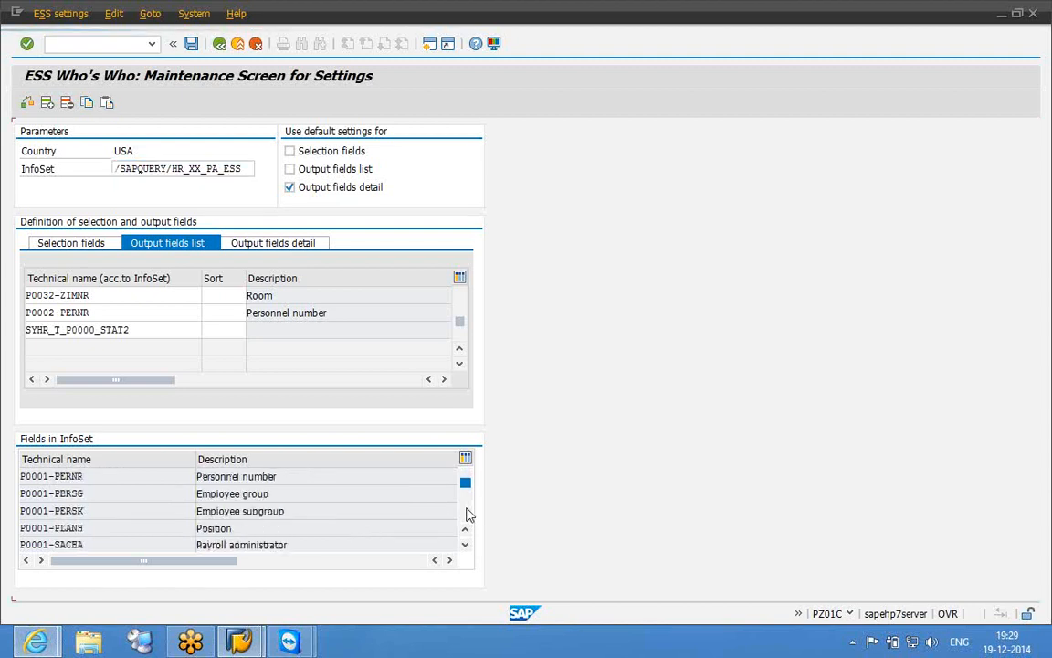
pyautogui.click(467, 513)
pyautogui.click(467, 514)
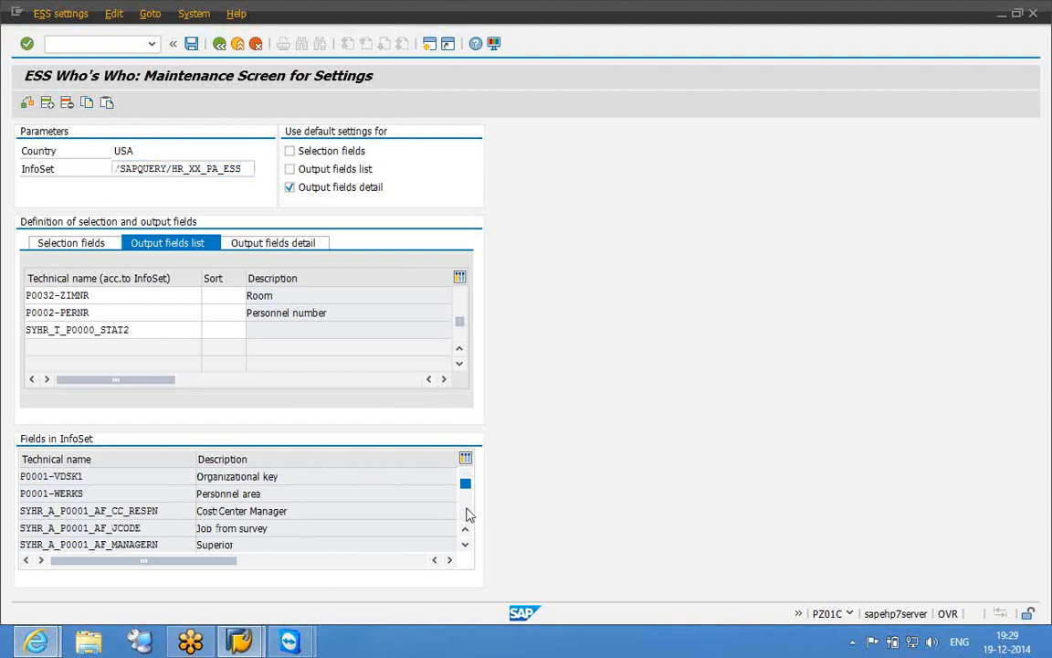
pyautogui.click(466, 513)
pyautogui.click(467, 513)
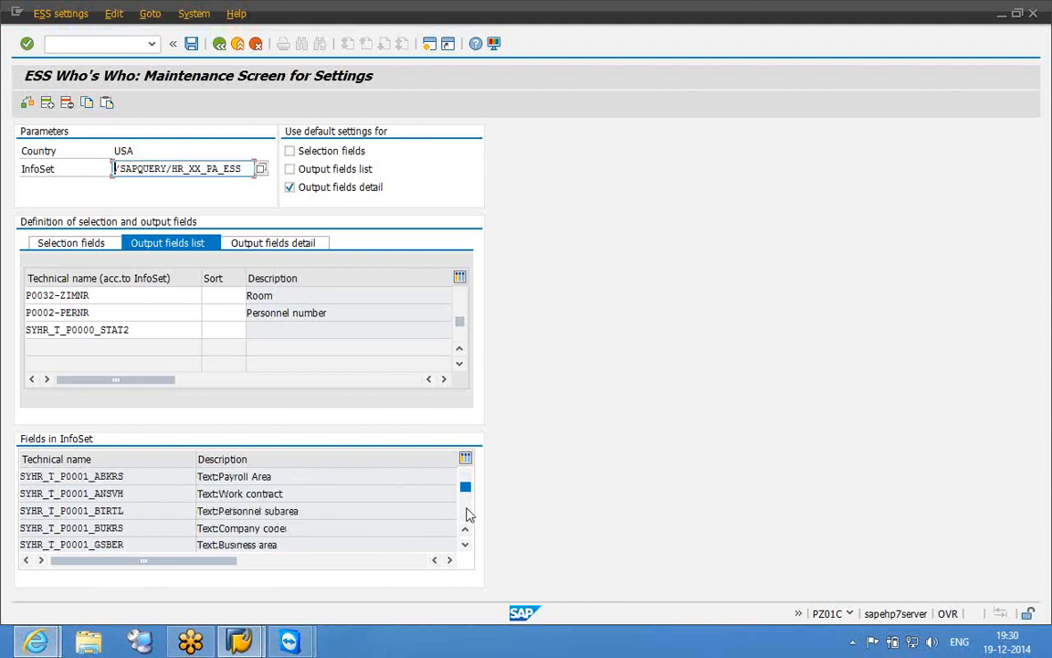
pyautogui.click(467, 513)
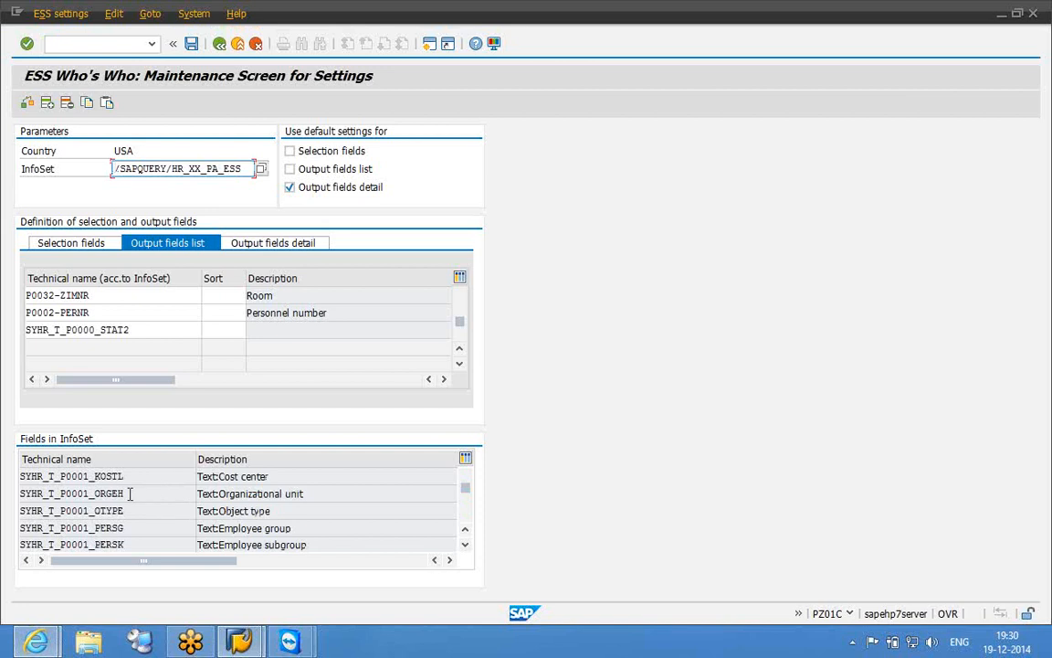
pyautogui.moveTo(129, 493); pyautogui.dragTo(18, 497)
pyautogui.hotkey('ctrl', 'c')
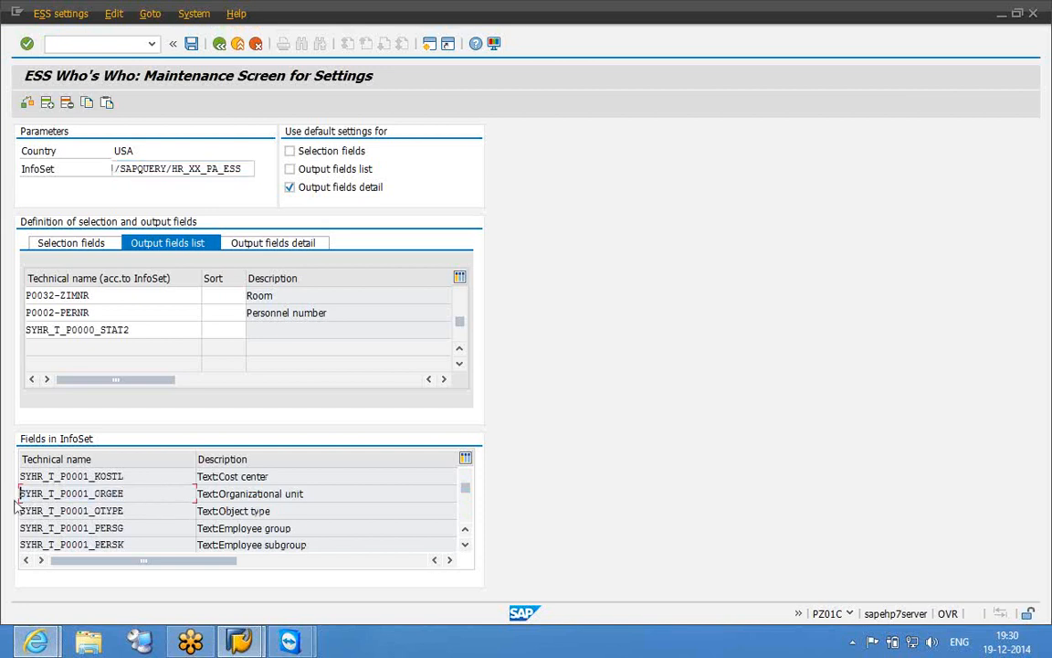
pyautogui.click(142, 330)
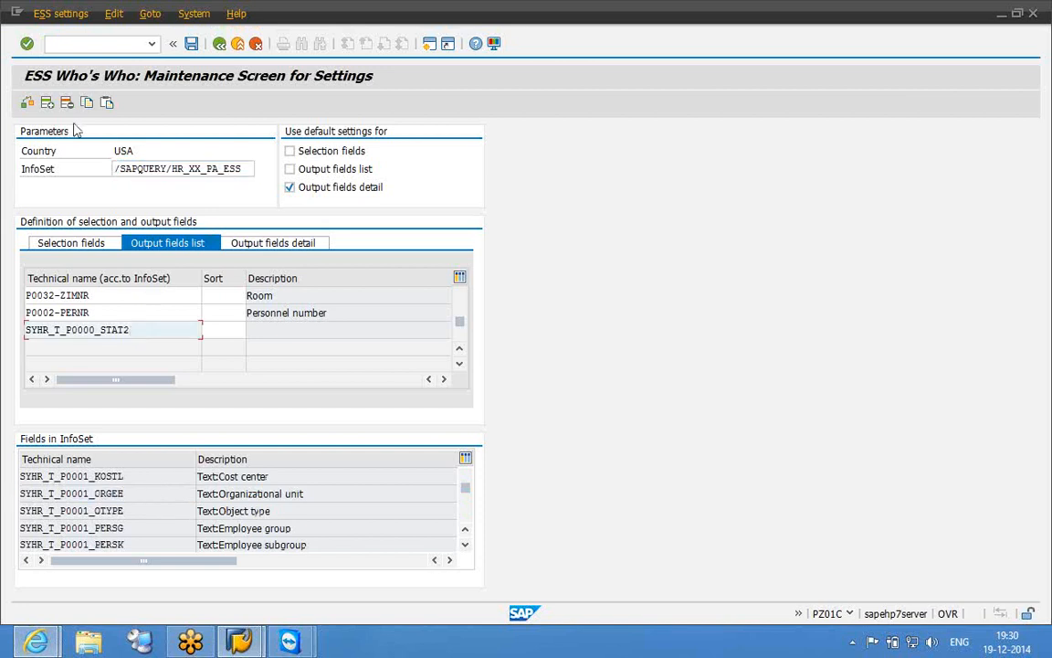
pyautogui.click(48, 106)
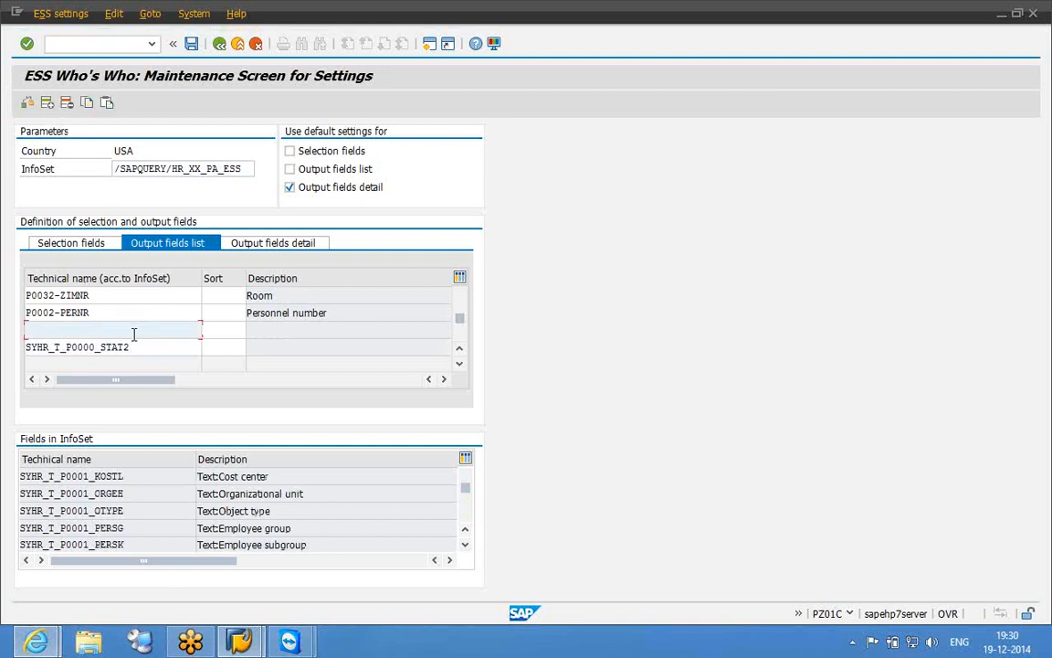
pyautogui.hotkey('ctrl', 'v')
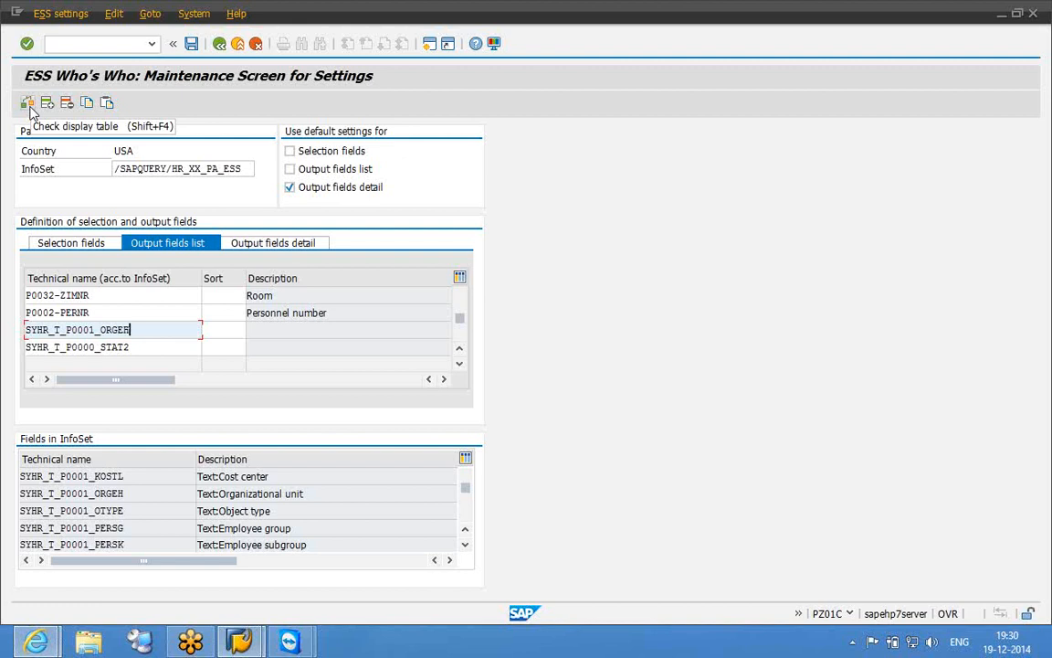
# - Check the entries of the Output fields list and save the Who's Who settings
pyautogui.click(208, 496)
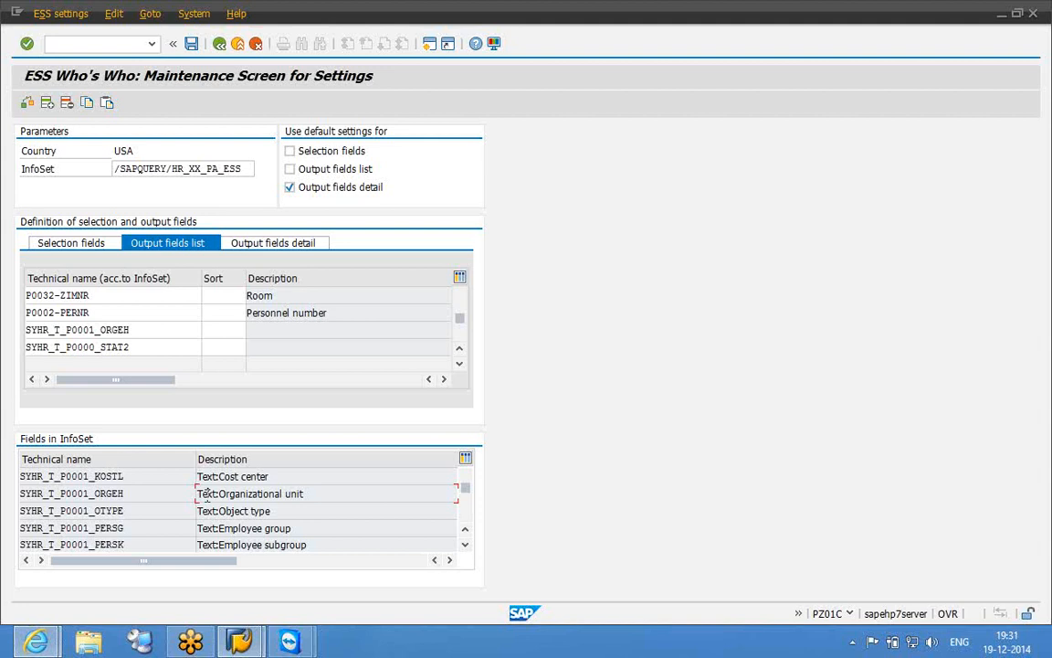
pyautogui.click(233, 329)
pyautogui.click(230, 347)
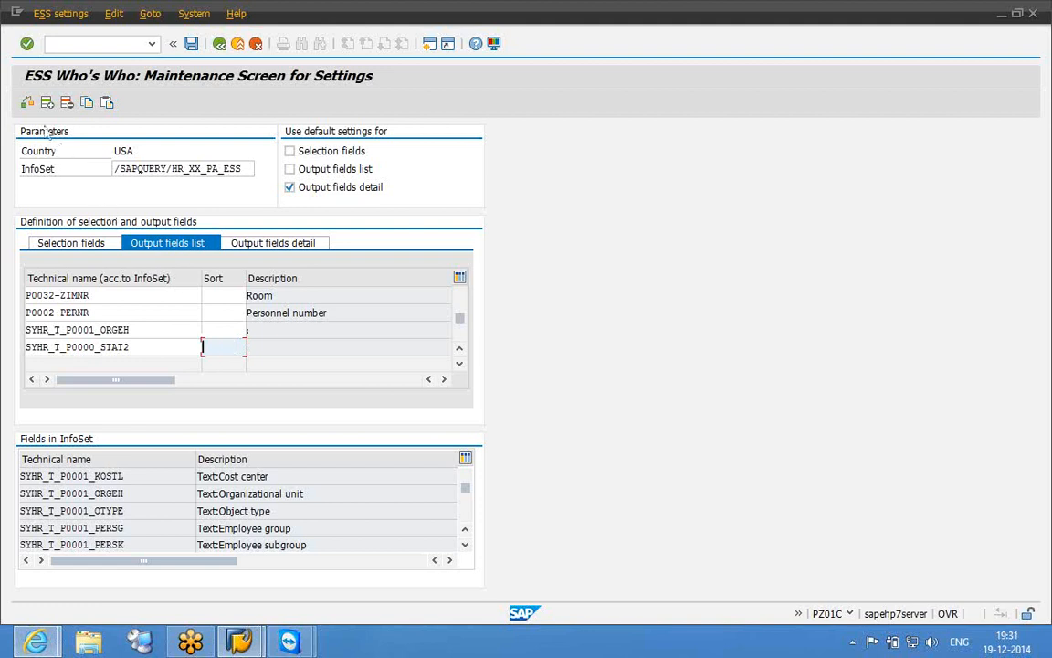
pyautogui.click(27, 103)
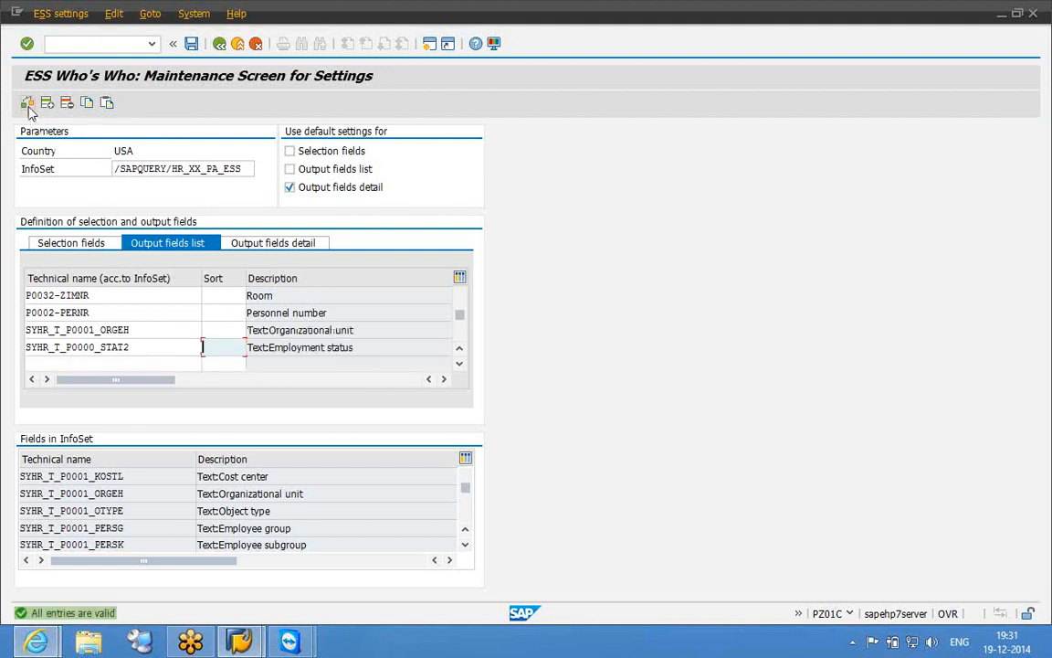
pyautogui.click(192, 46)
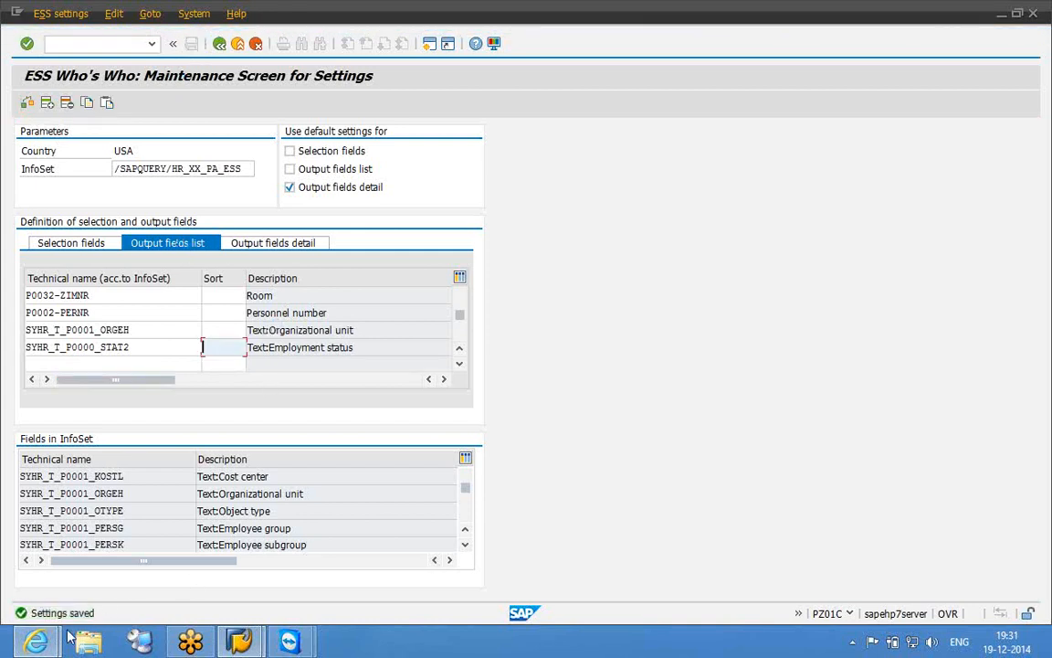
# - View the existing Who's Who result list in the portal's remote session and return to the SAP GUI
pyautogui.click(289, 641)
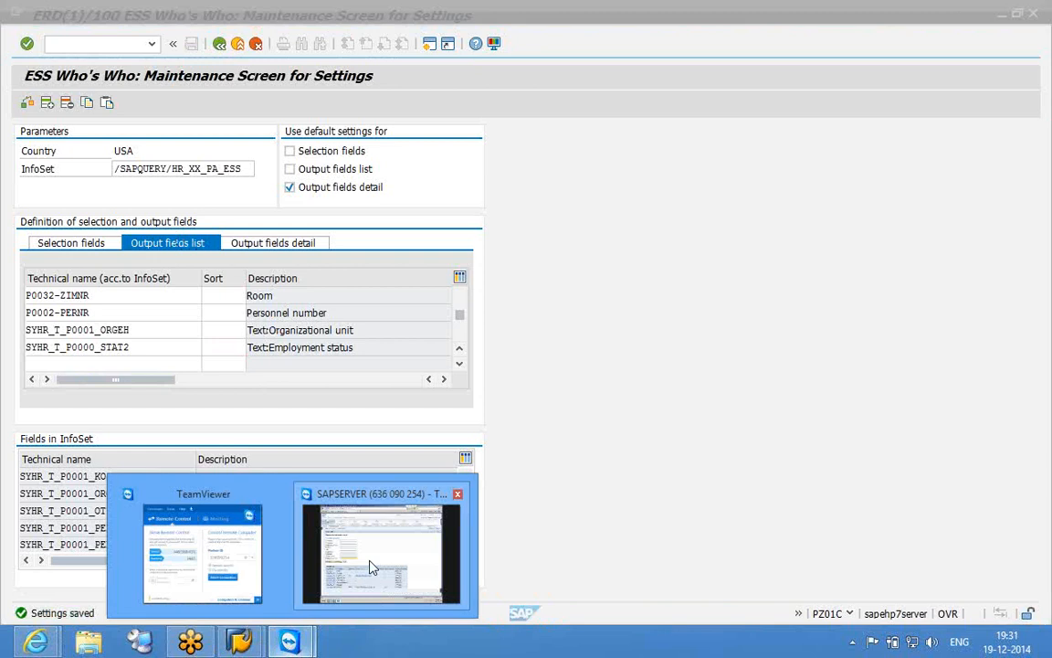
pyautogui.click(373, 567)
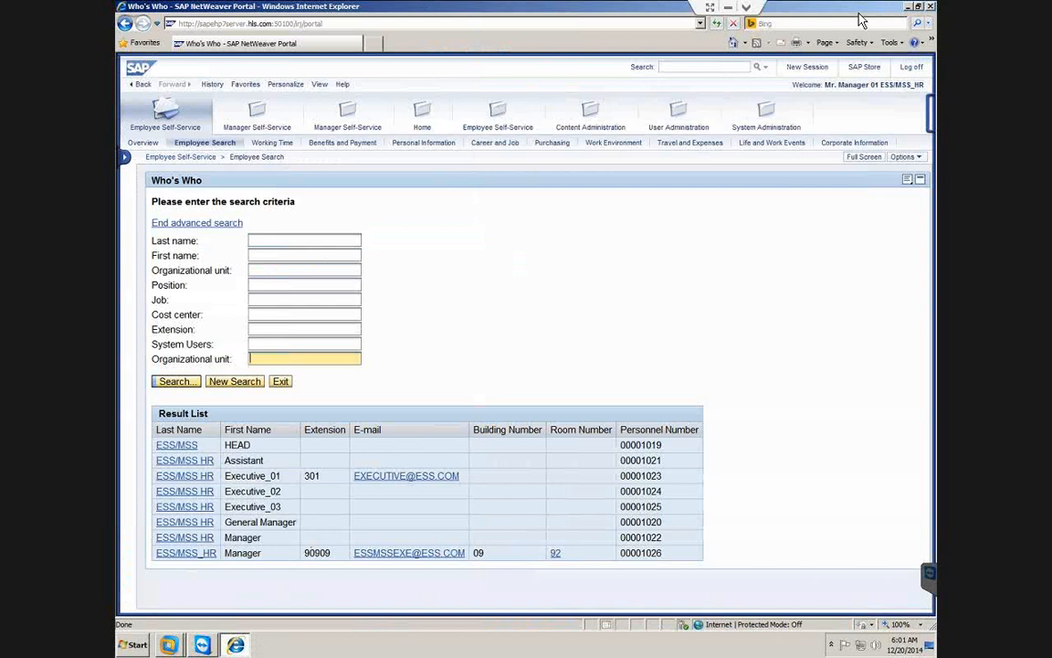
pyautogui.click(730, 7)
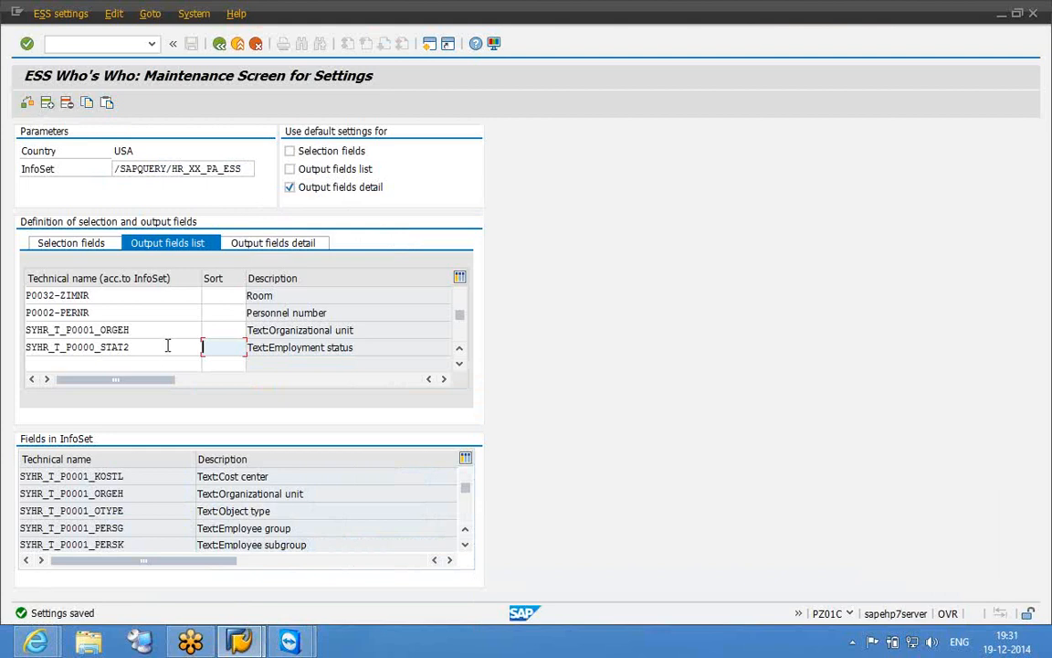
# - Compare SYHR_T_P0001_ORGEH in the Output fields list with the InfoSet field and check the display table again
pyautogui.click(168, 346)
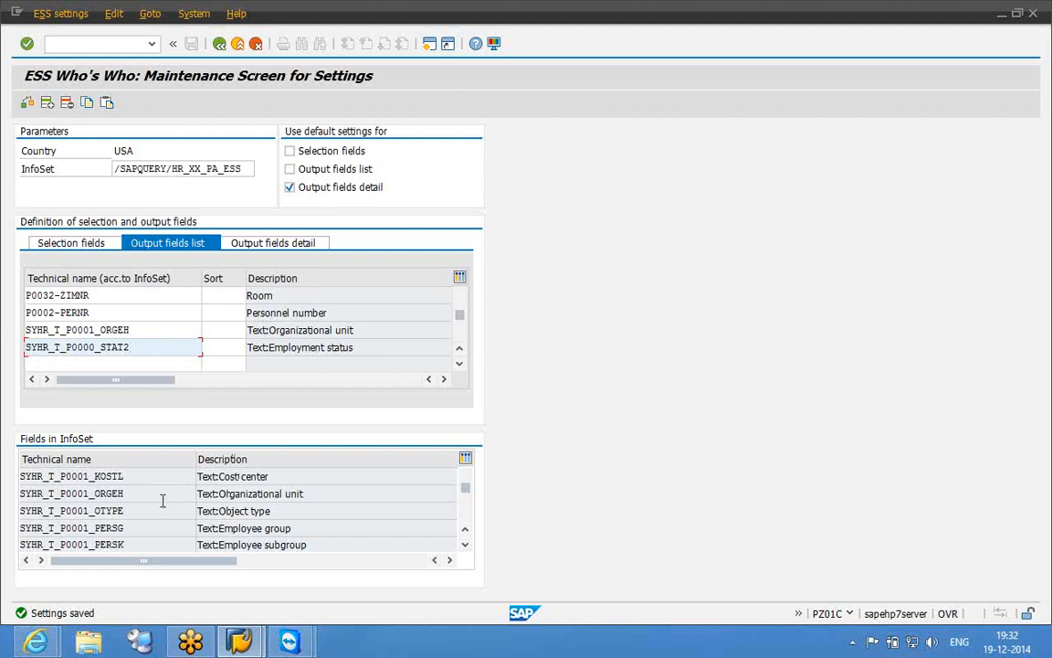
pyautogui.moveTo(152, 493); pyautogui.dragTo(87, 494)
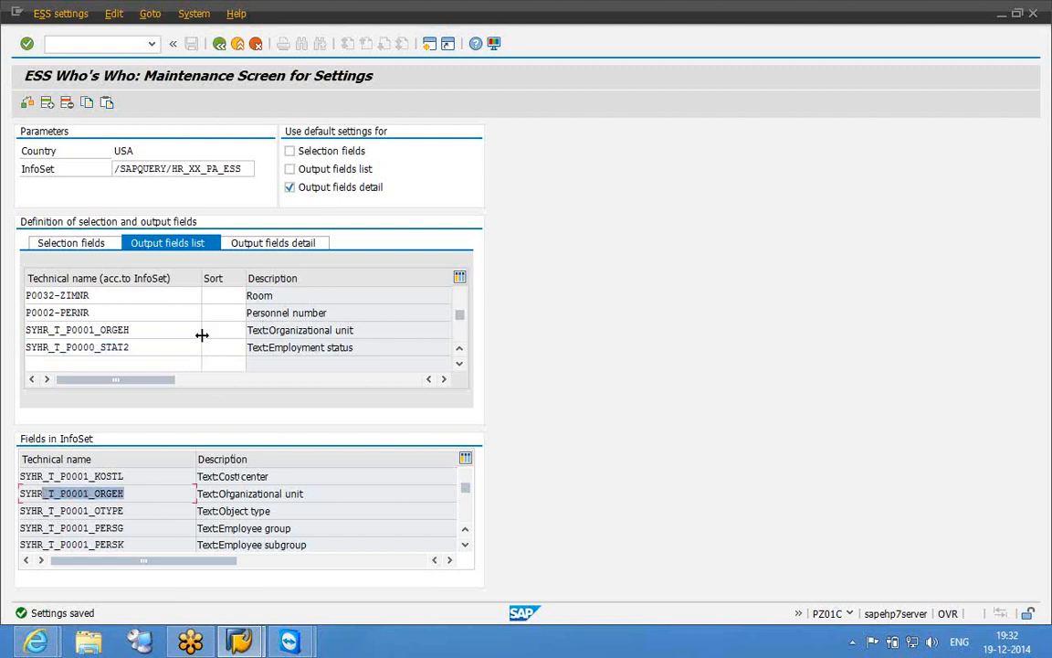
pyautogui.click(167, 336)
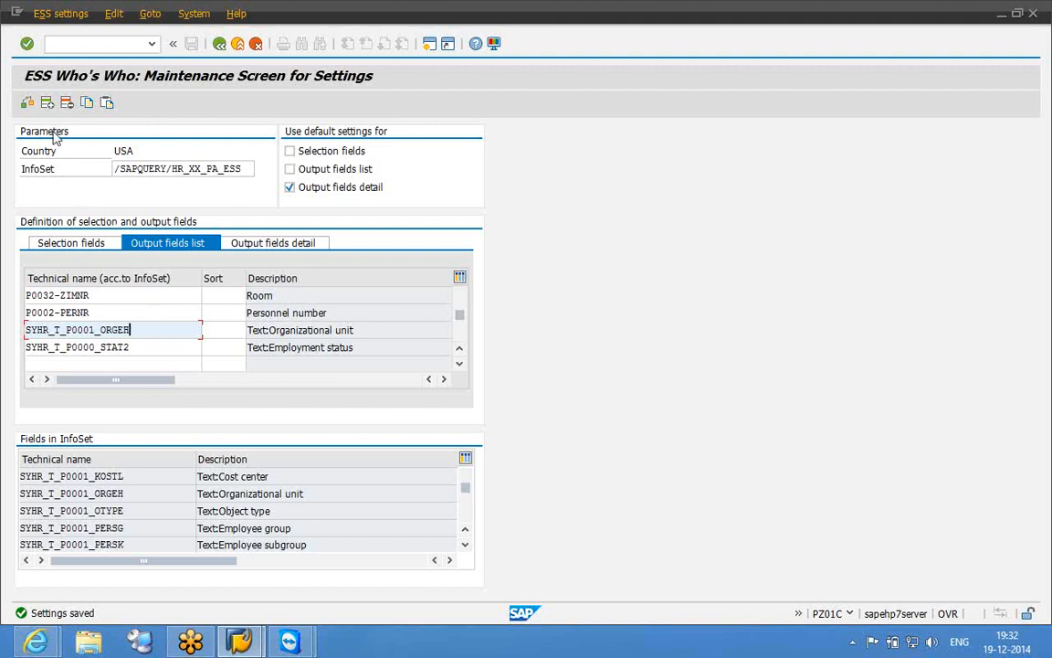
pyautogui.click(27, 103)
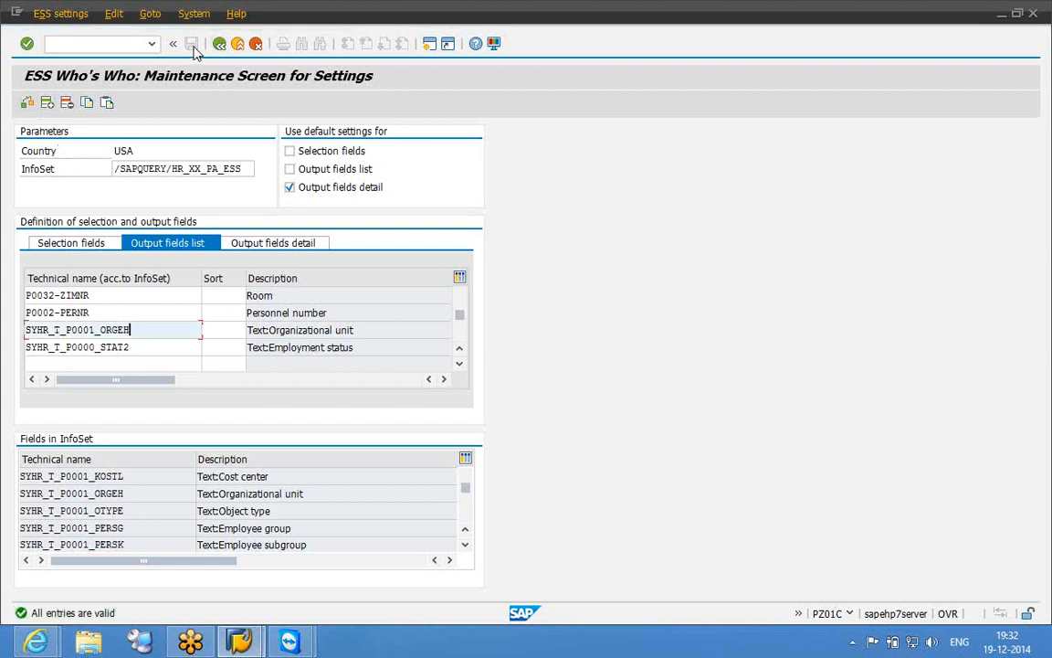
# - Switch to the portal, refresh the Who's Who page and search for employees with last name *ess*
pyautogui.moveTo(289, 641)
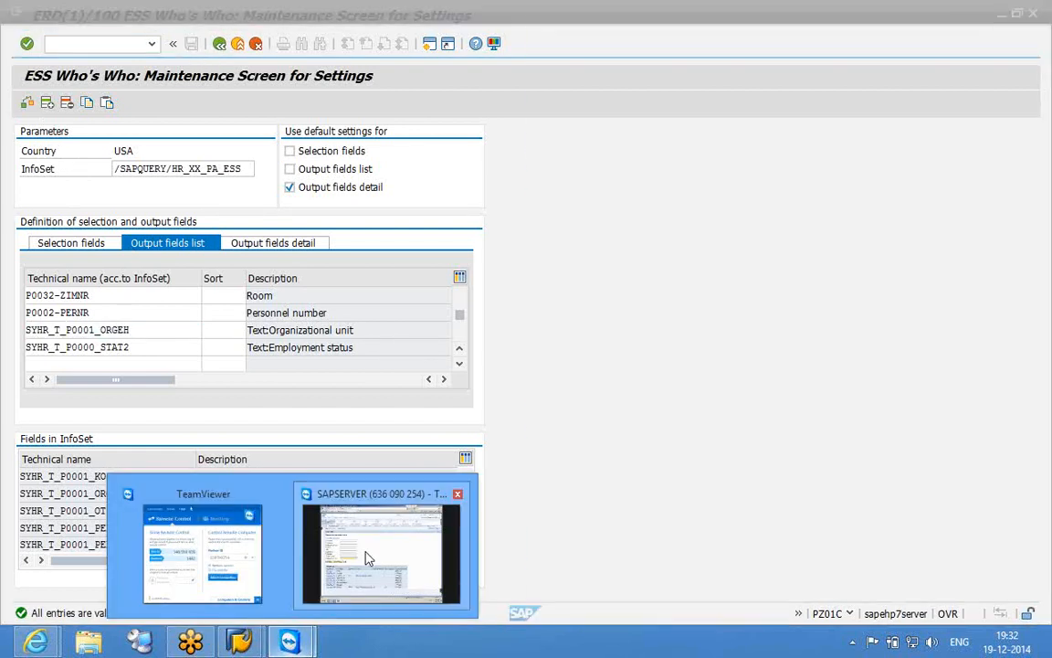
pyautogui.click(384, 540)
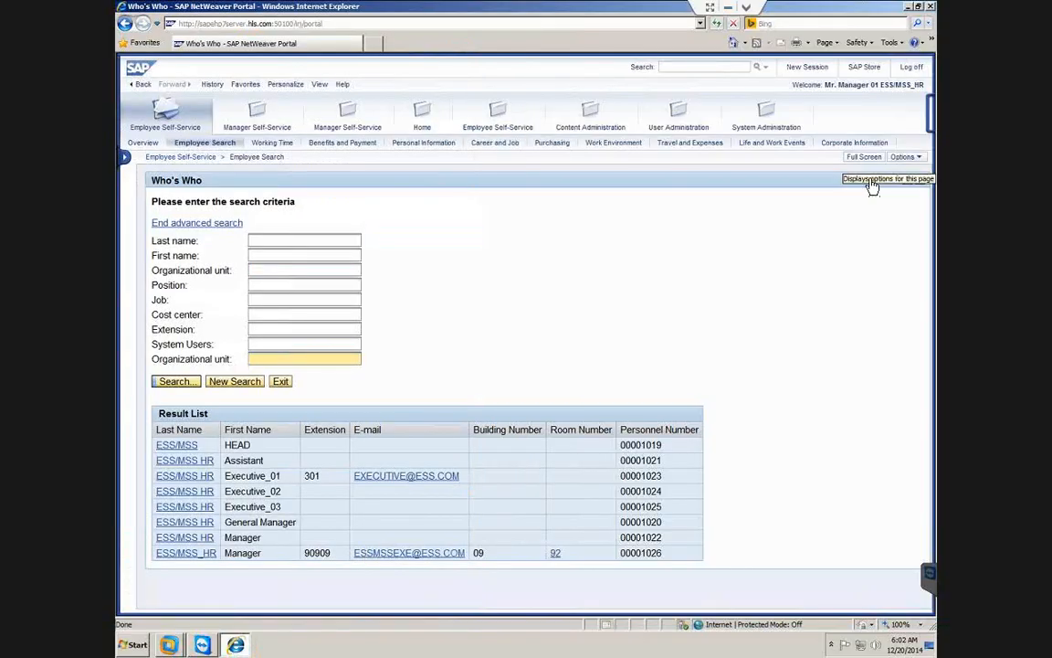
pyautogui.click(904, 157)
pyautogui.click(858, 190)
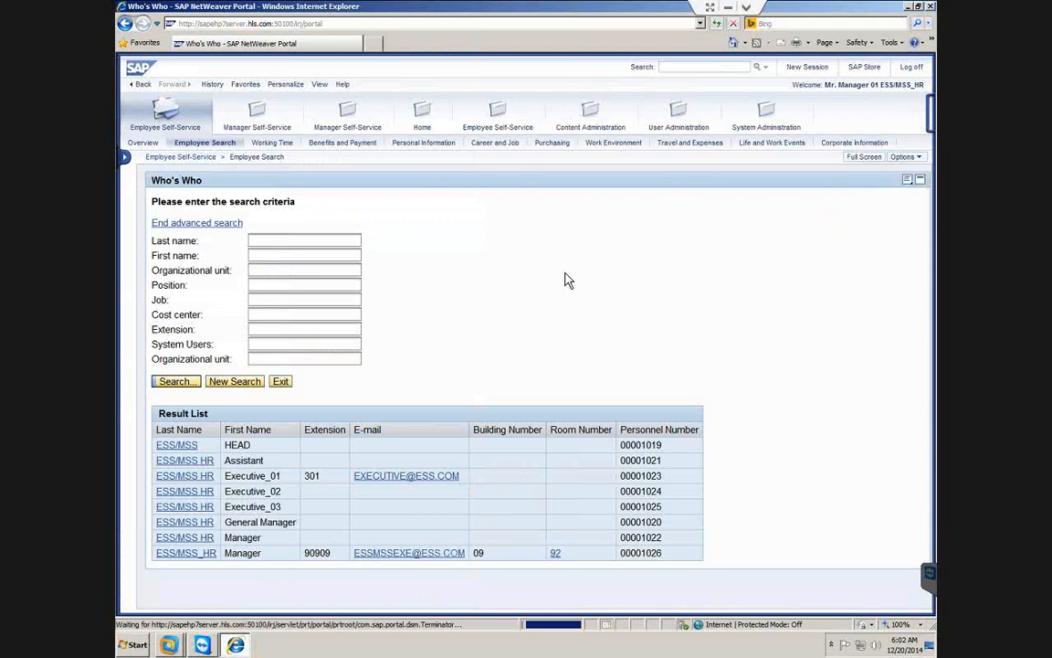
pyautogui.click(255, 240)
pyautogui.write('*ess*')
pyautogui.press('Return')
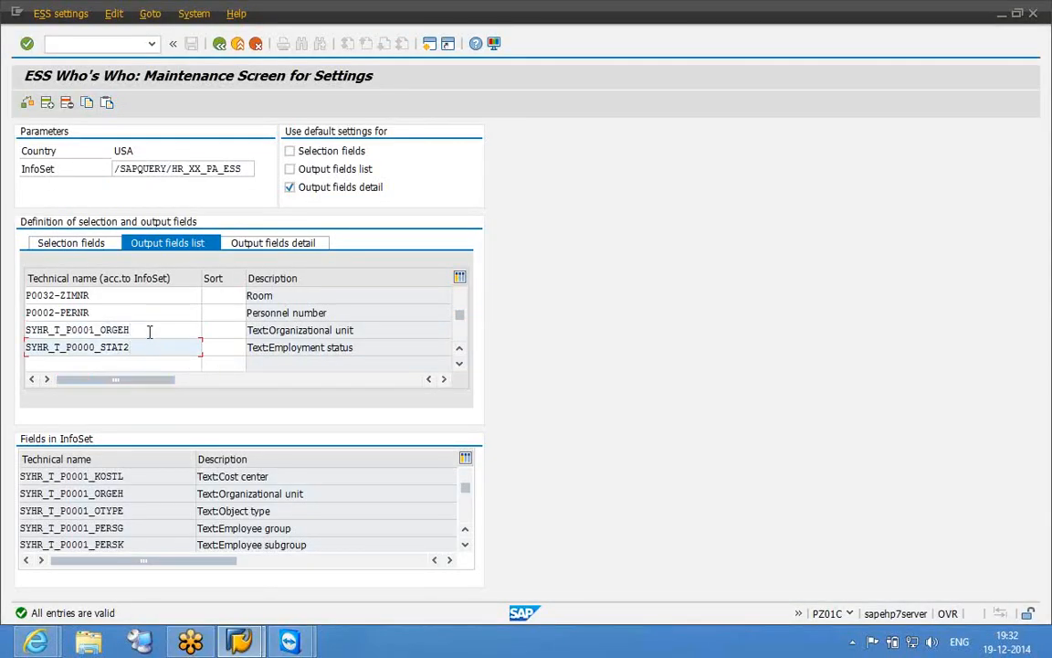
# - Return to the portal and repeat the *ess* last-name search on a freshly reloaded Who's Who page
pyautogui.click(289, 639)
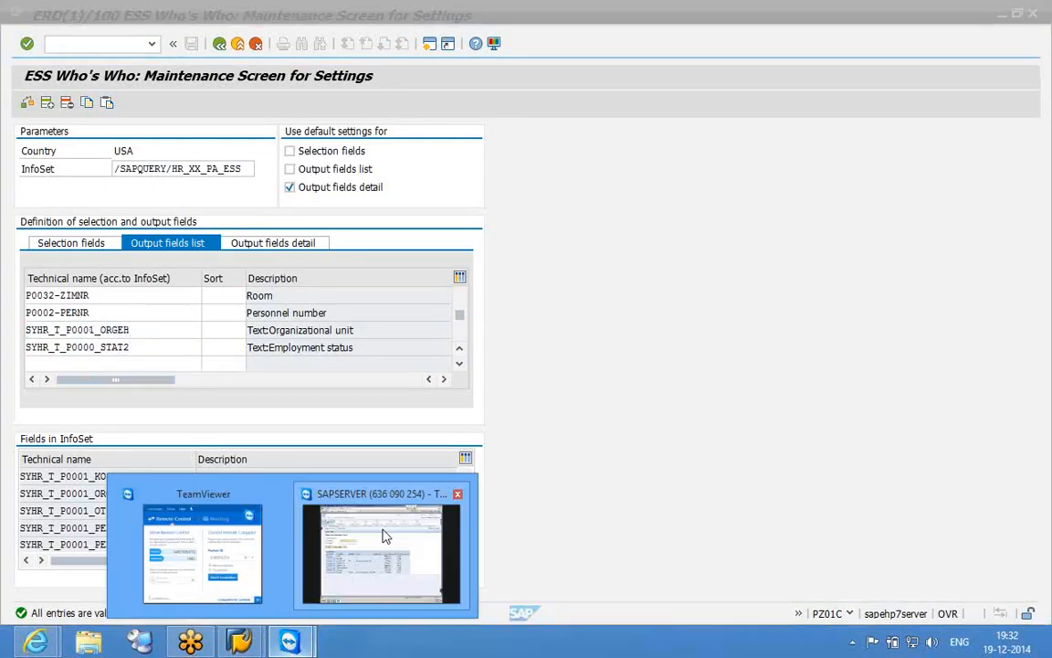
pyautogui.click(384, 536)
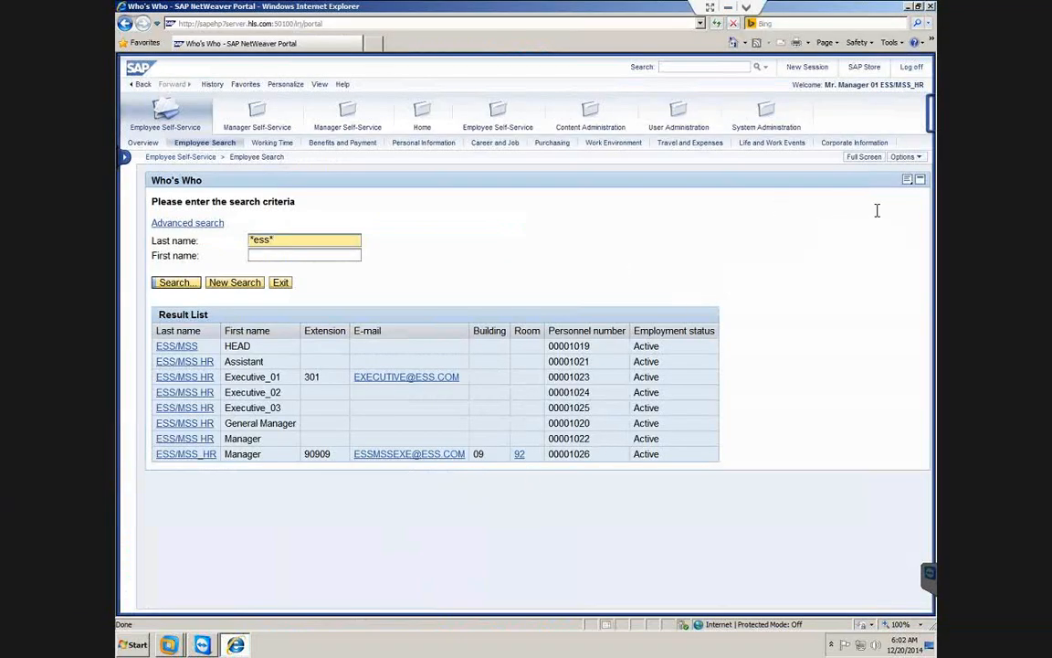
pyautogui.click(901, 158)
pyautogui.click(858, 189)
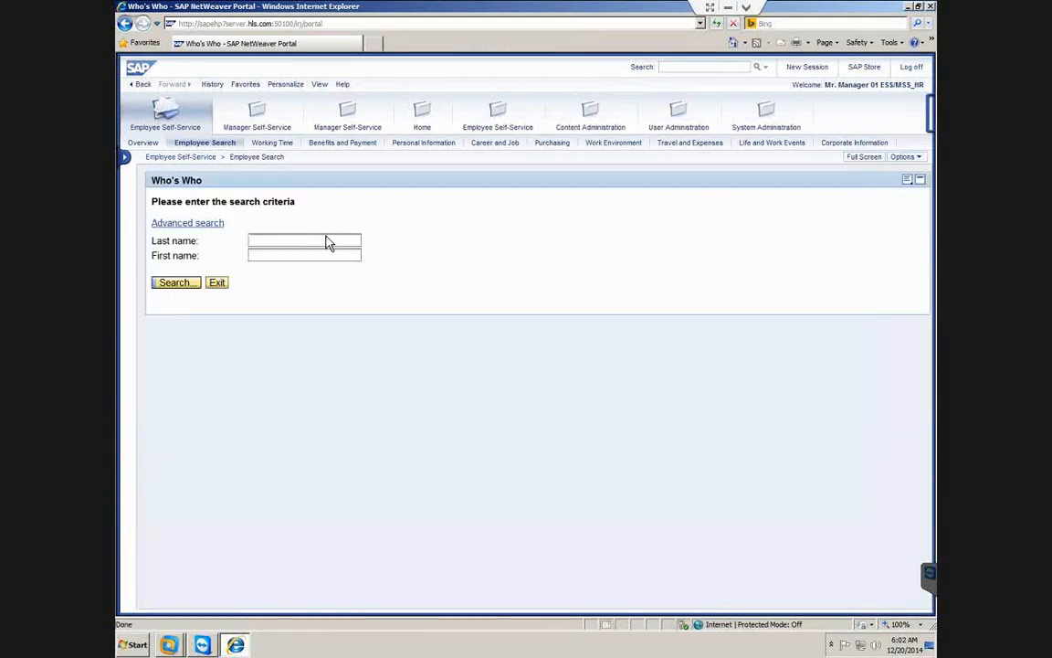
pyautogui.click(302, 240)
pyautogui.write('*ess*')
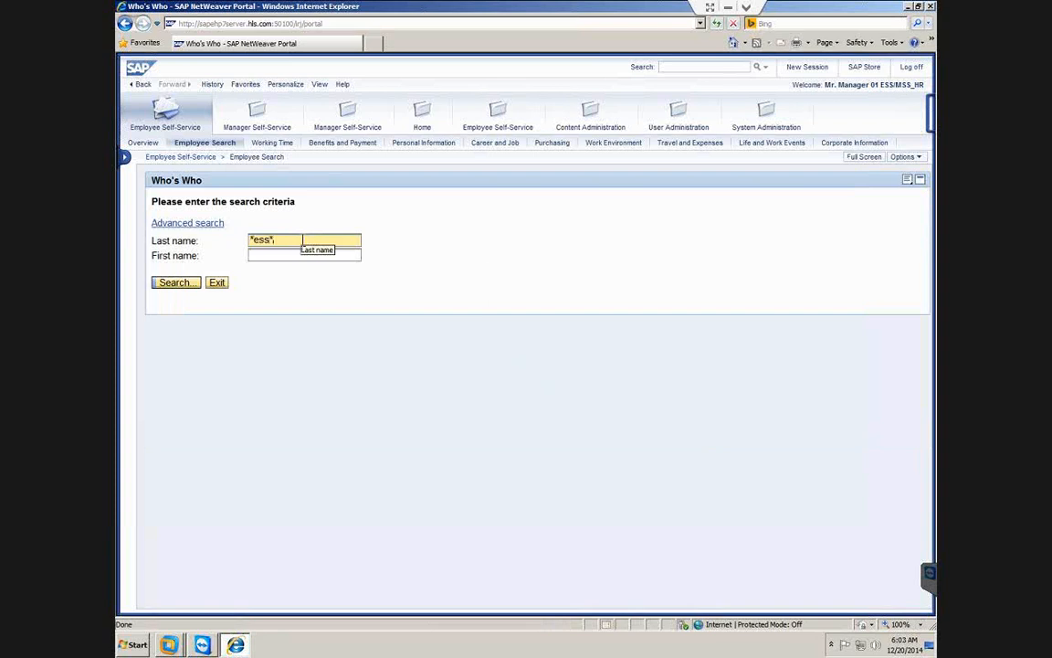
pyautogui.press('Return')
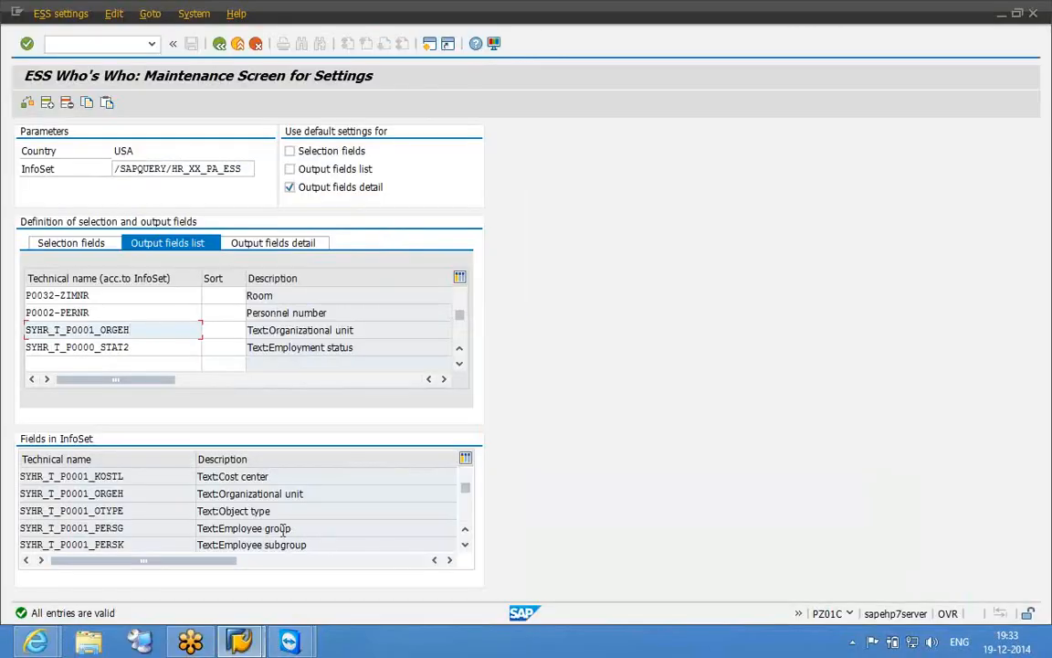
# - In the SAP GUI, replace SYHR_T_P0001_ORGEH in the Output fields list with SYHR_T_P0001_PERSG, then check and save the settings
pyautogui.moveTo(132, 528); pyautogui.dragTo(96, 527)
pyautogui.hotkey('ctrl', 'c')
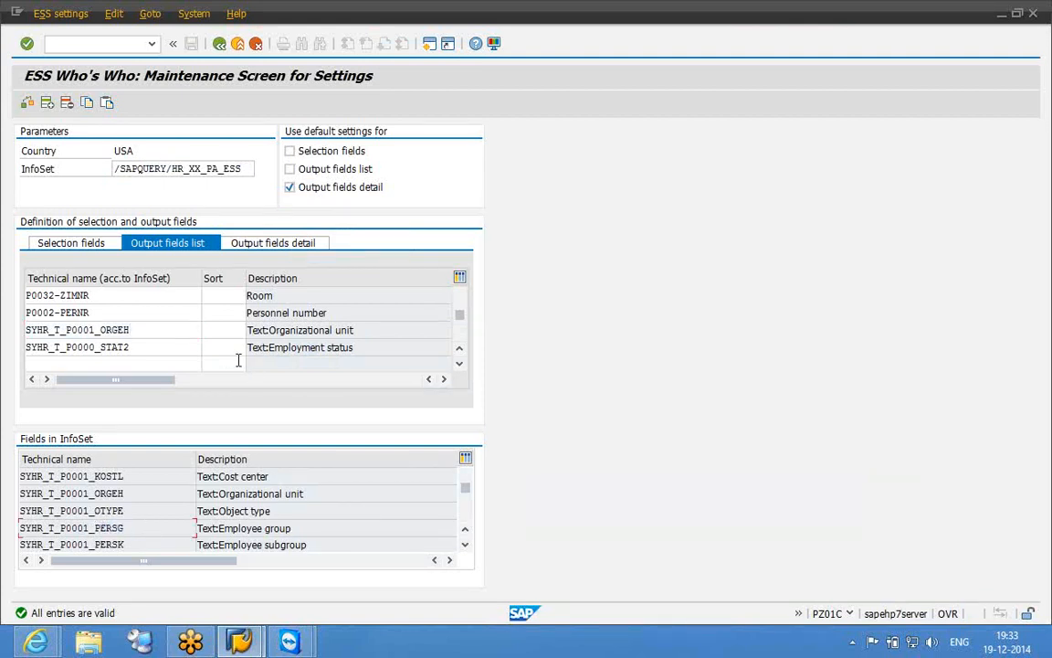
pyautogui.click(175, 334)
pyautogui.press('BackSpace')
pyautogui.press('BackSpace')
pyautogui.press('BackSpace')
pyautogui.press('BackSpace')
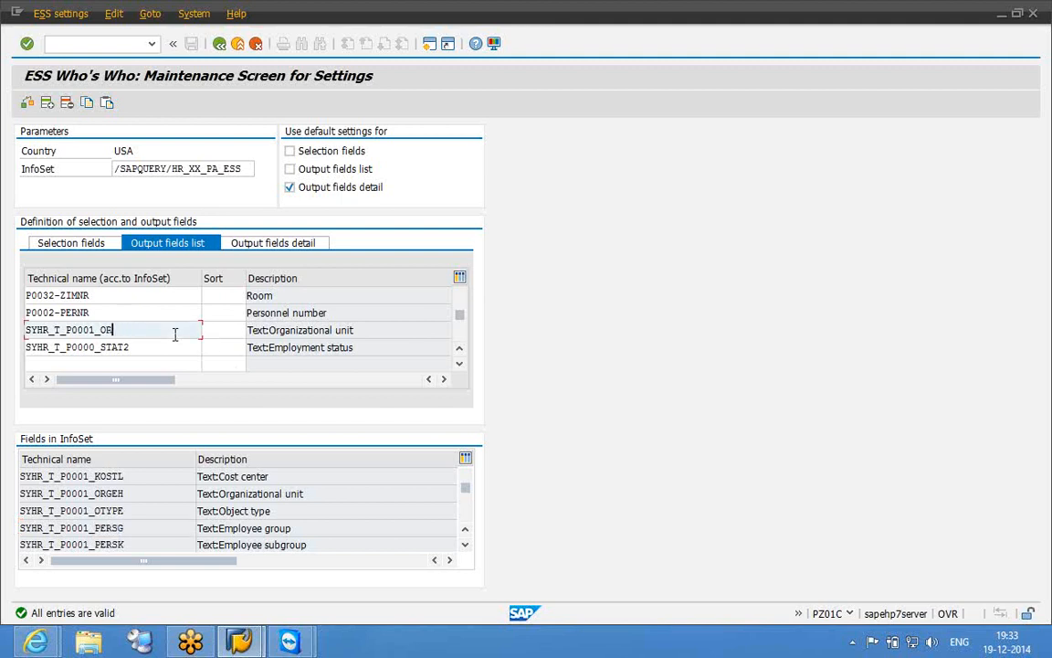
pyautogui.hotkey('ctrl', 'v')
pyautogui.click(28, 104)
pyautogui.click(191, 45)
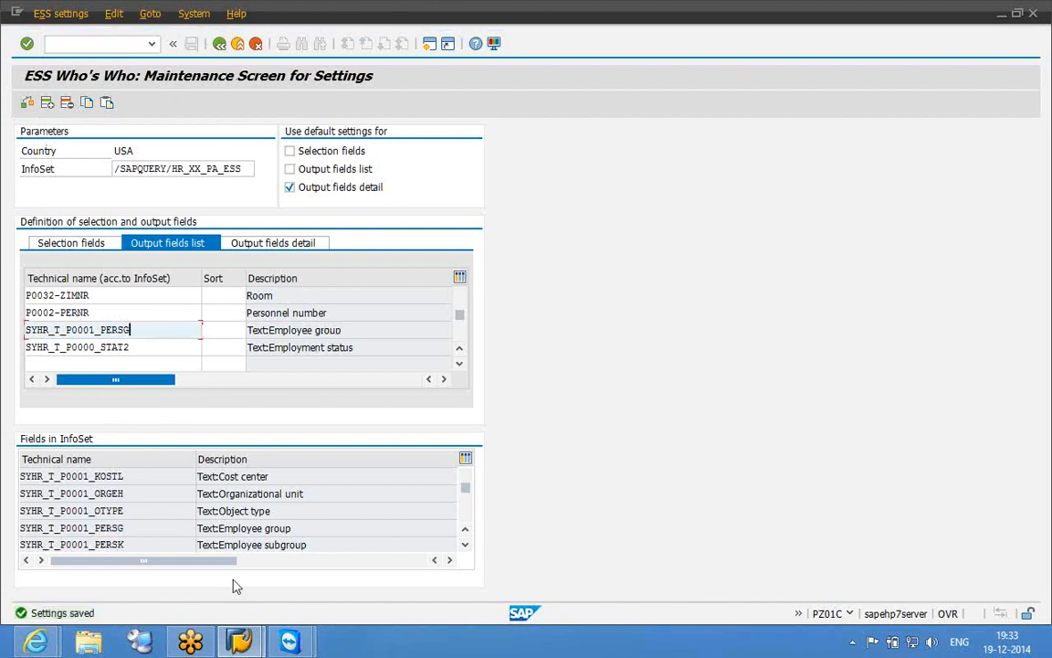
# - Switch to the portal, refresh the Who's Who page and rerun the *ess* last-name search to check the output columns
pyautogui.moveTo(289, 641)
pyautogui.click(384, 548)
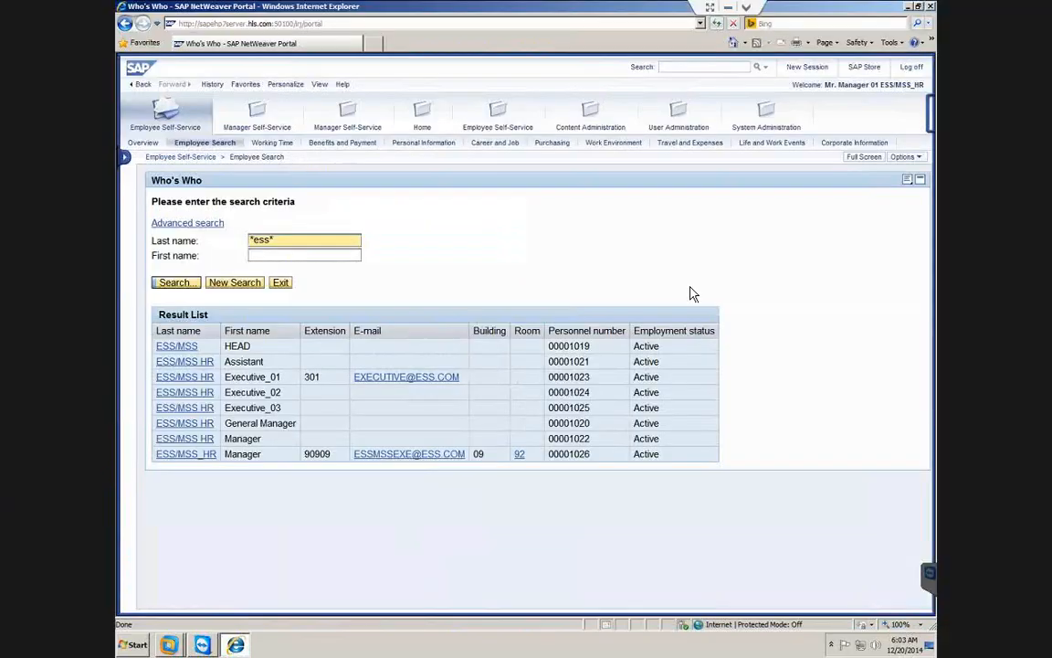
pyautogui.click(901, 158)
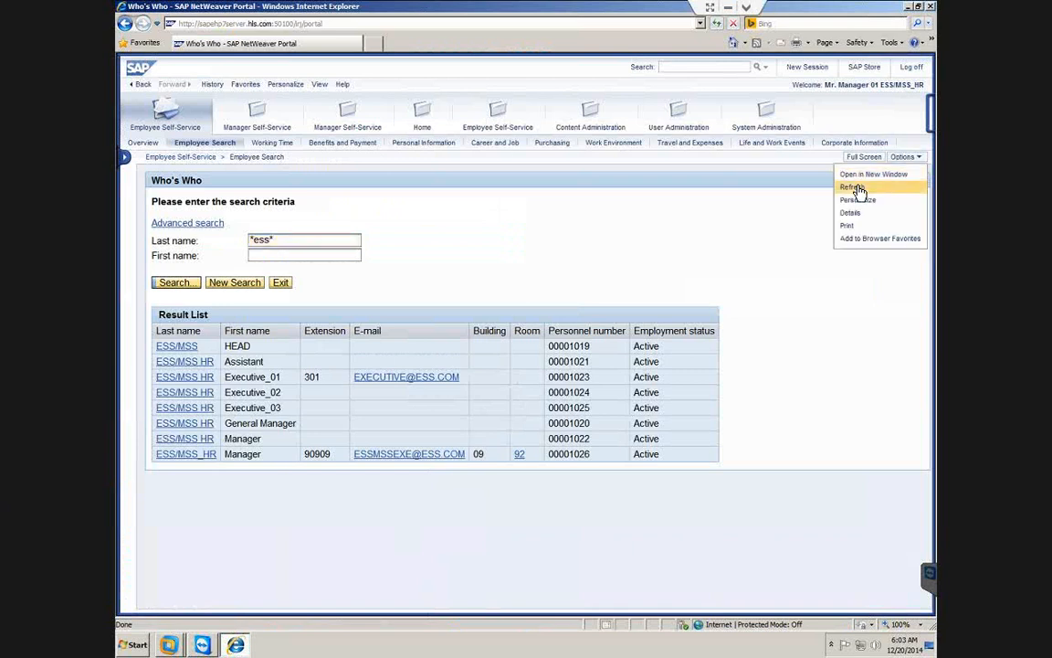
pyautogui.click(858, 188)
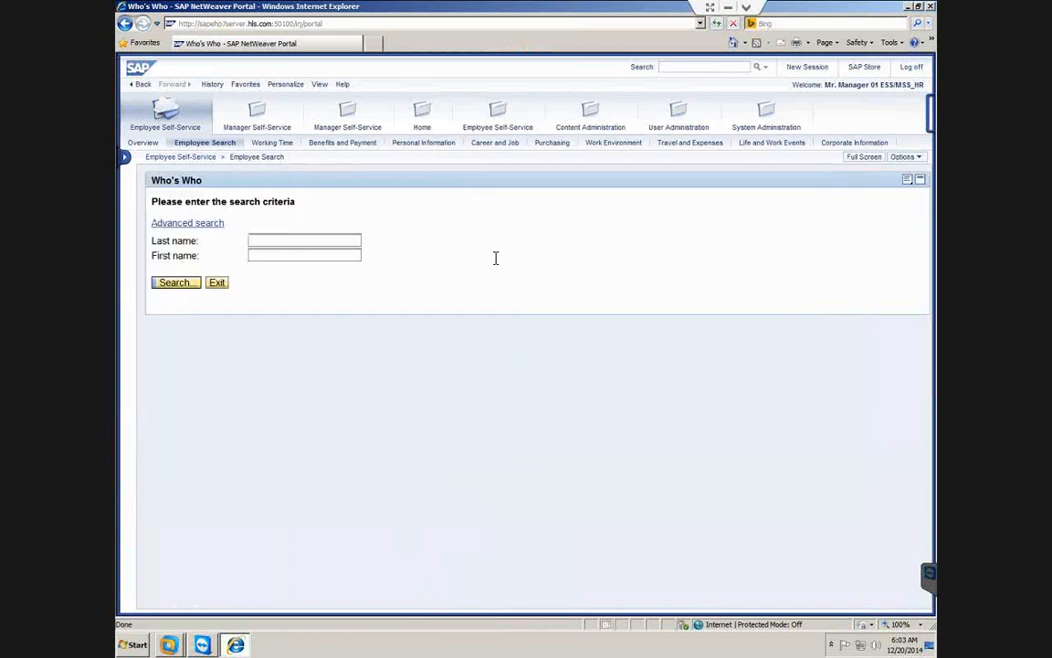
pyautogui.click(338, 243)
pyautogui.write('*')
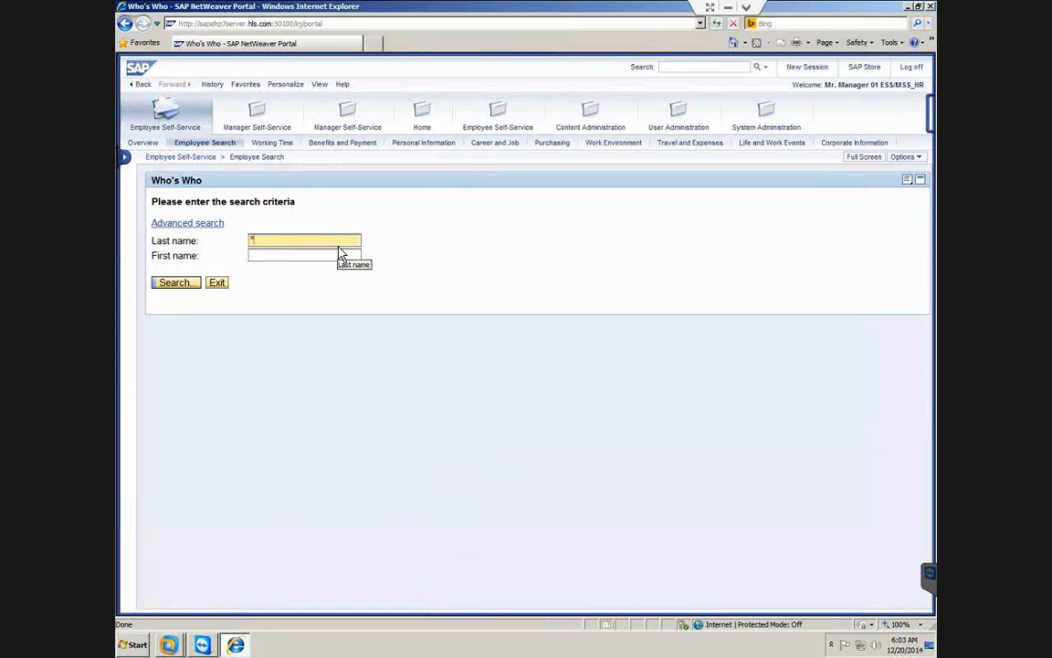
pyautogui.write('ess*')
pyautogui.press('Return')
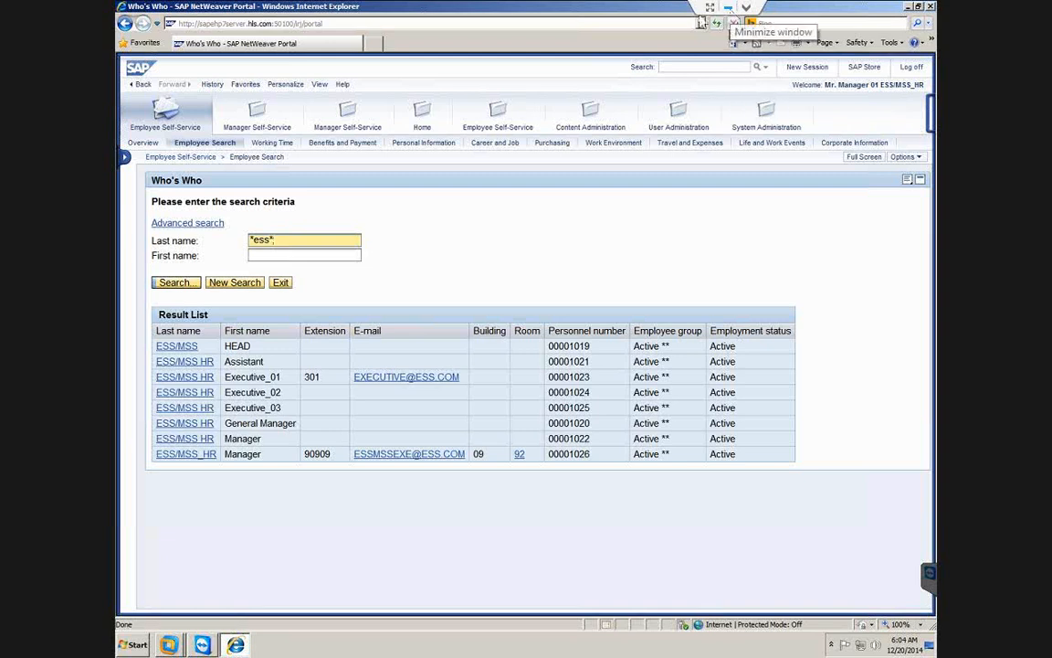
# - Open the employee profile of the last entry in the result list and examine its Organizational Unit
pyautogui.click(201, 456)
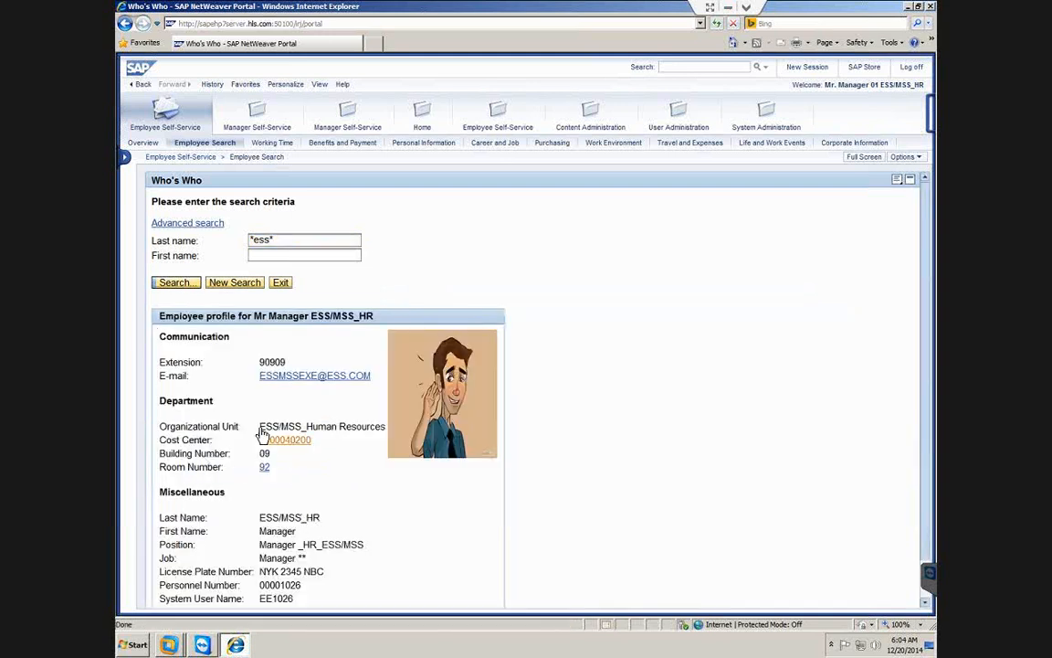
pyautogui.moveTo(259, 426); pyautogui.dragTo(371, 433)
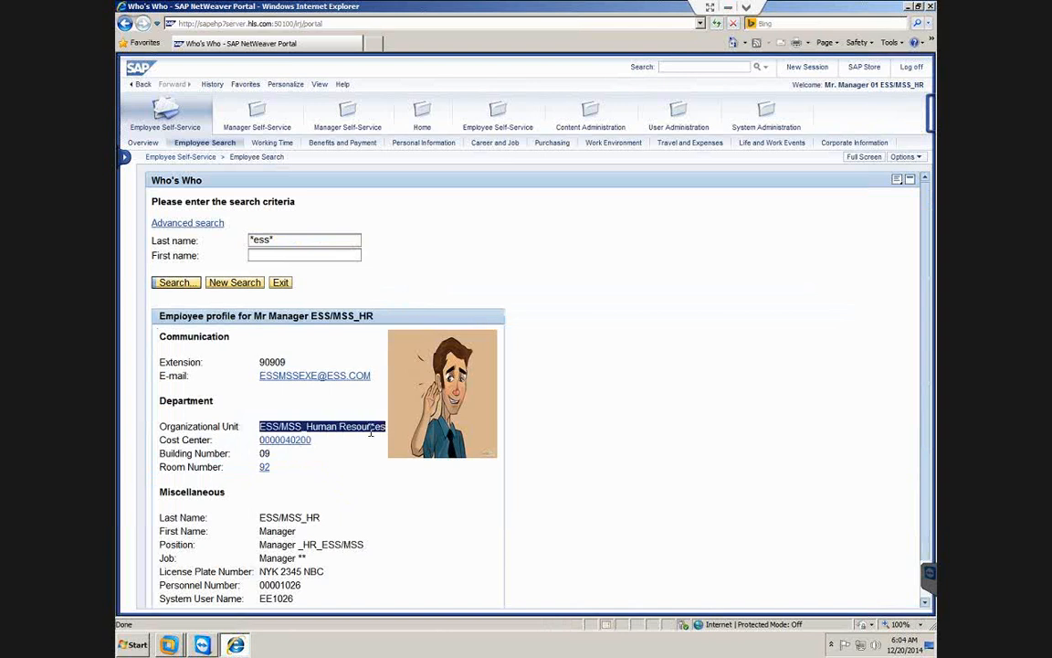
pyautogui.click(370, 434)
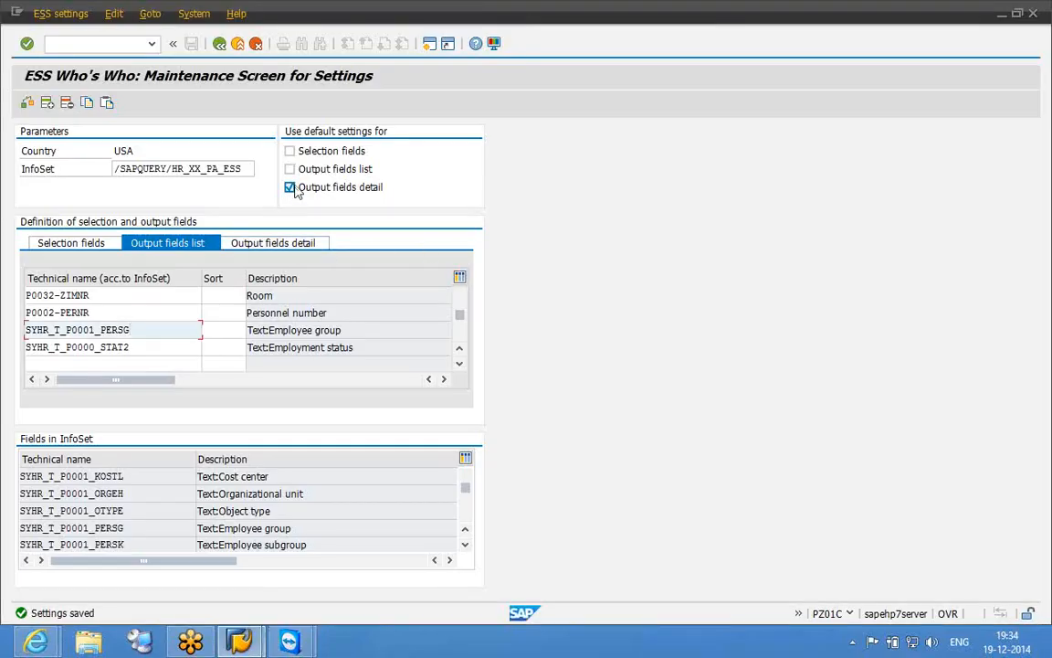
# - In the SAP GUI, turn off the default settings for Output fields detail, check the settings and show the detail fields
pyautogui.click(290, 188)
pyautogui.click(27, 104)
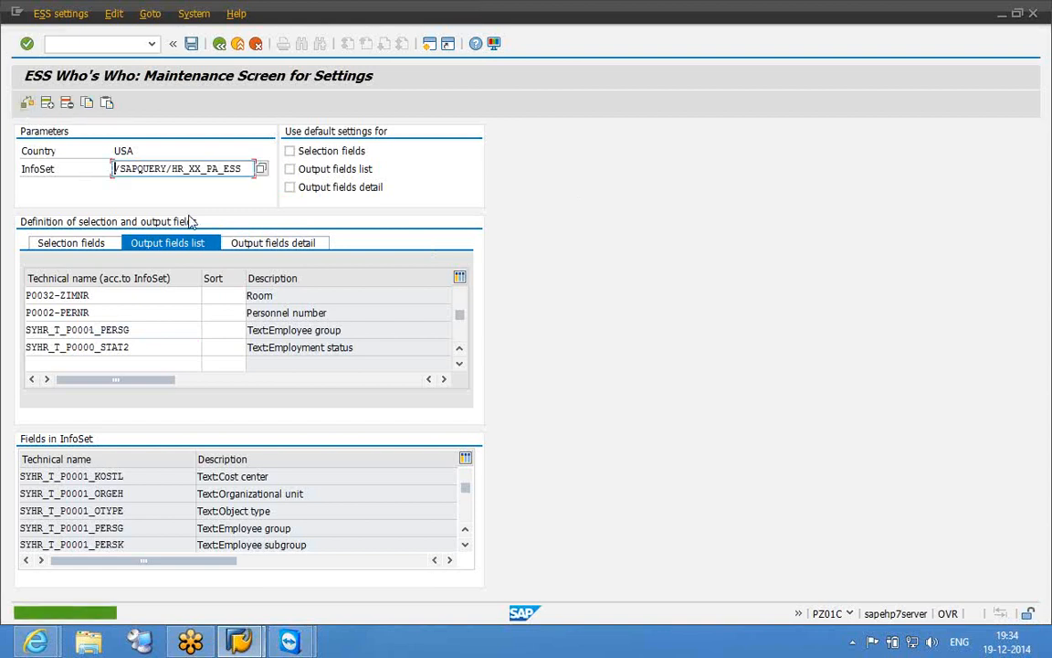
pyautogui.click(237, 243)
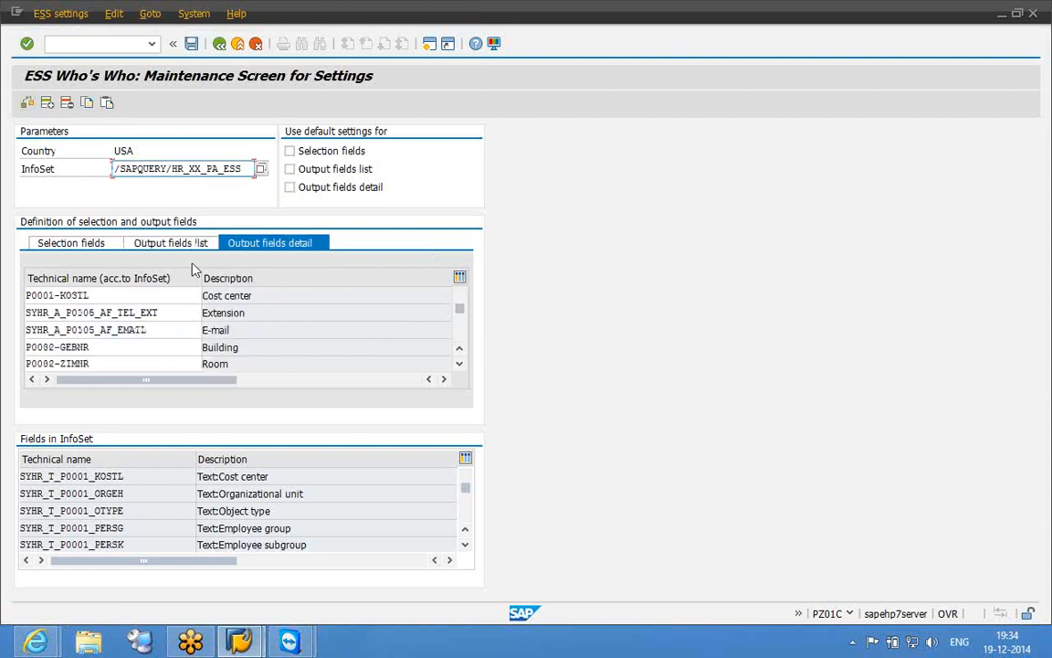
# - Review the entries of the Output fields detail list and the first fields available in the InfoSet
pyautogui.click(164, 295)
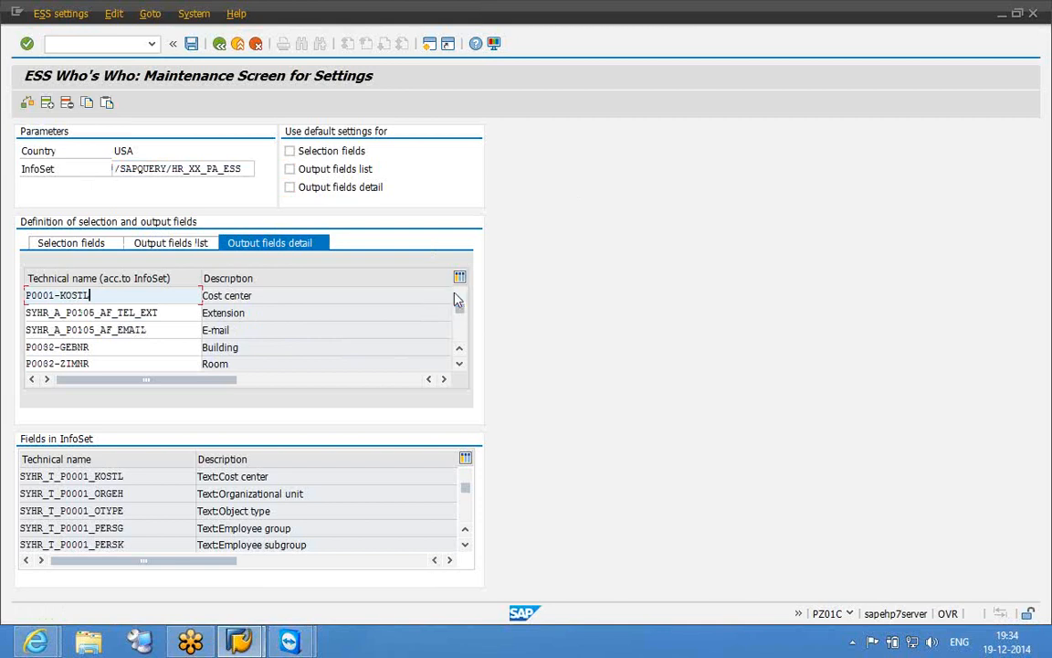
pyautogui.moveTo(456, 300); pyautogui.dragTo(458, 292)
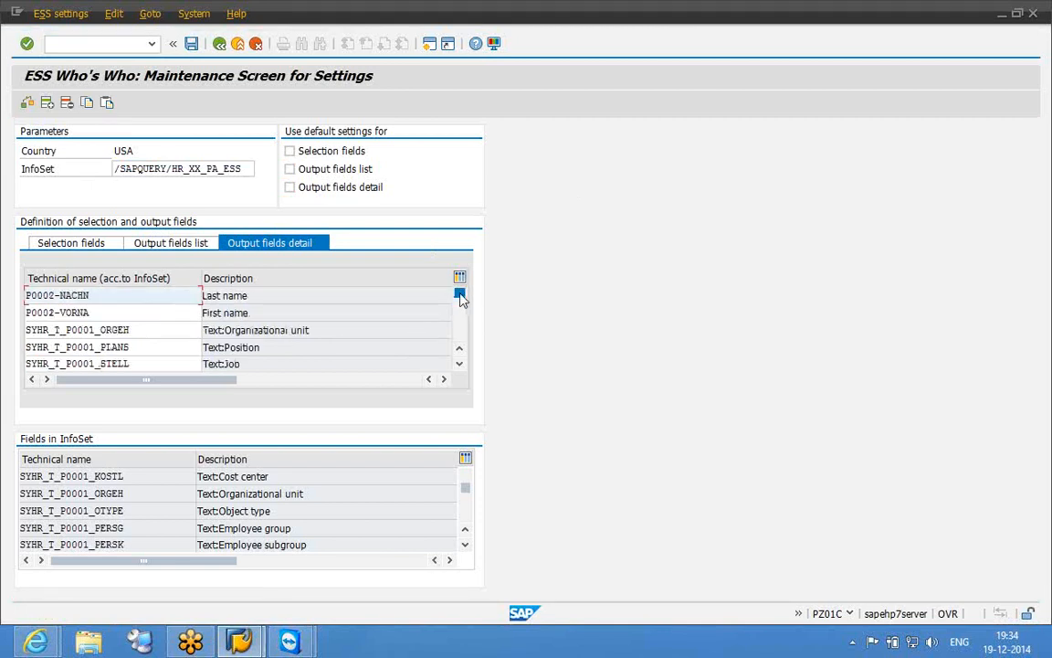
pyautogui.click(176, 313)
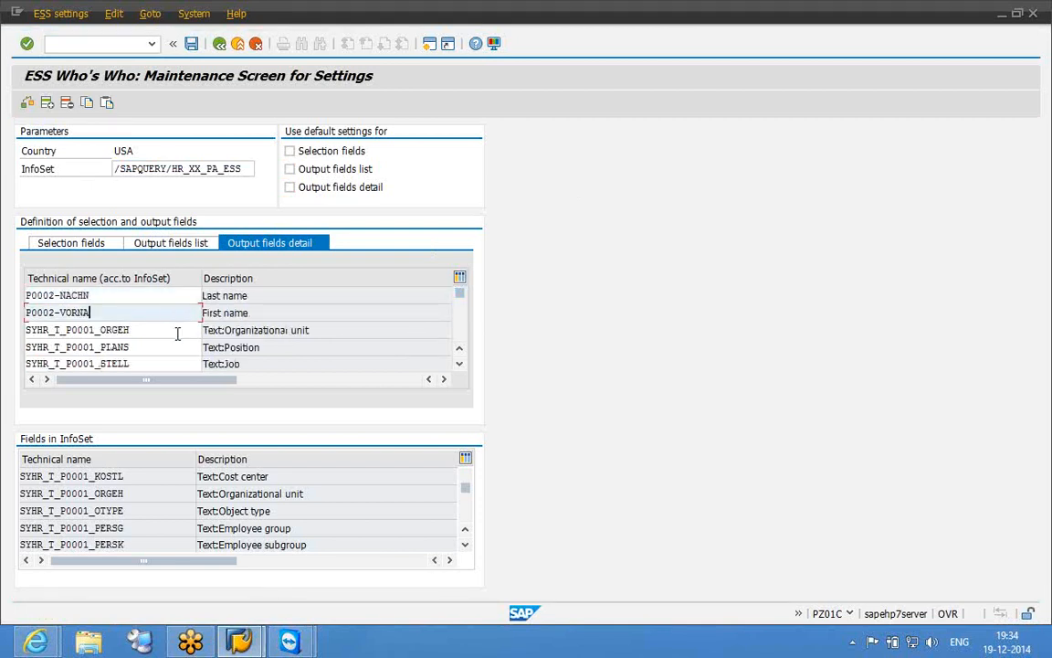
pyautogui.click(177, 331)
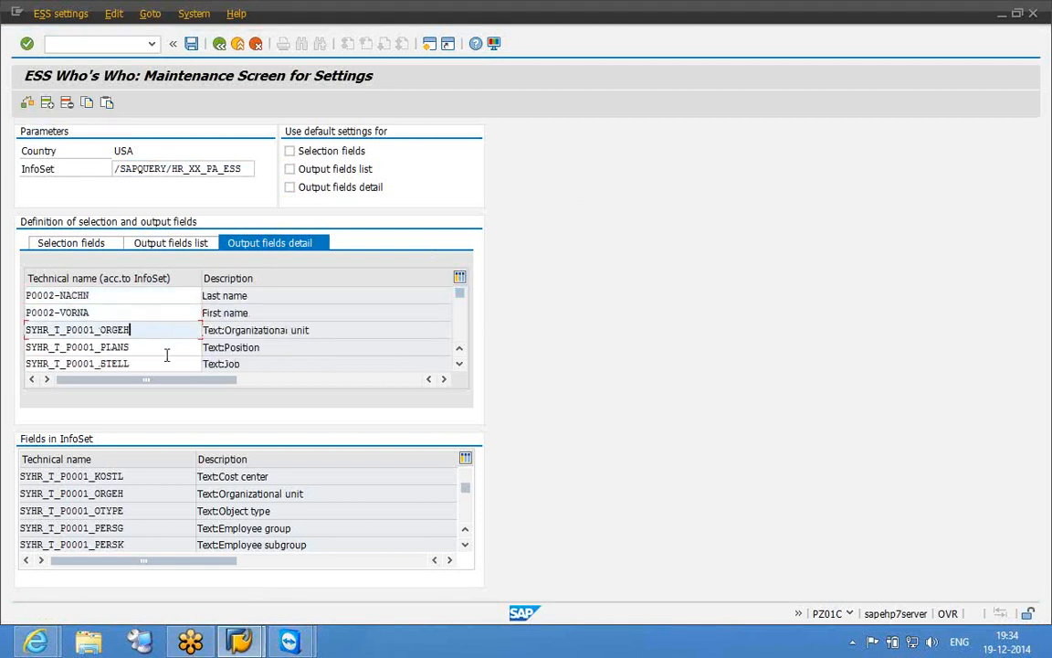
pyautogui.click(461, 337)
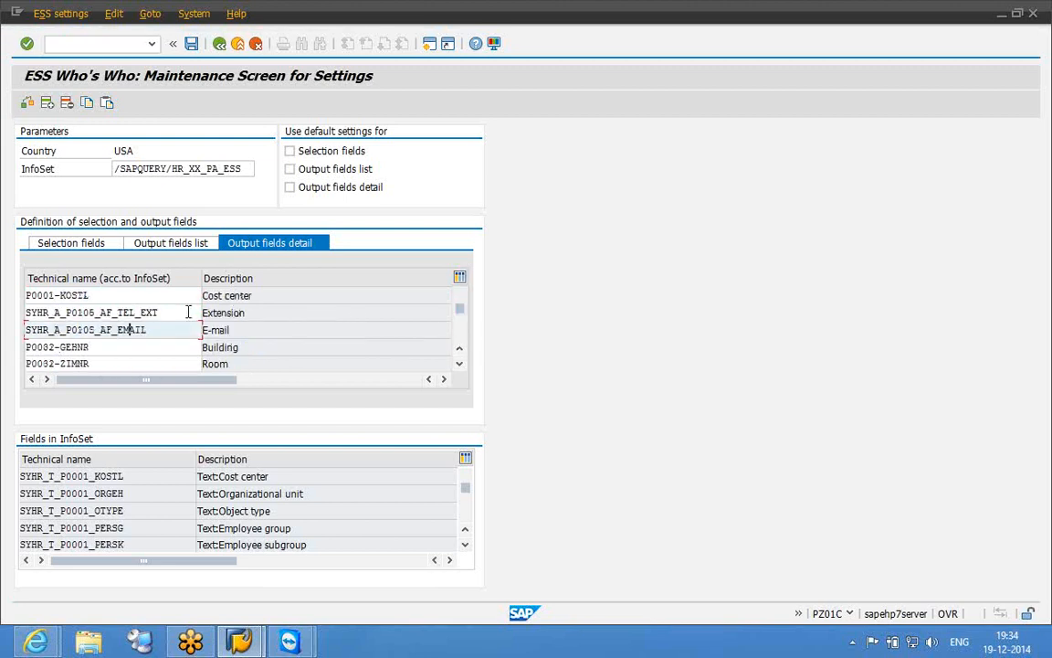
pyautogui.click(169, 347)
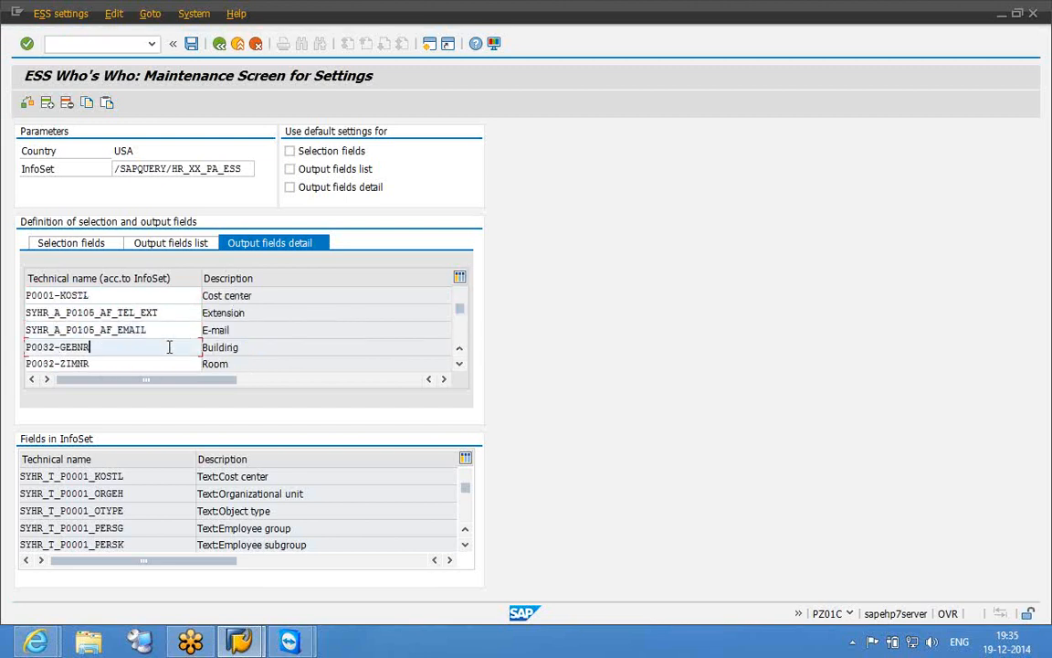
pyautogui.click(460, 340)
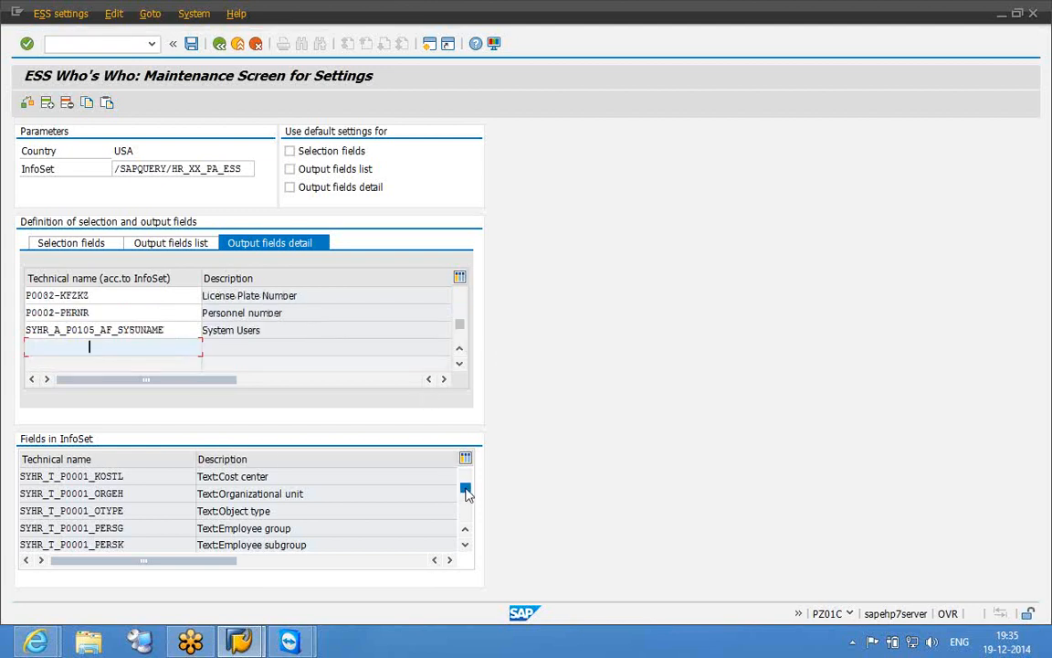
pyautogui.moveTo(467, 470); pyautogui.dragTo(467, 464)
pyautogui.click(169, 507)
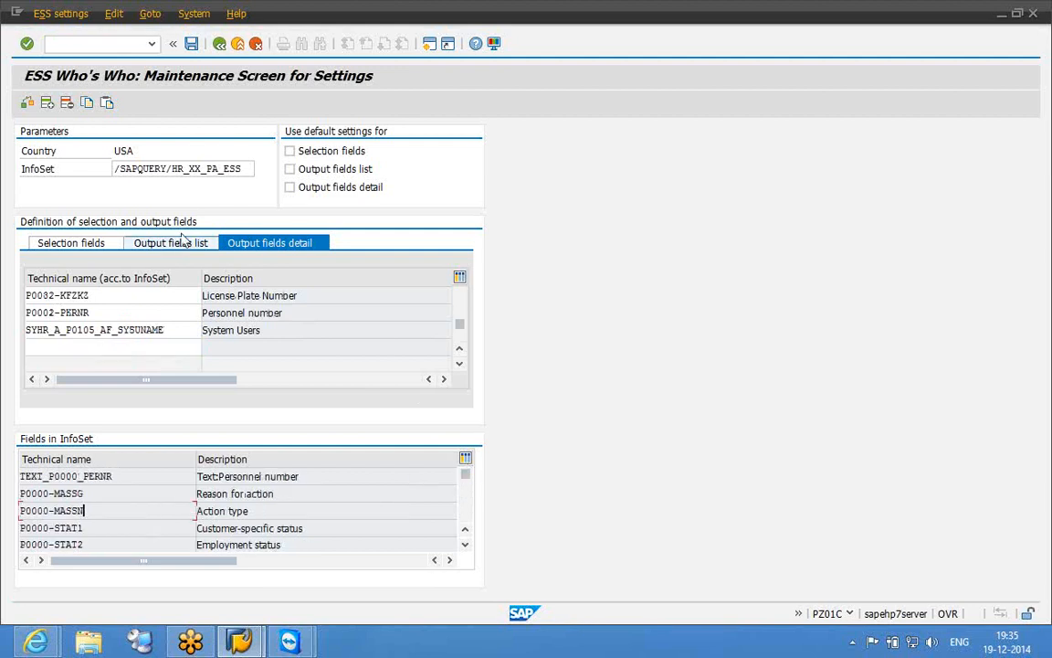
# - Check and save the Who's Who settings, and compare the license plate detail field with the InfoSet's fields
pyautogui.click(27, 104)
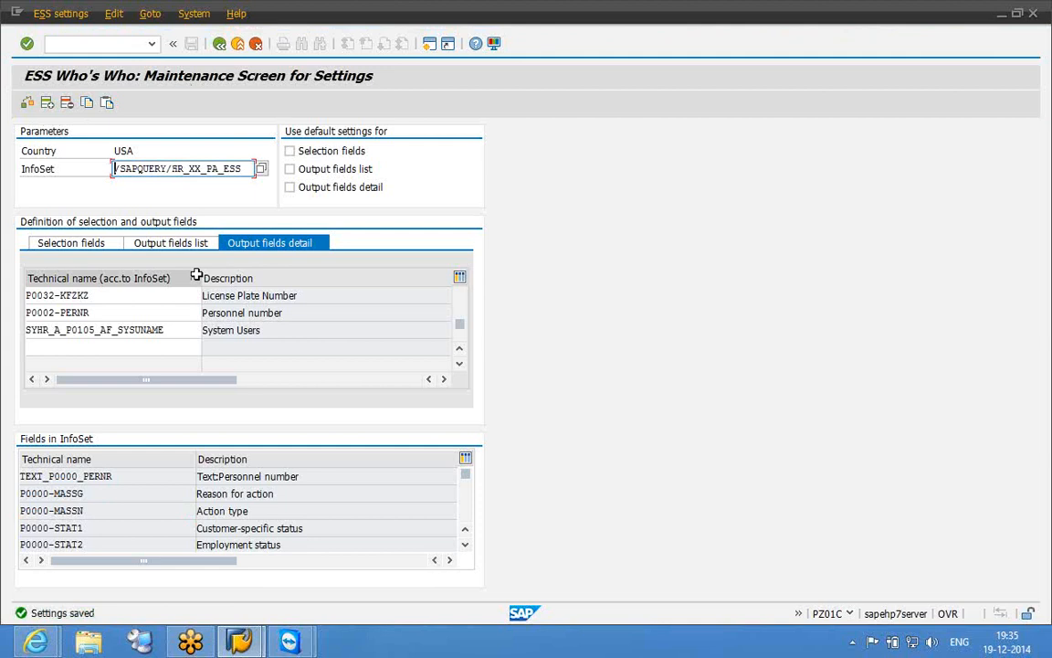
pyautogui.click(109, 498)
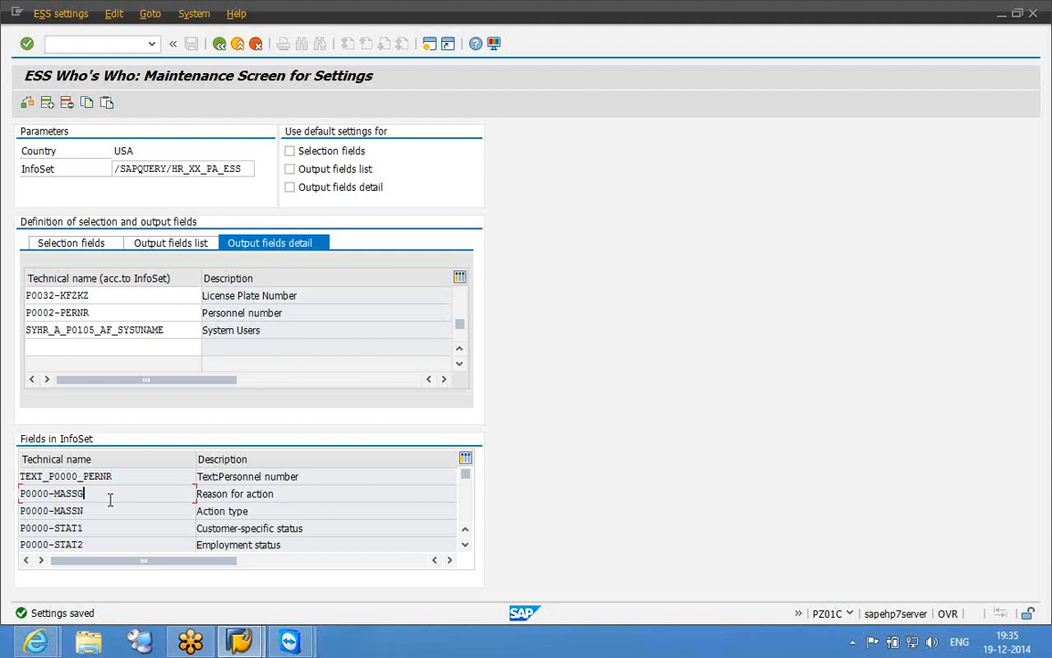
pyautogui.click(45, 296)
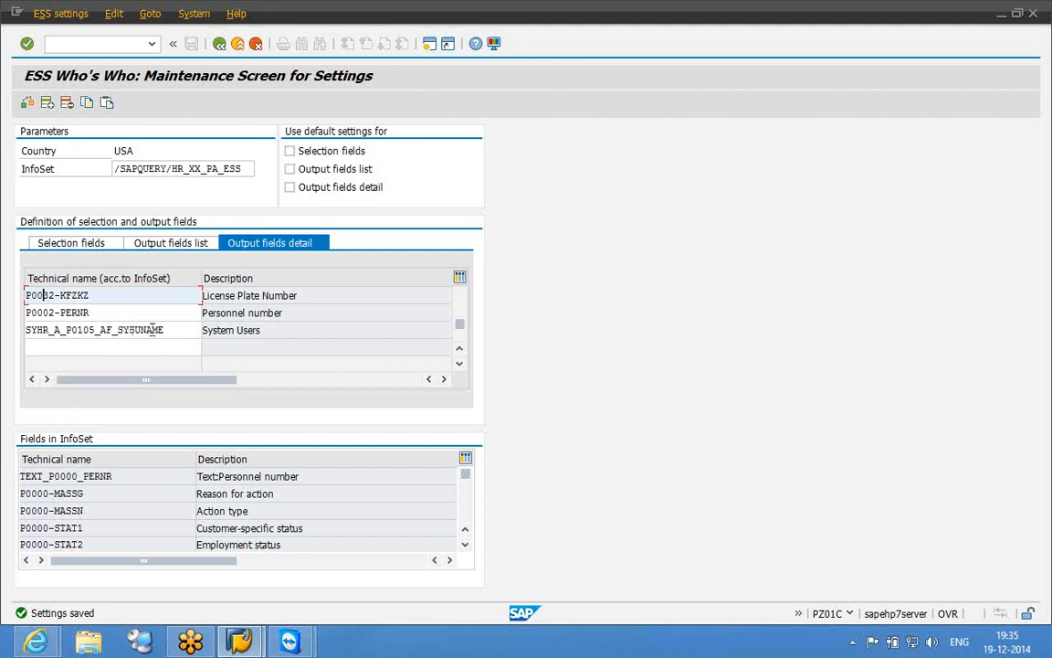
pyautogui.click(128, 482)
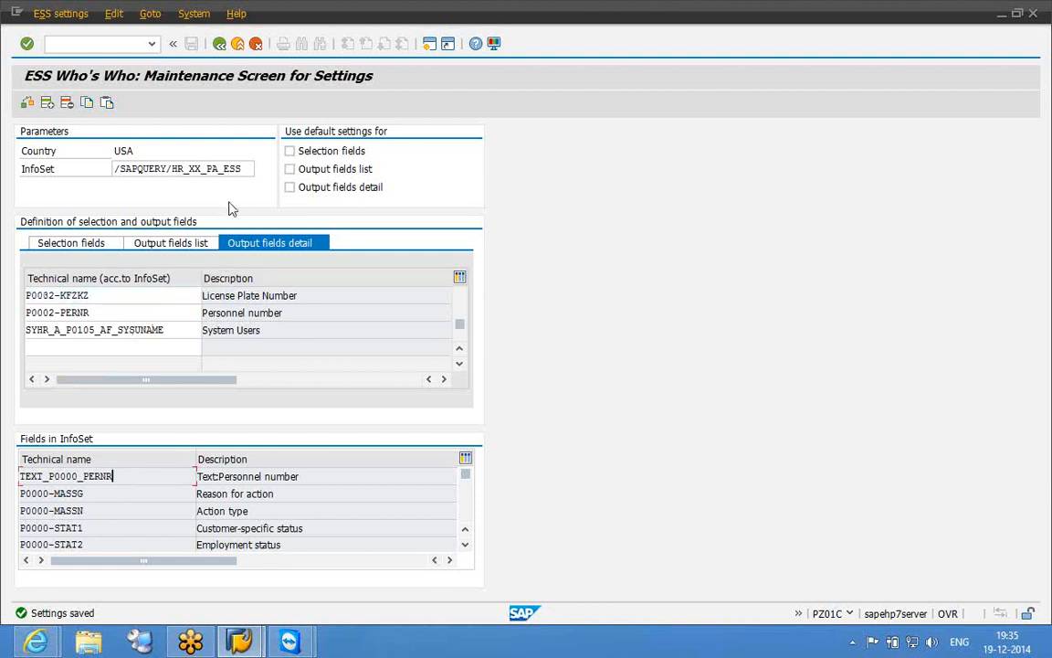
# - Copy the InfoSet name from the parameters and open transaction SQ02 in a new session
pyautogui.click(251, 169)
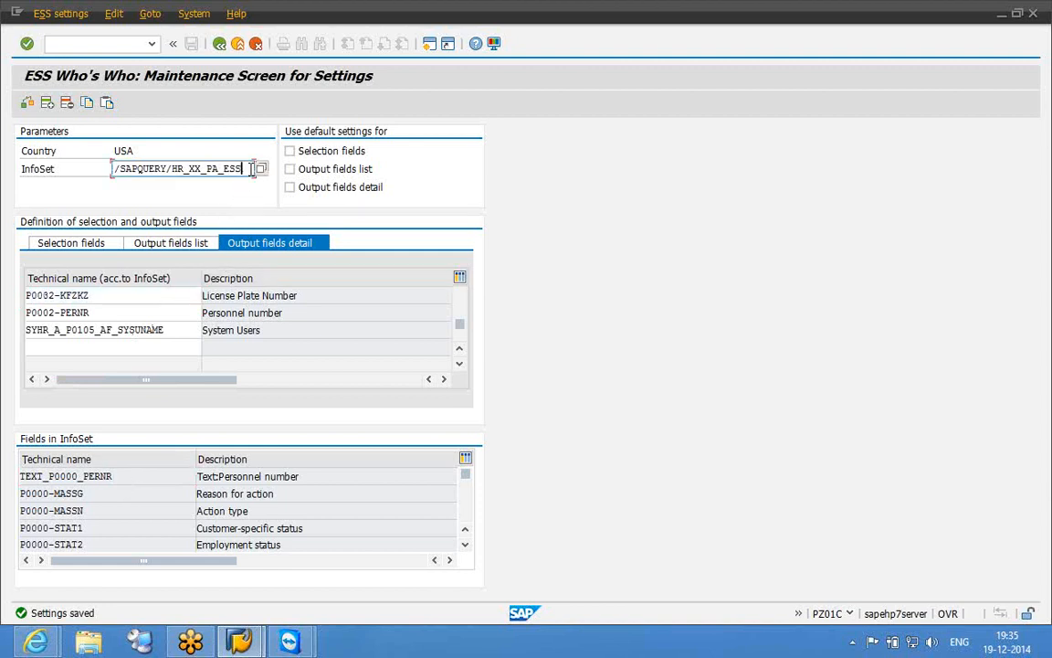
pyautogui.hotkey('ctrl', 'a')
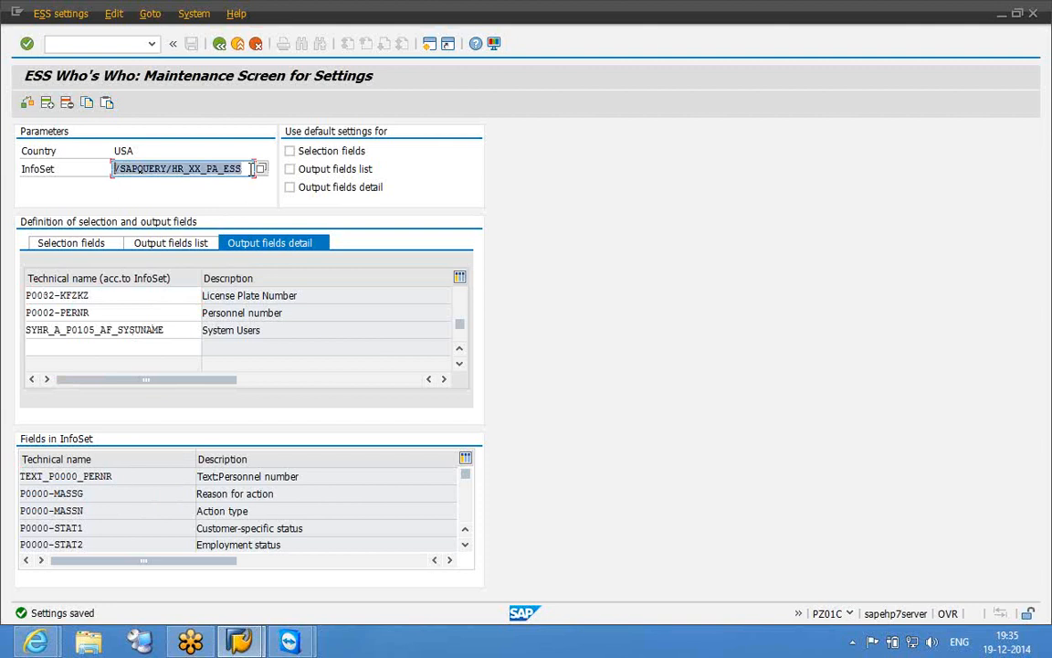
pyautogui.hotkey('ctrl', 'c')
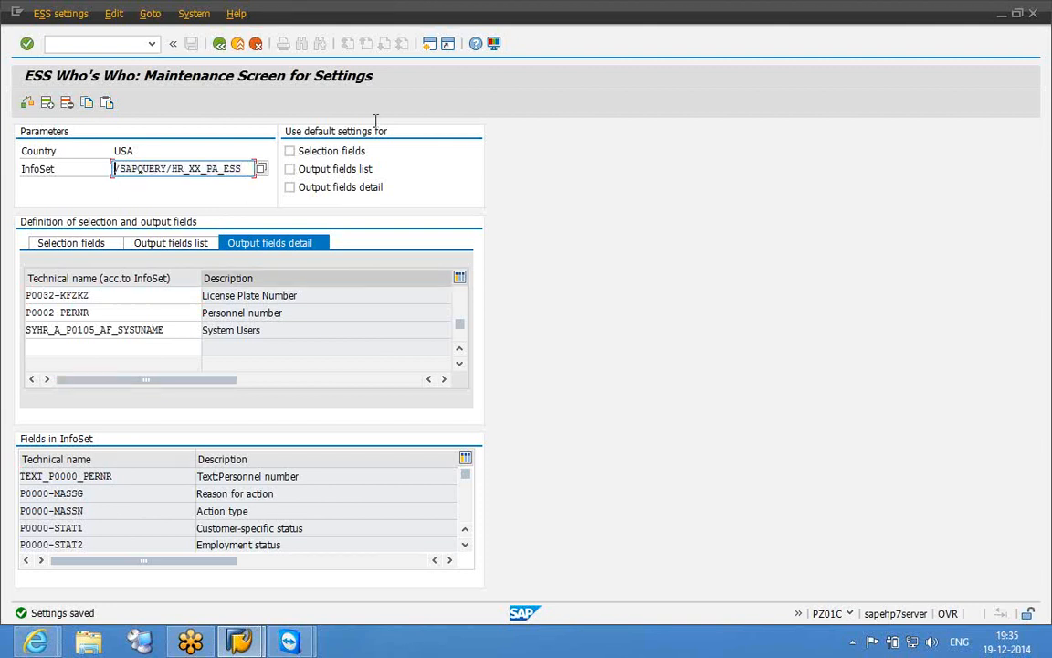
pyautogui.click(431, 50)
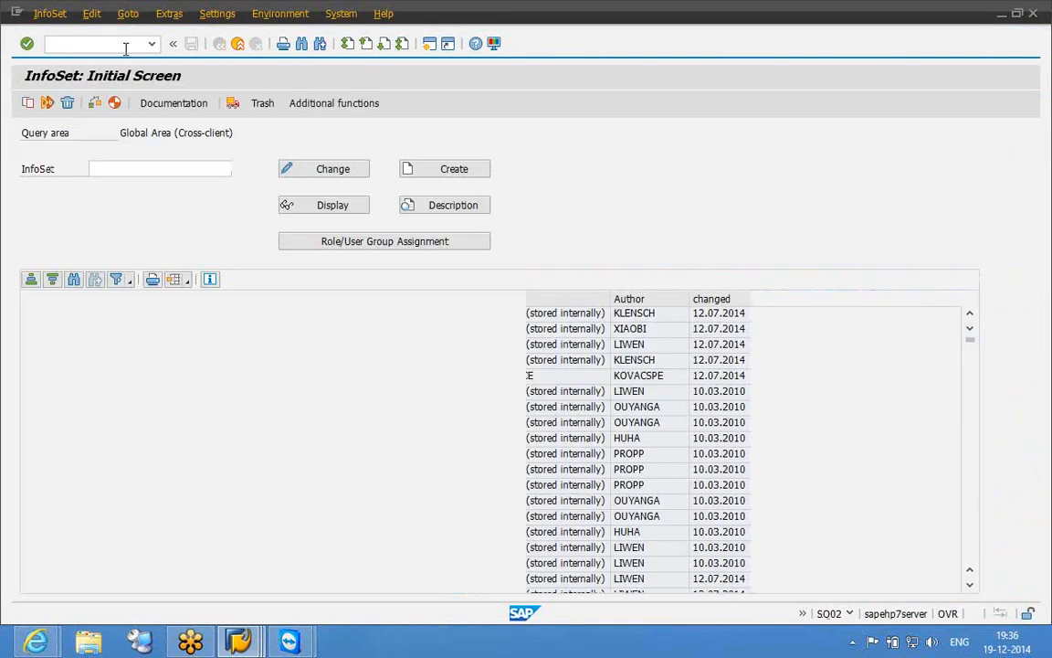
# - Find the InfoSet /SAPQUERY/HR_XX_PA_ESS in the global area and open it in display mode
pyautogui.click(122, 169)
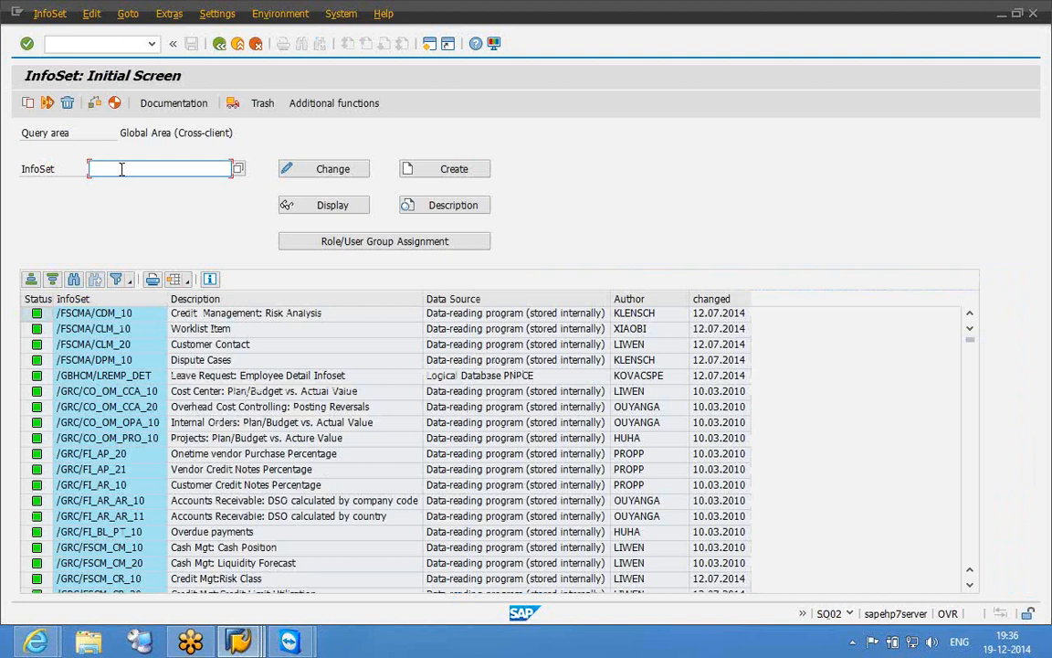
pyautogui.hotkey('ctrl', 'v')
pyautogui.press('Return')
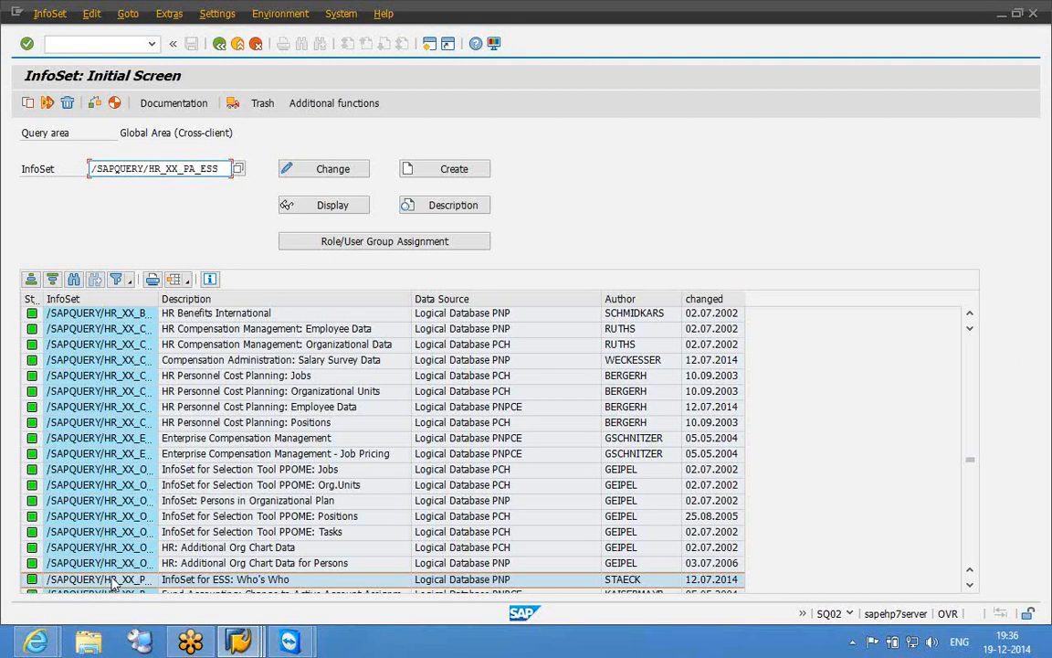
pyautogui.click(114, 582)
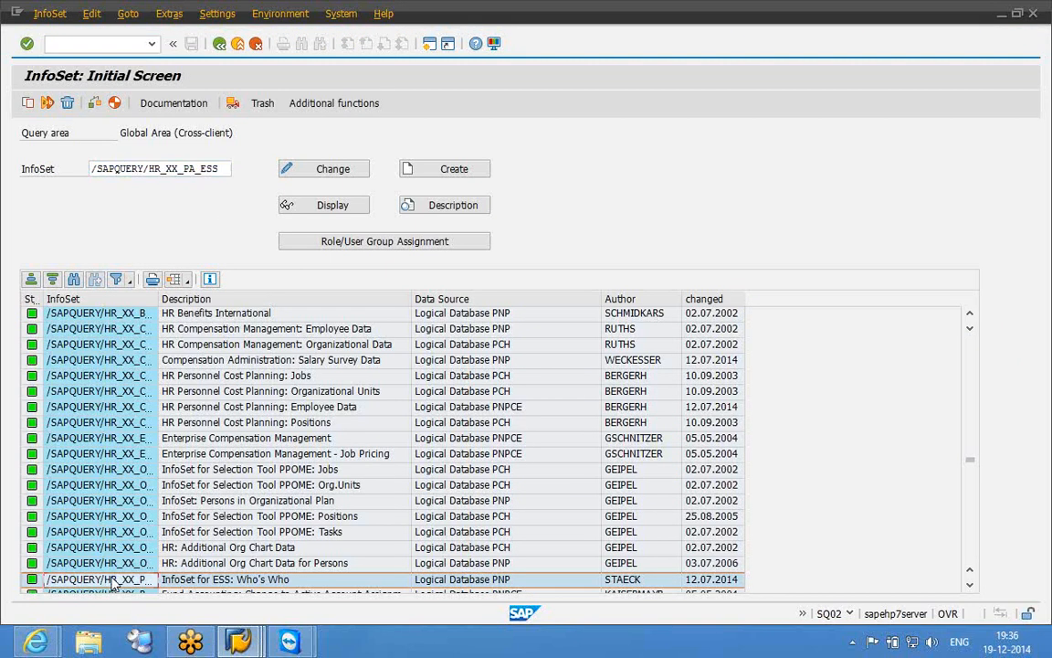
pyautogui.click(313, 205)
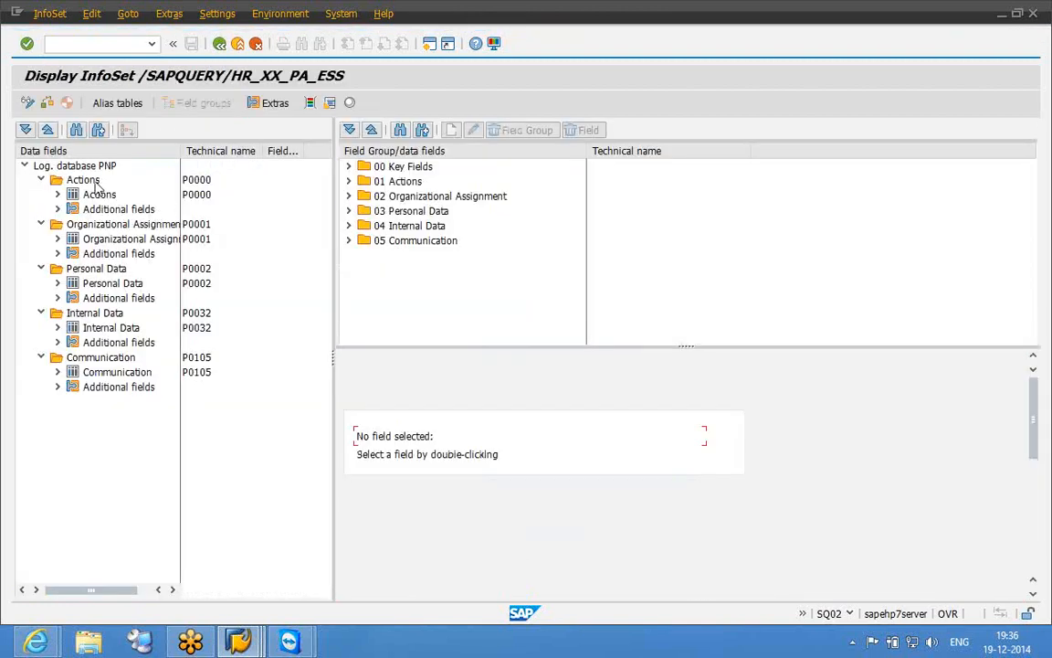
# - Examine the infotype nodes of the PNP logical database in the InfoSet's data fields, from Actions down to Communication
pyautogui.click(84, 180)
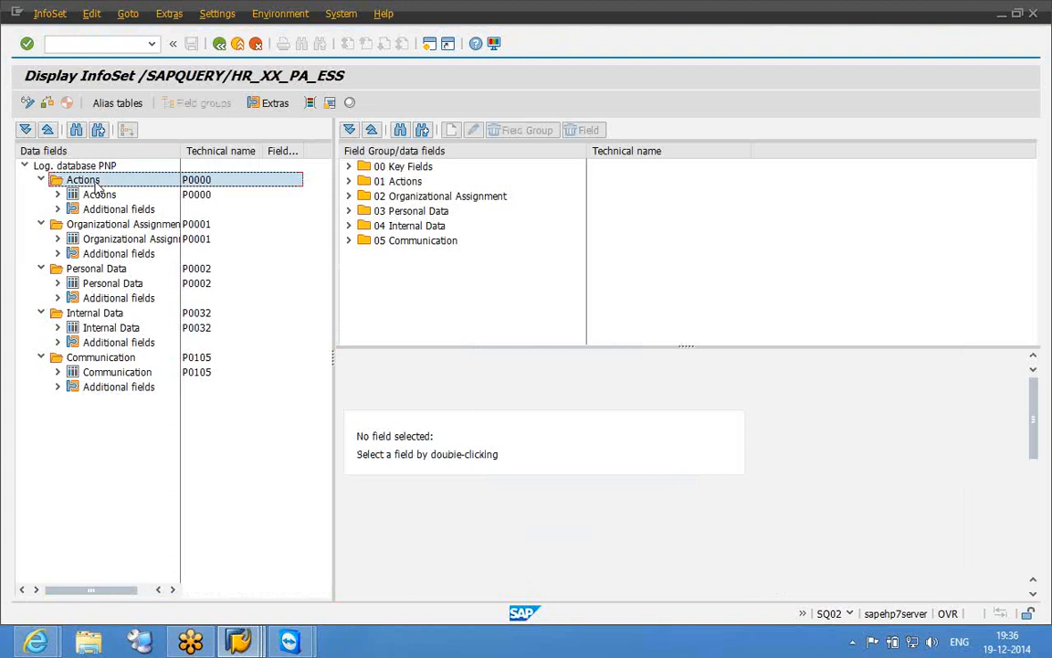
pyautogui.press('Down')
pyautogui.press('Down')
pyautogui.press('Down')
pyautogui.press('Down')
pyautogui.press('Down')
pyautogui.press('Down')
pyautogui.press('Down')
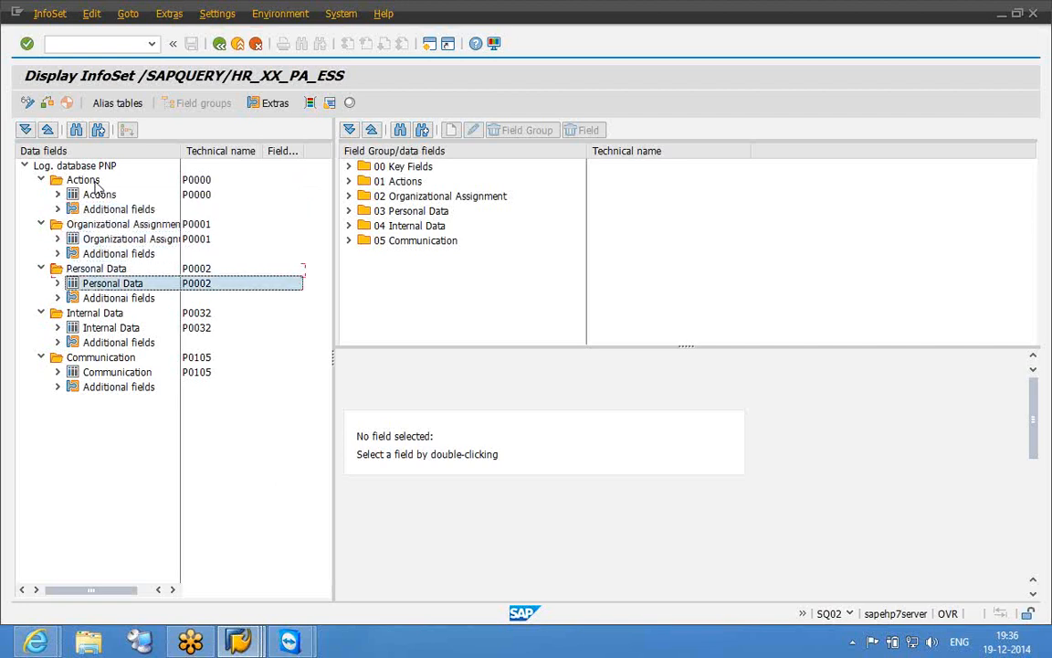
pyautogui.press('Down')
pyautogui.press('Down')
pyautogui.press('Down')
pyautogui.press('Down')
pyautogui.press('Down')
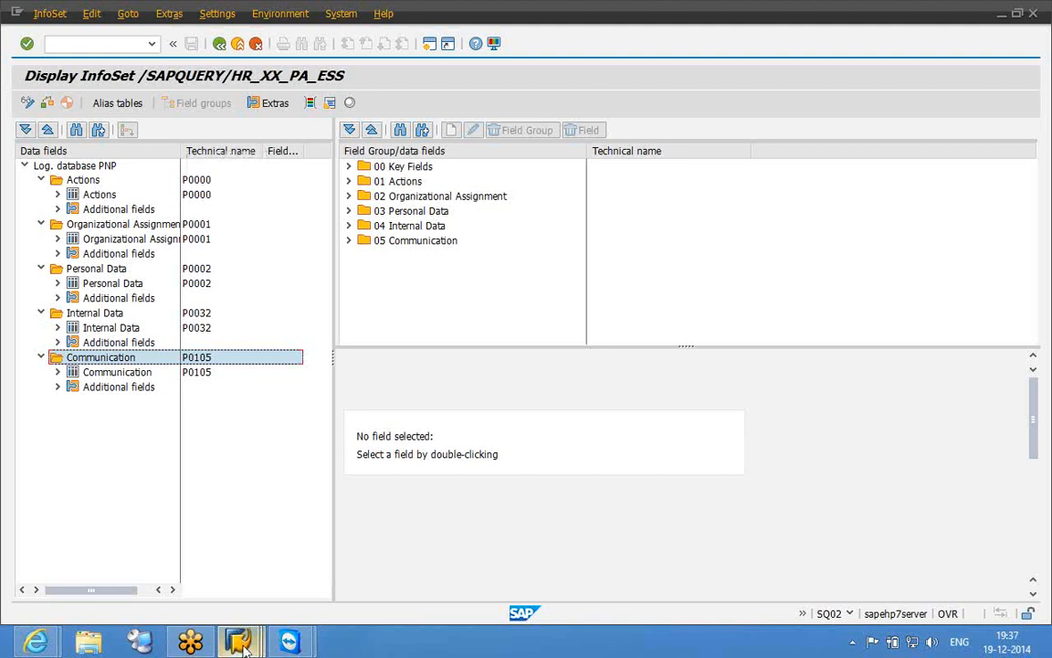
# - Switch to the ESS Who's Who maintenance session and look through the fields available in the InfoSet
pyautogui.moveTo(239, 644)
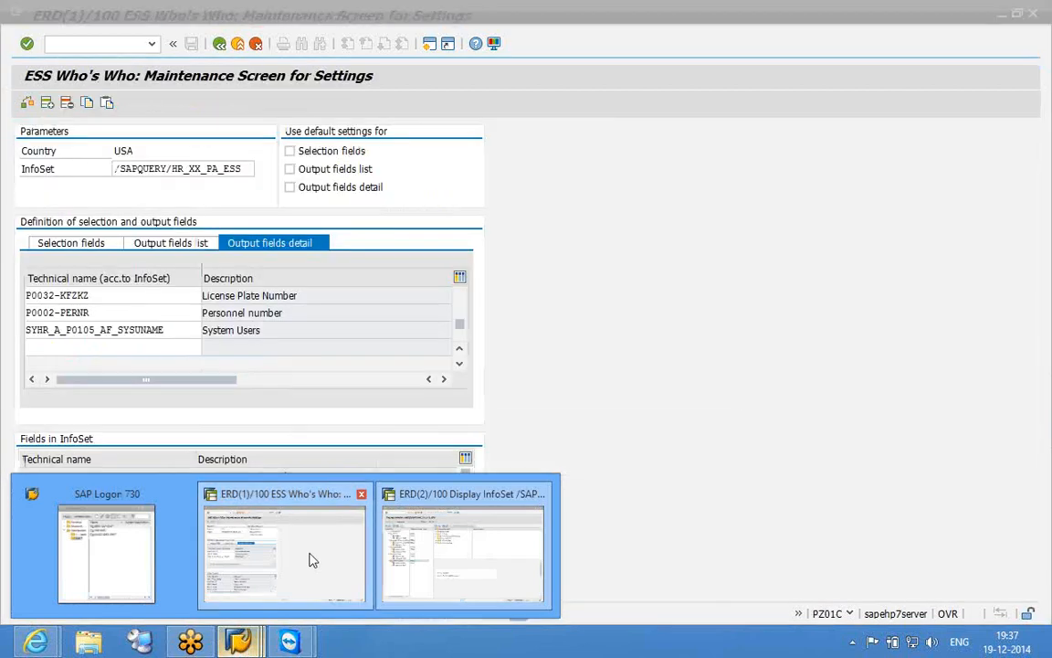
pyautogui.click(312, 559)
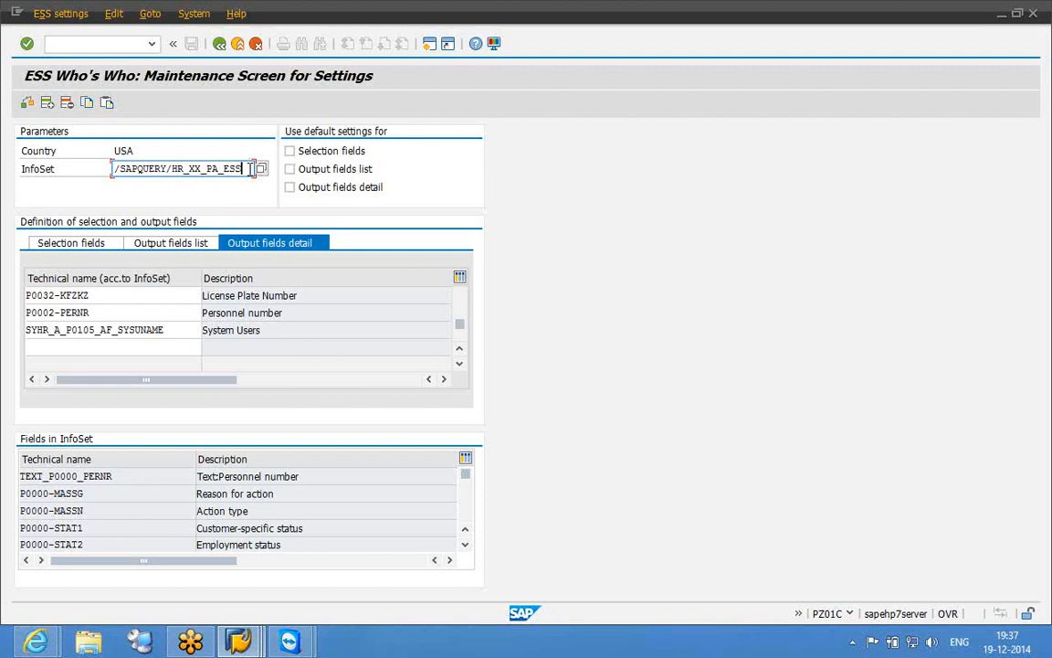
pyautogui.click(464, 509)
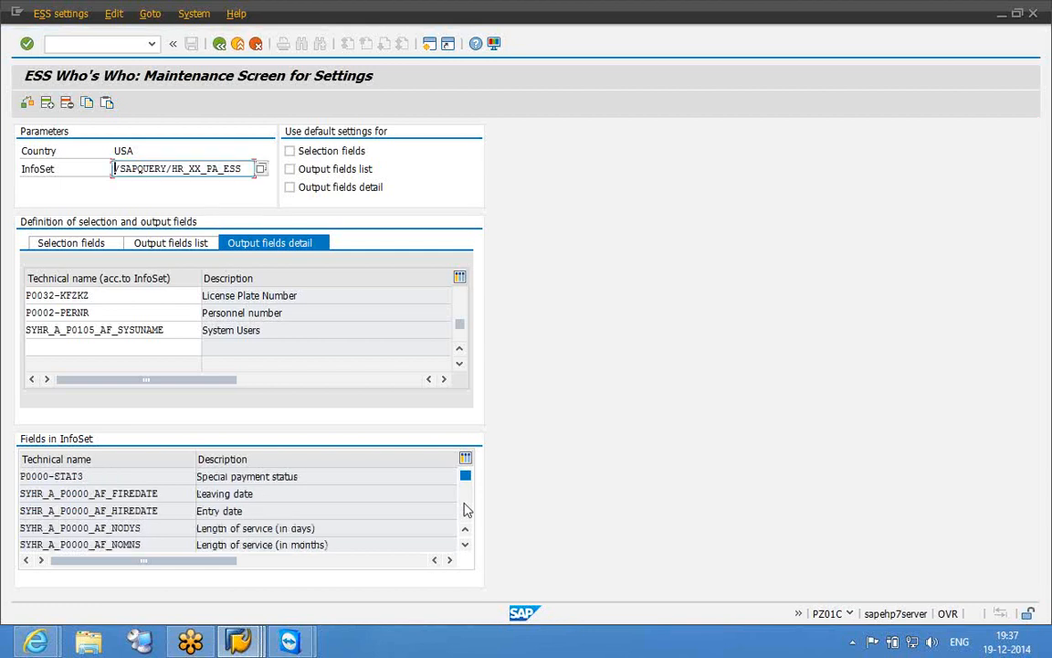
pyautogui.click(464, 510)
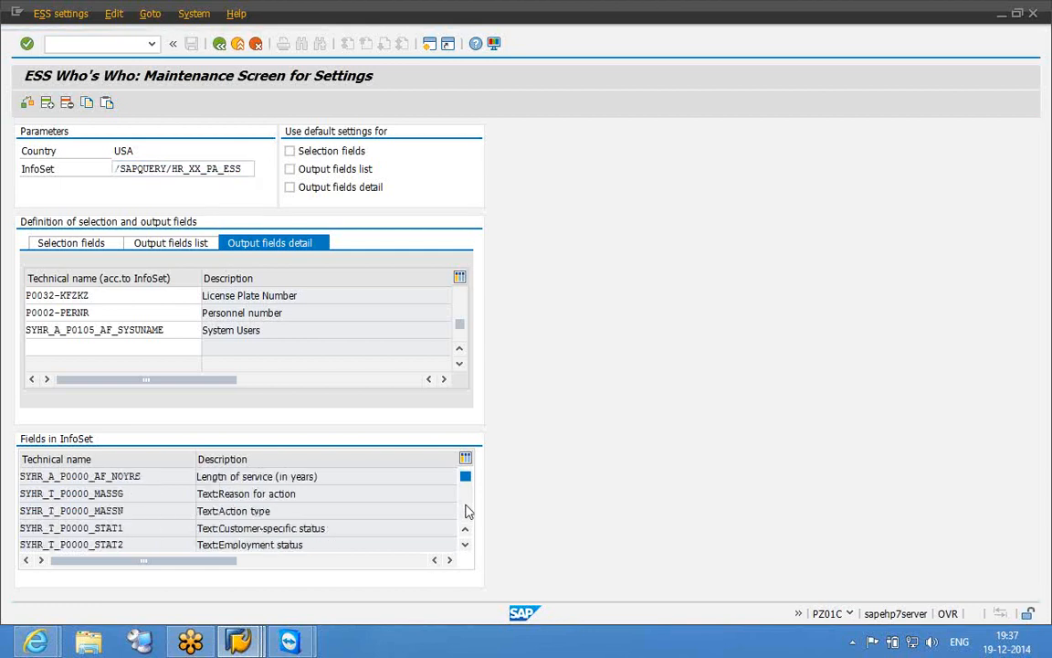
pyautogui.click(465, 516)
pyautogui.click(466, 516)
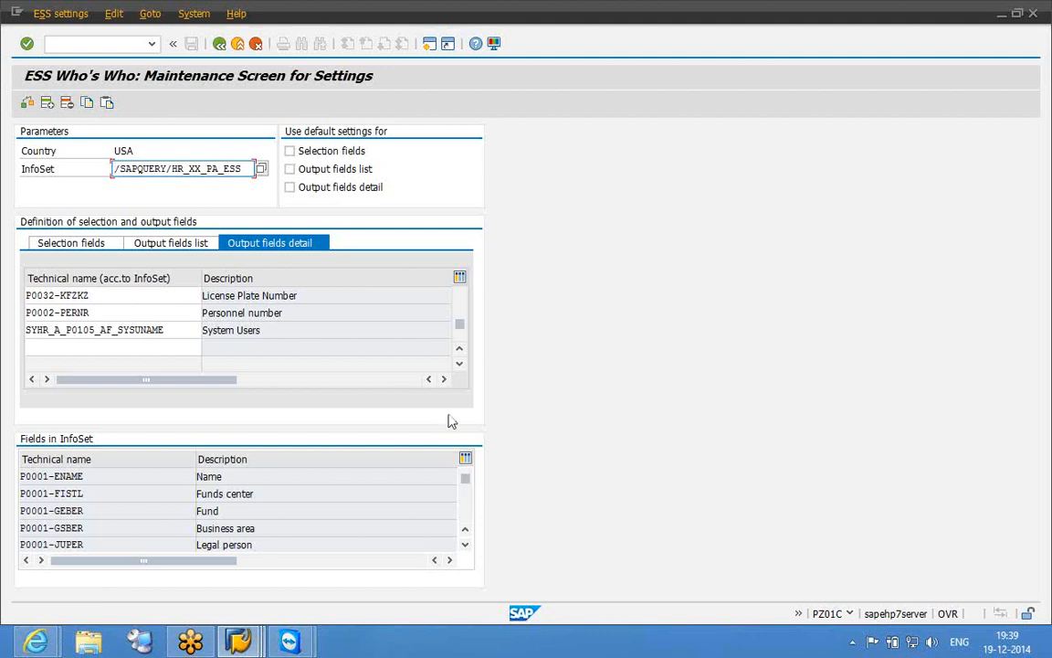
# - View the Who's Who settings for country 40 (India), and return to the IMG structure
pyautogui.click(219, 44)
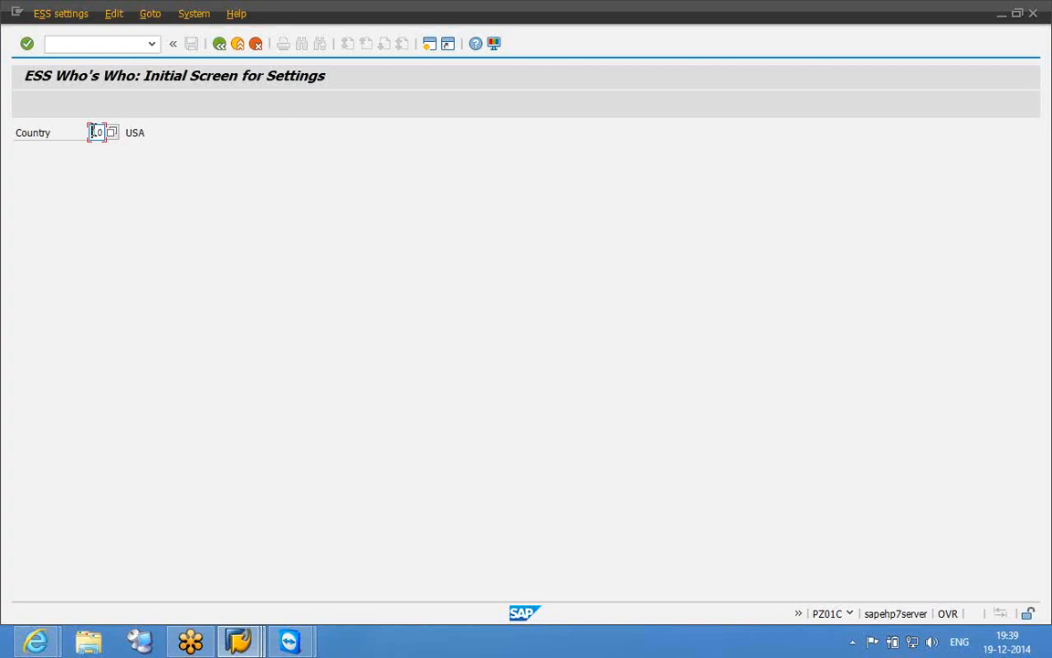
pyautogui.press('Return')
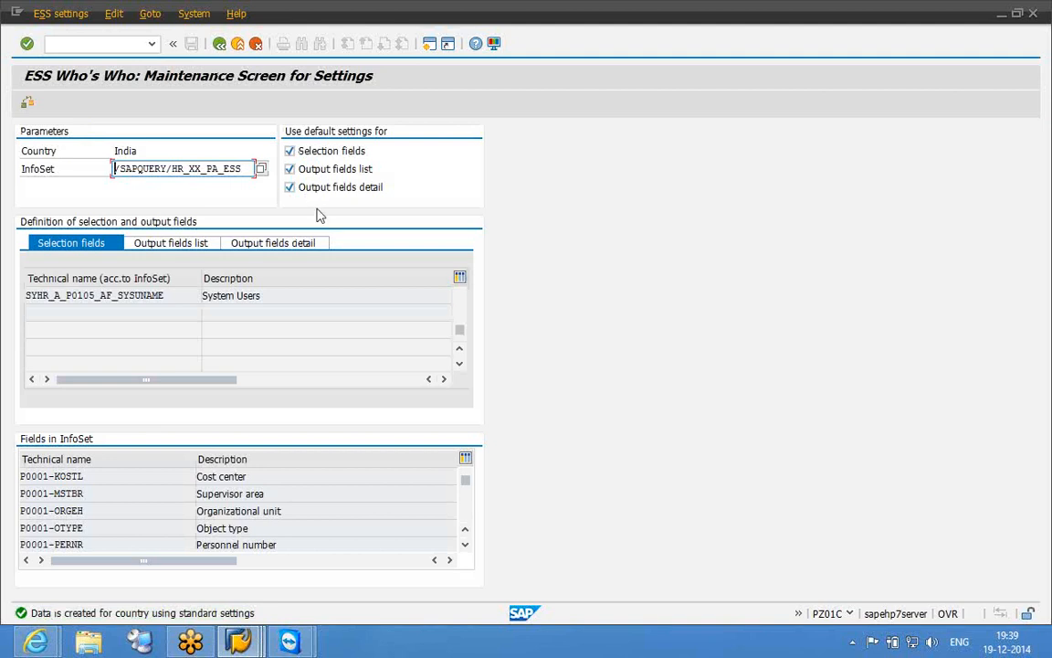
pyautogui.click(219, 45)
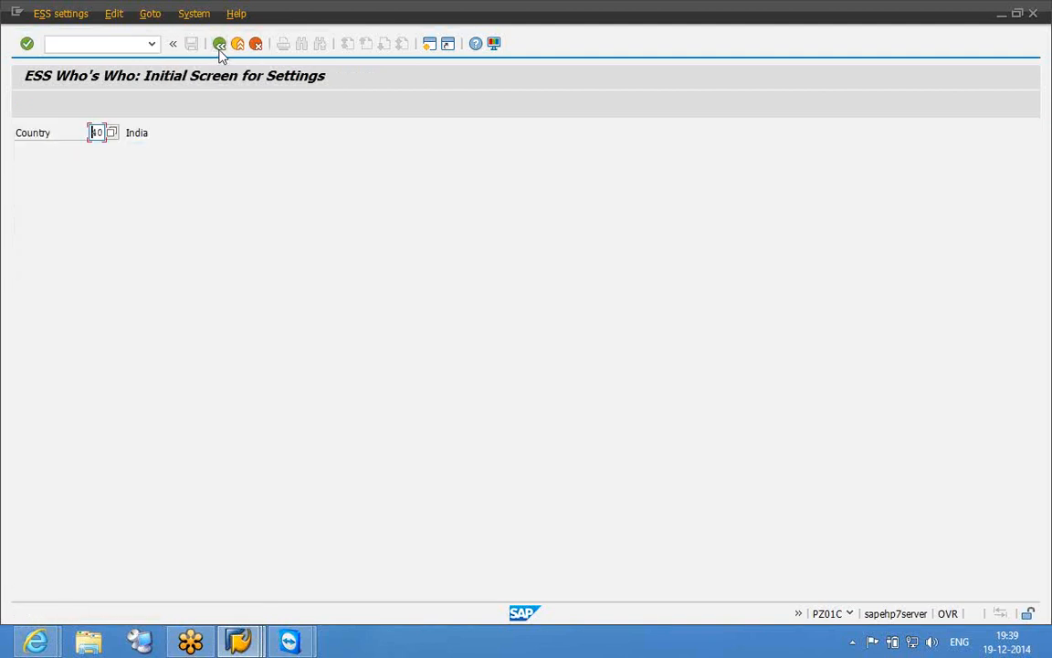
pyautogui.click(219, 45)
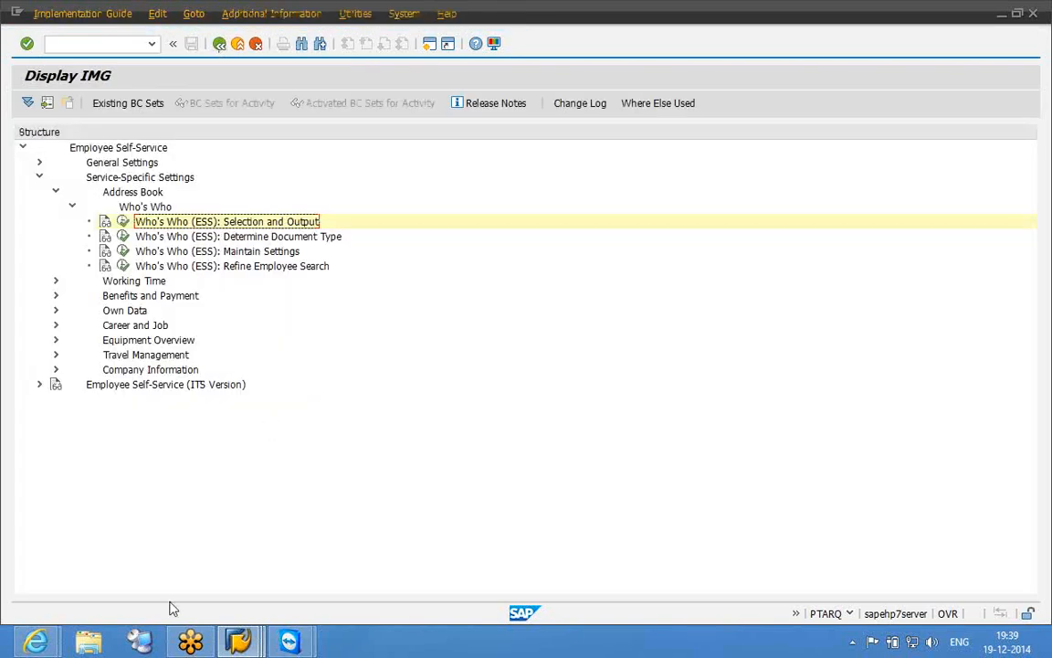
# - Check the employee profile in the remote portal session in TeamViewer, and return to the SAP IMG
pyautogui.click(288, 641)
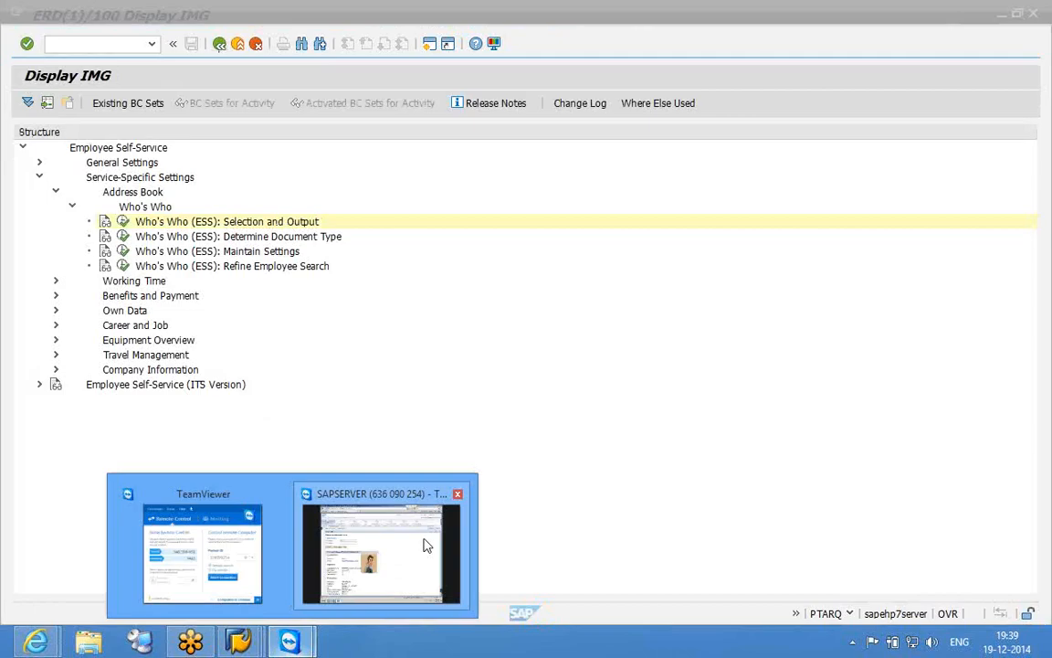
pyautogui.click(425, 546)
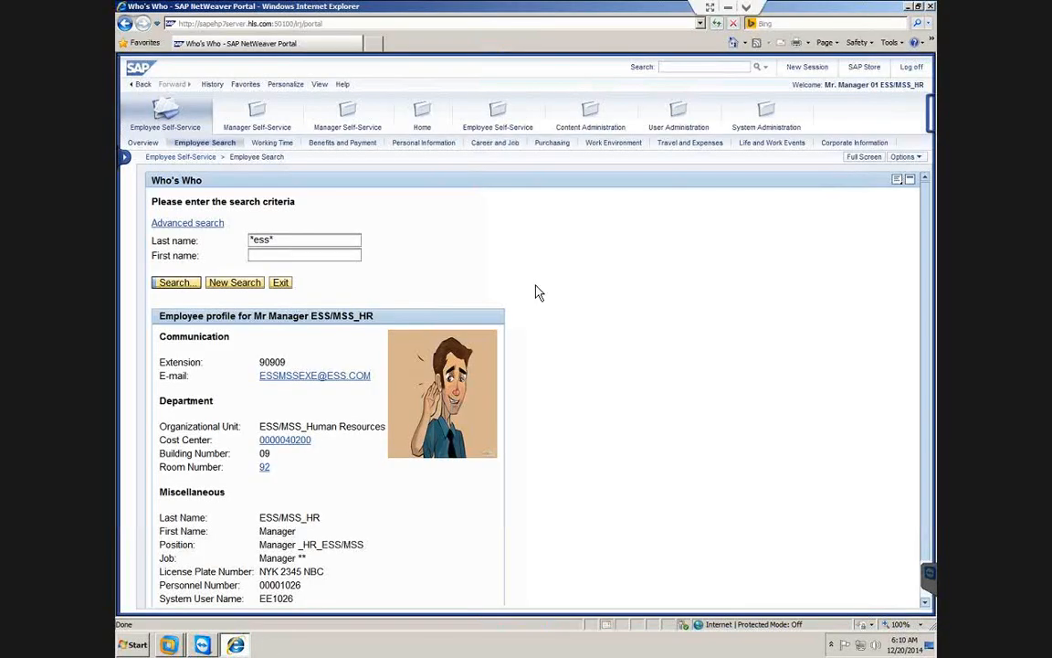
pyautogui.click(729, 9)
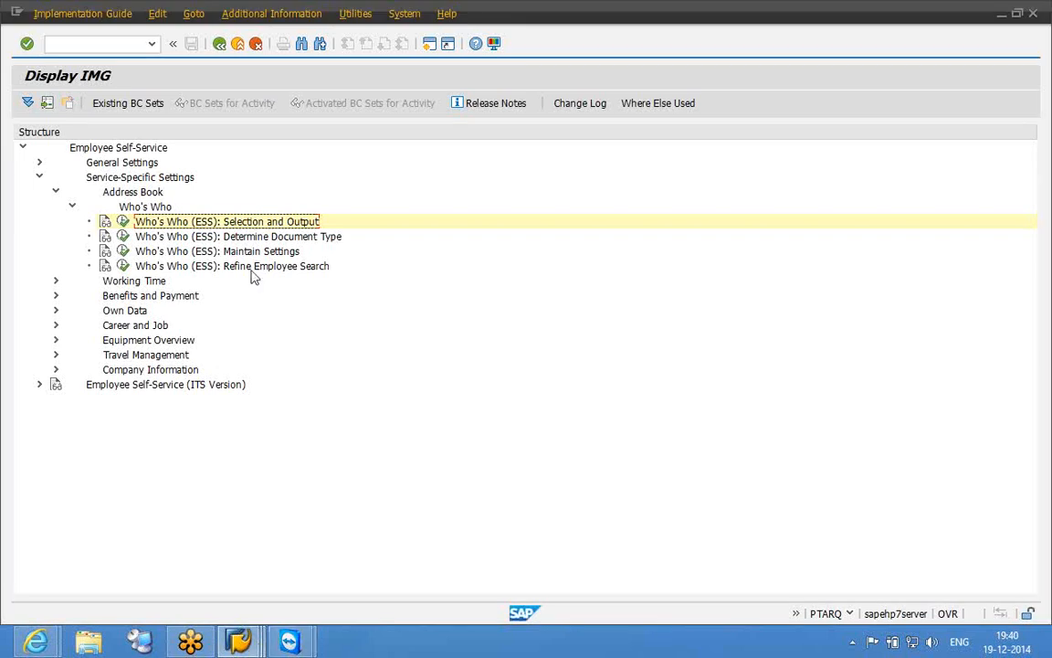
# - Inspect the passport photo document type under Who's Who (ESS): Determine Document Type, and return to the IMG
pyautogui.click(198, 237)
pyautogui.click(122, 237)
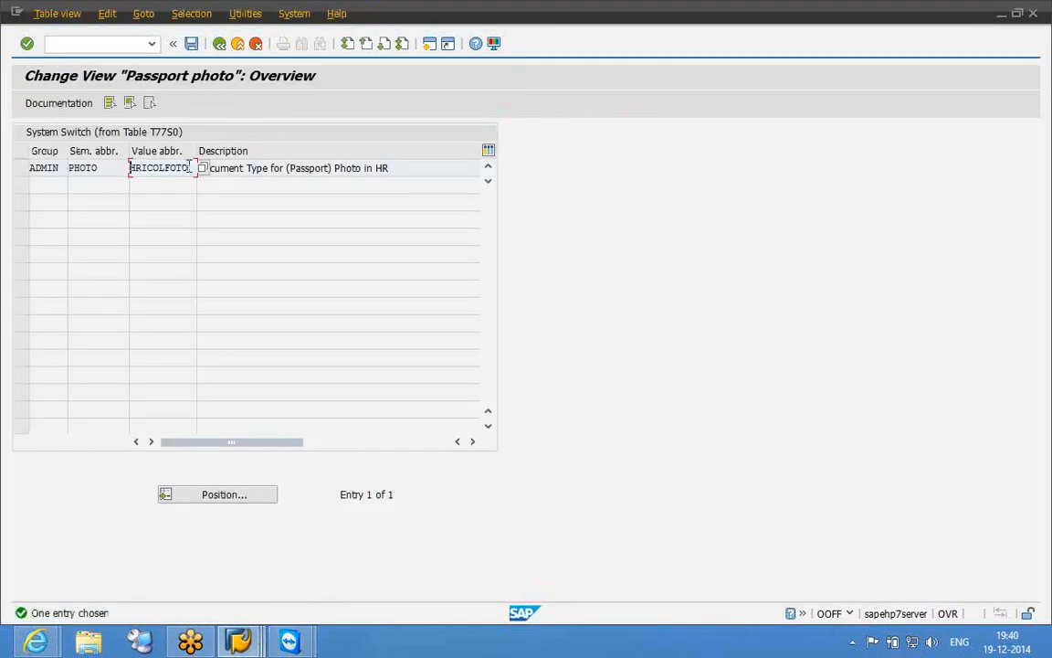
pyautogui.moveTo(189, 168); pyautogui.dragTo(129, 170)
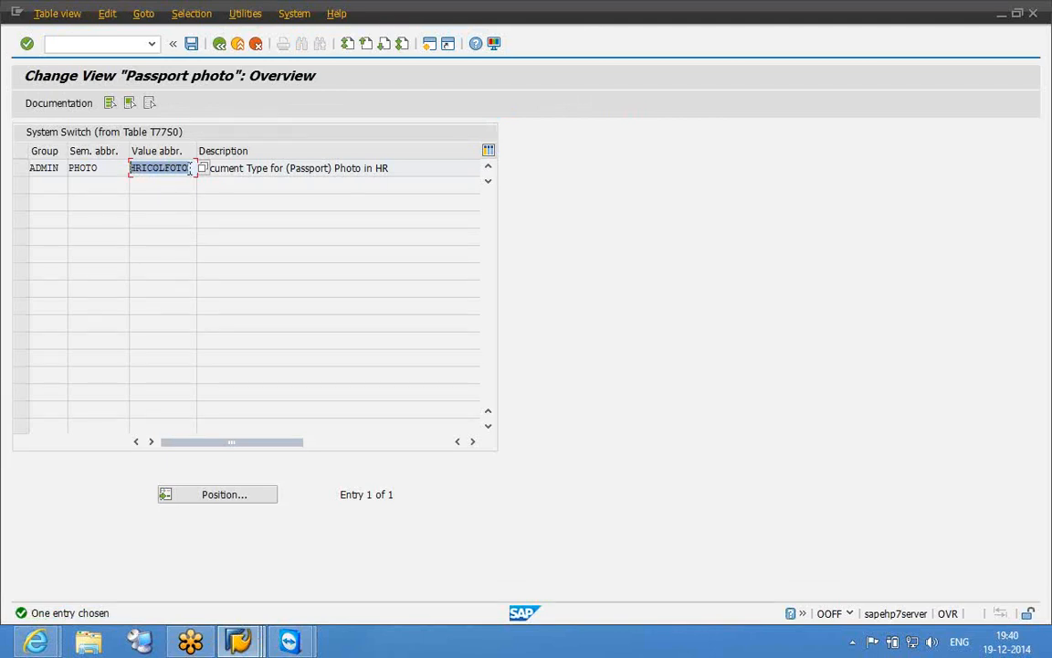
pyautogui.click(190, 168)
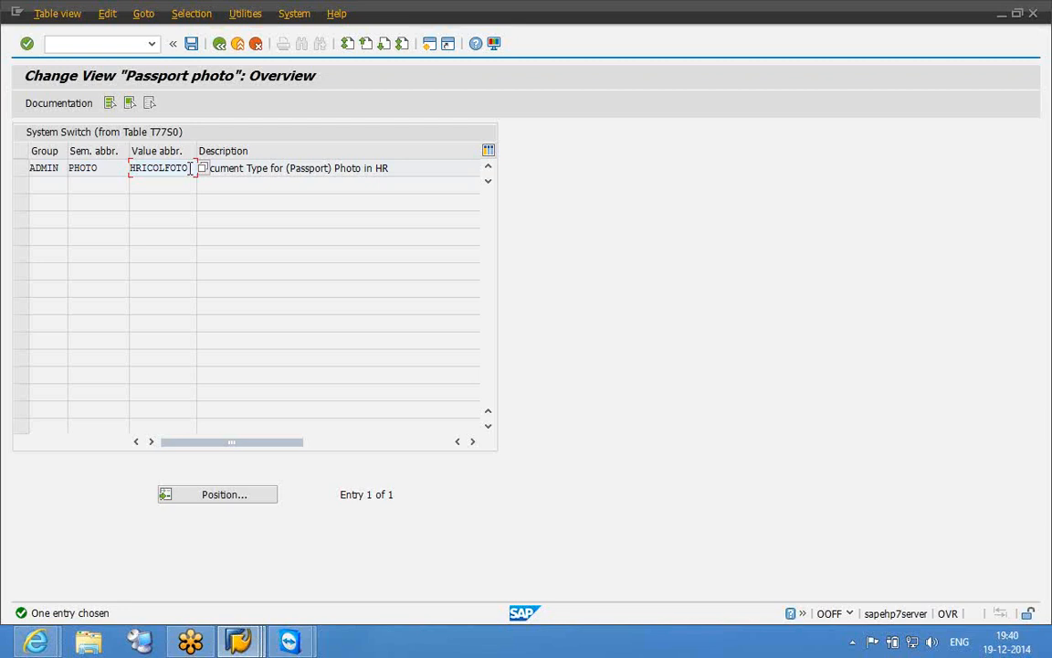
pyautogui.press('F3')
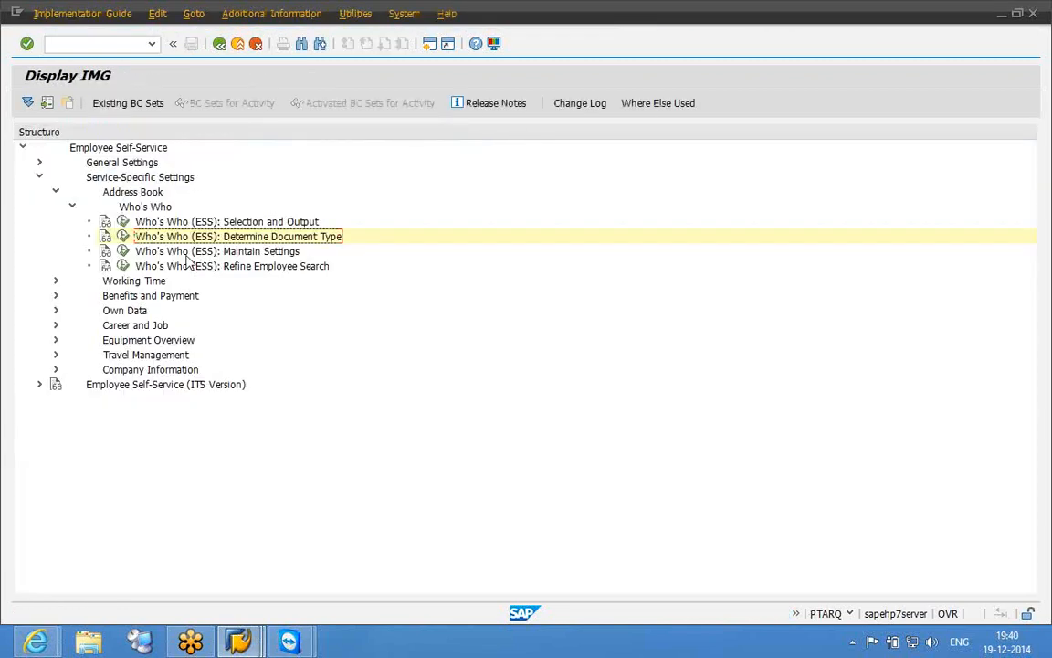
# - In Who's Who (ESS): Maintain Settings, allow access to "Organizational environment" and save the settings
pyautogui.click(124, 251)
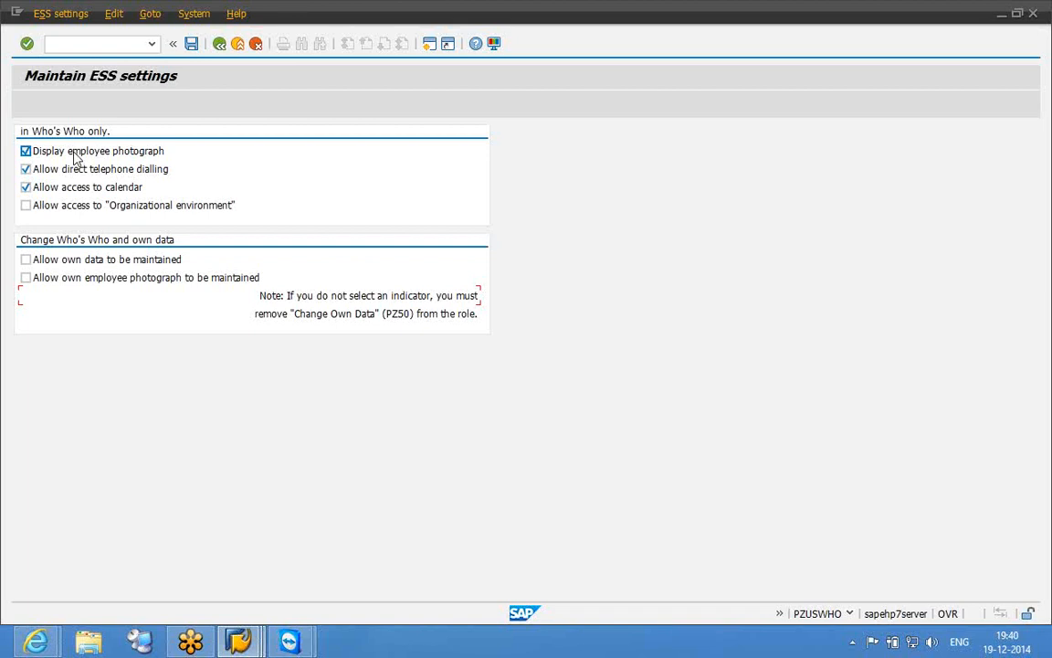
pyautogui.click(26, 206)
pyautogui.press('Down')
pyautogui.press('Down')
pyautogui.press('Down')
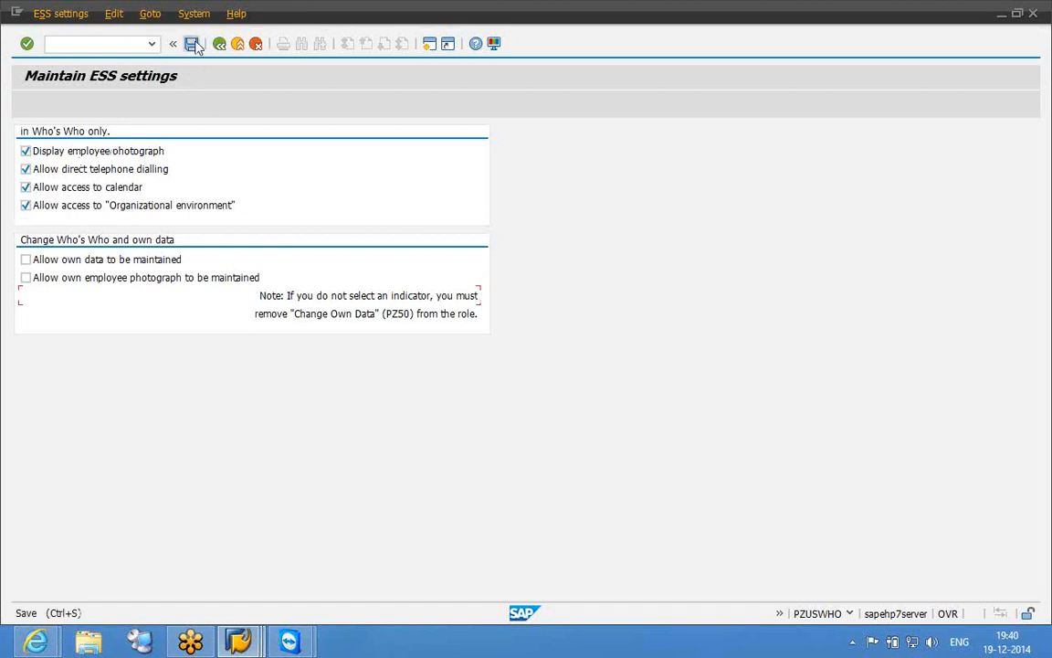
pyautogui.click(192, 43)
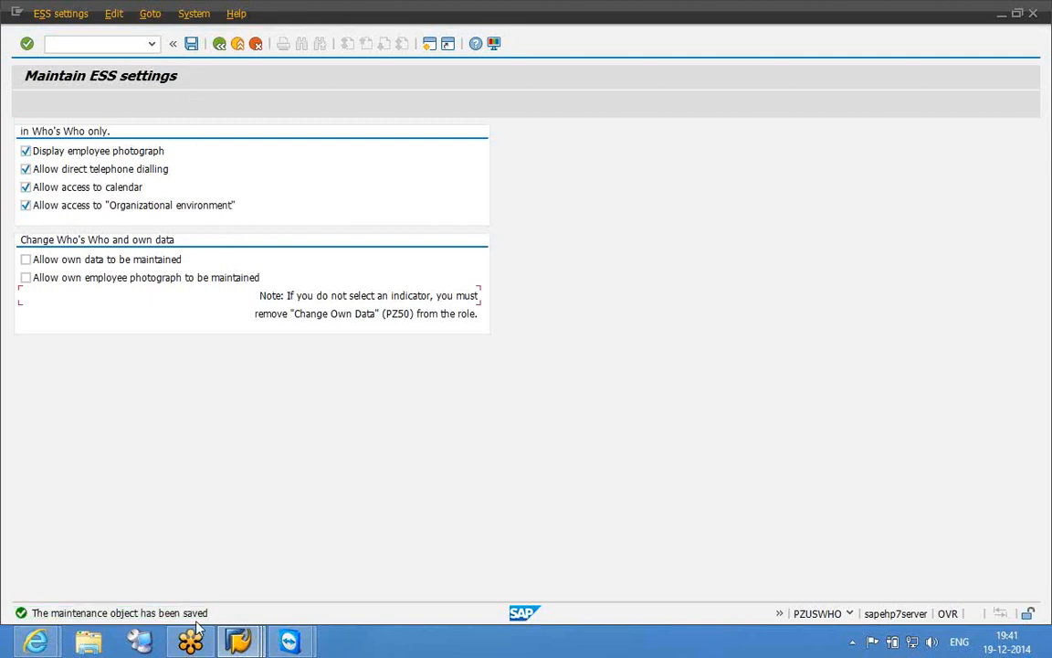
# - Switch to the remote portal session in TeamViewer, check the profile's organizational unit and refresh the Who's Who page
pyautogui.click(290, 644)
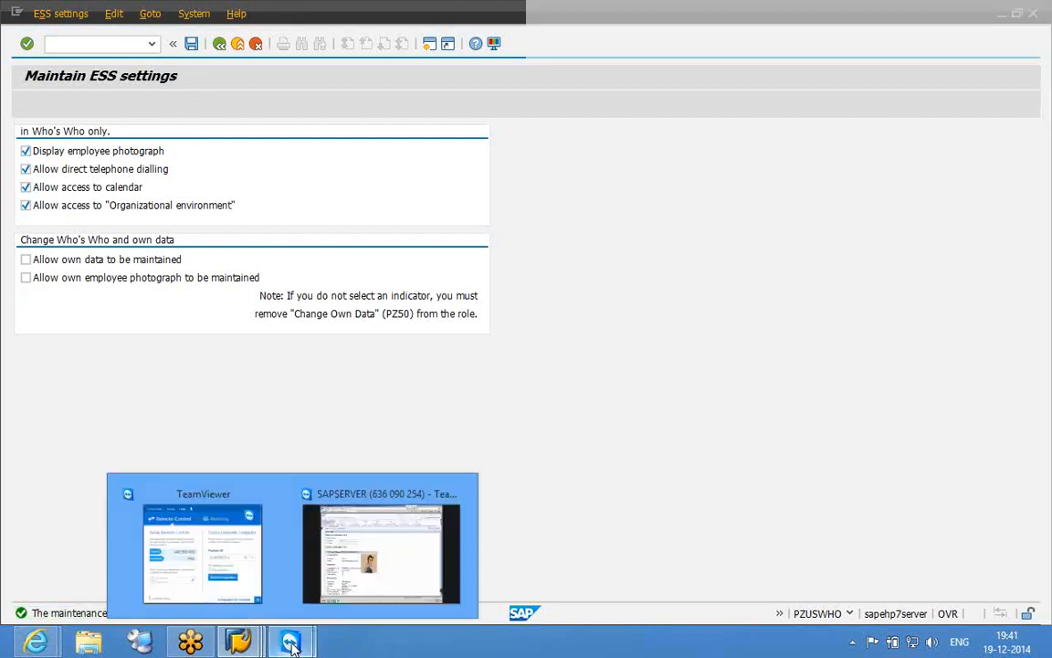
pyautogui.click(407, 540)
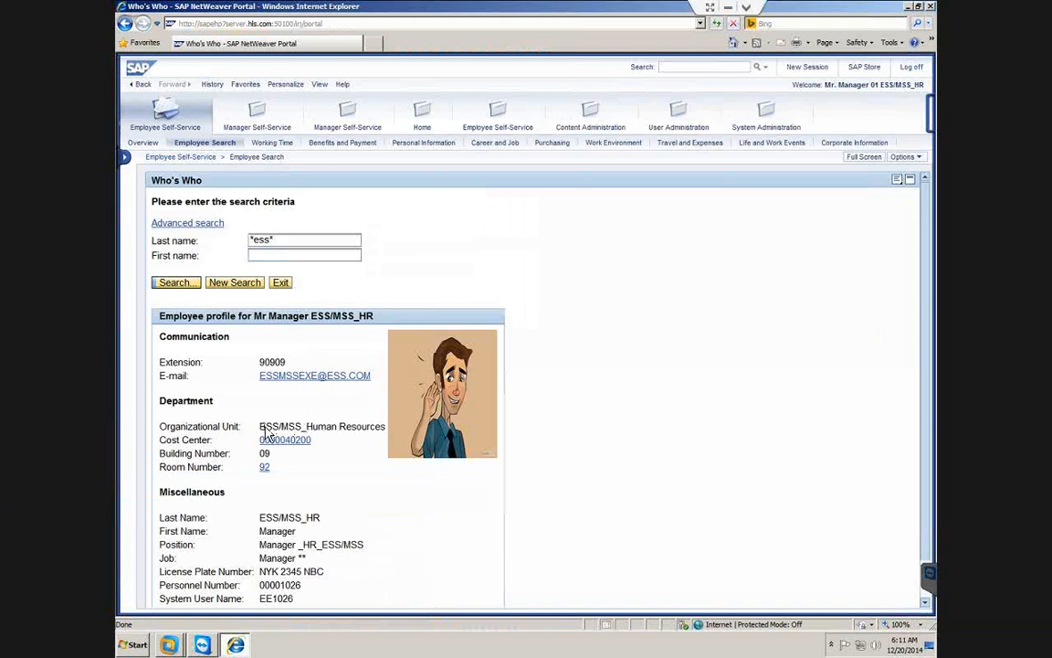
pyautogui.moveTo(259, 427); pyautogui.dragTo(377, 430)
pyautogui.click(377, 435)
pyautogui.click(900, 157)
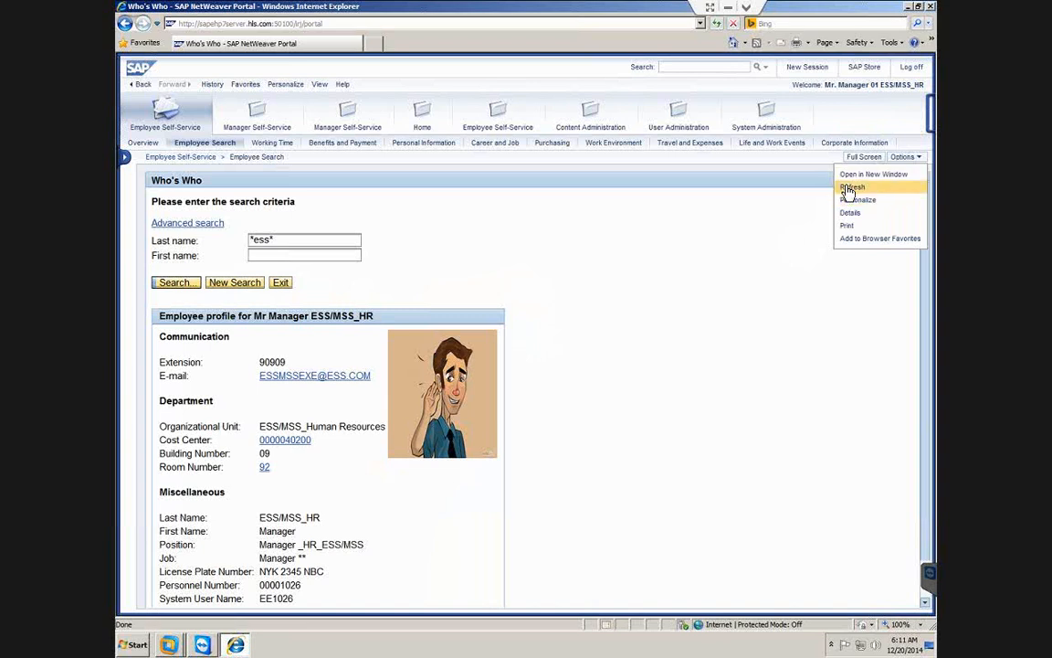
pyautogui.click(849, 188)
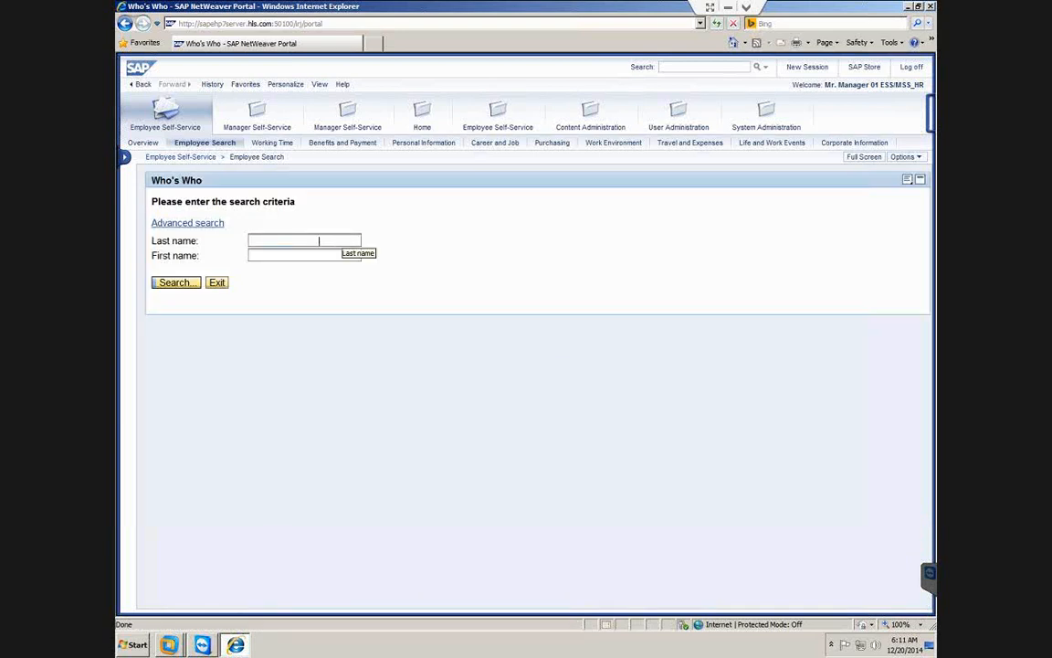
# - Search Who's Who for last name *ess* and open the manager's profile in the last result row
pyautogui.click(319, 240)
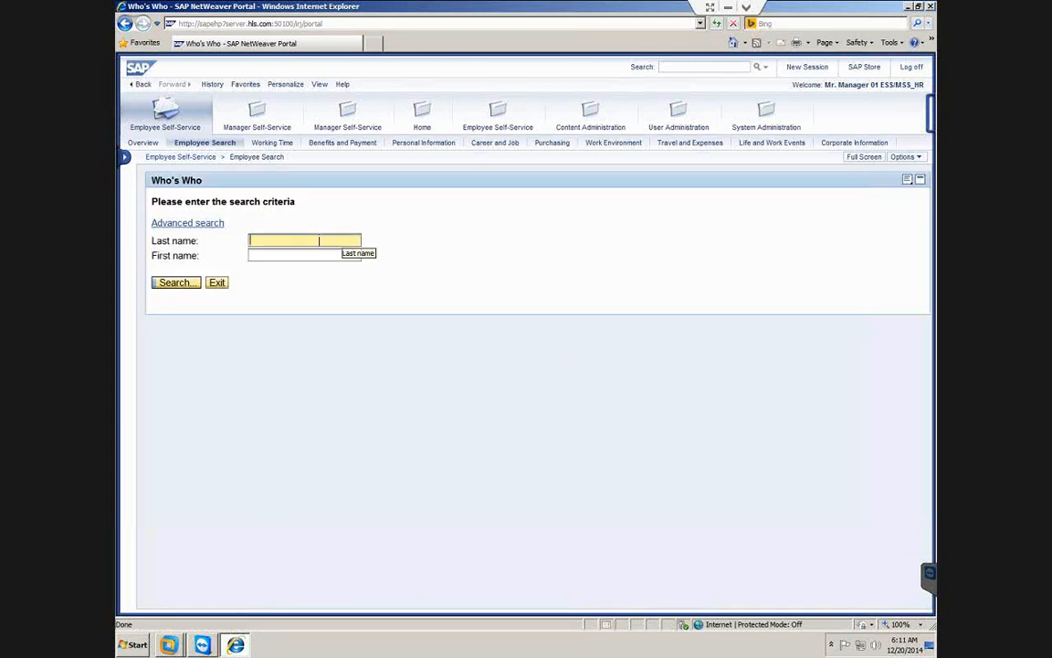
pyautogui.write('*ess*')
pyautogui.press('Return')
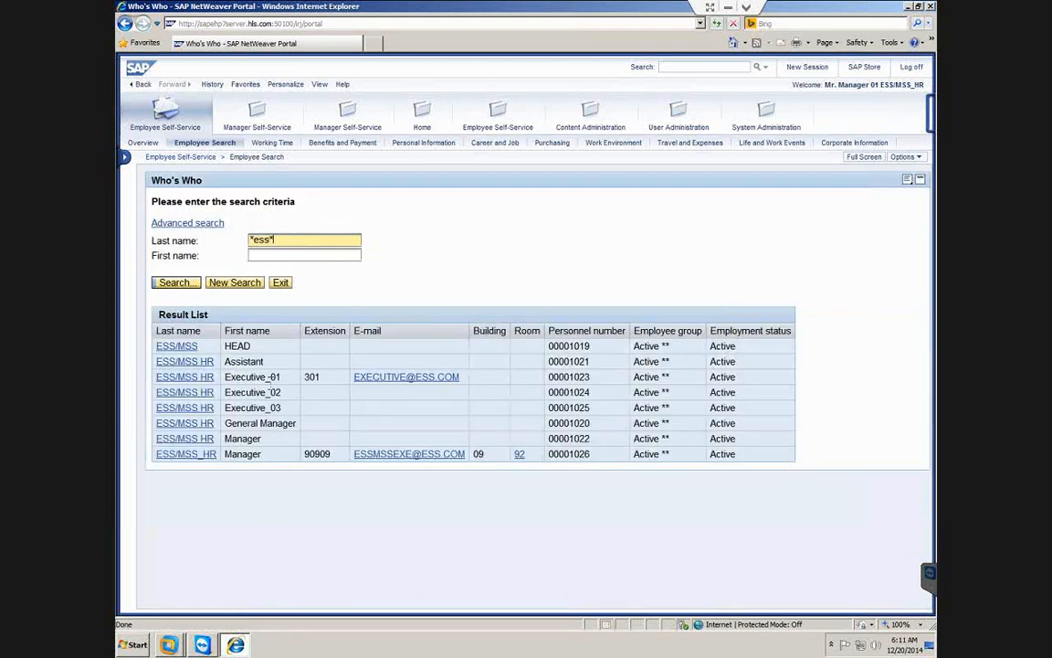
pyautogui.click(205, 457)
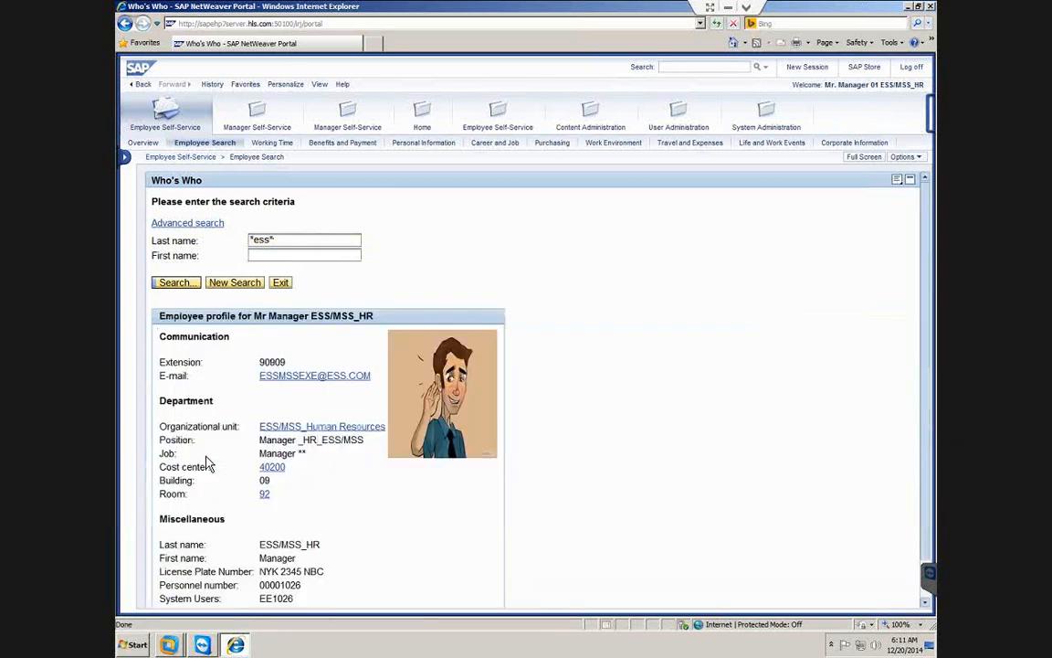
# - View the organizational chart from the profile's organizational unit, request its superior level and close the chart window
pyautogui.click(335, 433)
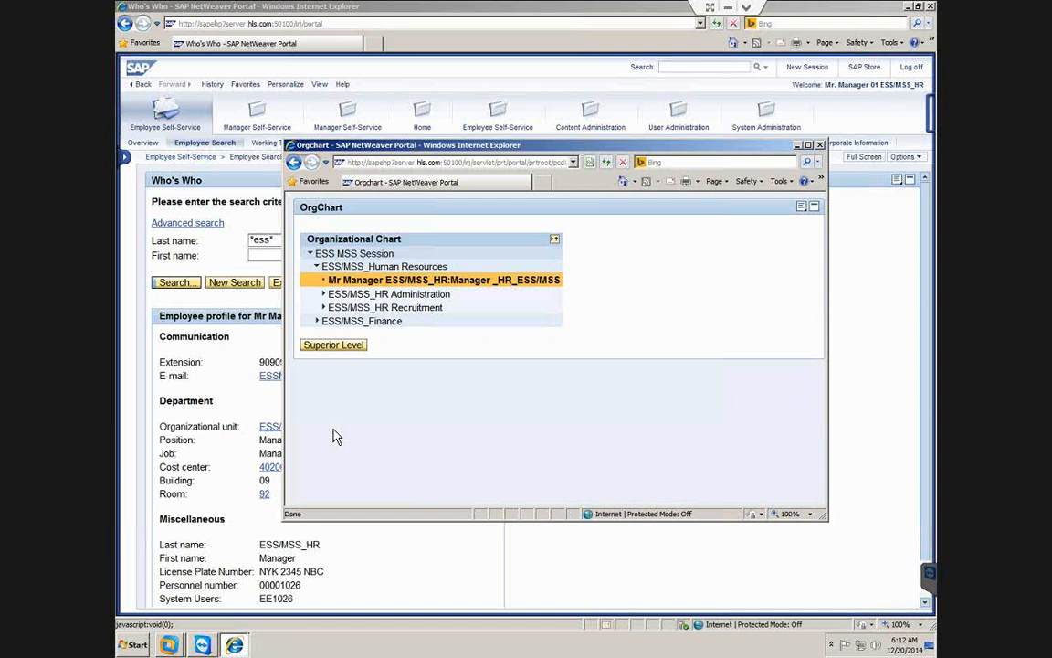
pyautogui.click(339, 352)
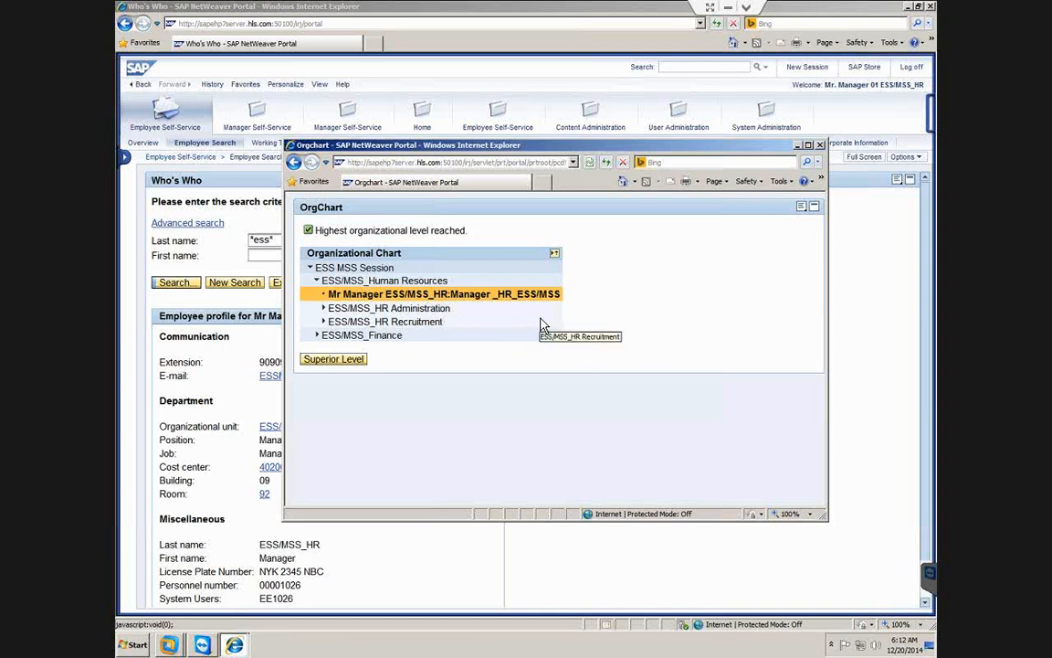
pyautogui.click(821, 145)
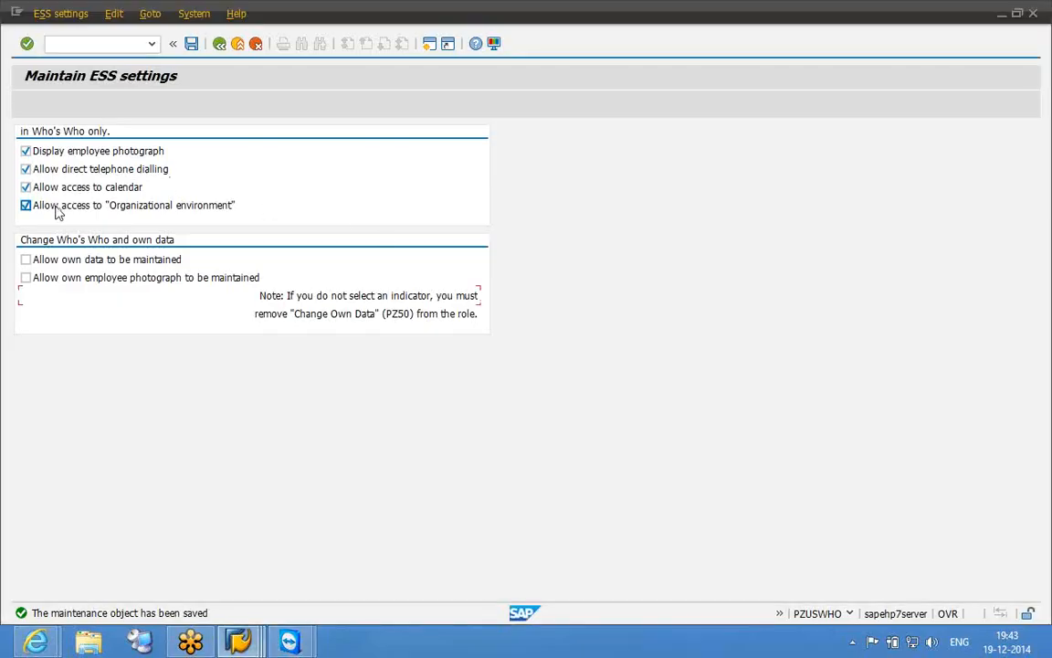
# - Back in the SAP ESS settings, disable the employee photograph display for Who's Who and save
pyautogui.click(48, 154)
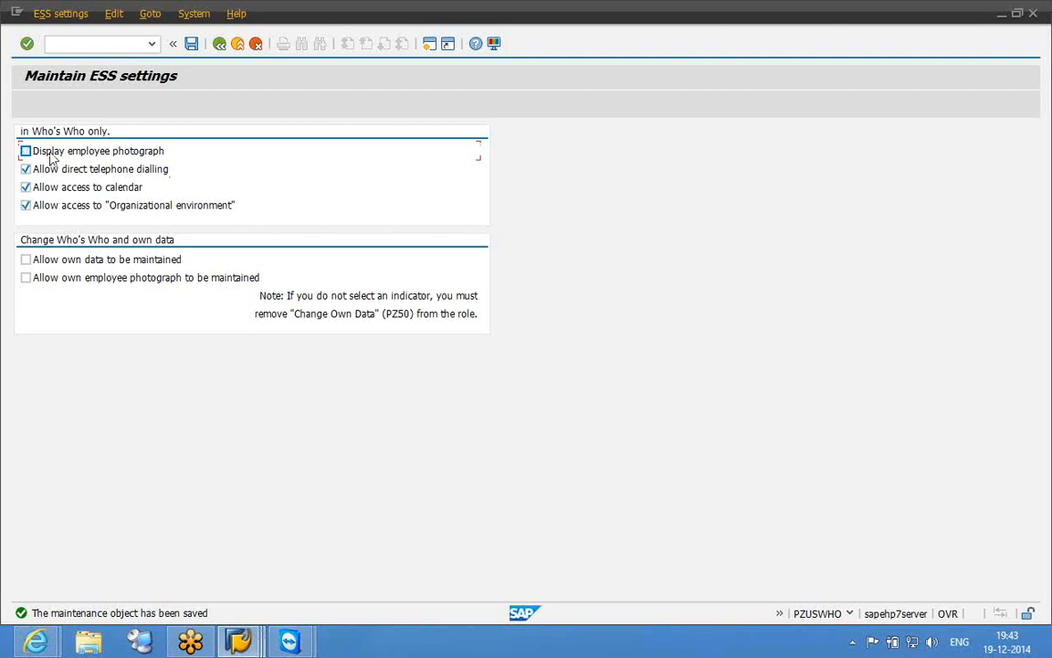
pyautogui.click(193, 46)
# - Switch to the remote portal session in TeamViewer and refresh the Who's Who page
pyautogui.click(37, 641)
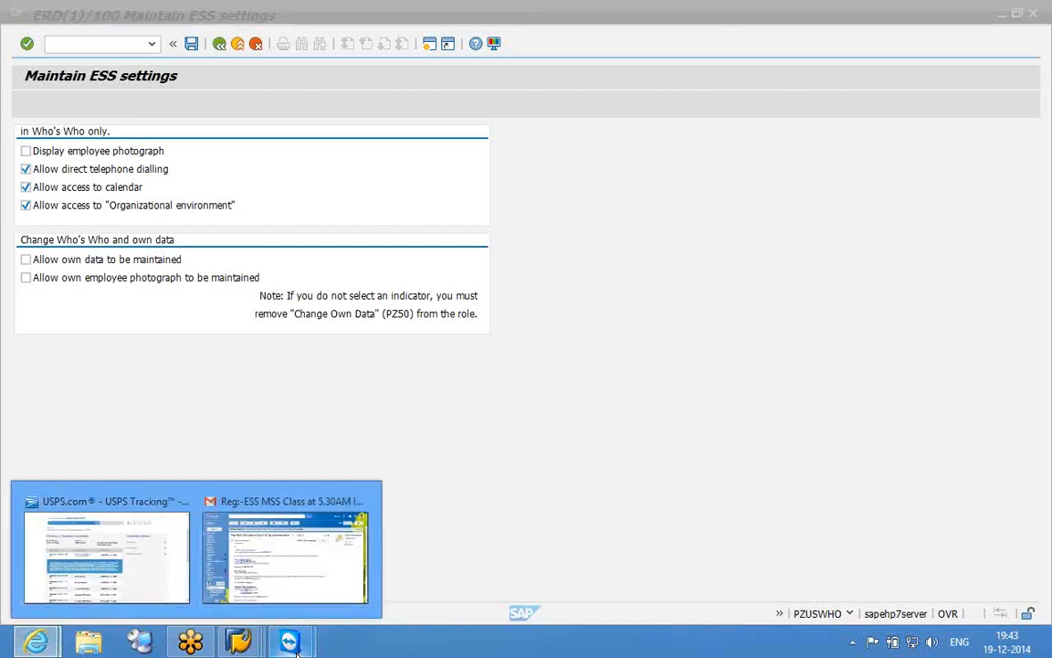
pyautogui.moveTo(292, 646)
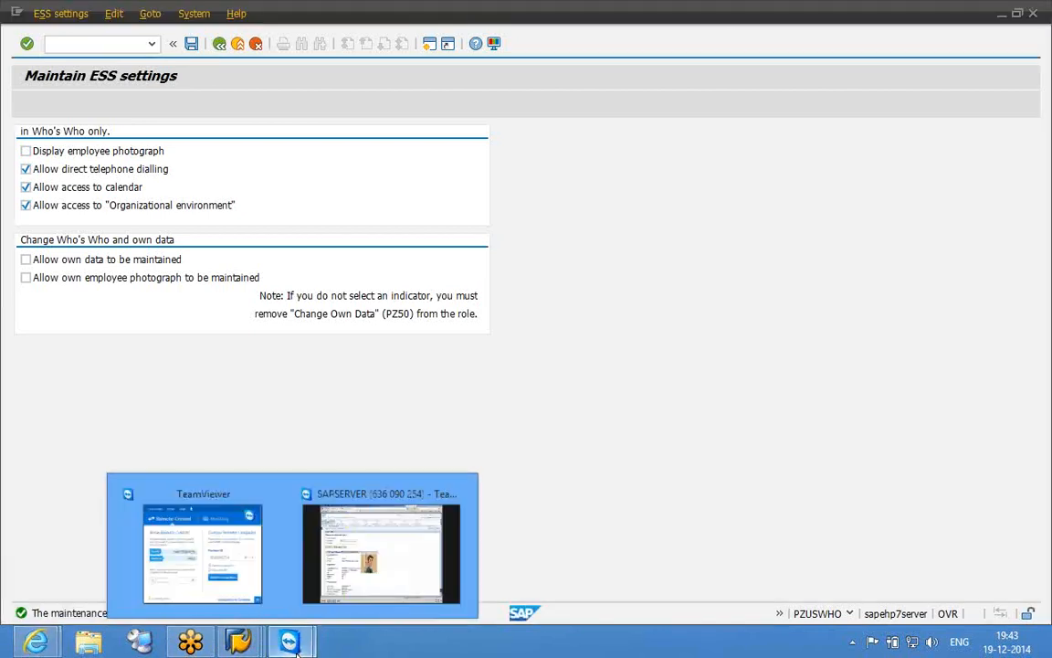
pyautogui.click(420, 556)
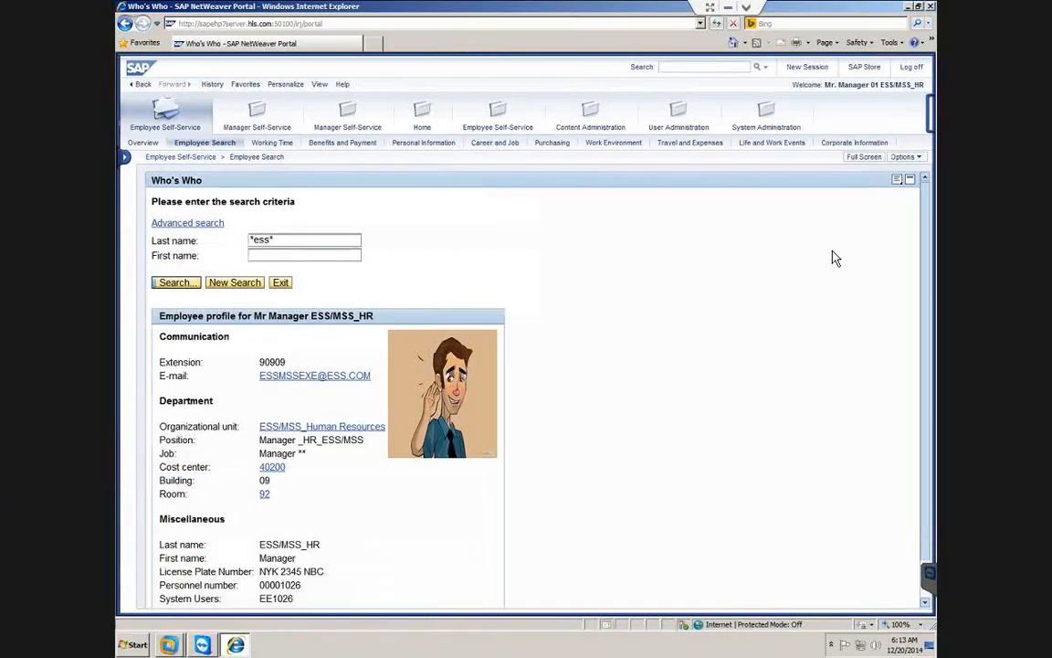
pyautogui.click(904, 158)
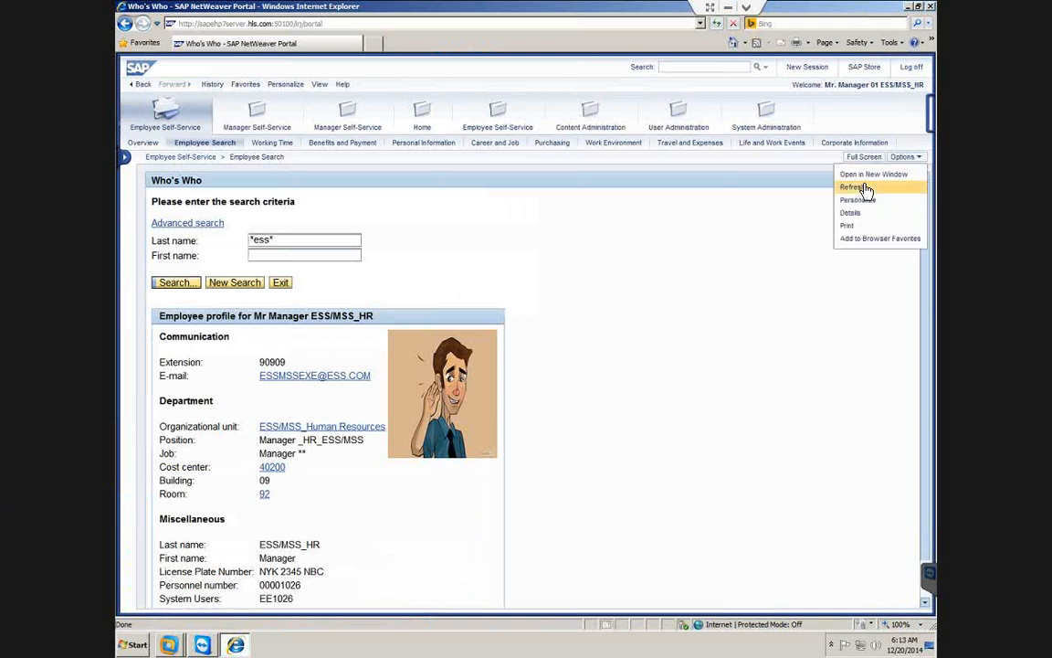
pyautogui.click(862, 189)
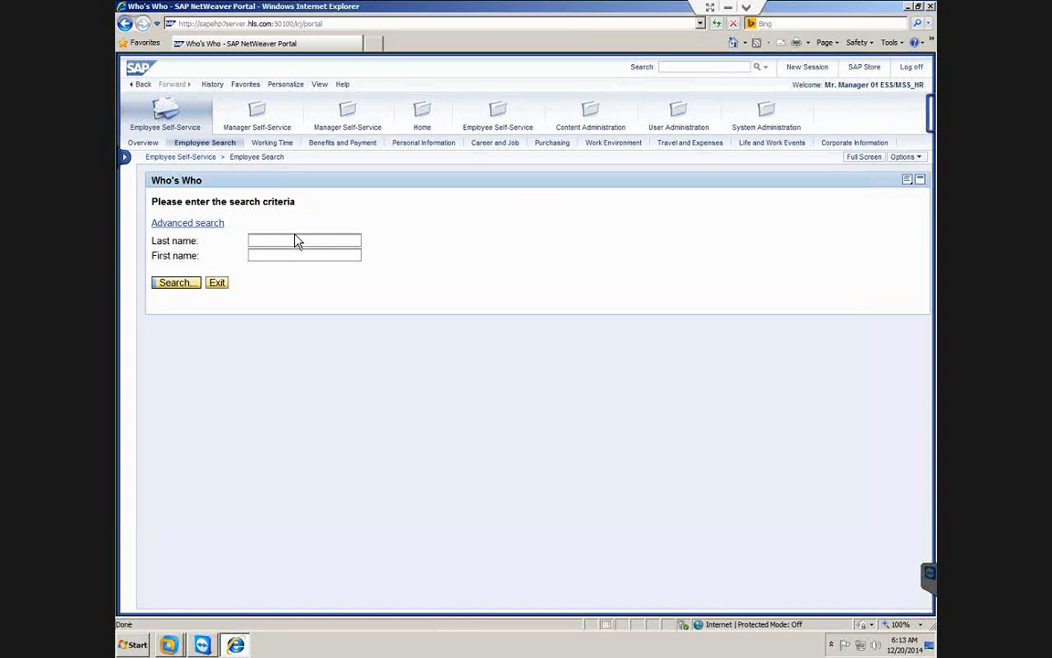
# - Search Who's Who for last name *ESS* and open the manager's profile in the last result row to check the photograph
pyautogui.click(296, 239)
pyautogui.write('*ESS*')
pyautogui.press('Return')
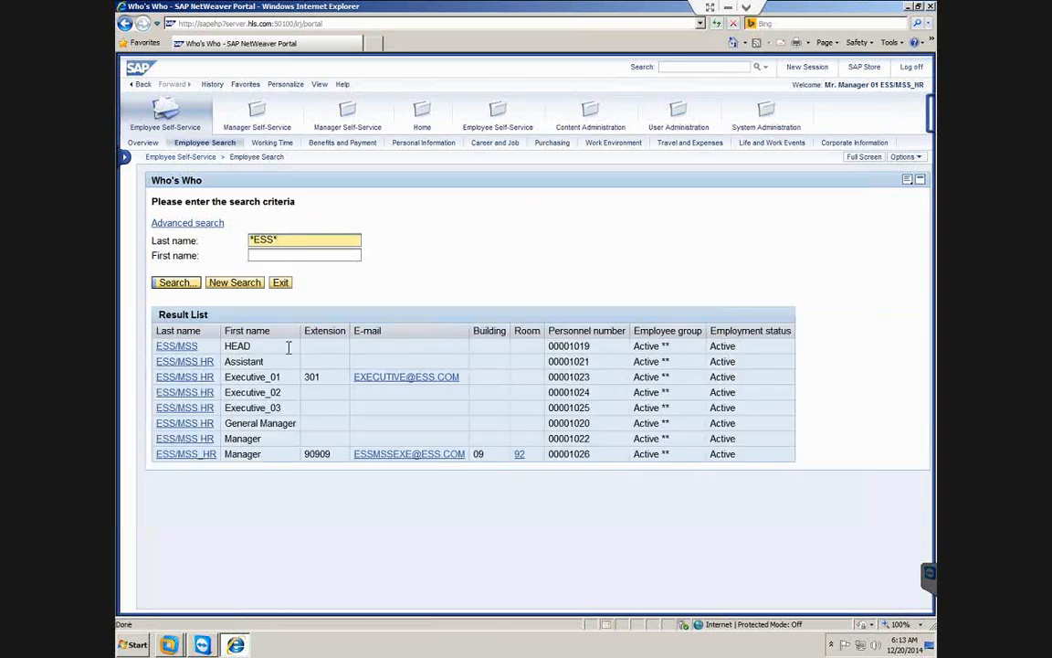
pyautogui.click(210, 455)
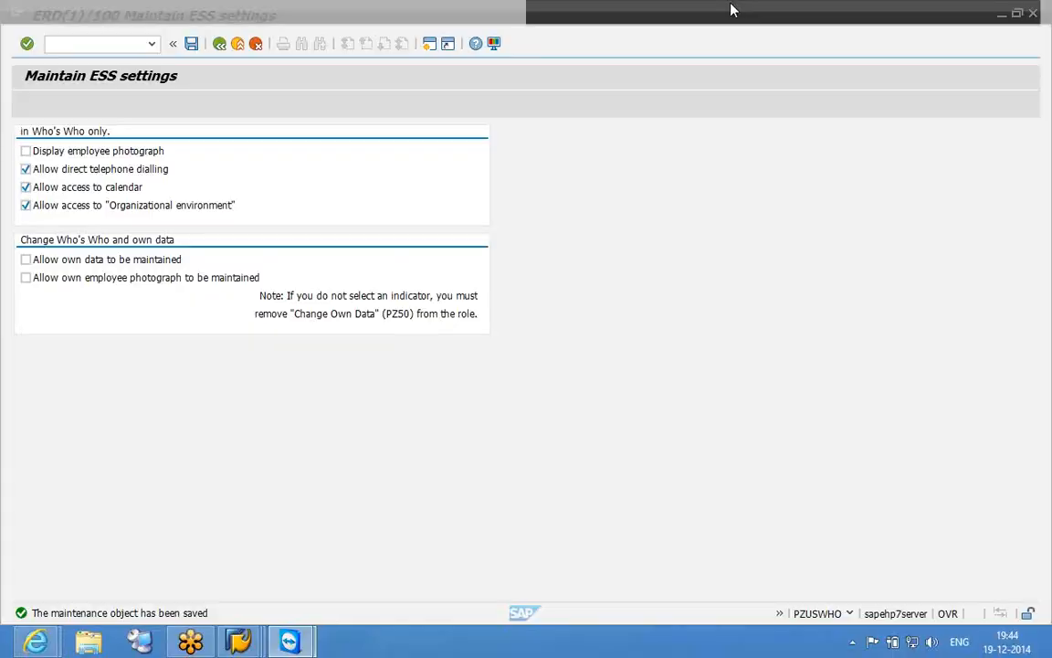
# - Back in the SAP ESS settings, re-enable the employee photograph display for Who's Who and save
pyautogui.click(105, 153)
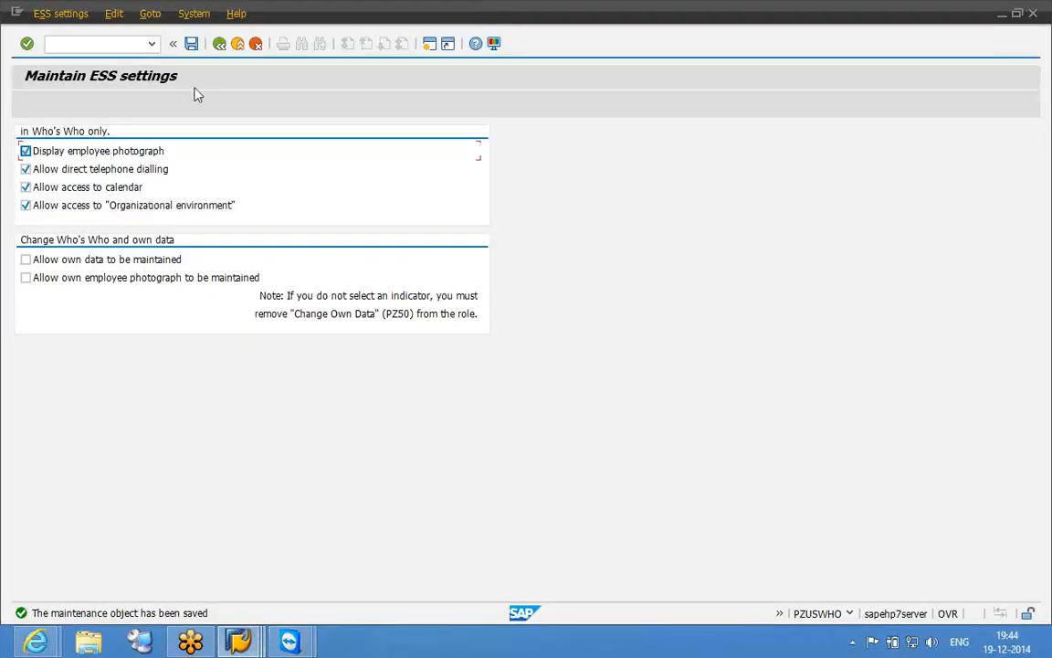
pyautogui.click(191, 50)
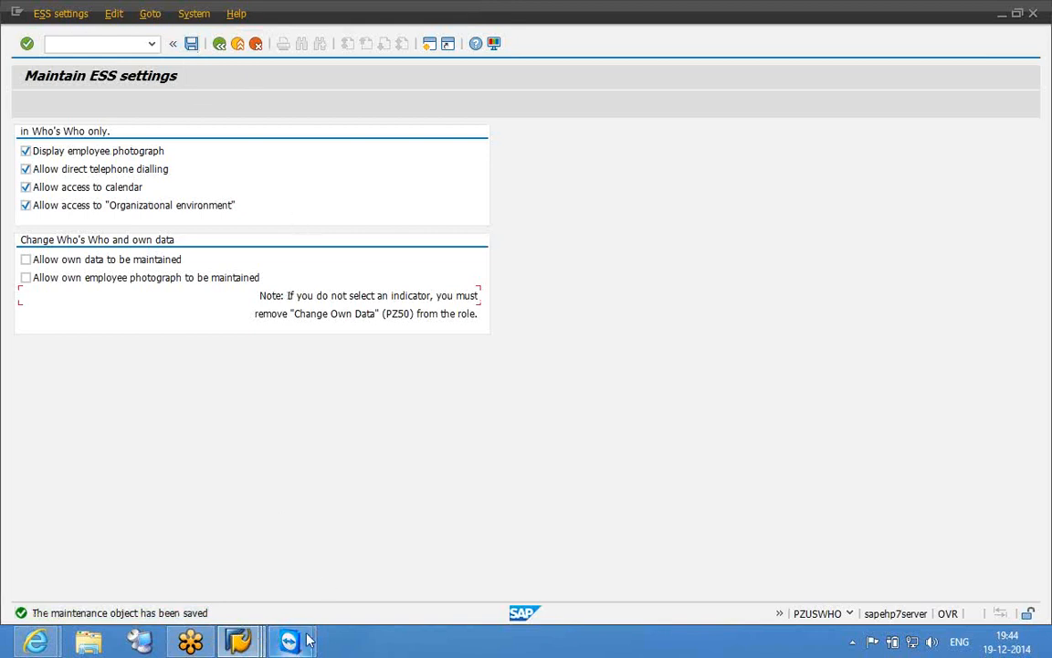
# - Return to the remote portal session, exit Who's Who and open the Change Own Data service
pyautogui.moveTo(308, 642)
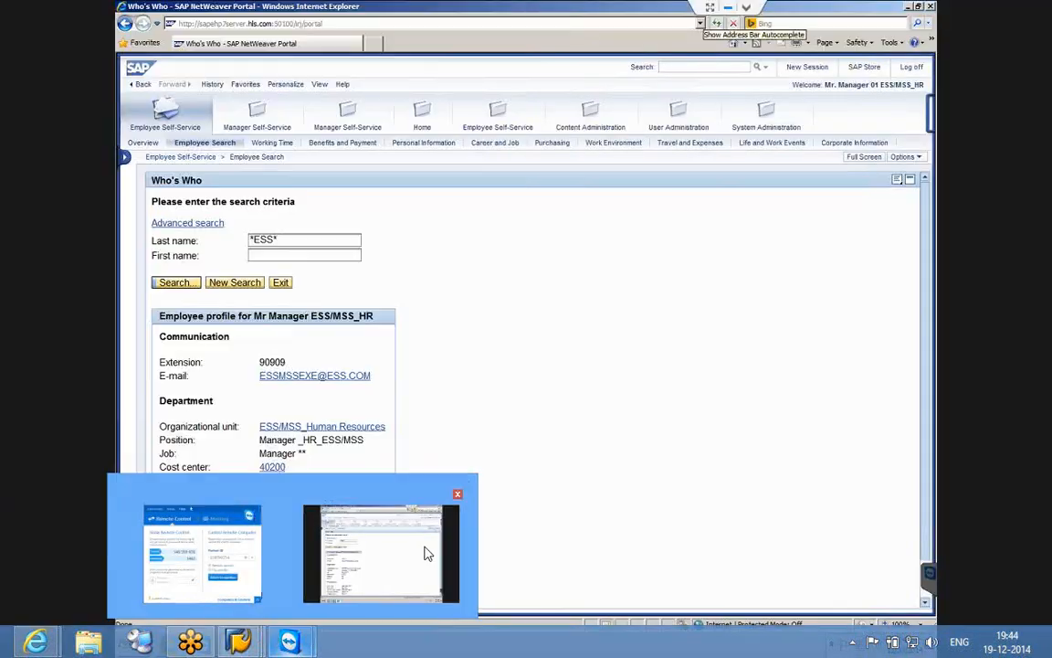
pyautogui.click(425, 552)
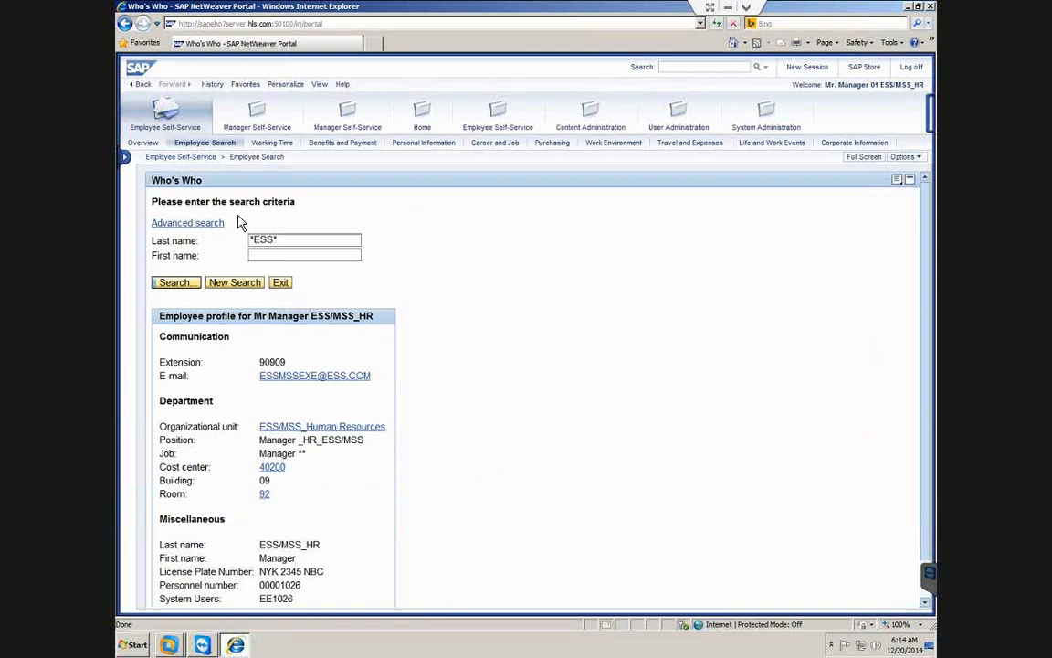
pyautogui.click(281, 283)
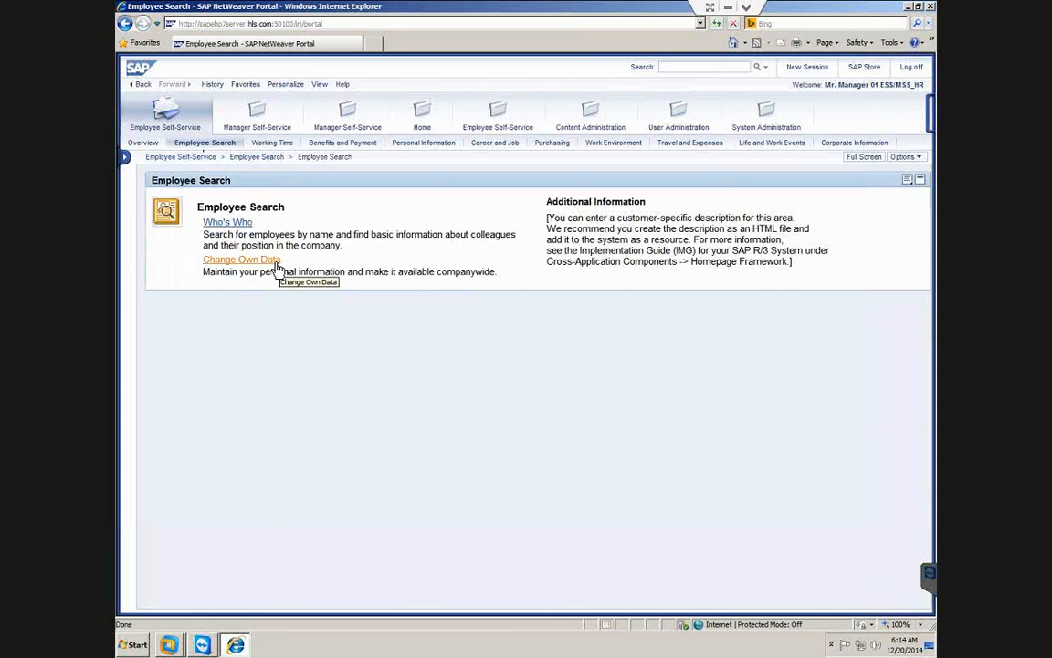
pyautogui.click(277, 262)
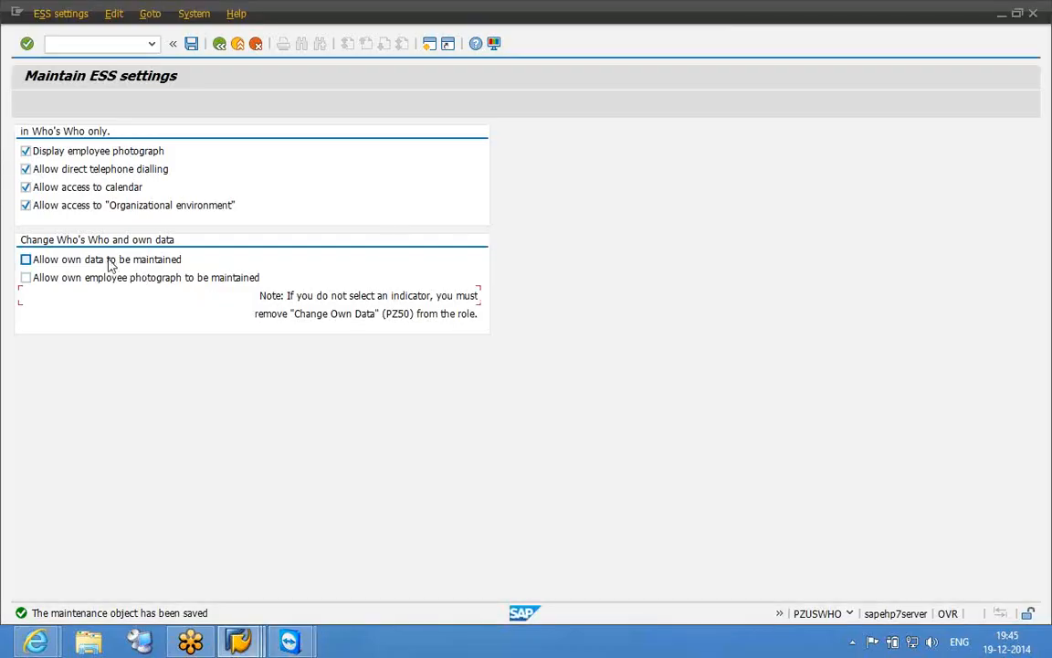
# - In the SAP ESS settings, allow employees to maintain their own data and their own photograph, and save
pyautogui.click(109, 263)
pyautogui.click(116, 279)
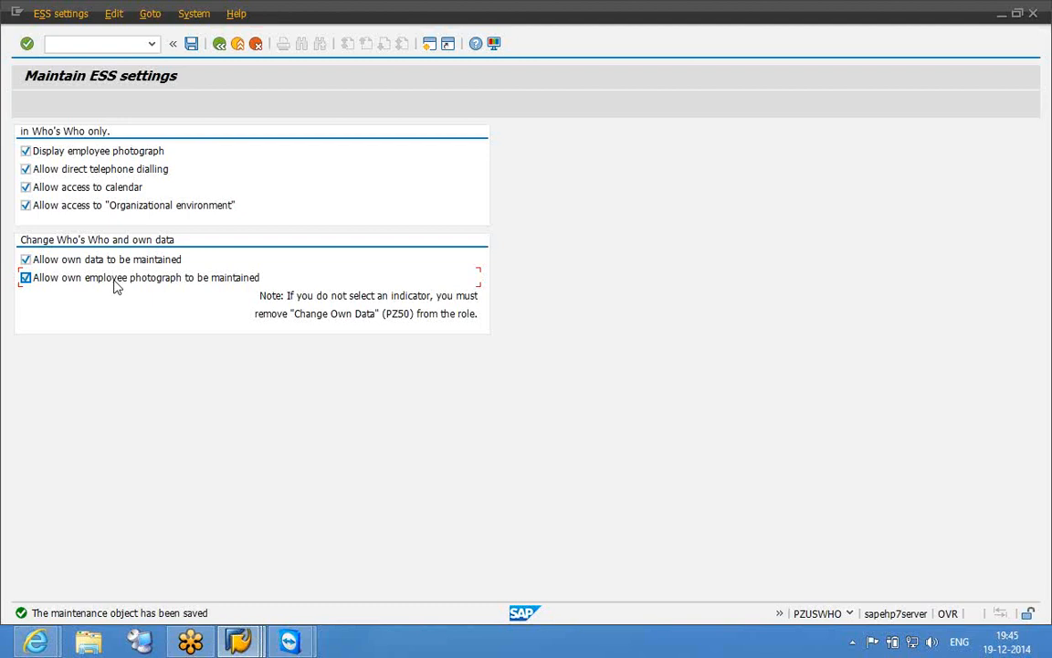
pyautogui.click(192, 46)
# - Switch to the remote portal session and refresh the Change Own Data page
pyautogui.moveTo(289, 644)
pyautogui.click(338, 521)
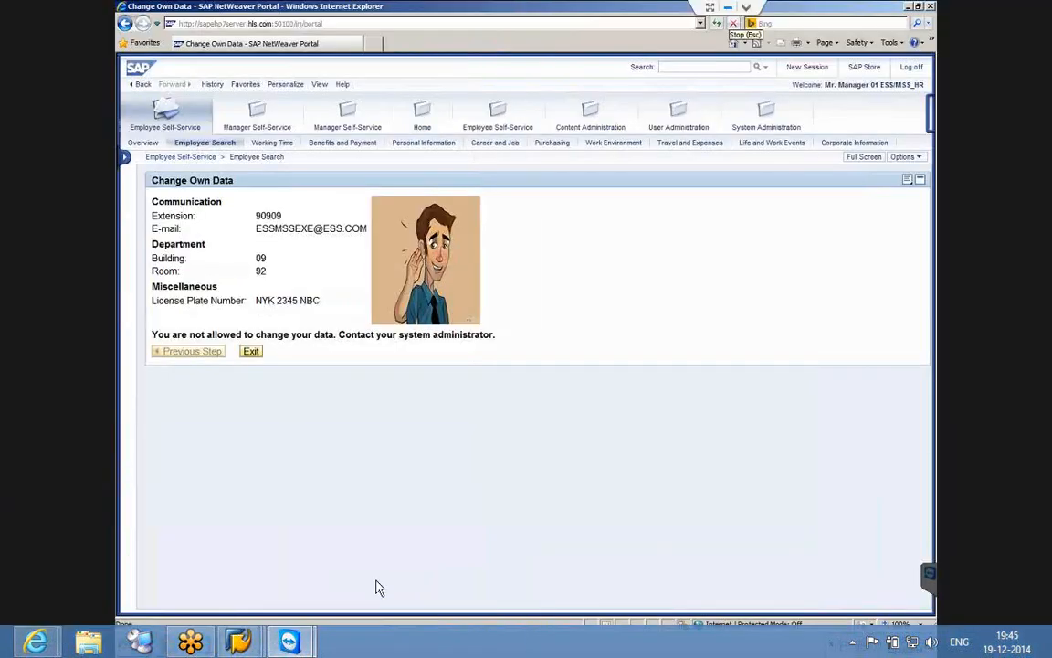
pyautogui.click(902, 159)
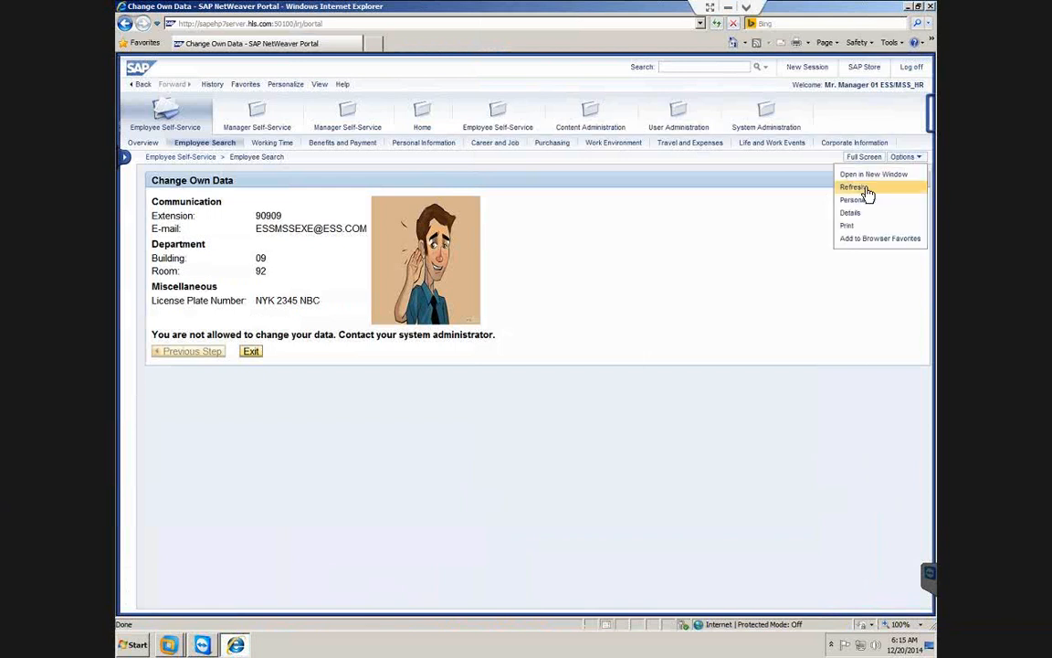
pyautogui.click(866, 188)
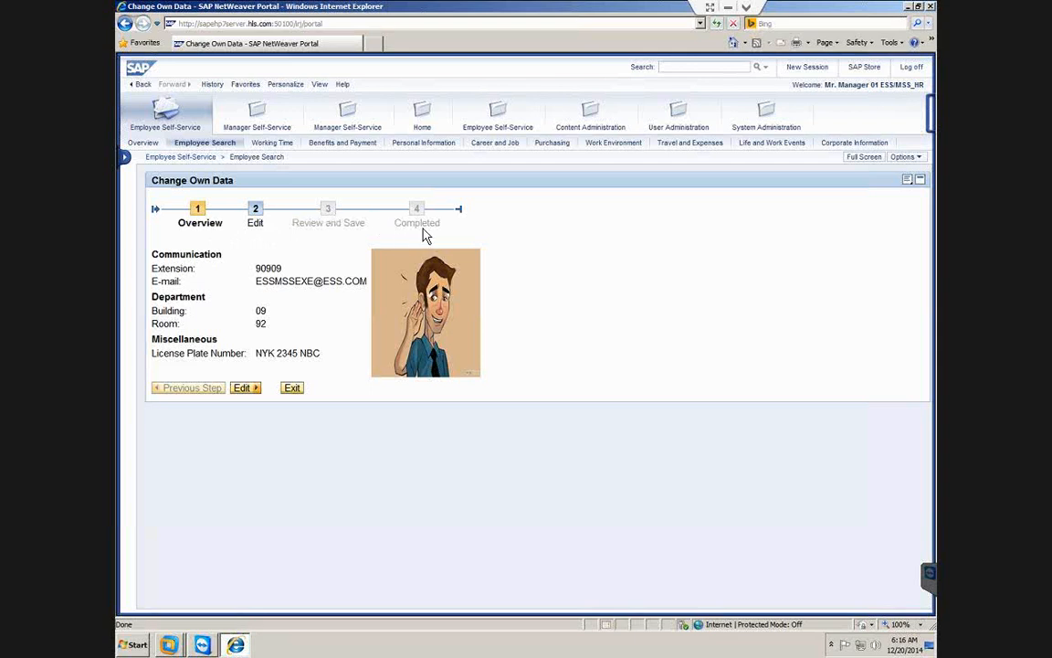
# - Start editing the employee's own data, shorten the telephone extension and add _01 before the @ in the e-mail address
pyautogui.click(243, 388)
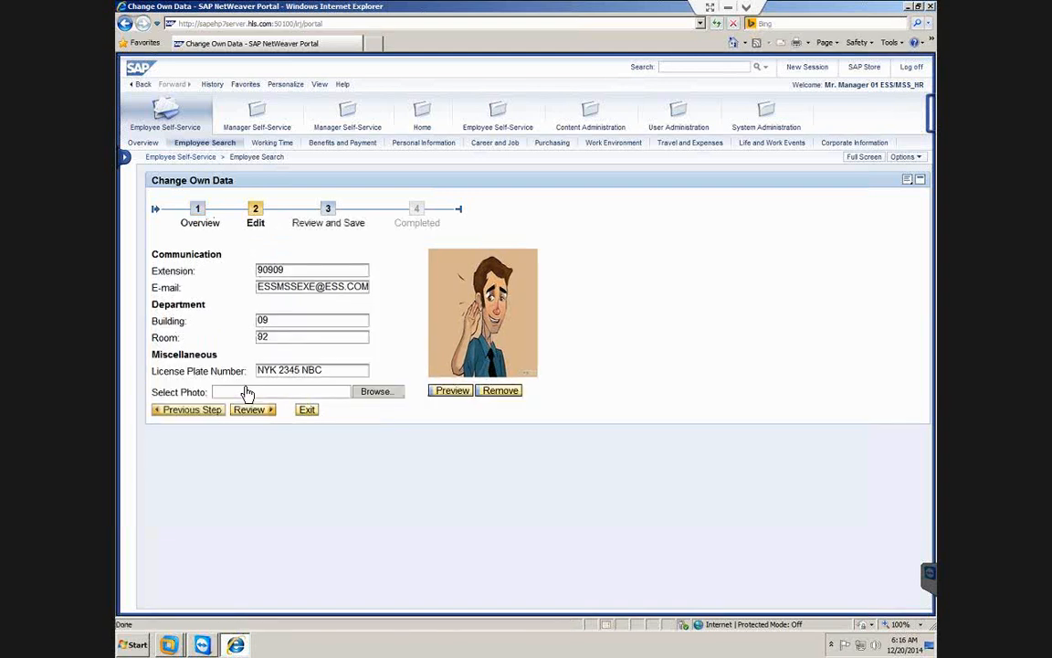
pyautogui.click(297, 271)
pyautogui.press('BackSpace')
pyautogui.press('BackSpace')
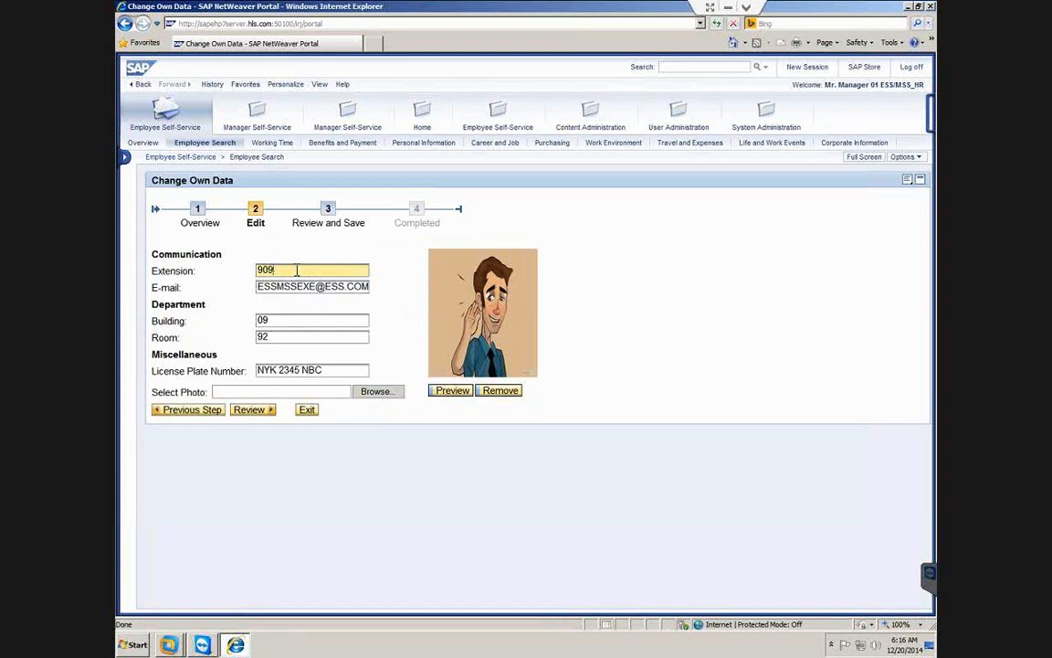
pyautogui.write('9')
pyautogui.click(316, 291)
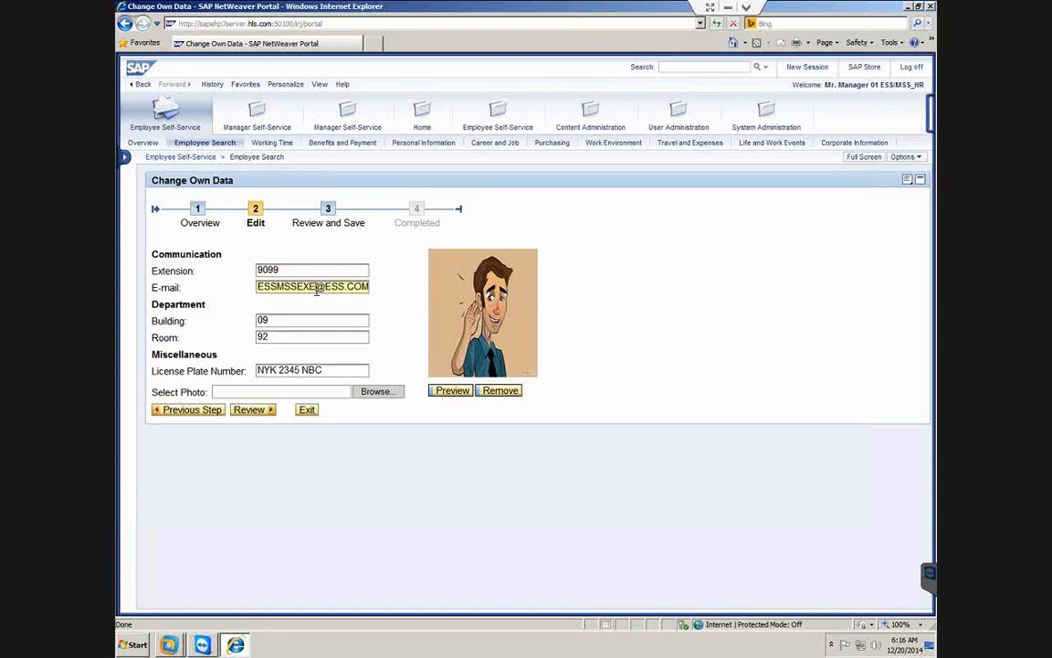
pyautogui.write('_01')
# - Set the room to 9, replace the last two letters of the license plate number with YS, and review and save the data
pyautogui.click(295, 339)
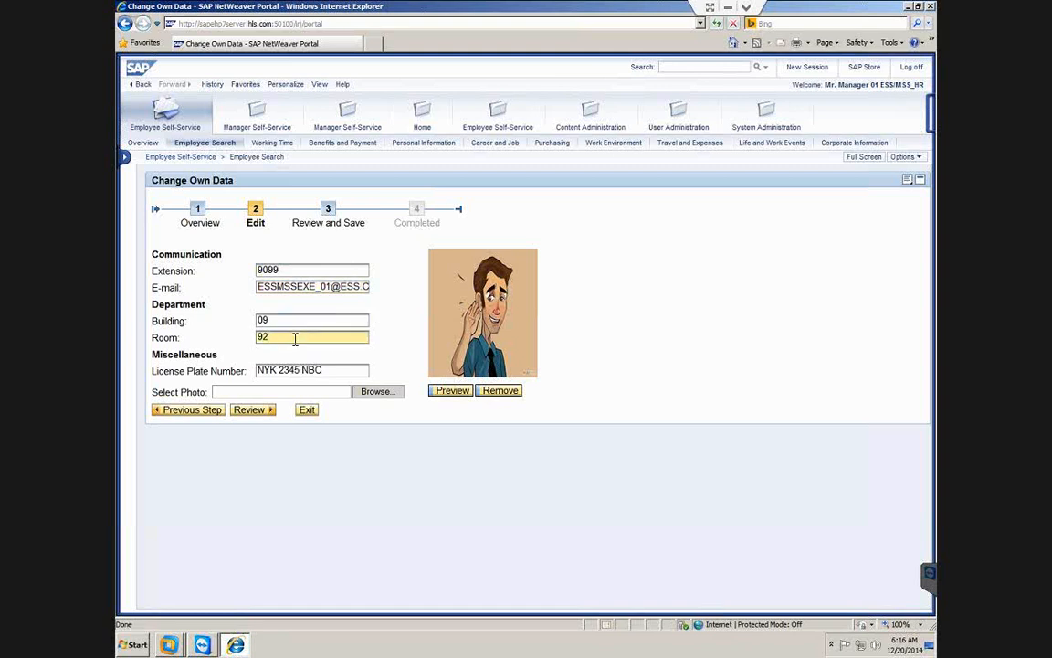
pyautogui.press('BackSpace')
pyautogui.click(332, 370)
pyautogui.press('BackSpace')
pyautogui.press('BackSpace')
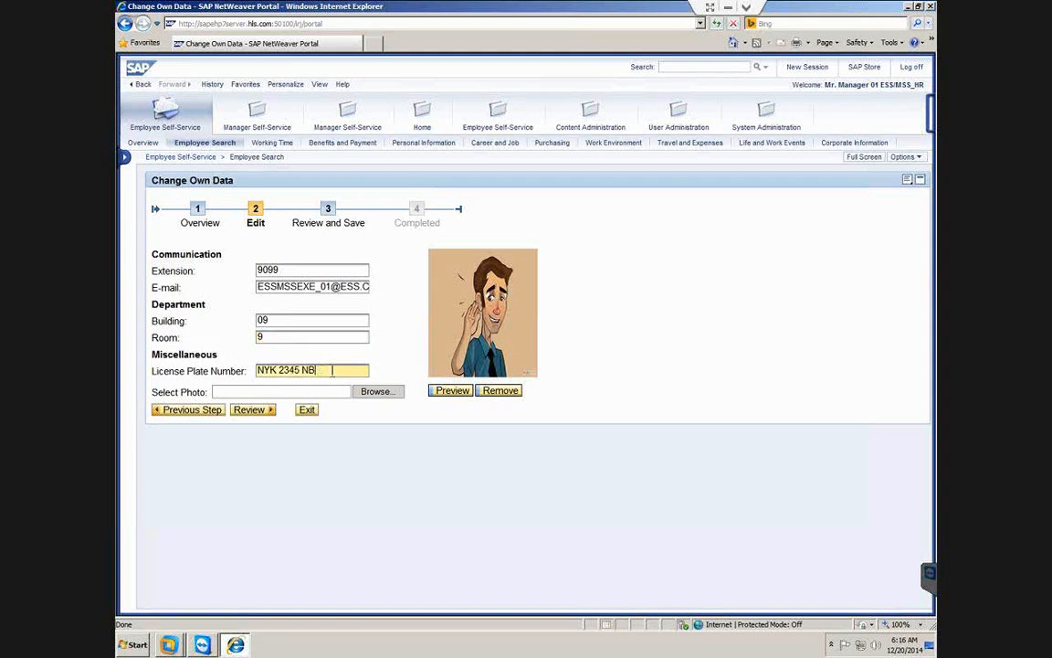
pyautogui.write('YS')
pyautogui.click(252, 410)
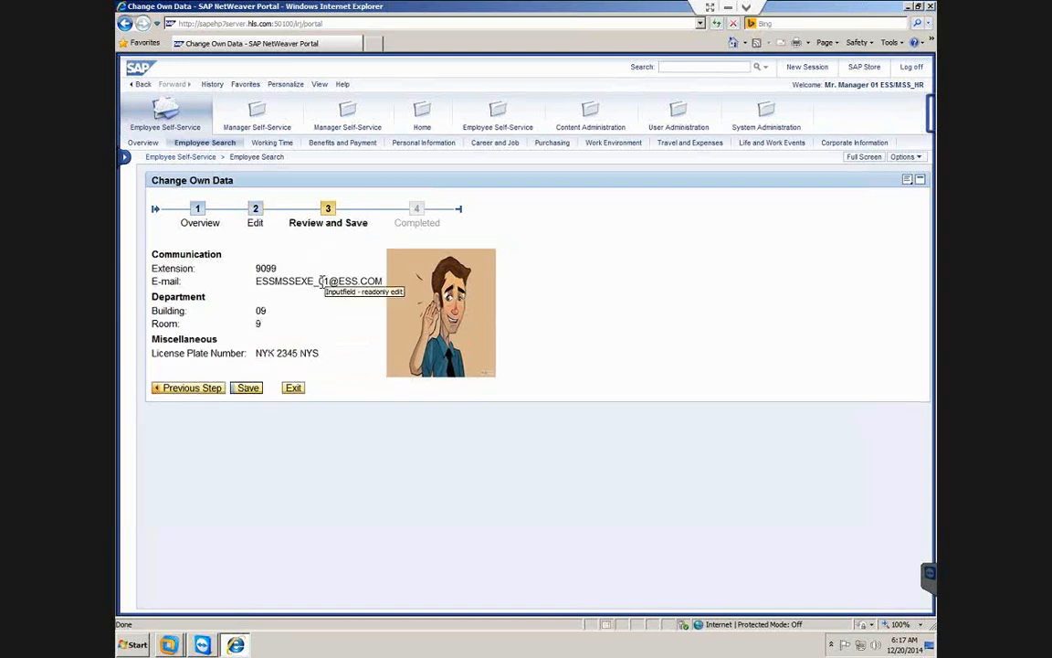
pyautogui.click(248, 389)
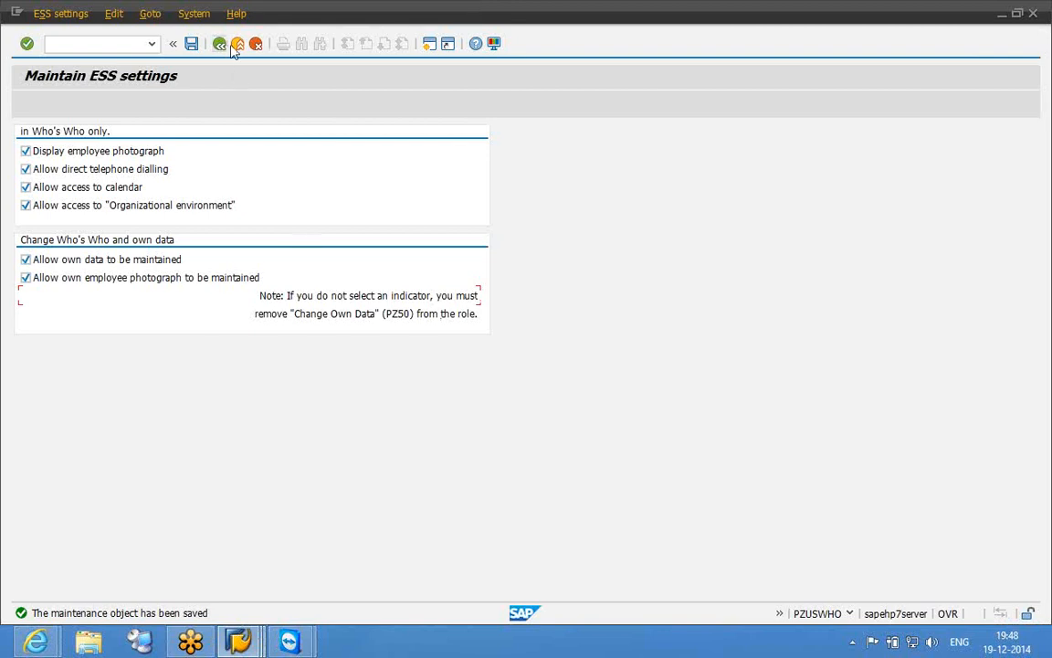
# - Save the ESS settings in SAP and start transaction PA20 in the second session that shows the InfoSet
pyautogui.click(190, 46)
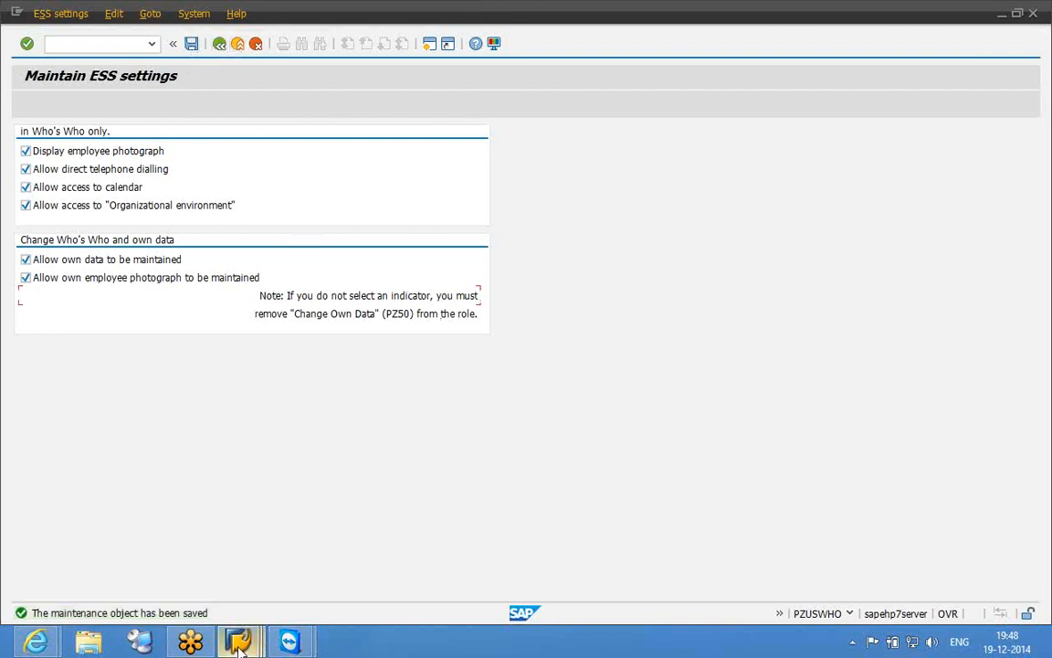
pyautogui.moveTo(240, 643)
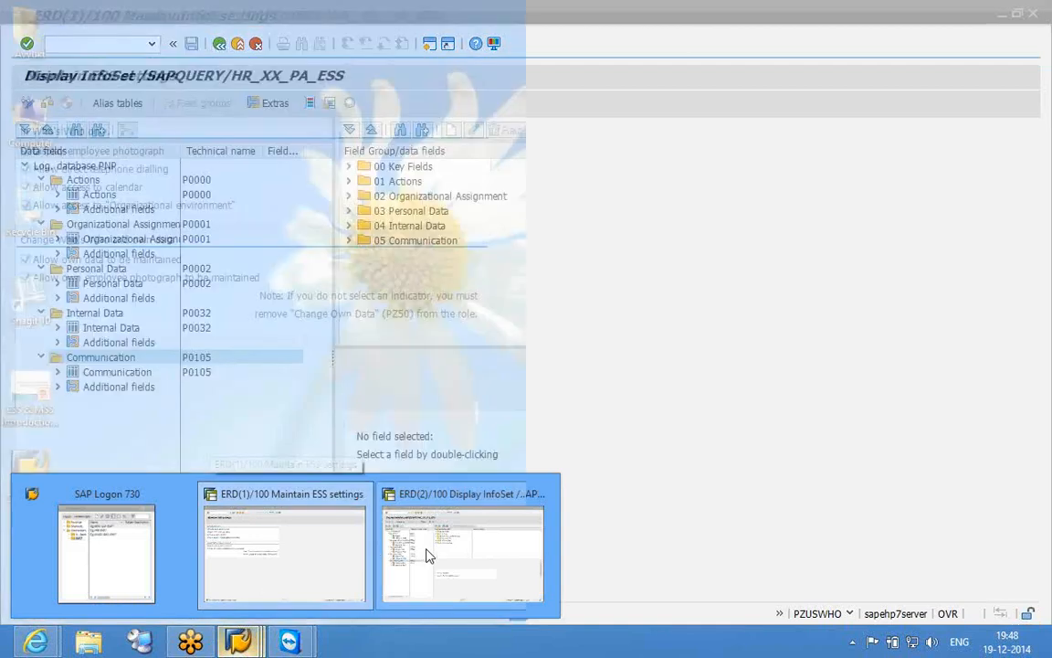
pyautogui.click(423, 553)
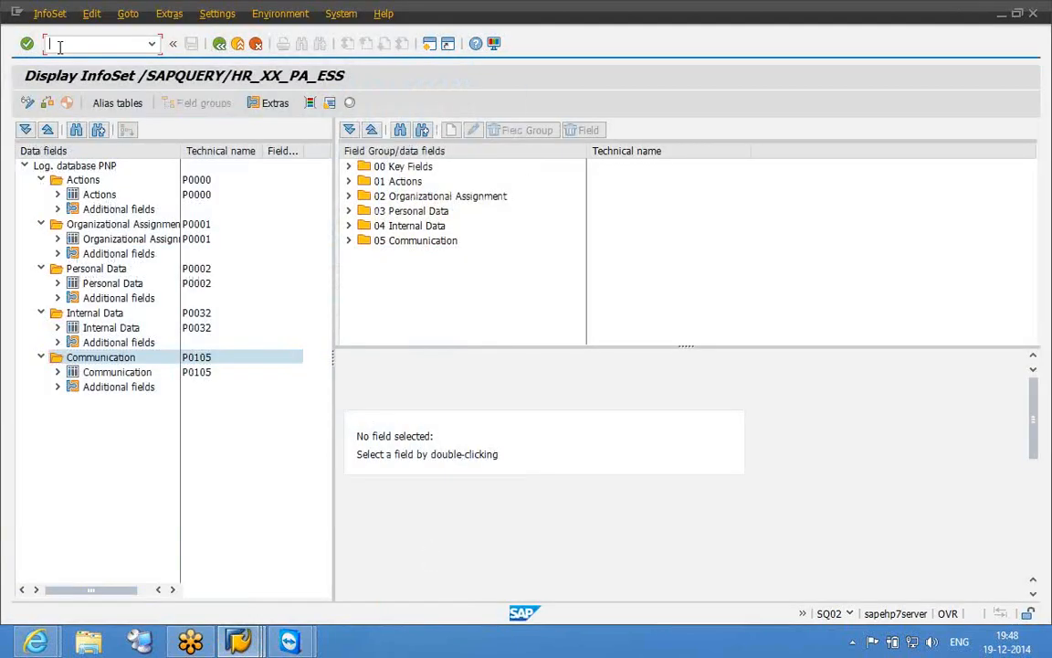
pyautogui.write('/NPA20')
pyautogui.press('Return')
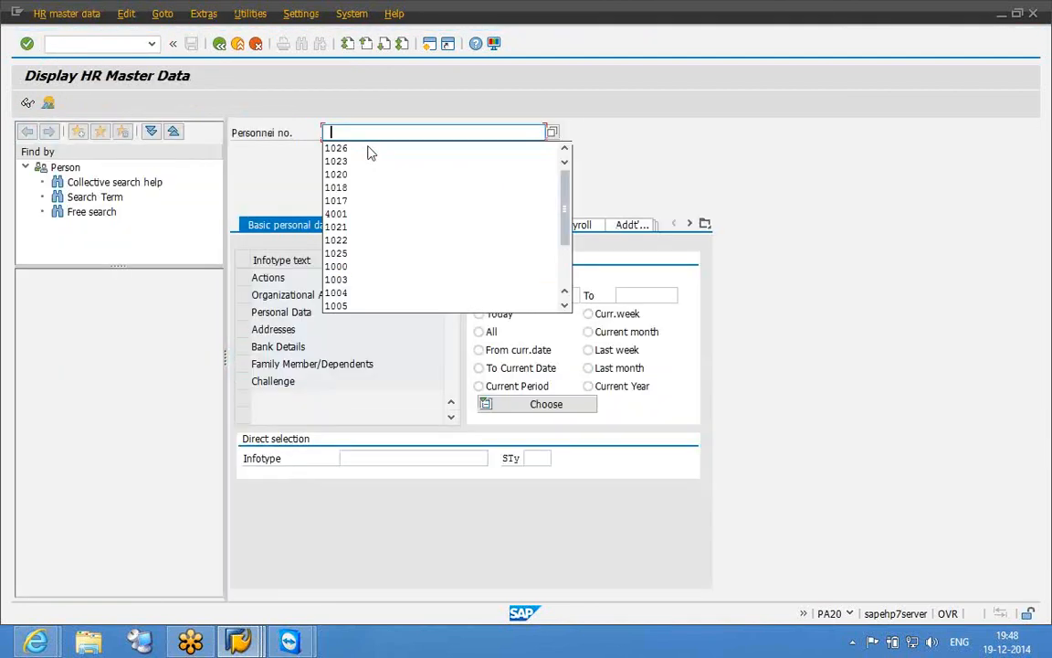
# - Select the manager's personnel number and display the overview of the Communication infotype records
pyautogui.click(365, 148)
pyautogui.press('Return')
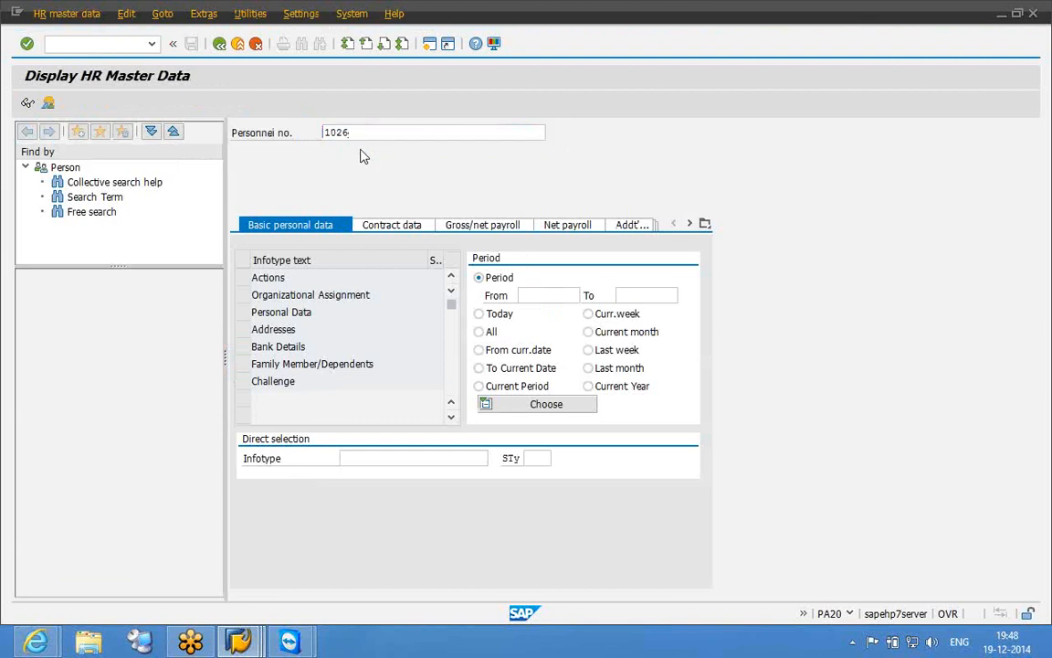
pyautogui.click(371, 457)
pyautogui.write('10')
pyautogui.click(369, 470)
pyautogui.press('Return')
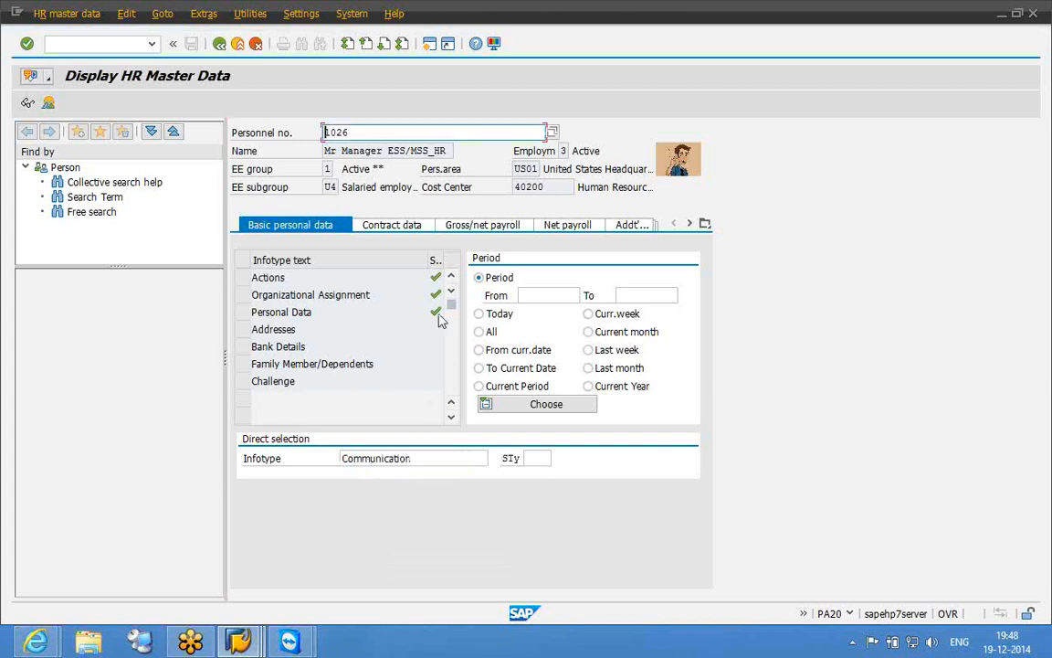
pyautogui.click(48, 102)
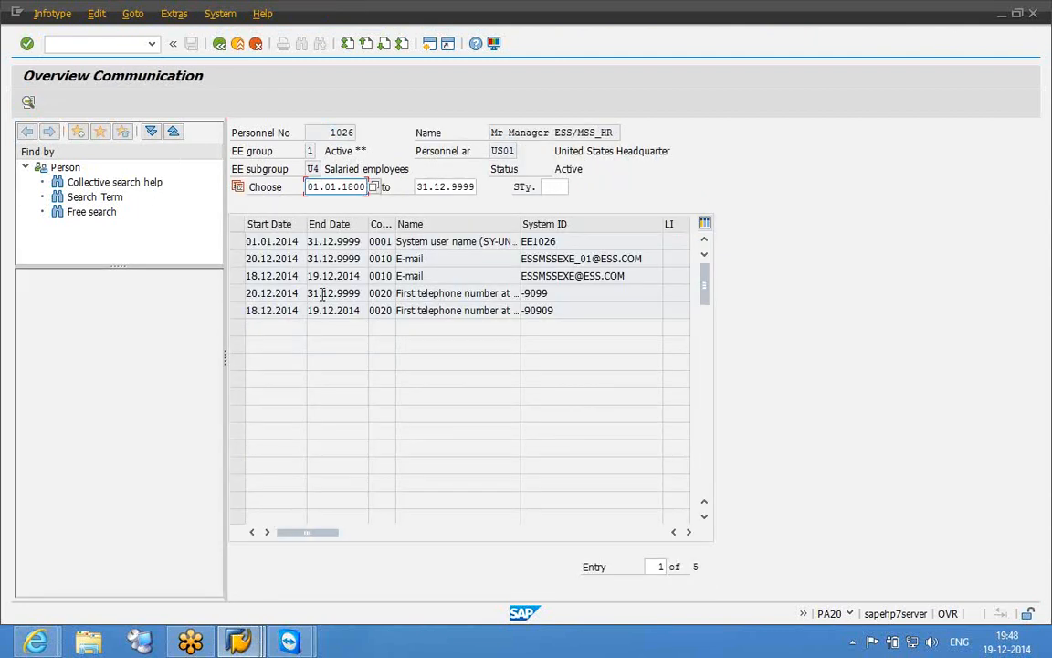
# - Display the details of the e-mail record starting 20.12.2014, check its change date and system ID, and return to the overview
pyautogui.click(239, 258)
pyautogui.click(249, 259)
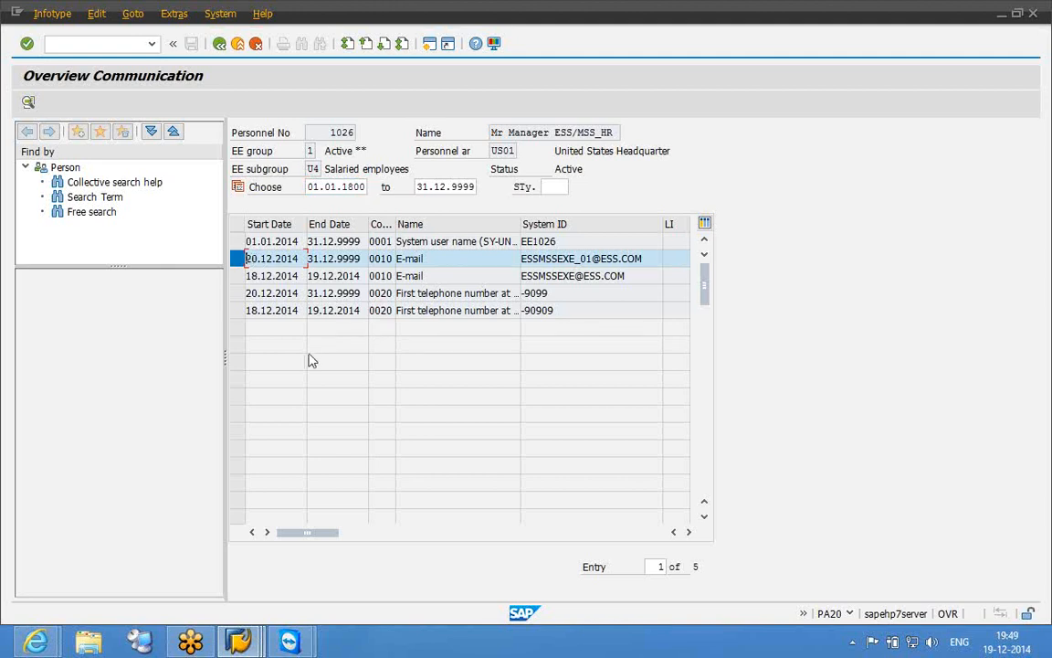
pyautogui.click(345, 276)
pyautogui.click(30, 103)
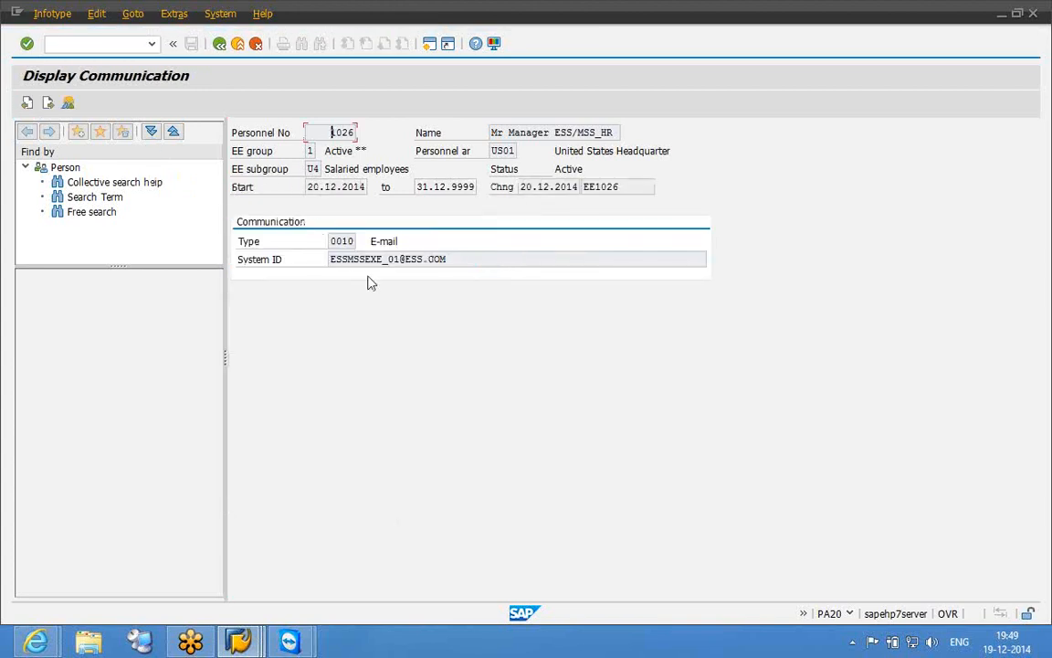
pyautogui.click(624, 187)
pyautogui.click(387, 260)
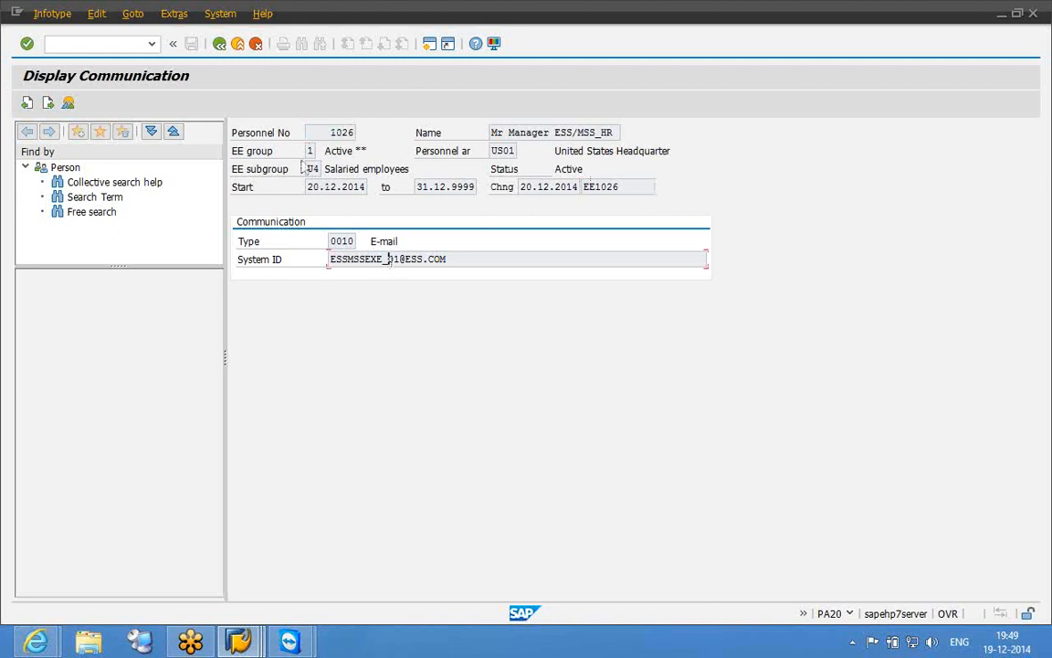
pyautogui.click(219, 44)
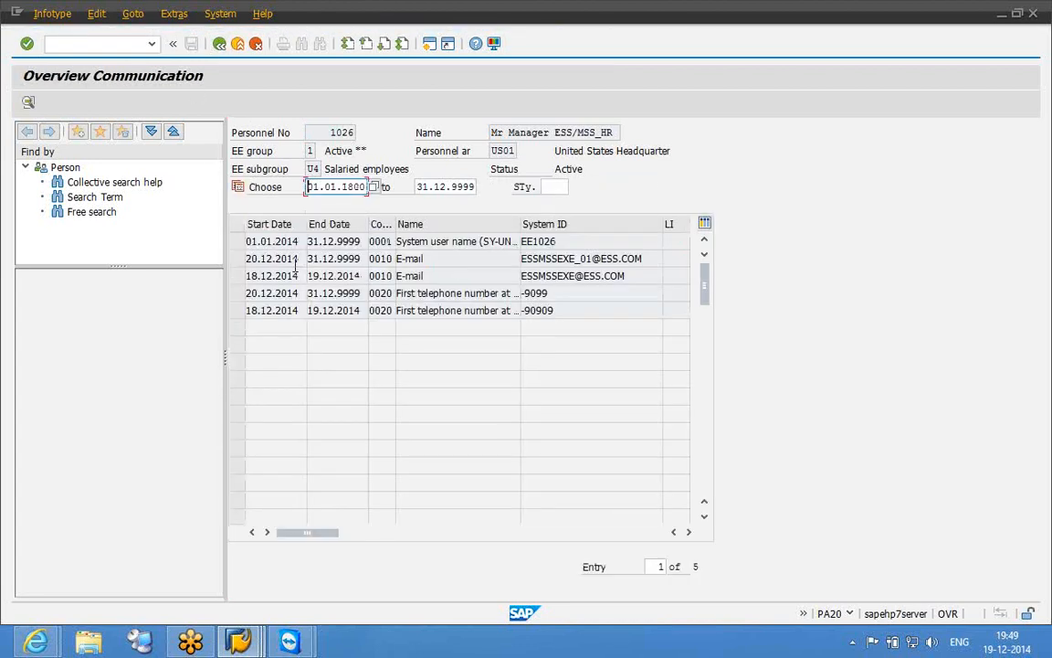
# - Display the work telephone record starting 20.12.2014, check its change date and changing user, and return to the HR master data selection
pyautogui.click(237, 293)
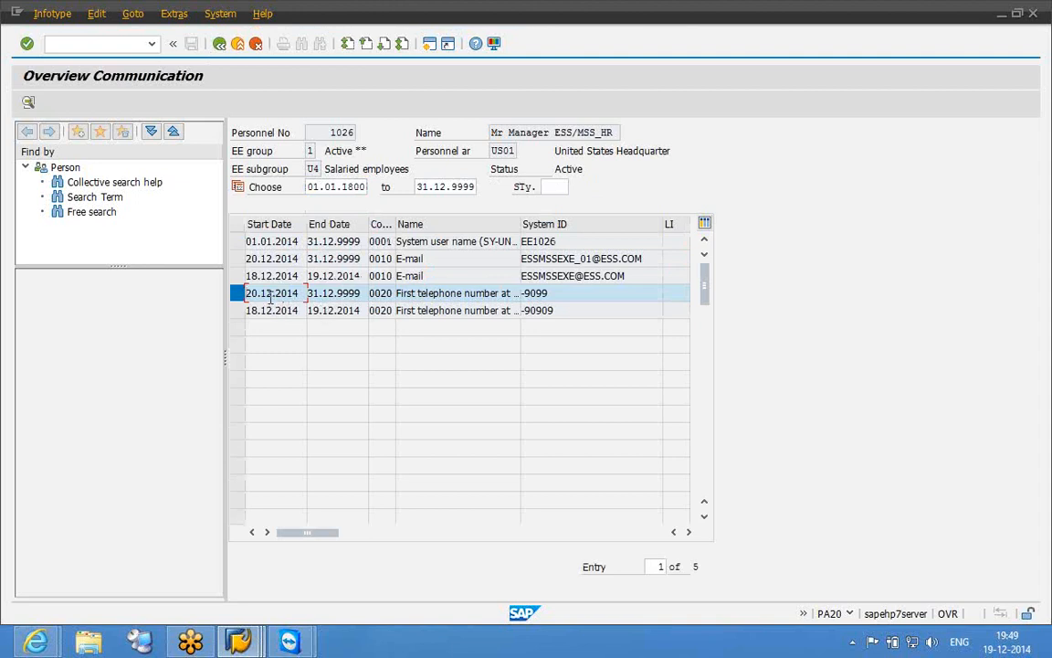
pyautogui.click(28, 102)
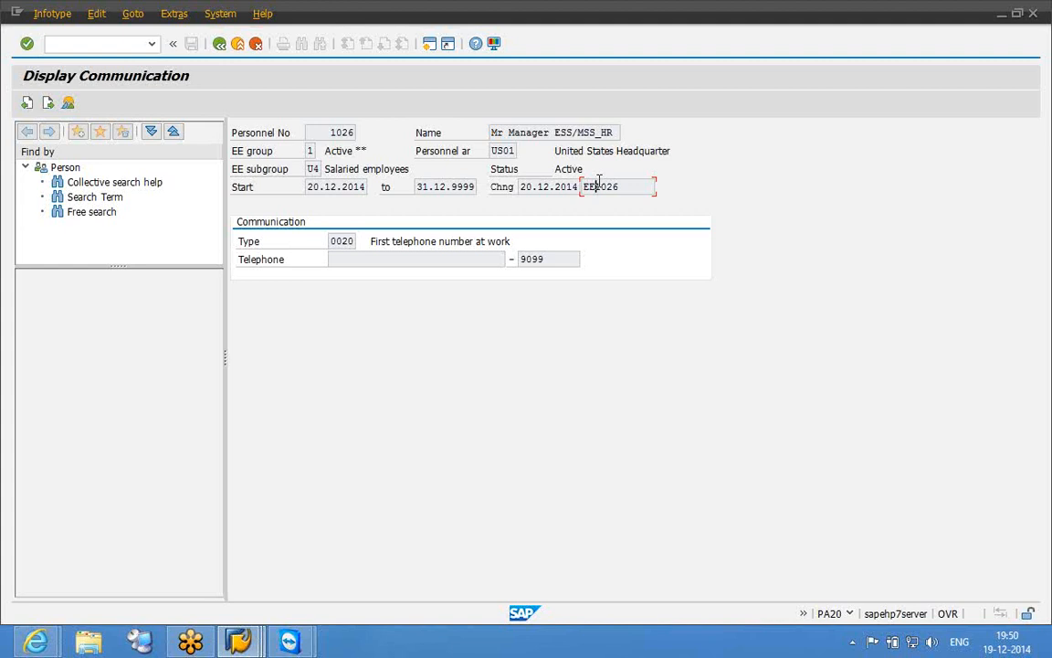
pyautogui.press('F3')
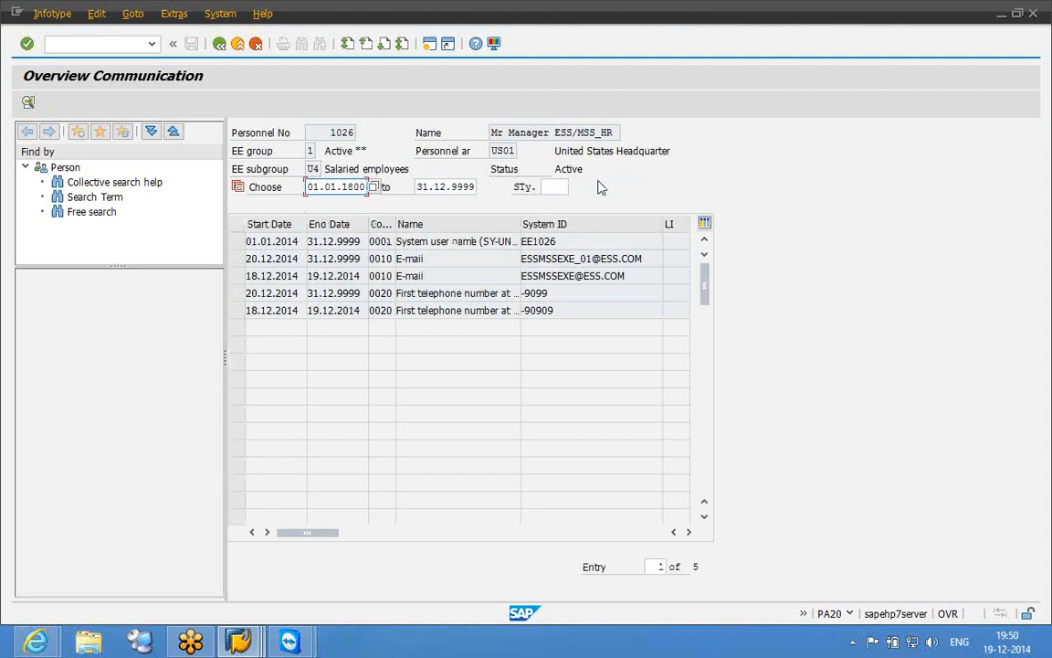
pyautogui.press('Return')
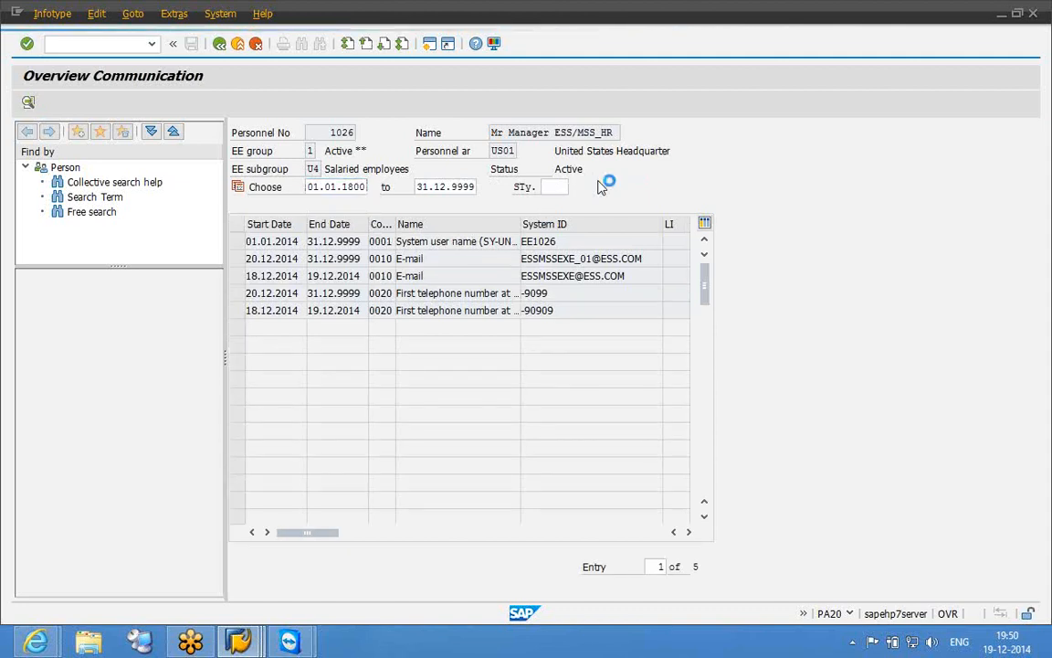
# - Select infotype 32 (Internal Data) for the same employee and display the overview of its records
pyautogui.click(432, 458)
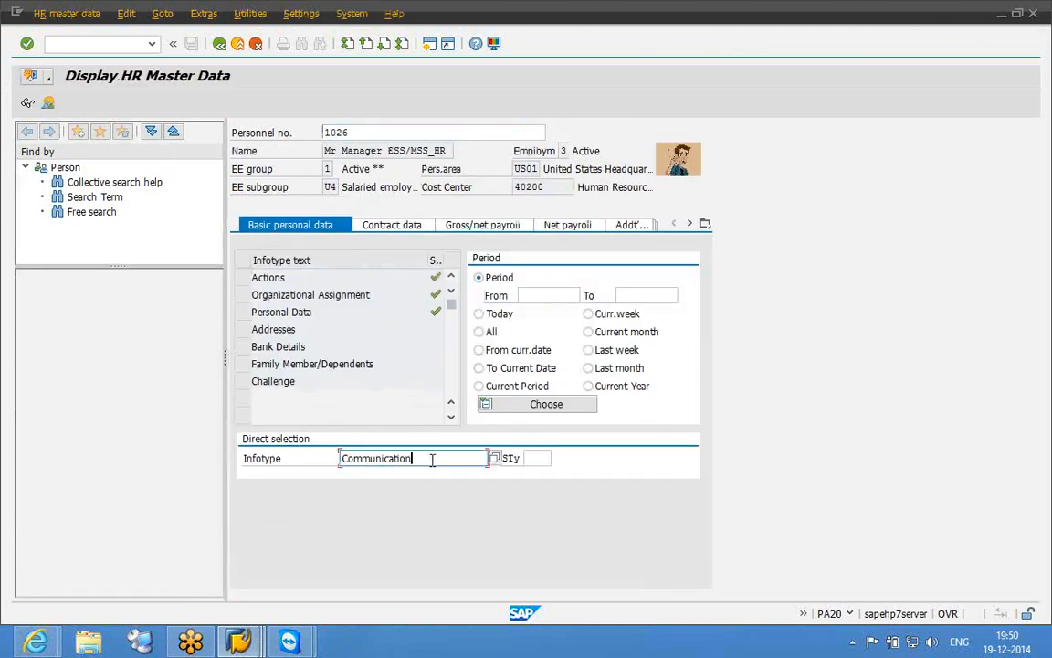
pyautogui.doubleClick(432, 458)
pyautogui.write('32')
pyautogui.press('Return')
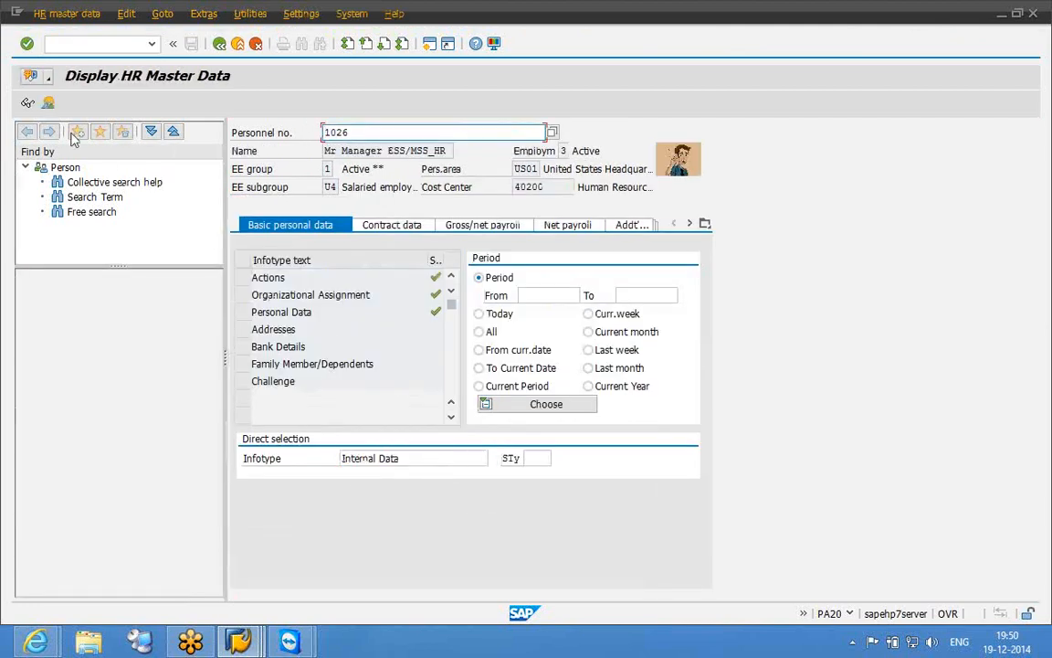
pyautogui.click(48, 102)
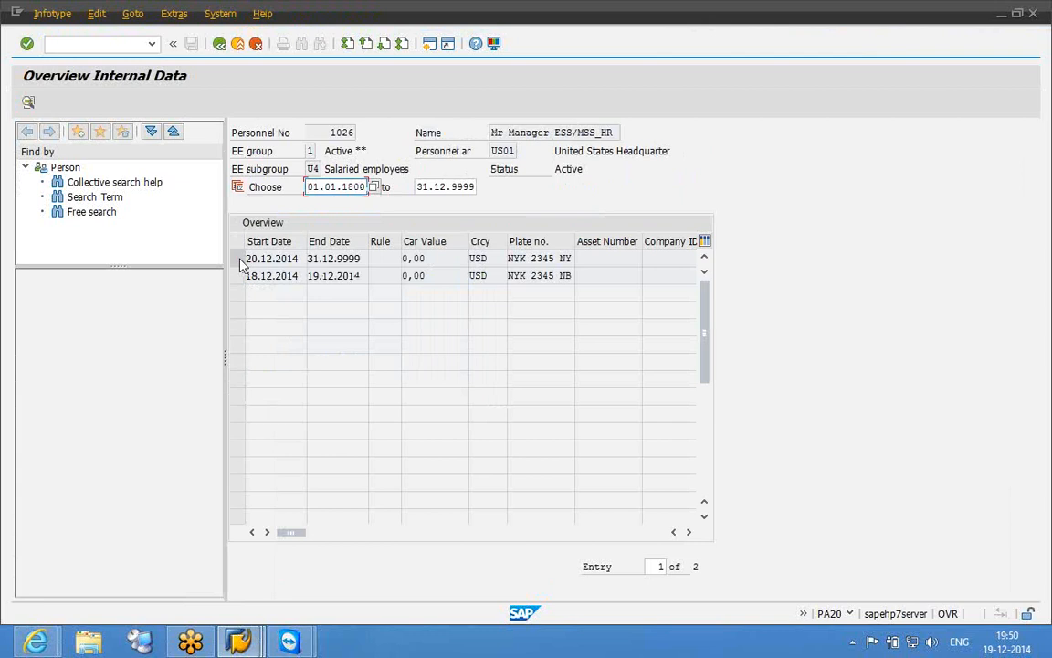
# - Display the Internal Data record starting 20.12.2014, check its changing user, license plate, building and room, and exit to SAP Easy Access
pyautogui.click(241, 260)
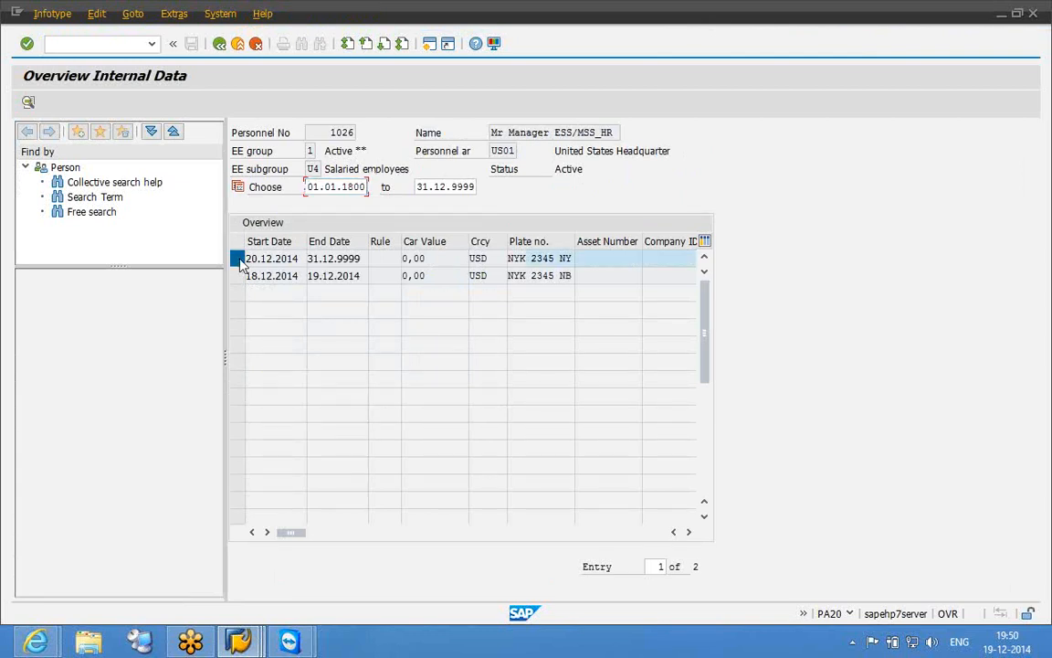
pyautogui.click(29, 106)
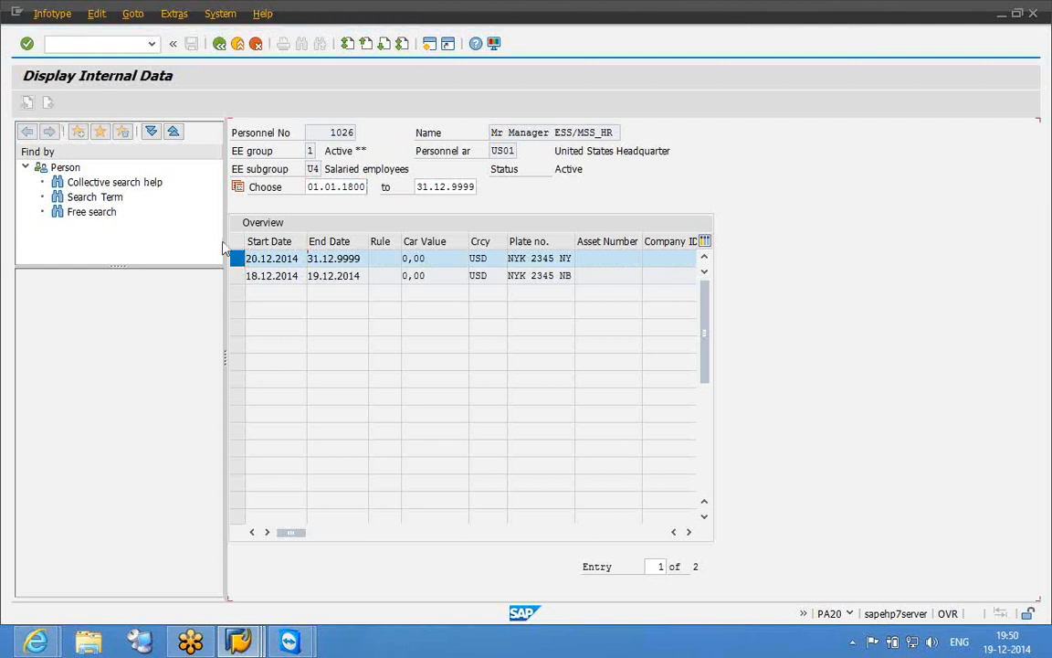
pyautogui.click(593, 189)
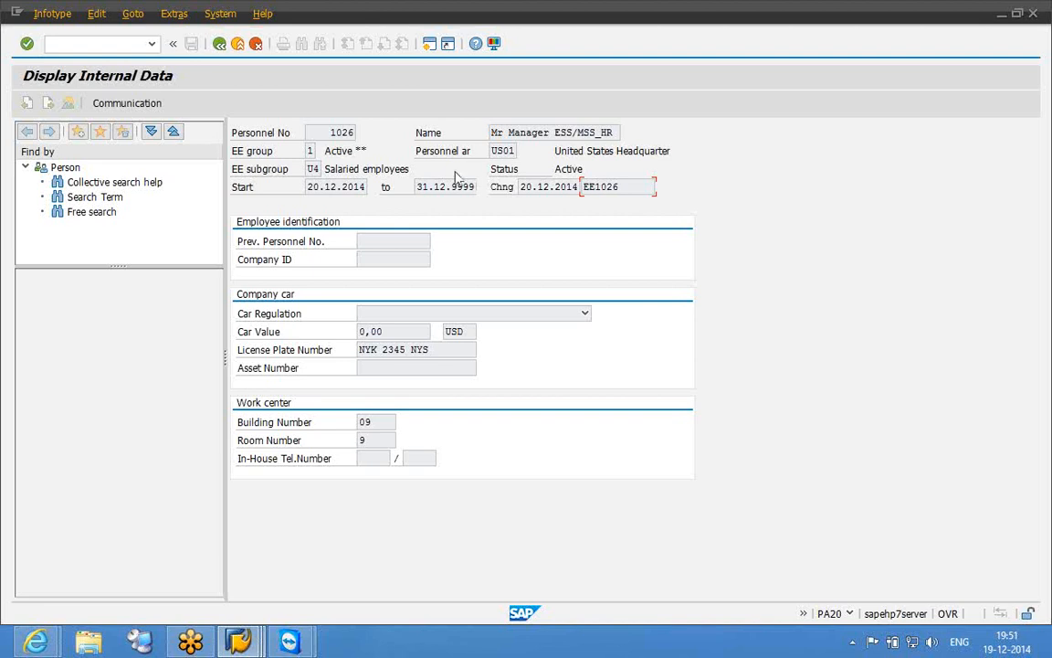
pyautogui.click(239, 45)
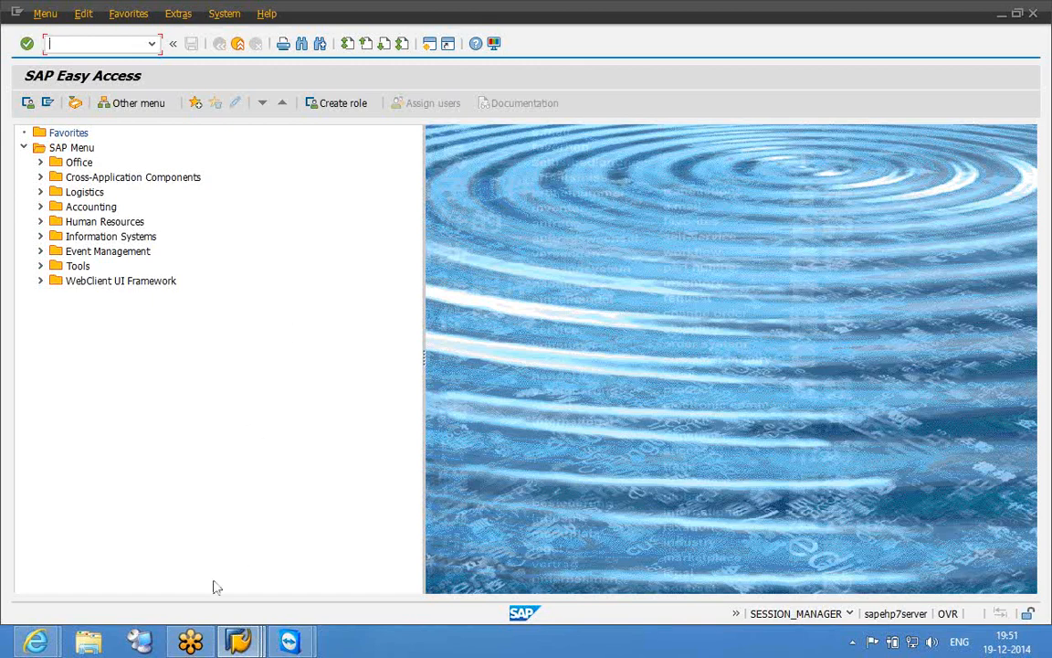
# - Switch to the portal in the TeamViewer session, leave the Change Own Data confirmation, and open Employee Search from the Employee Self-Service overview
pyautogui.click(192, 642)
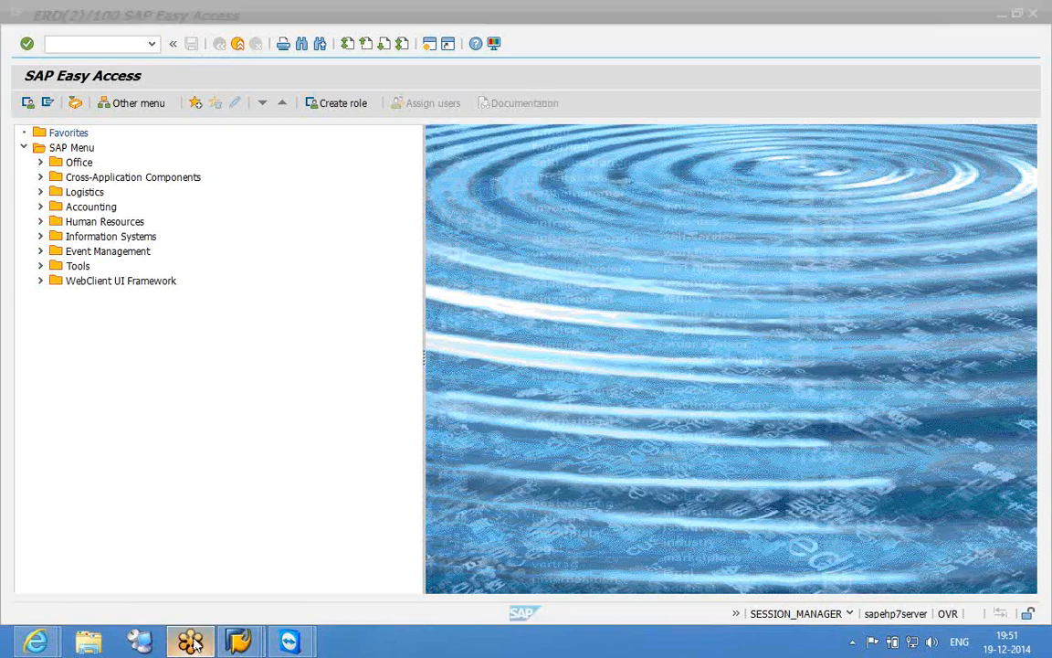
pyautogui.click(251, 435)
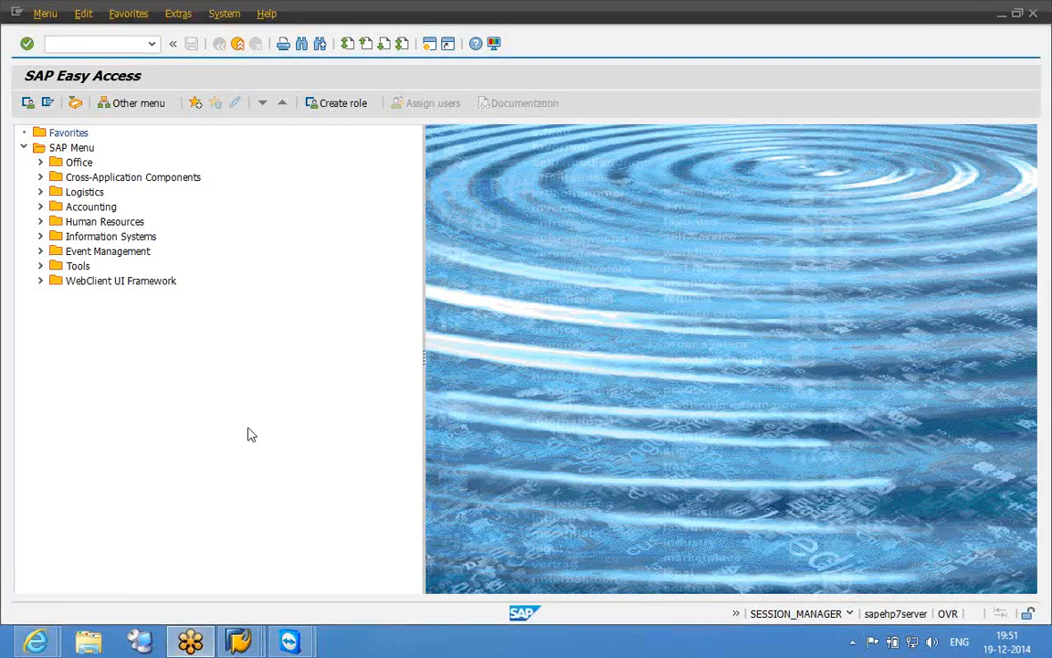
pyautogui.click(254, 639)
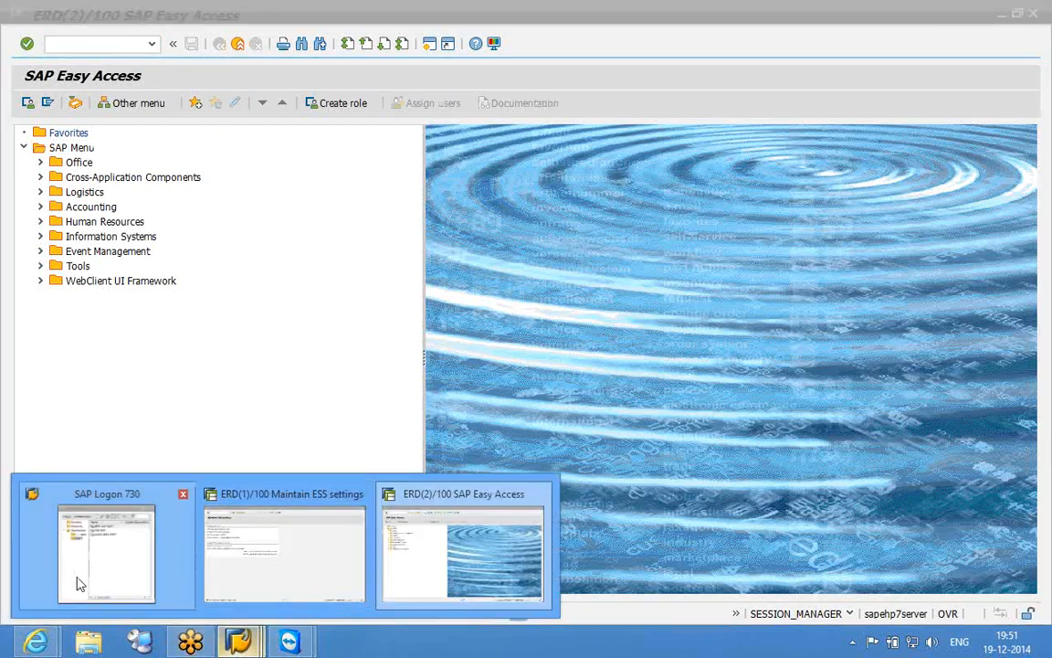
pyautogui.click(291, 640)
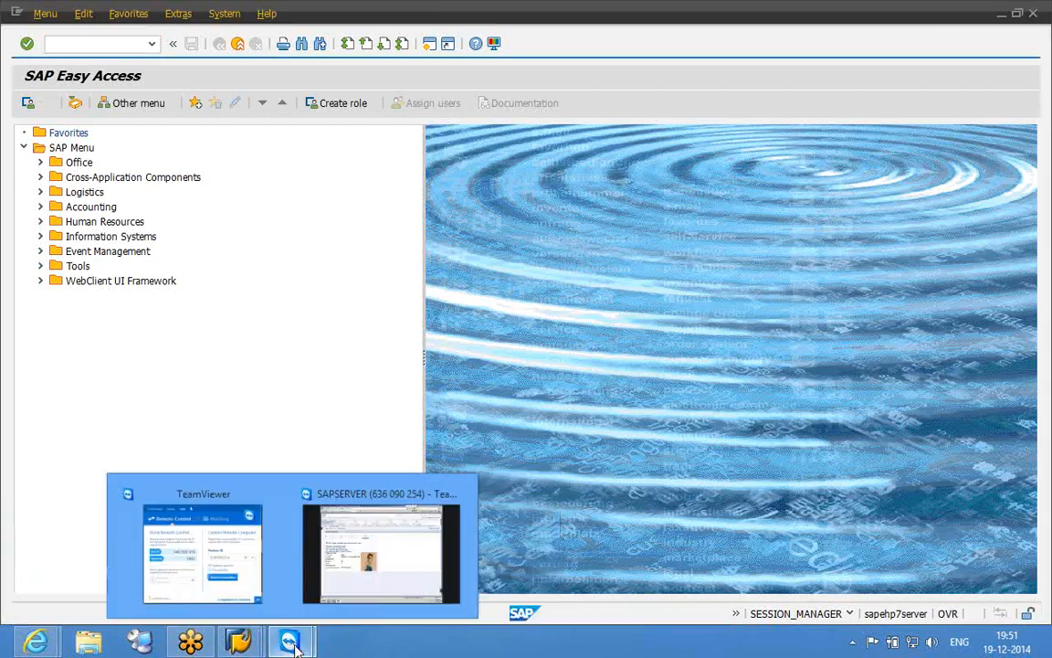
pyautogui.click(436, 565)
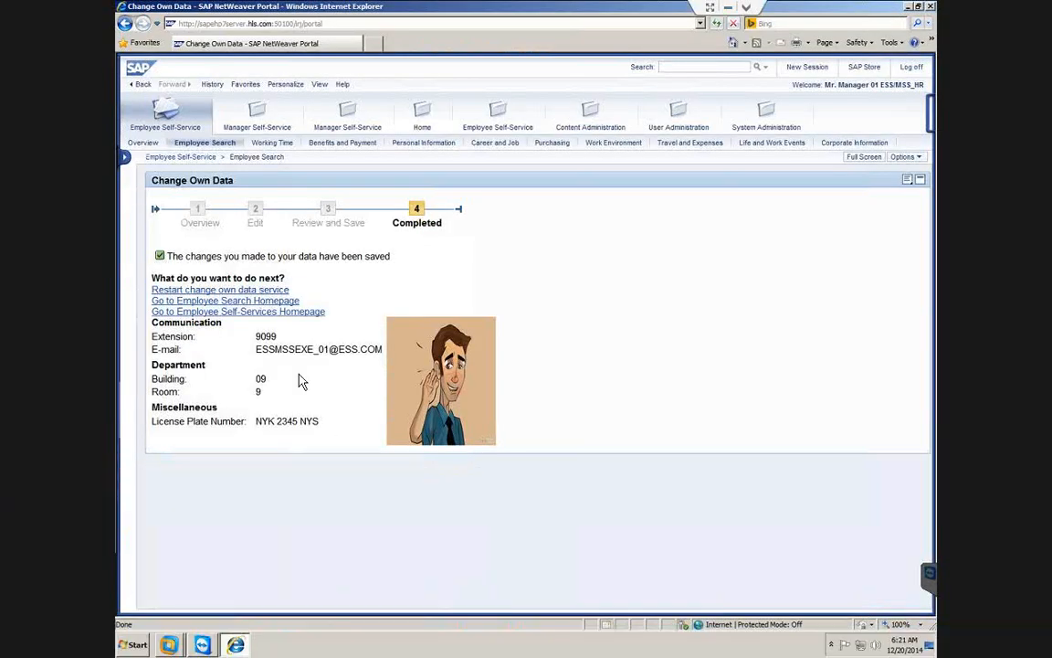
pyautogui.click(237, 312)
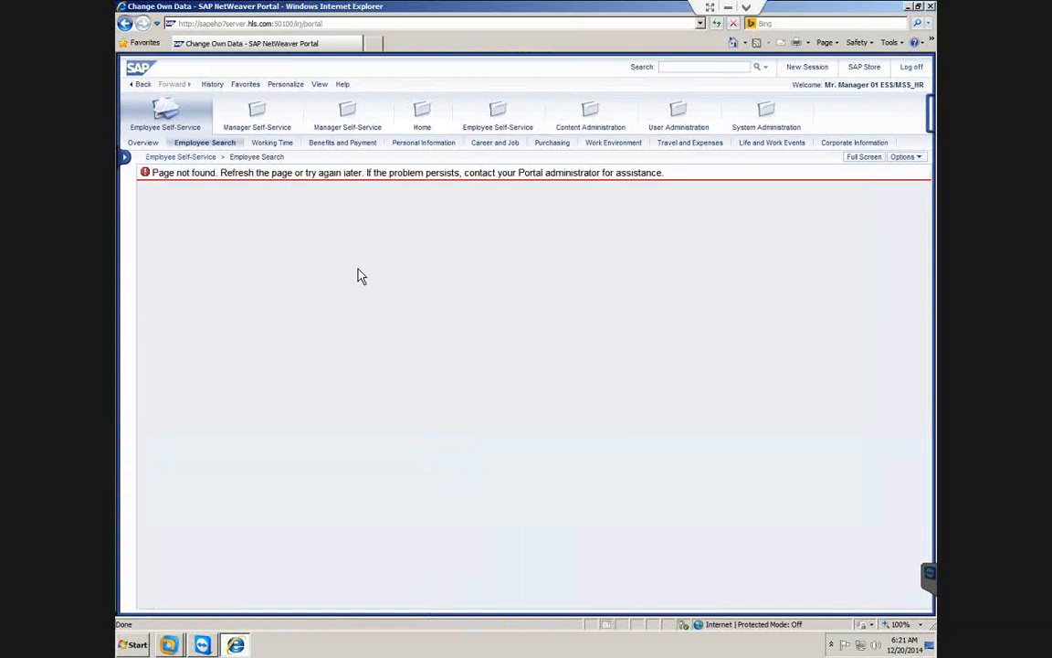
pyautogui.click(154, 146)
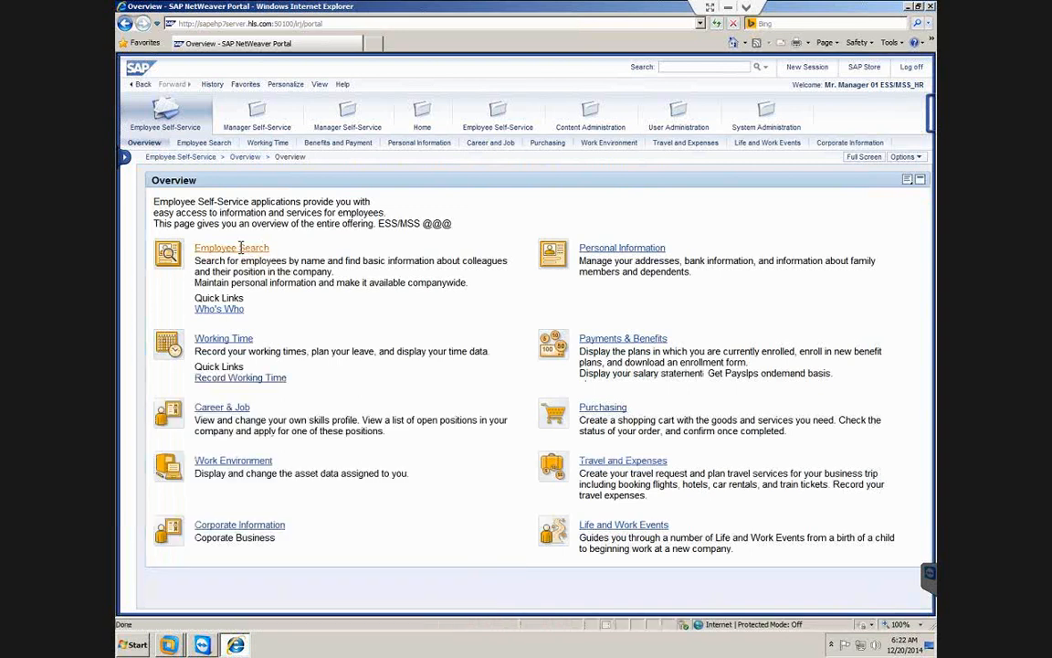
pyautogui.click(241, 248)
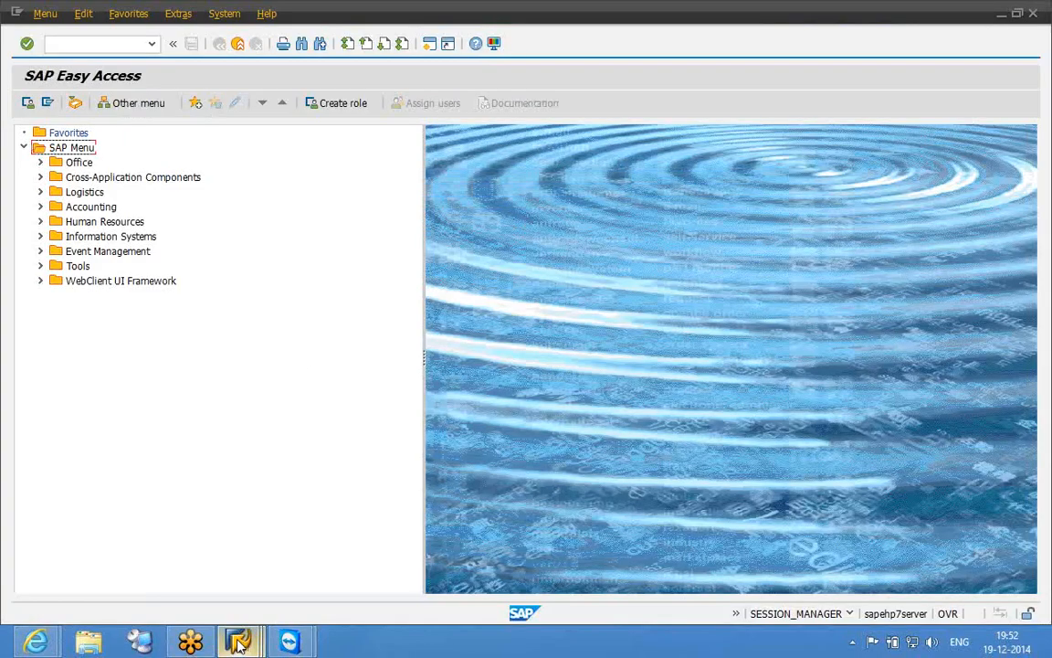
# - Switch back to the SAP session with the ESS settings, save them, and return to the IMG structure
pyautogui.moveTo(274, 635)
pyautogui.click(313, 571)
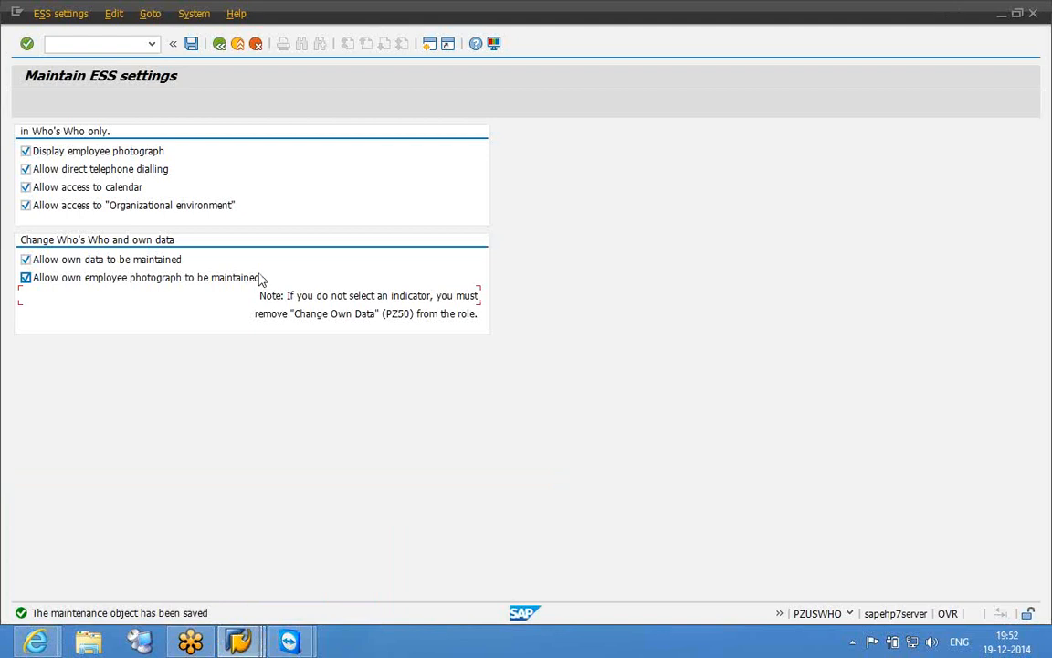
pyautogui.click(192, 46)
pyautogui.click(219, 44)
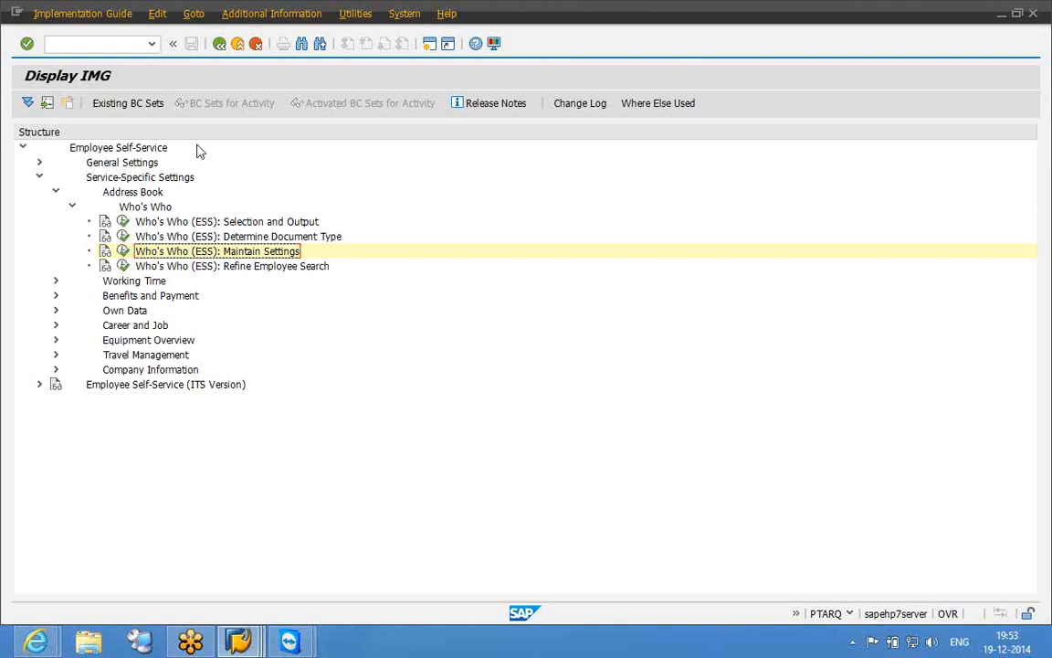
# - Execute the IMG activity Who's Who (ESS): Selection and Output and open its maintenance screen for country 10 (USA)
pyautogui.click(123, 221)
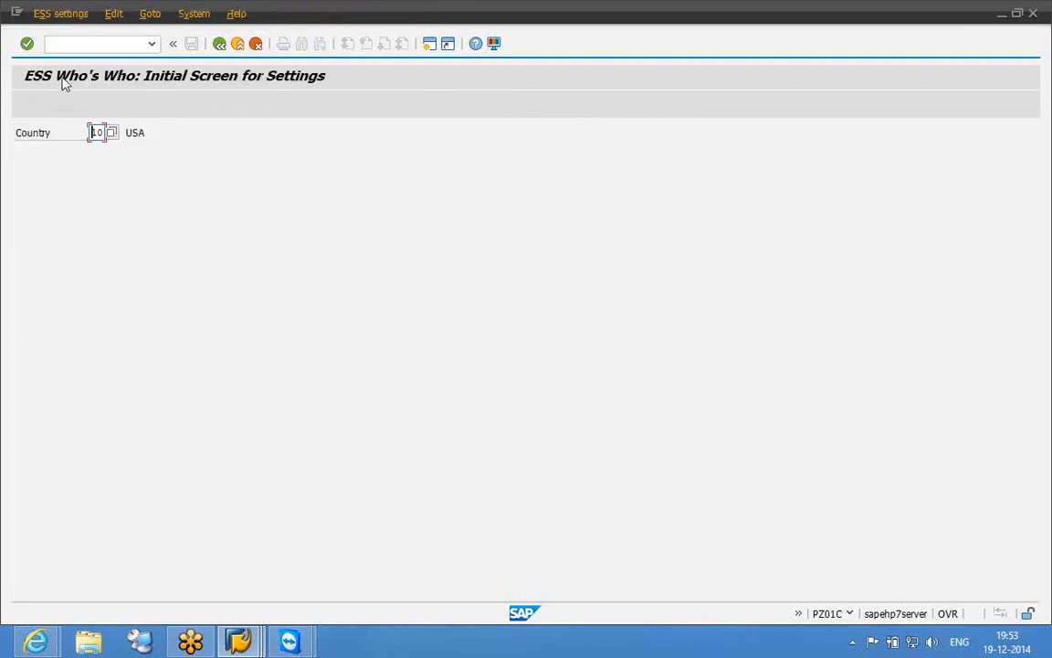
pyautogui.click(58, 17)
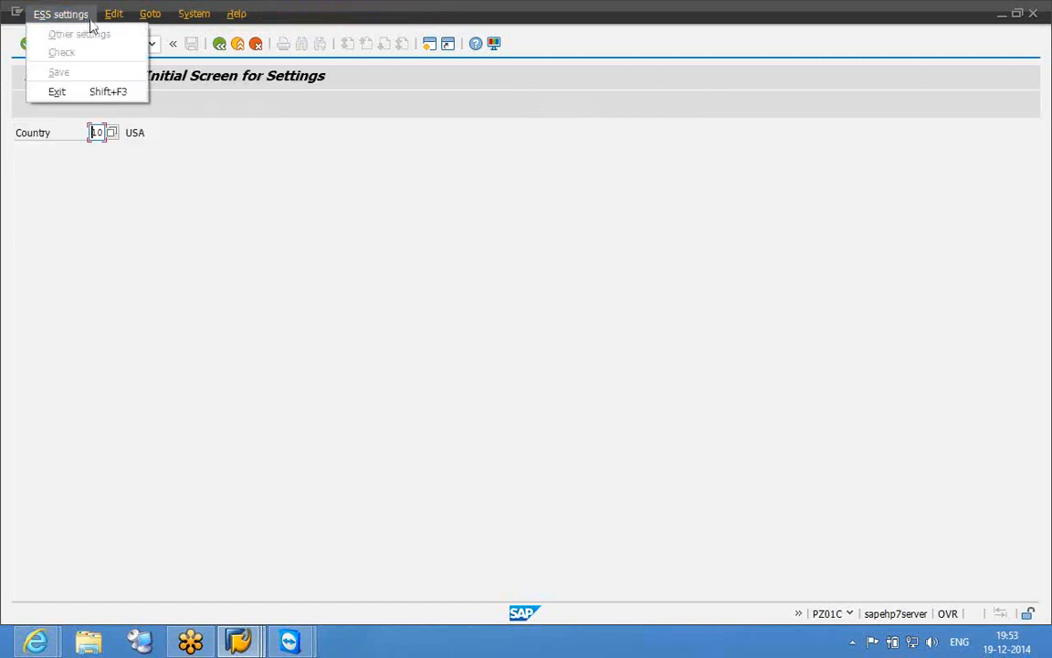
pyautogui.moveTo(149, 15)
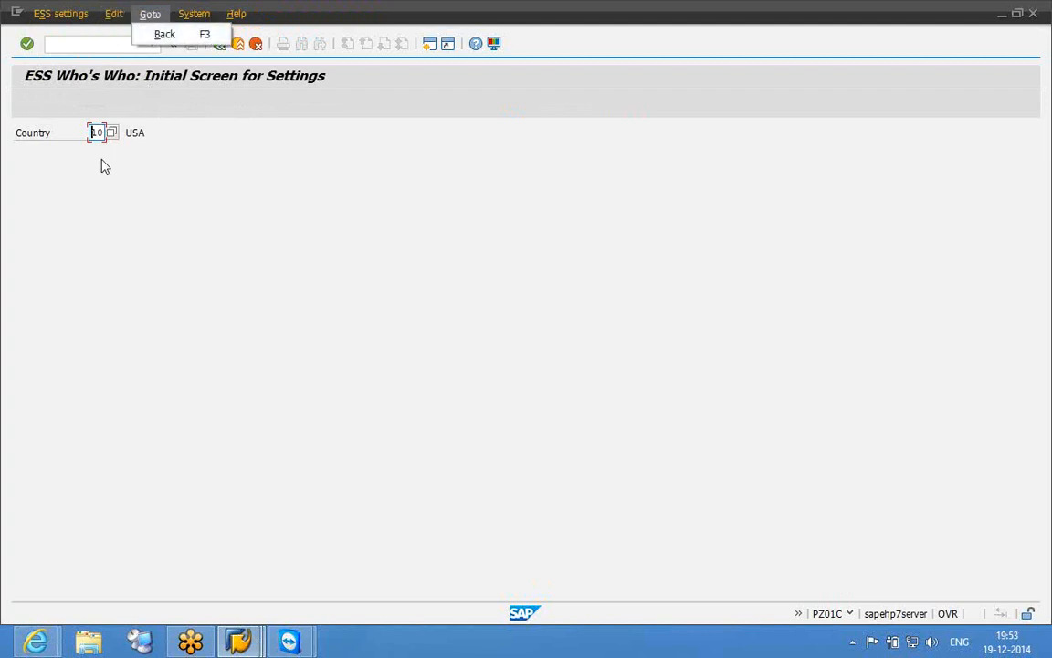
pyautogui.click(80, 179)
pyautogui.press('Return')
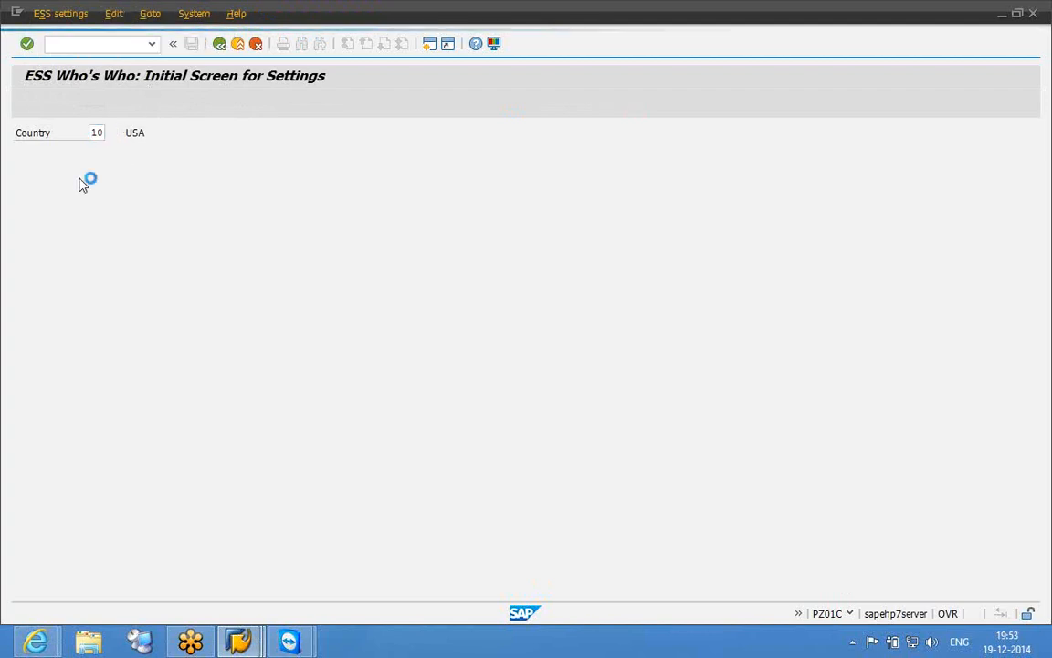
pyautogui.click(48, 22)
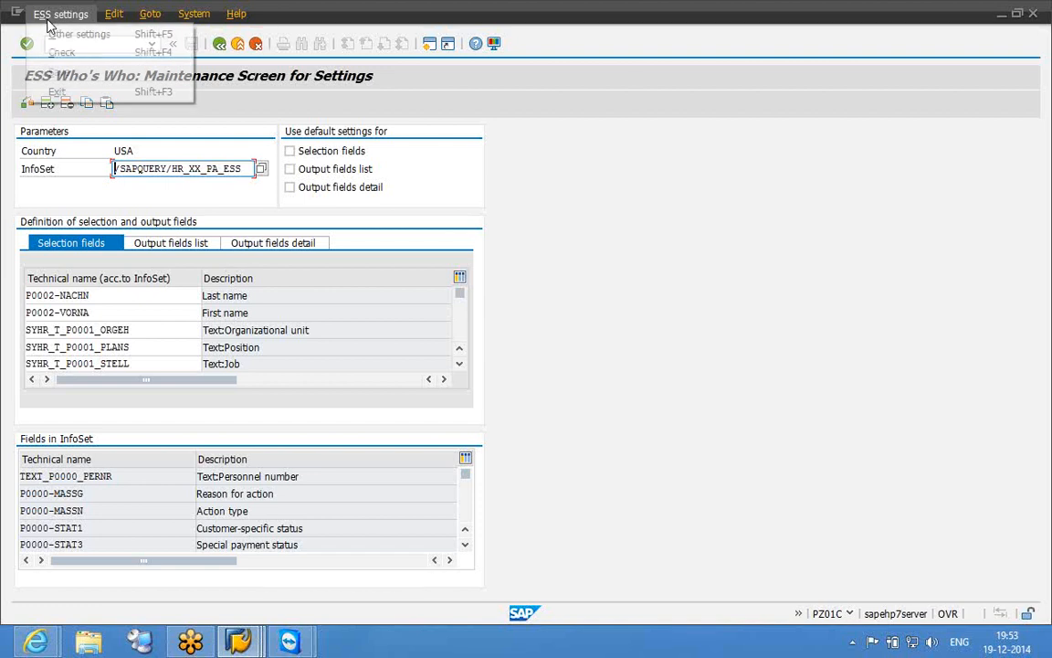
pyautogui.moveTo(113, 24)
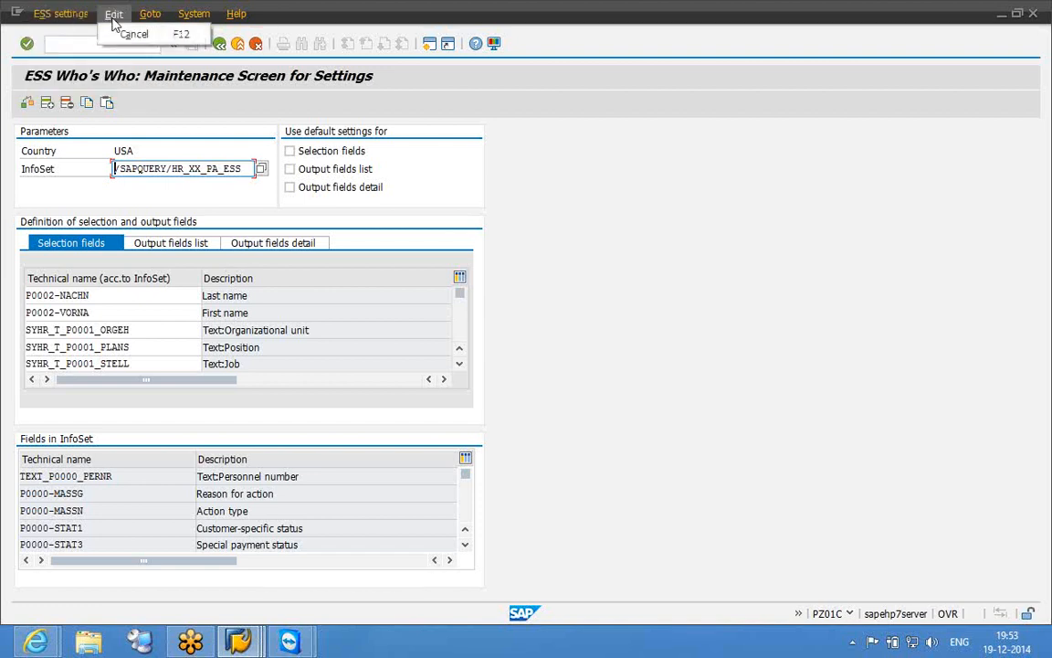
pyautogui.moveTo(236, 15)
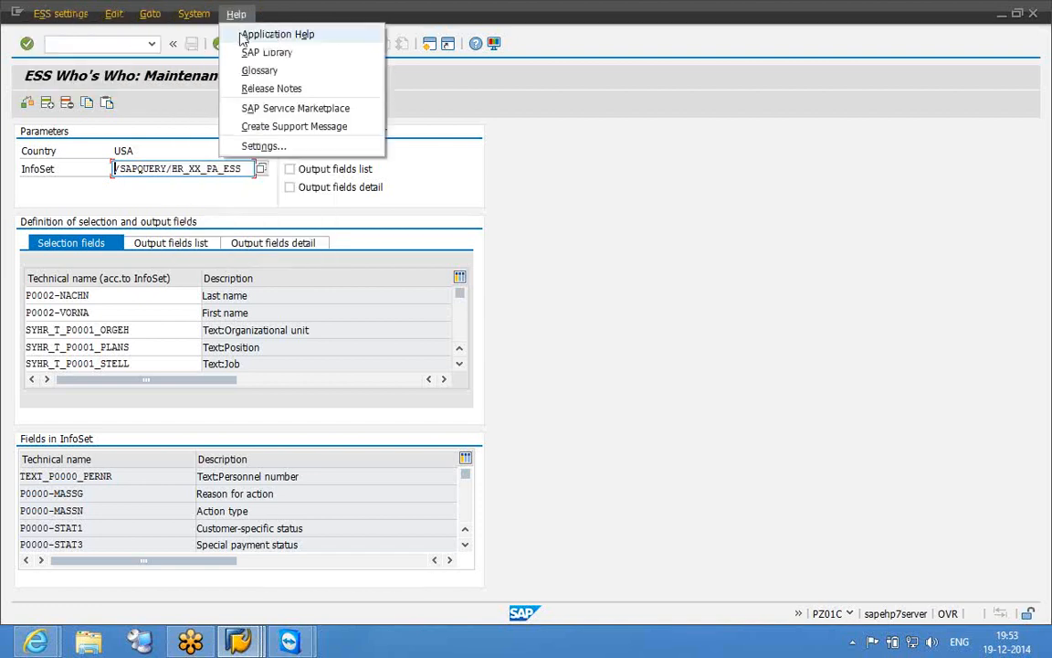
pyautogui.click(550, 259)
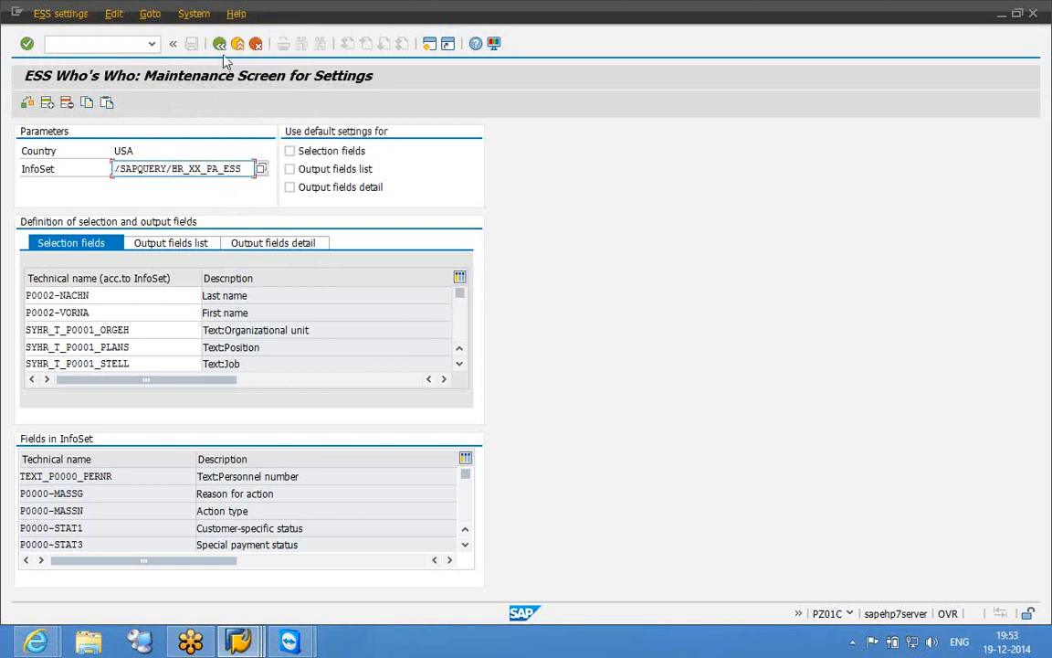
pyautogui.click(73, 17)
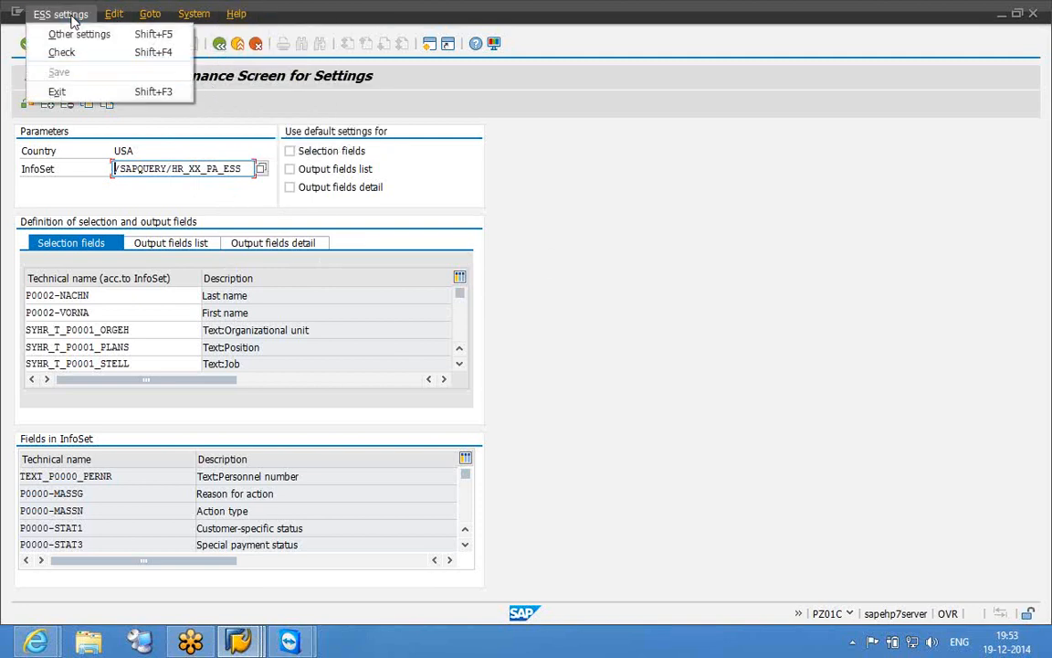
pyautogui.click(260, 106)
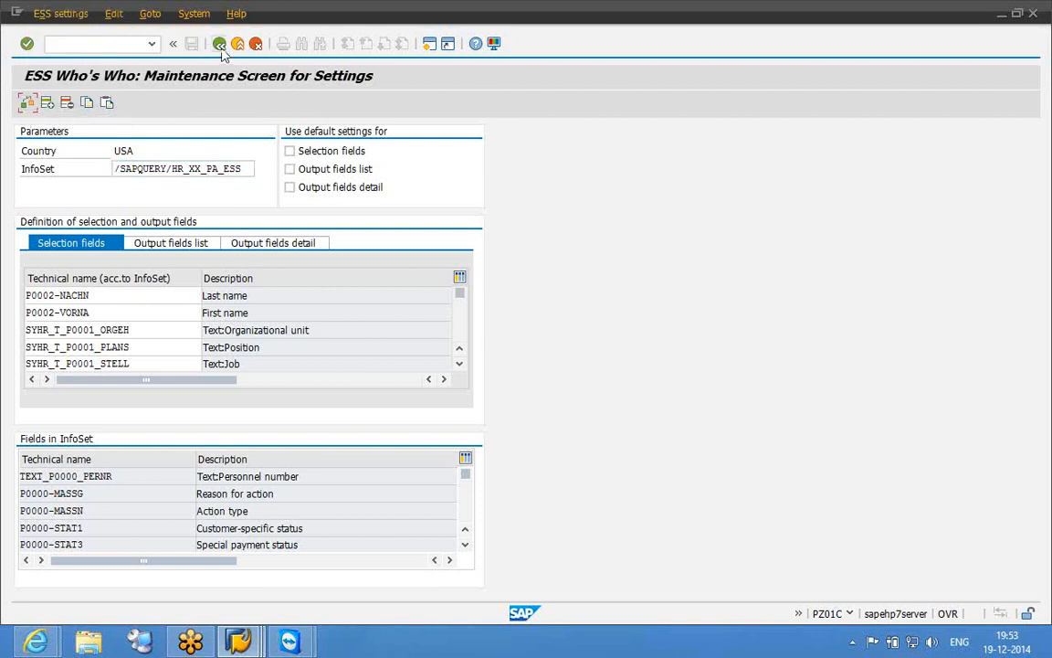
# - Return to the country selection, reopen the Who's Who settings for country 10 to view the available ESS settings commands, and leave them again
pyautogui.click(219, 44)
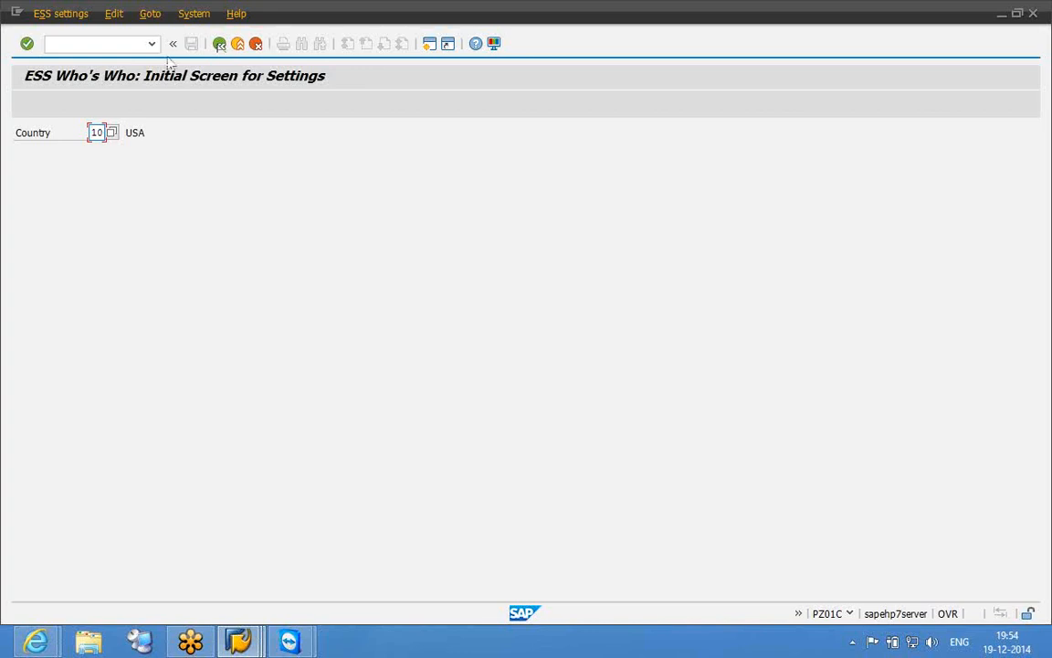
pyautogui.click(27, 43)
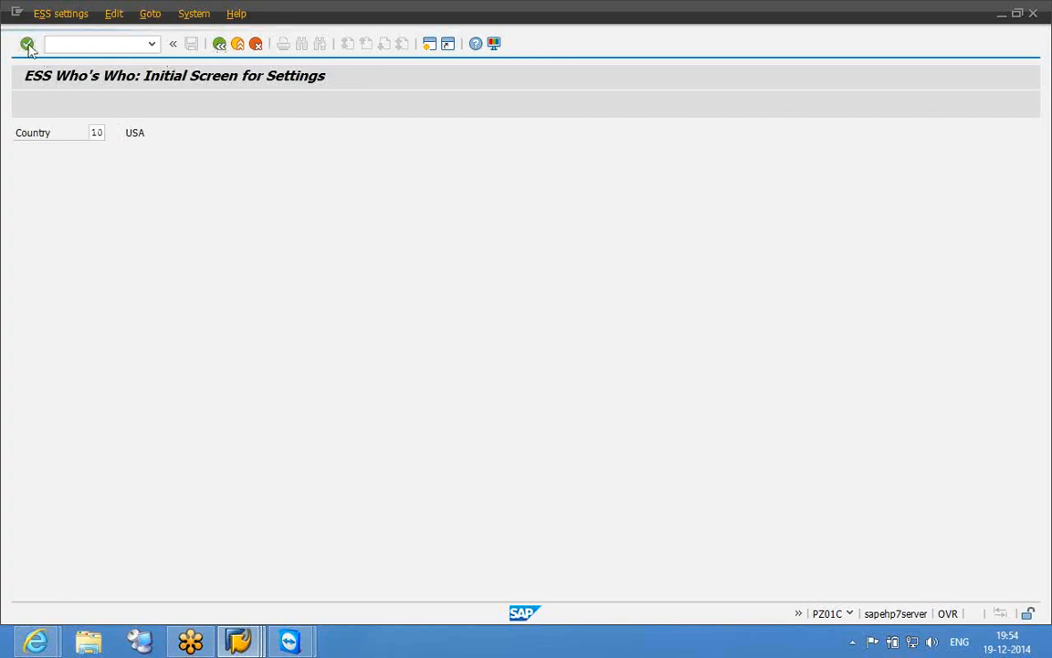
pyautogui.click(64, 14)
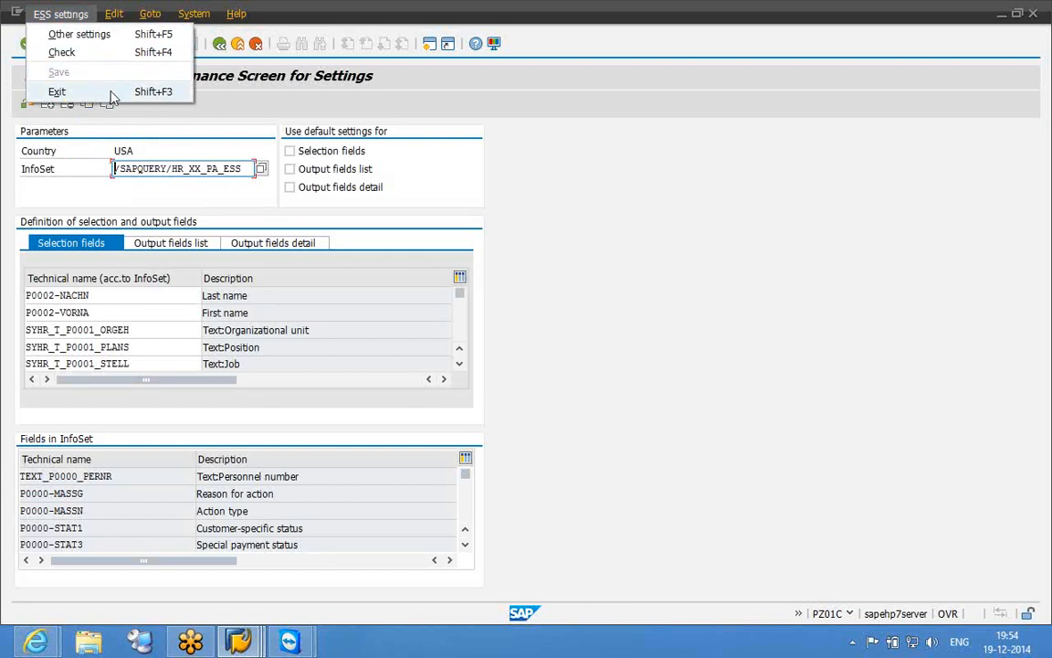
pyautogui.click(226, 137)
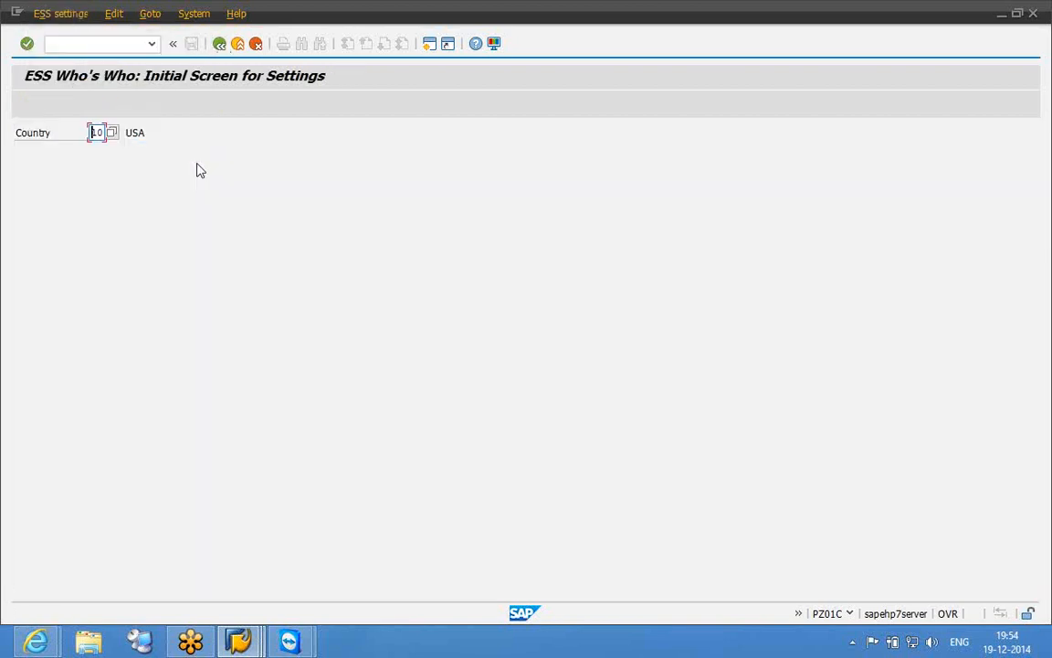
# - Return to the IMG structure, execute Who's Who (ESS): Determine Document Type to view the photo document type entry, and leave it again
pyautogui.click(220, 44)
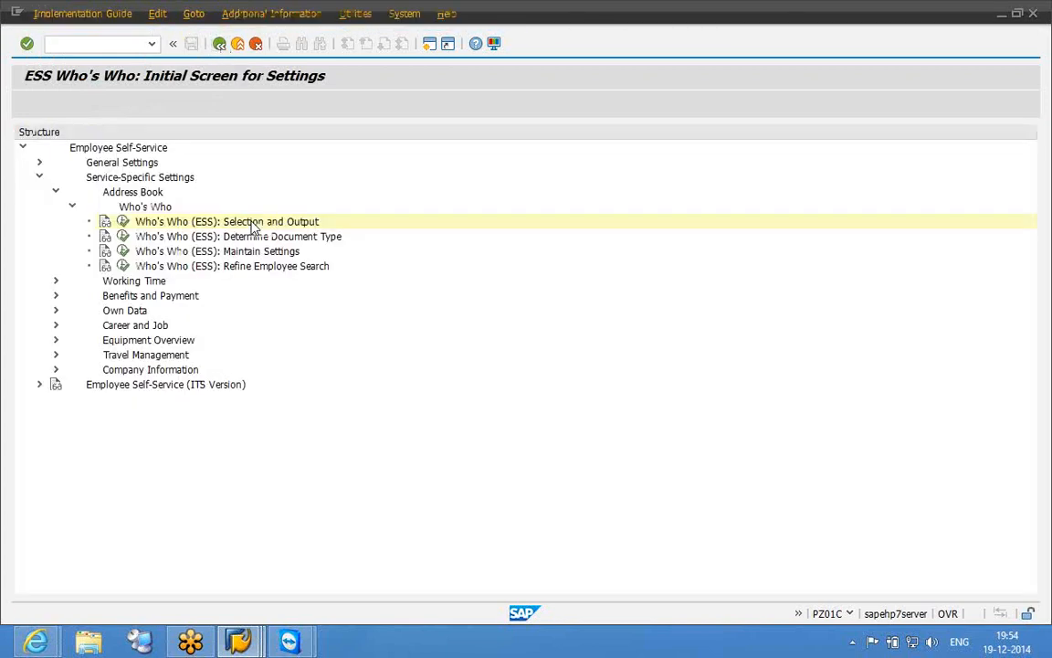
pyautogui.click(124, 236)
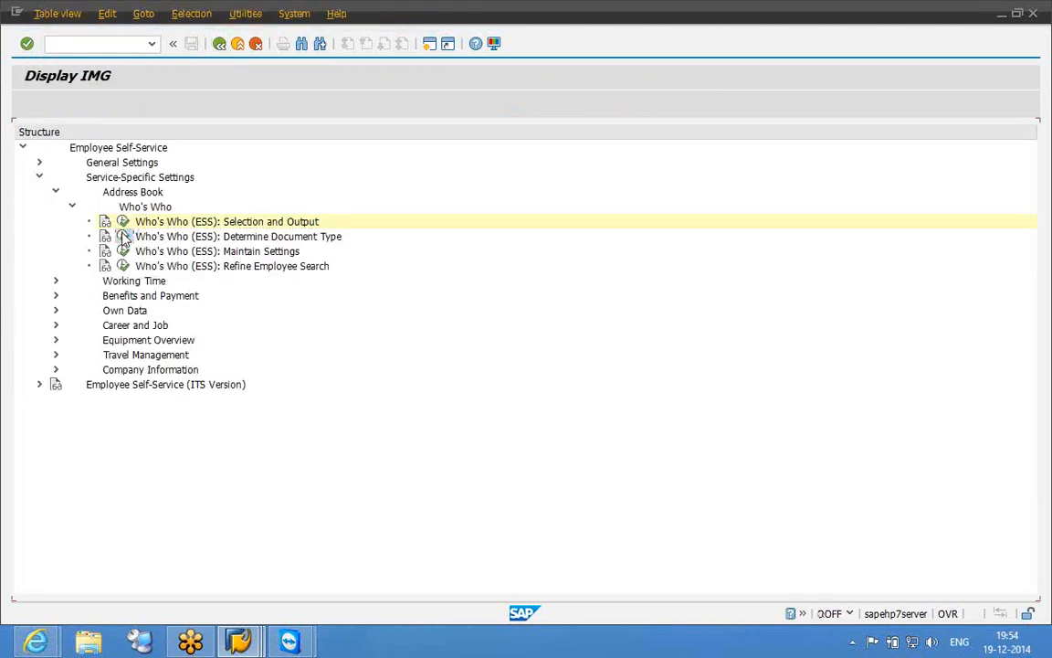
pyautogui.click(51, 16)
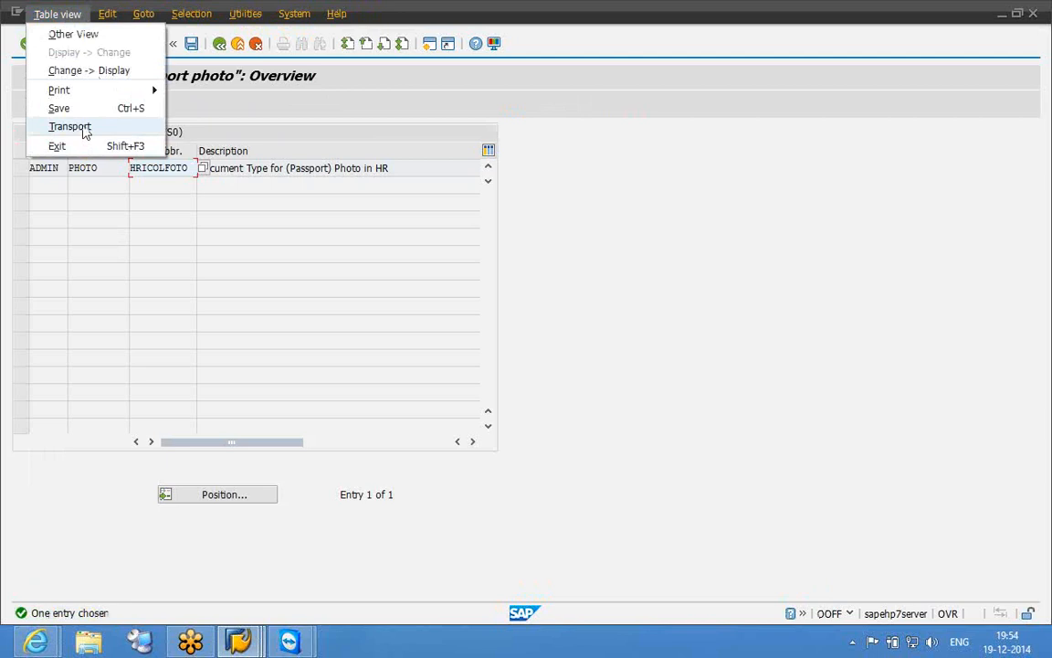
pyautogui.click(226, 112)
pyautogui.click(220, 44)
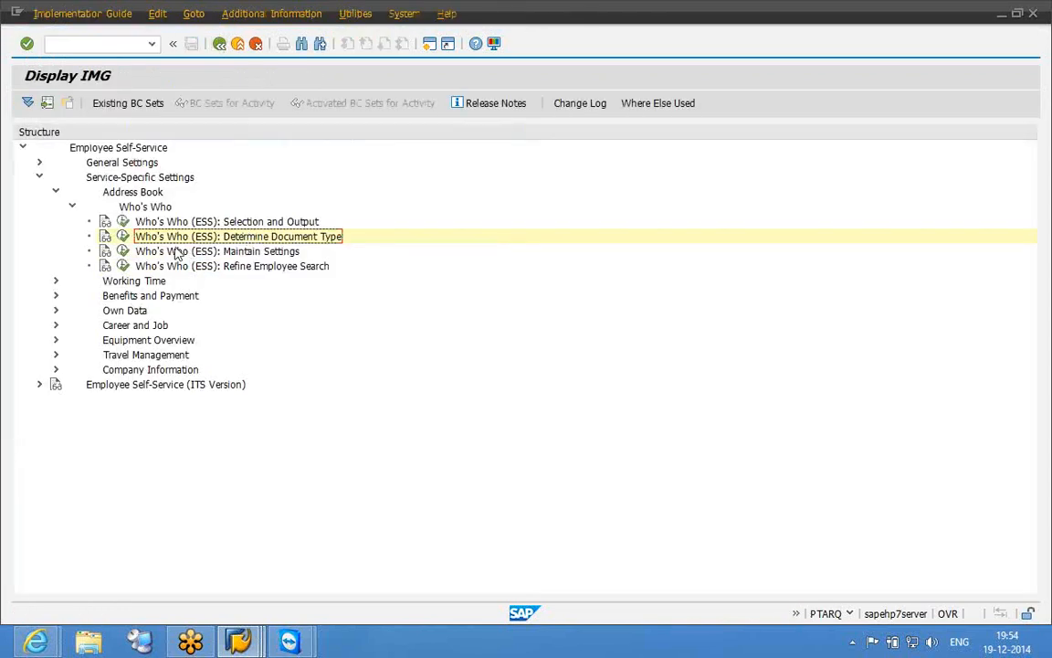
# - Execute the IMG activity Who's Who (ESS): Maintain Settings, view its settings and available commands, and return to the IMG structure
pyautogui.click(174, 252)
pyautogui.click(123, 252)
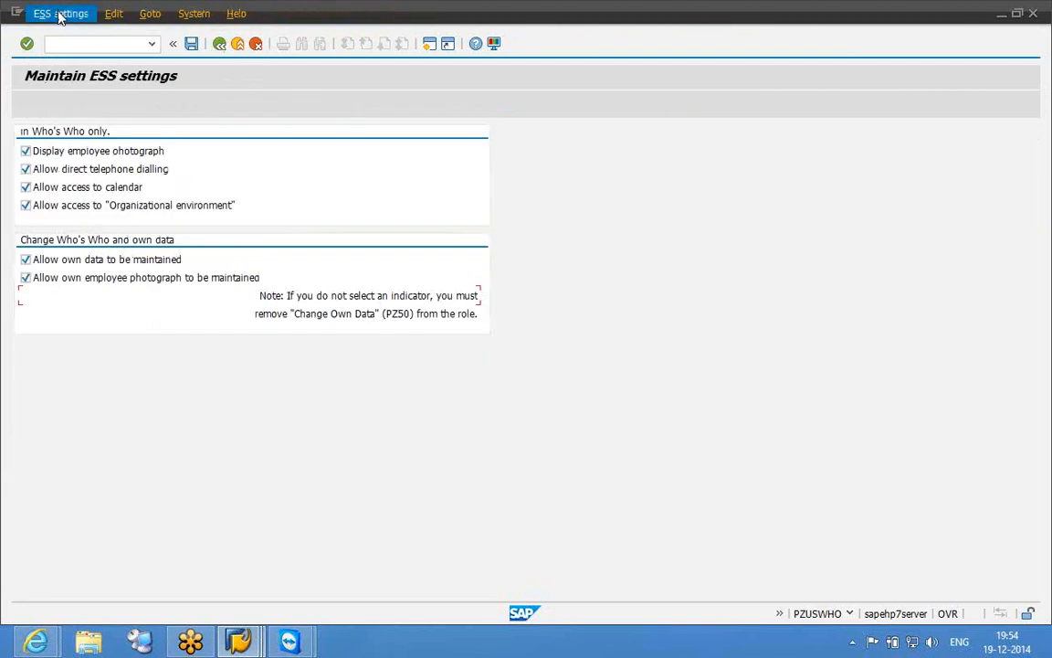
pyautogui.click(59, 17)
pyautogui.moveTo(112, 17)
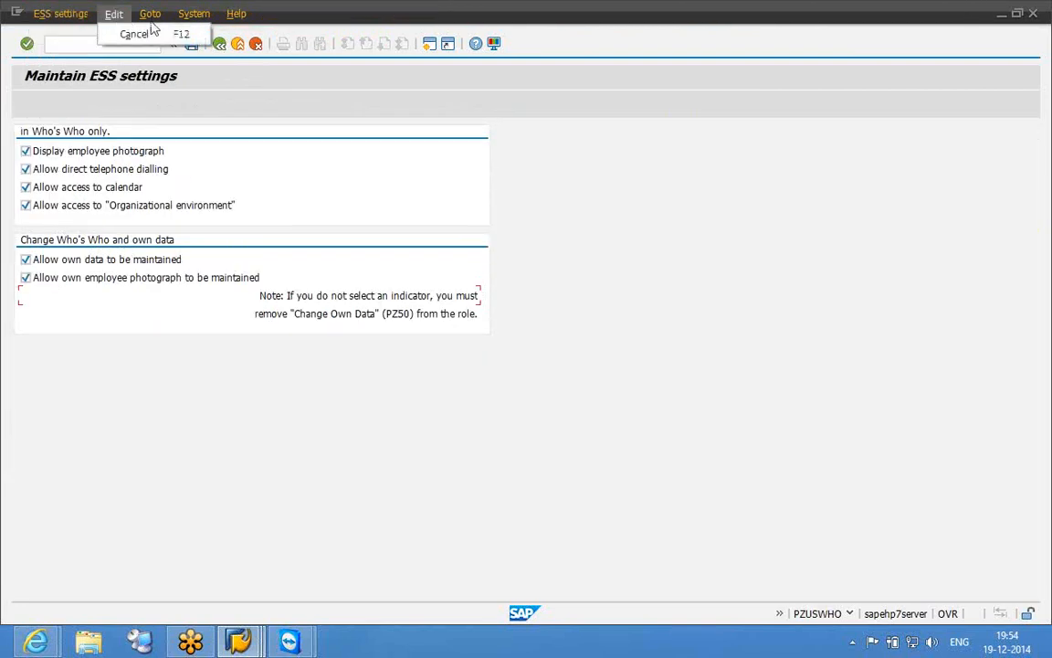
pyautogui.click(215, 129)
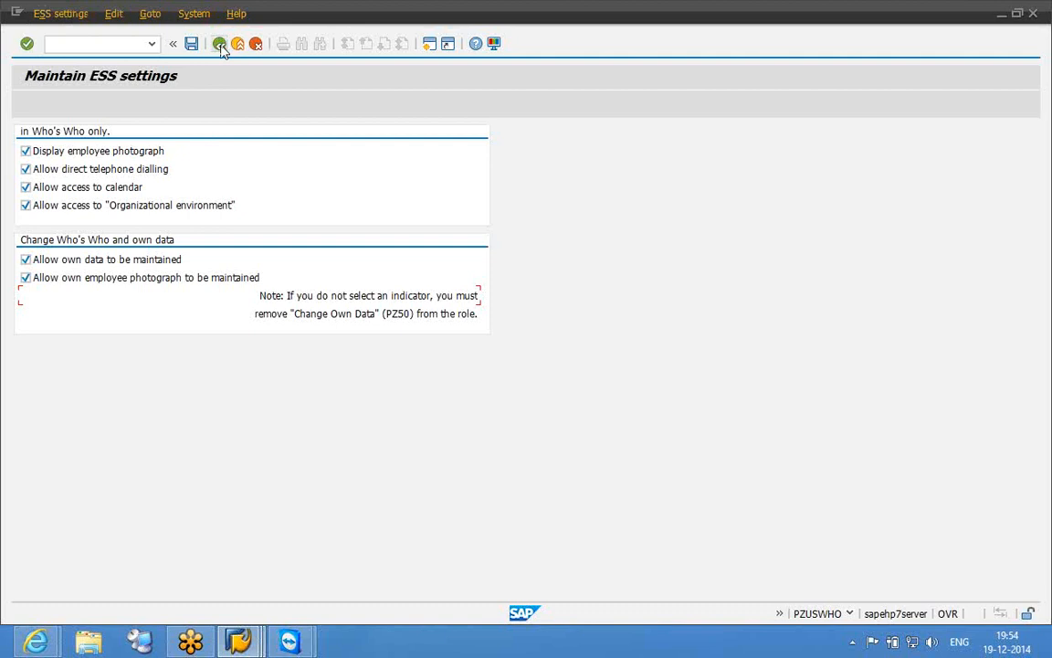
pyautogui.click(220, 46)
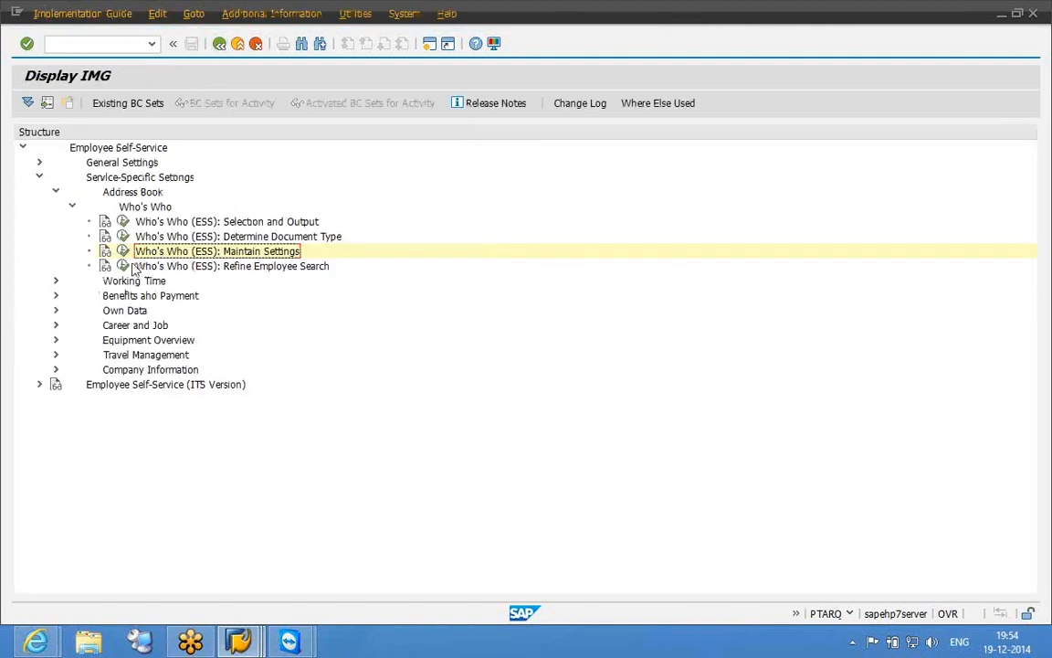
# - Execute the IMG activity Who's Who (ESS): Refine Employee Search and position the T77S0 entries at group ESS
pyautogui.click(125, 266)
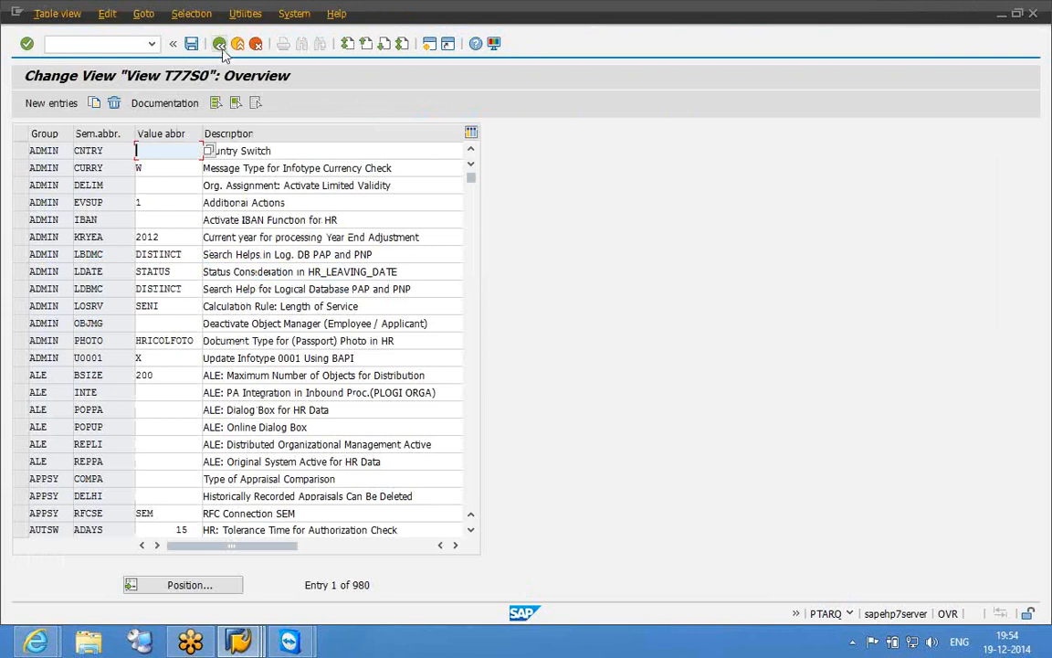
pyautogui.click(221, 50)
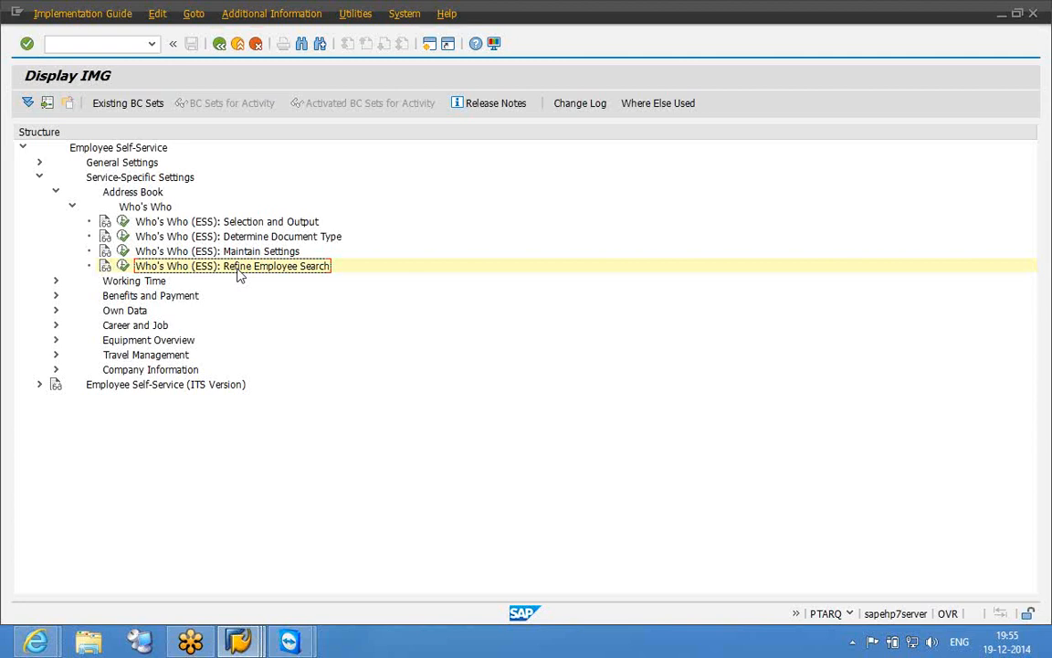
pyautogui.click(123, 265)
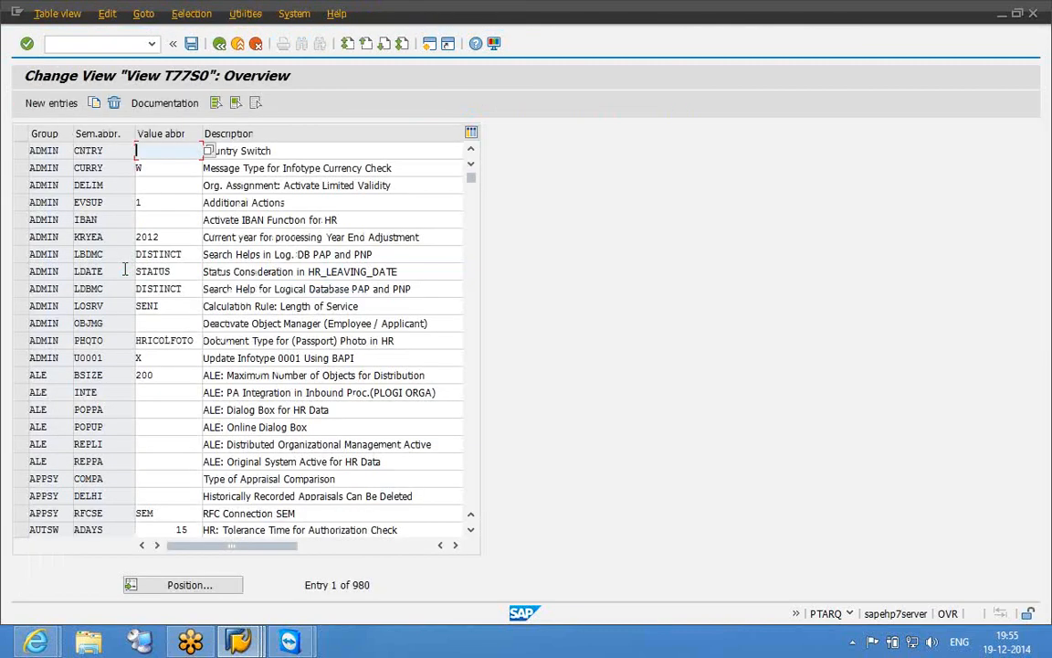
pyautogui.click(202, 590)
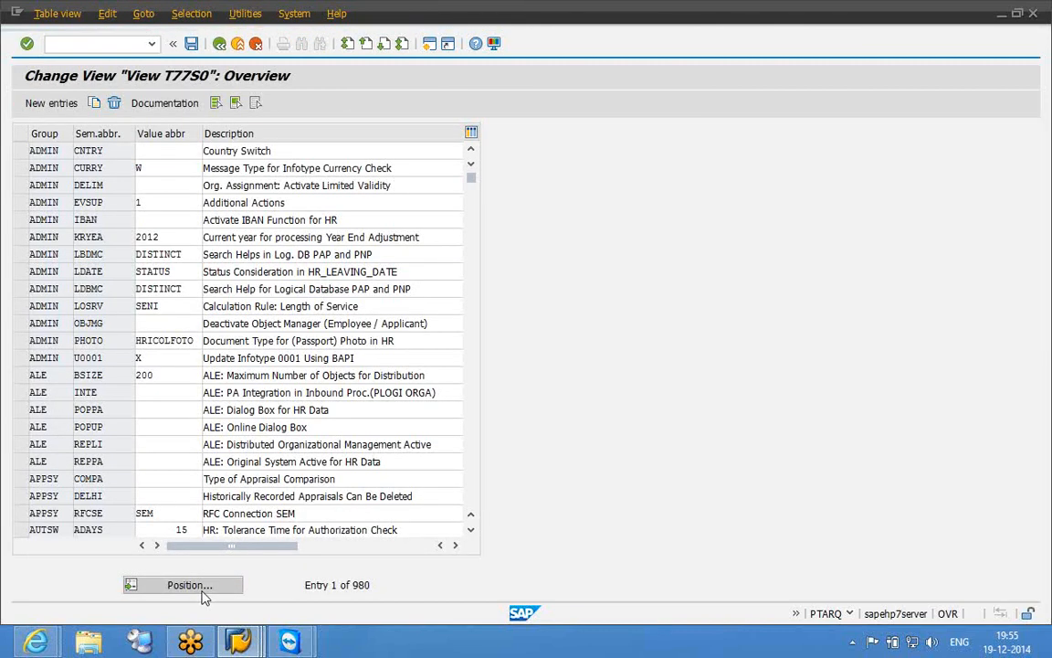
pyautogui.write('ESS')
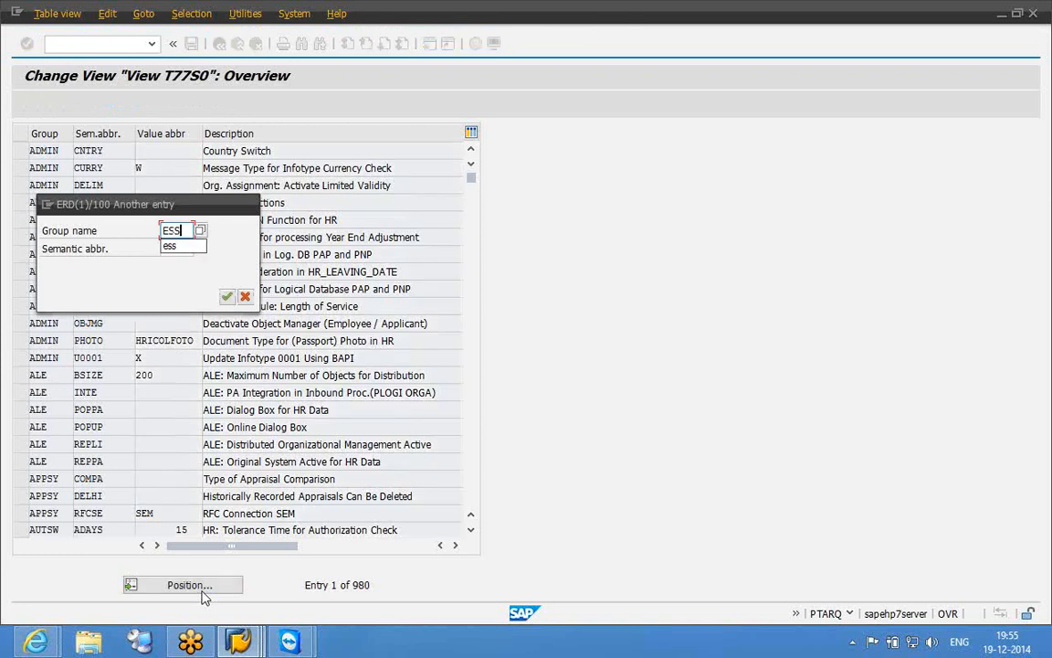
pyautogui.press('Return')
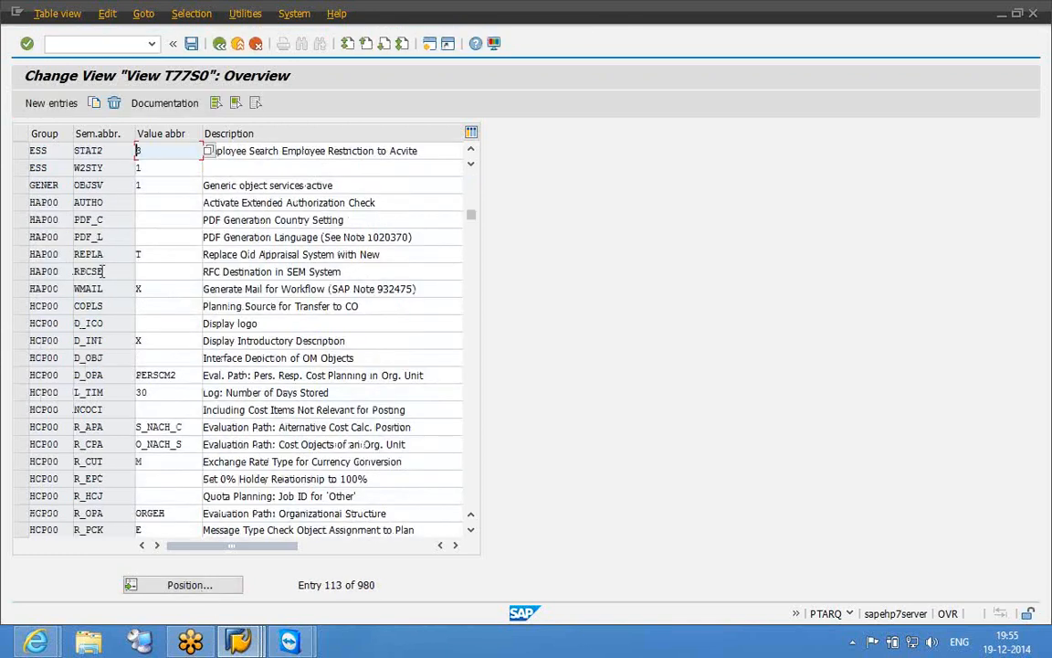
# - Try to edit the value of the ESS STAT2 entry that restricts the employee search by employment status
pyautogui.click(21, 151)
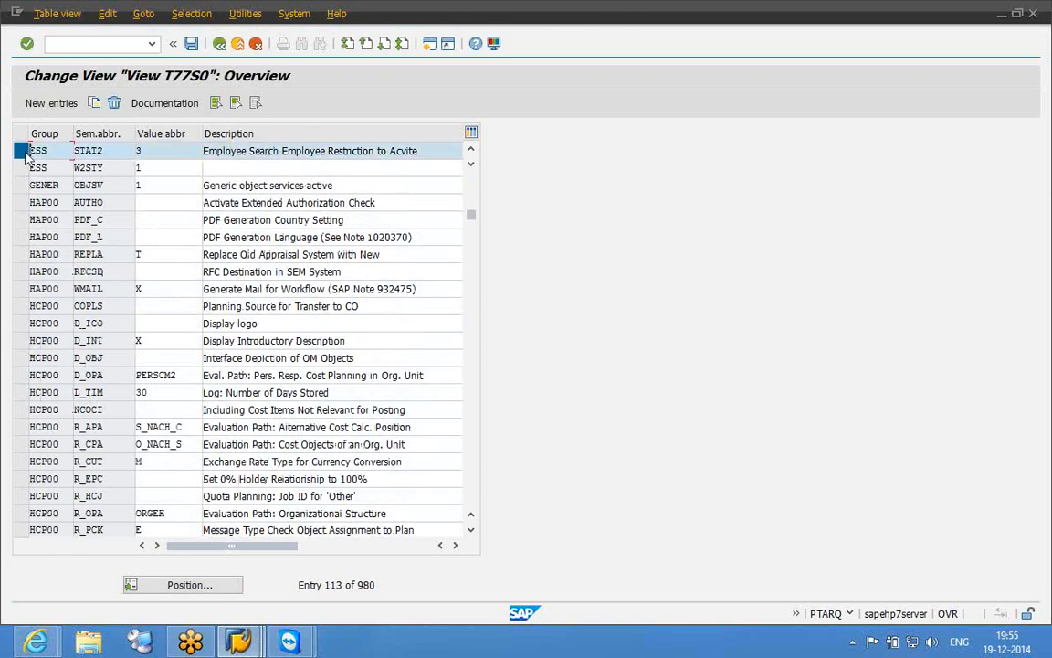
pyautogui.click(146, 151)
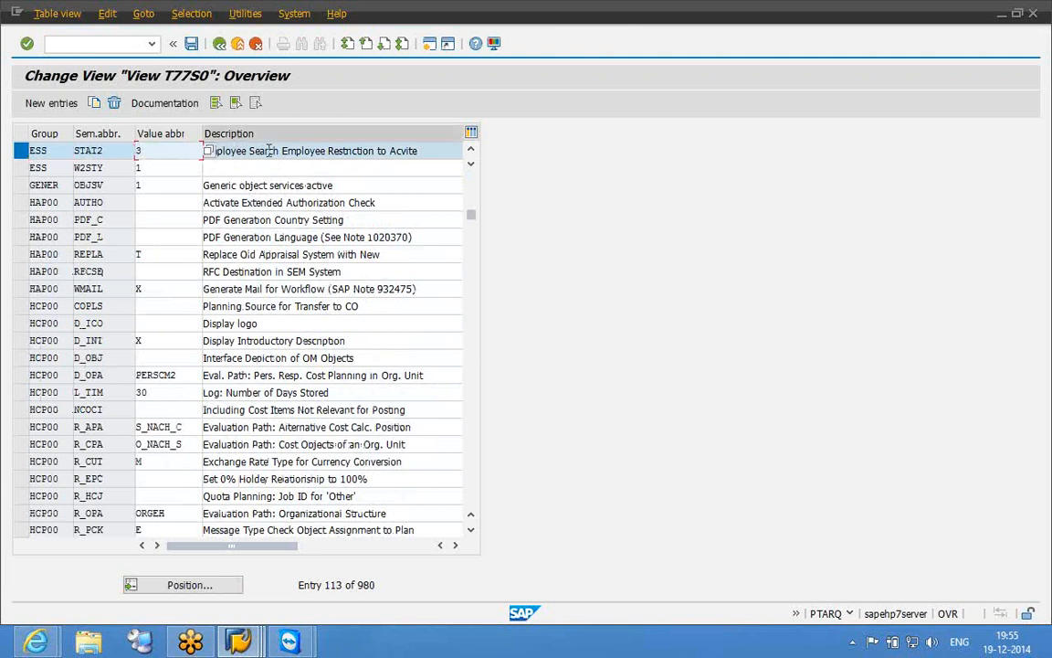
pyautogui.click(269, 151)
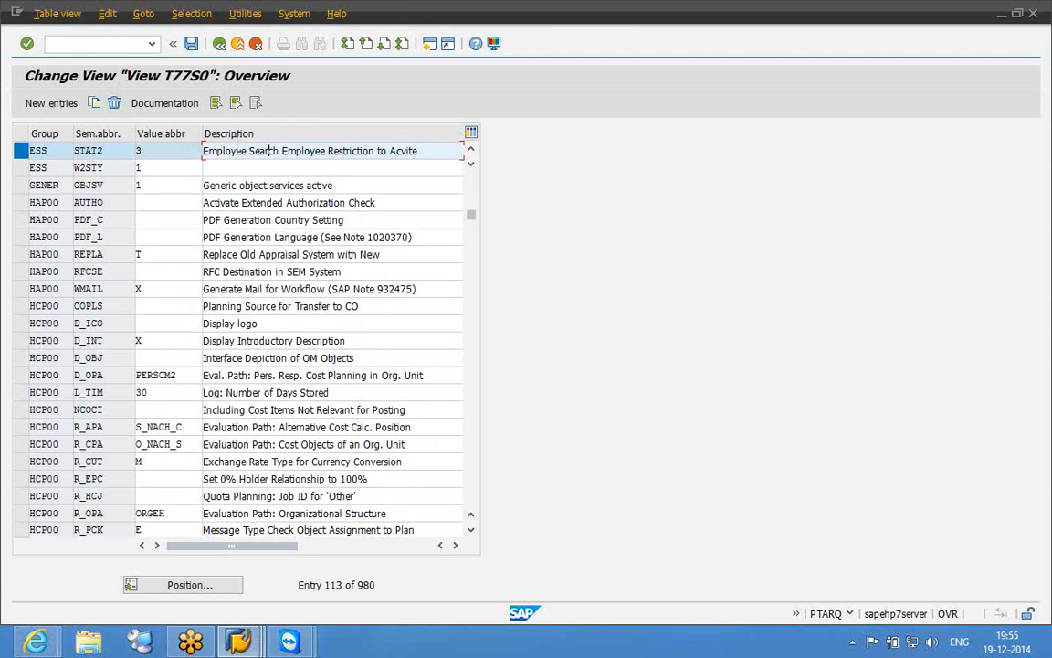
pyautogui.click(191, 151)
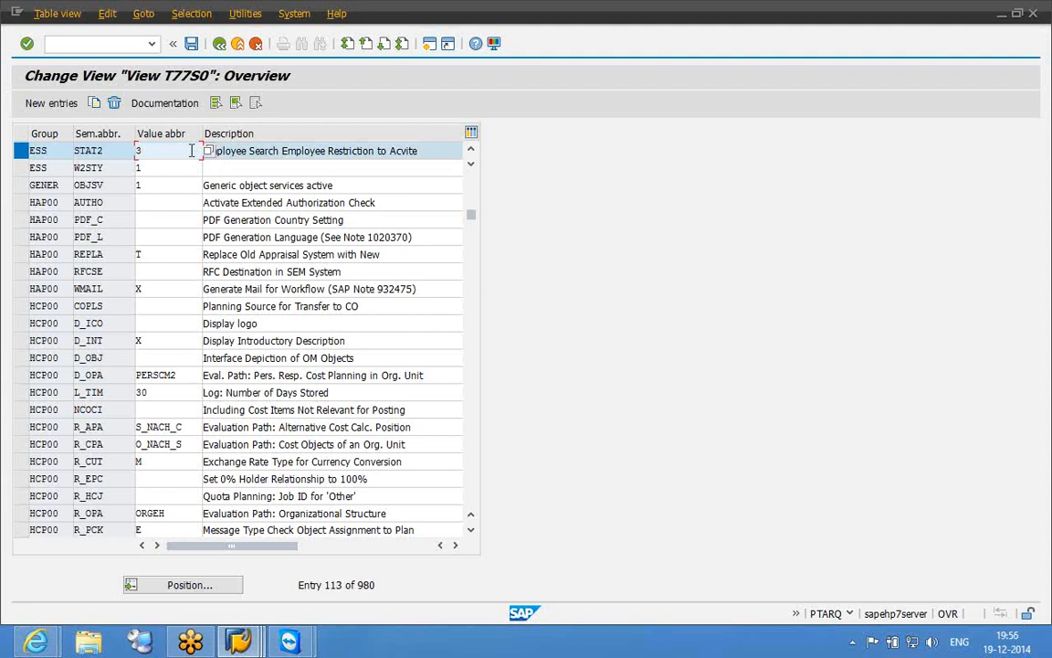
pyautogui.write('02')
pyautogui.write('1')
pyautogui.press('BackSpace')
pyautogui.press('BackSpace')
pyautogui.press('BackSpace')
pyautogui.press('Return')
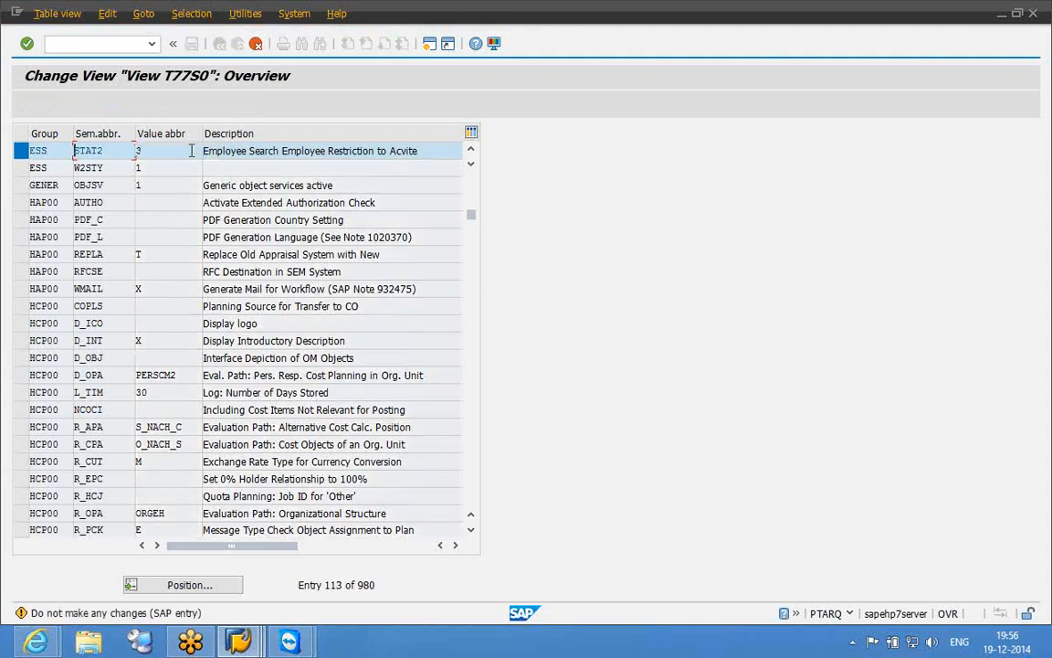
pyautogui.press('Return')
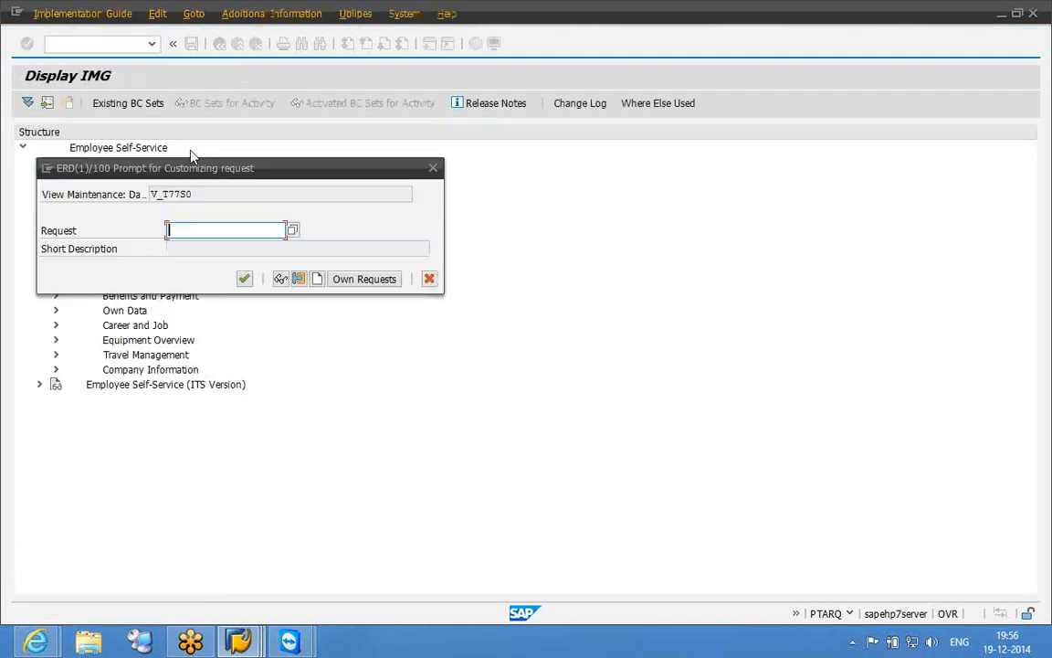
# - Cancel the customizing request and leave the T77S0 view without saving the changes
pyautogui.click(429, 279)
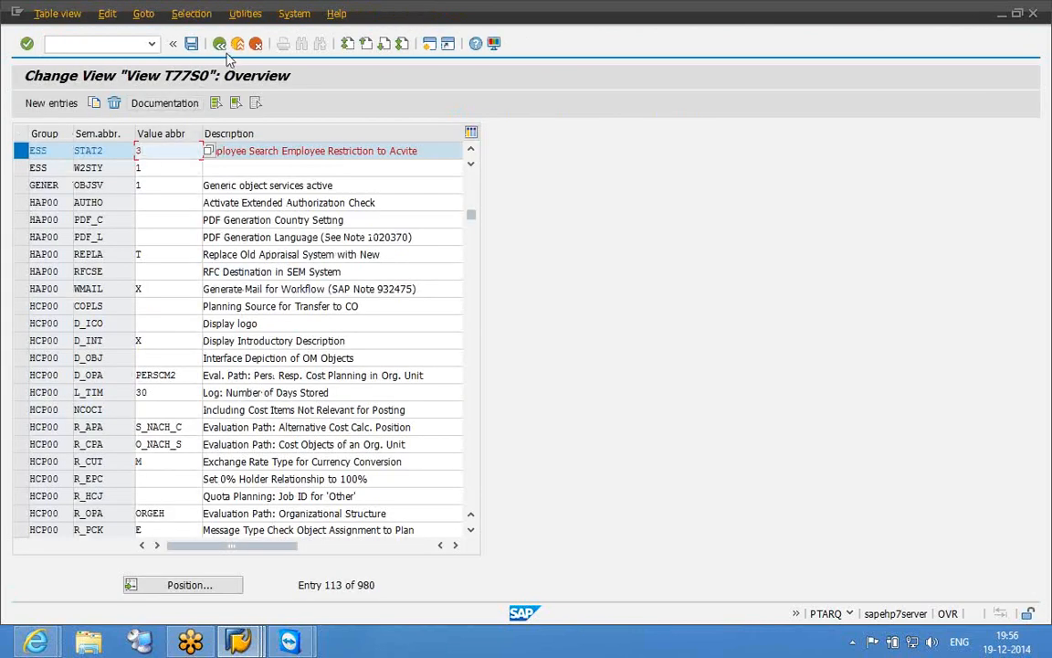
pyautogui.click(220, 43)
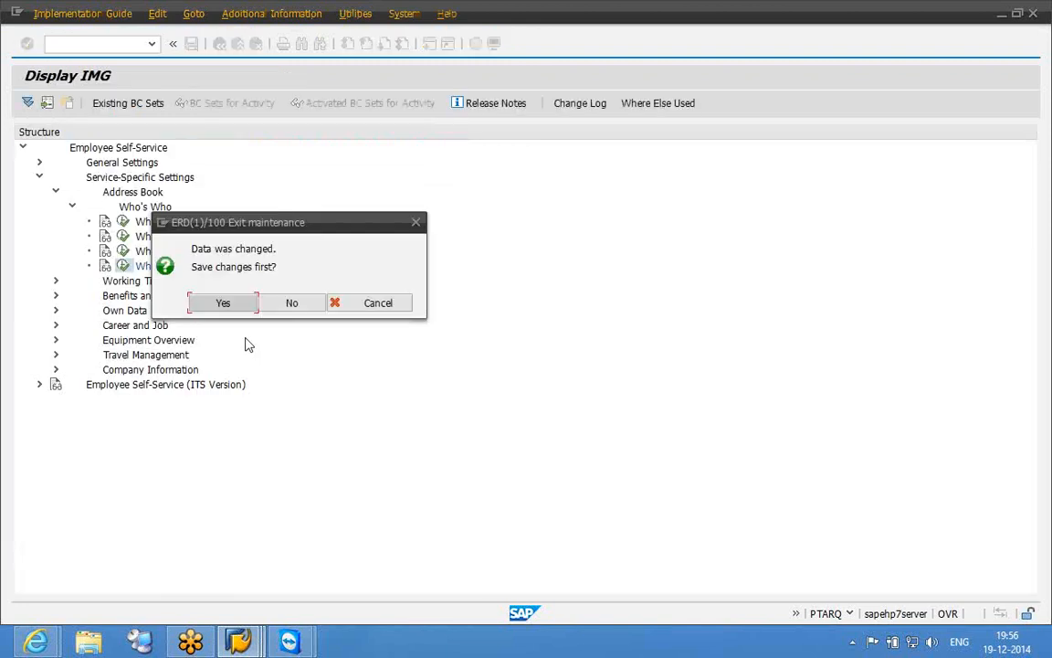
pyautogui.click(274, 305)
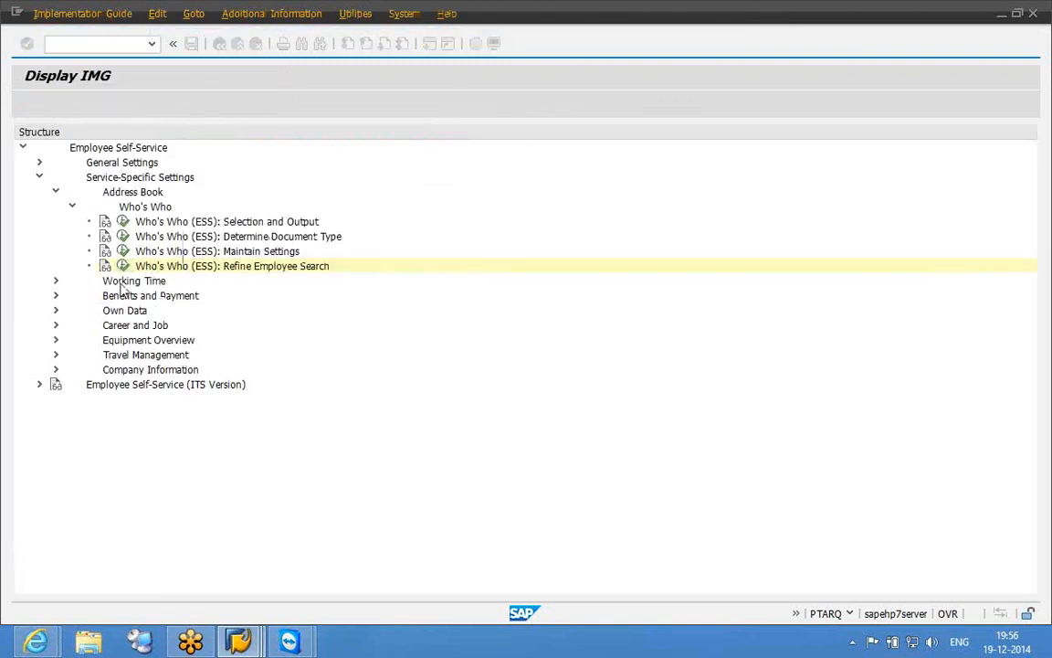
# - Read the IMG documentation for Who's Who (ESS): Refine Employee Search, widening its window, and close it
pyautogui.click(106, 266)
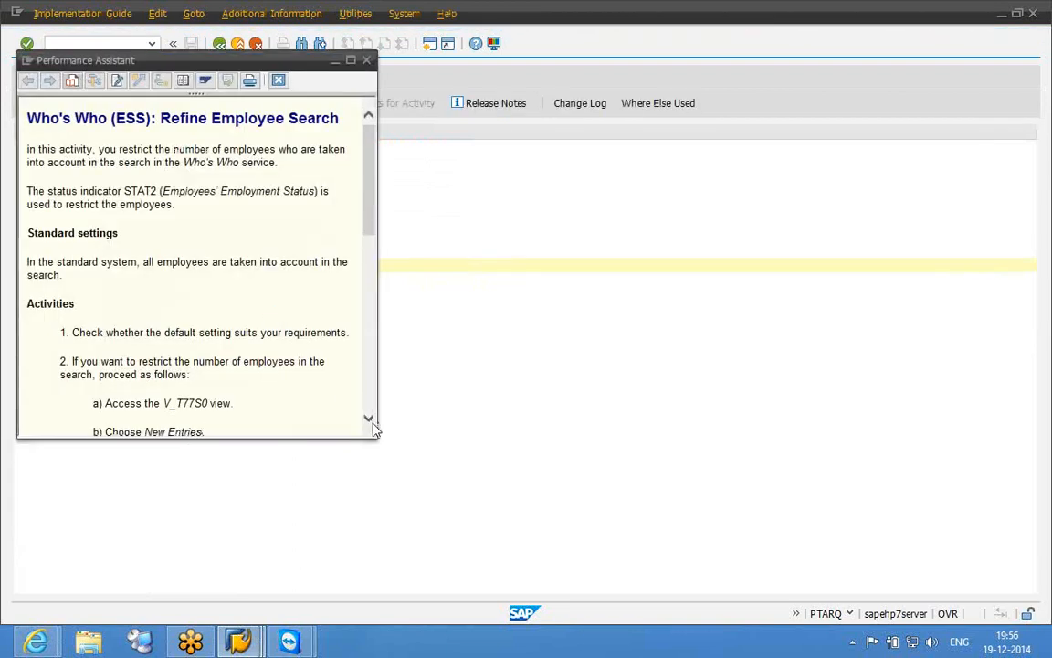
pyautogui.scroll(-5, 374, 429)
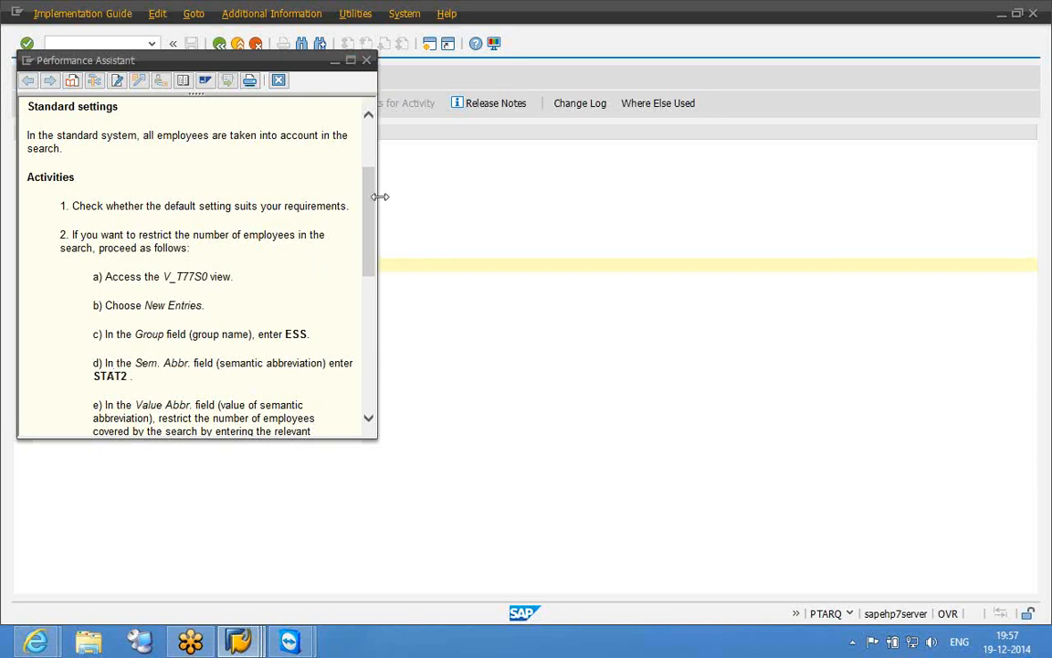
pyautogui.moveTo(379, 196); pyautogui.dragTo(554, 299)
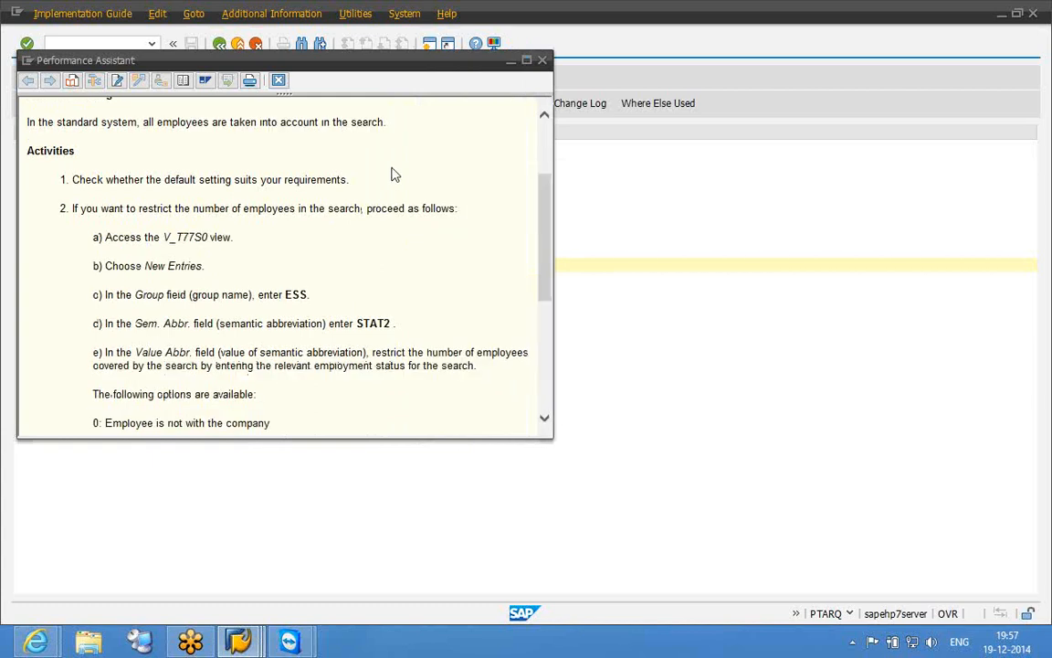
pyautogui.click(280, 81)
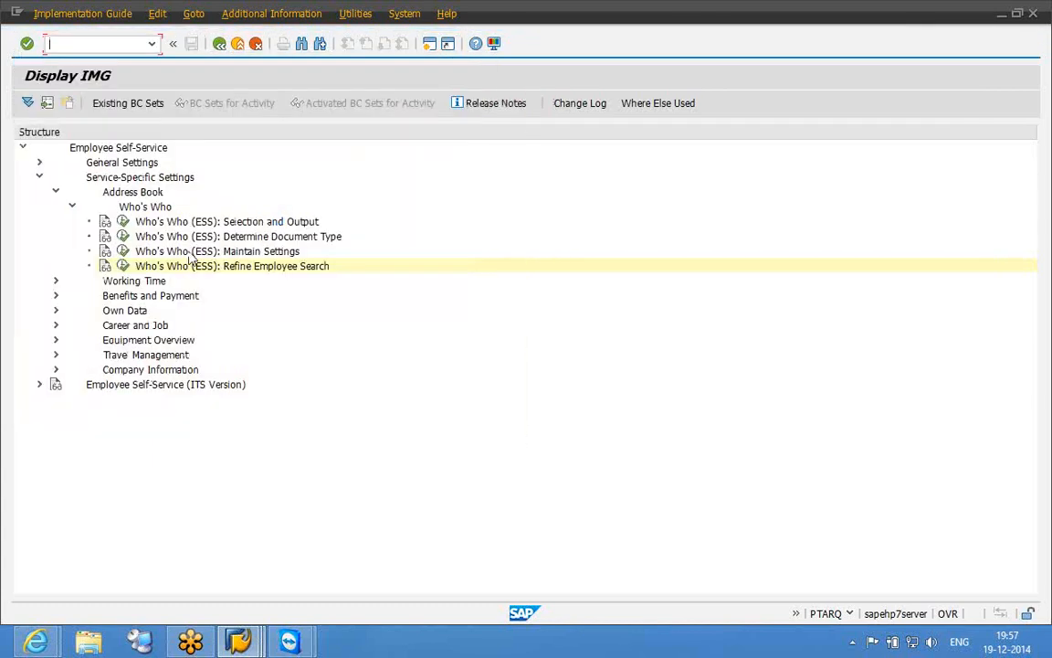
# - Execute Refine Employee Search again, position the list at group ESS, and mark the STAT2 entry before clearing the selection
pyautogui.click(123, 265)
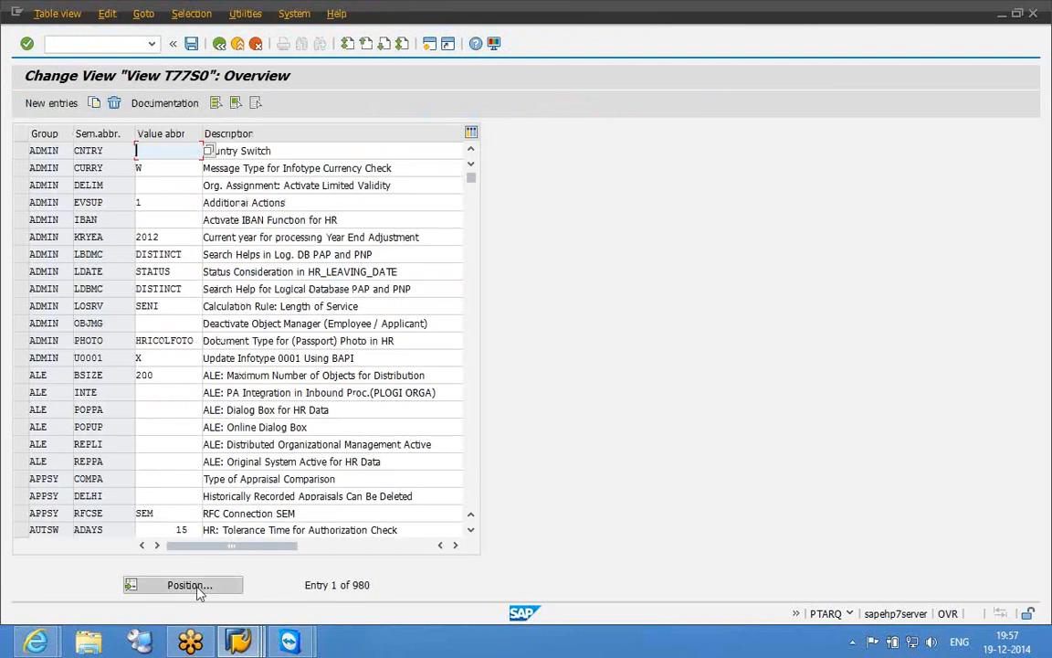
pyautogui.click(189, 584)
pyautogui.write('ES')
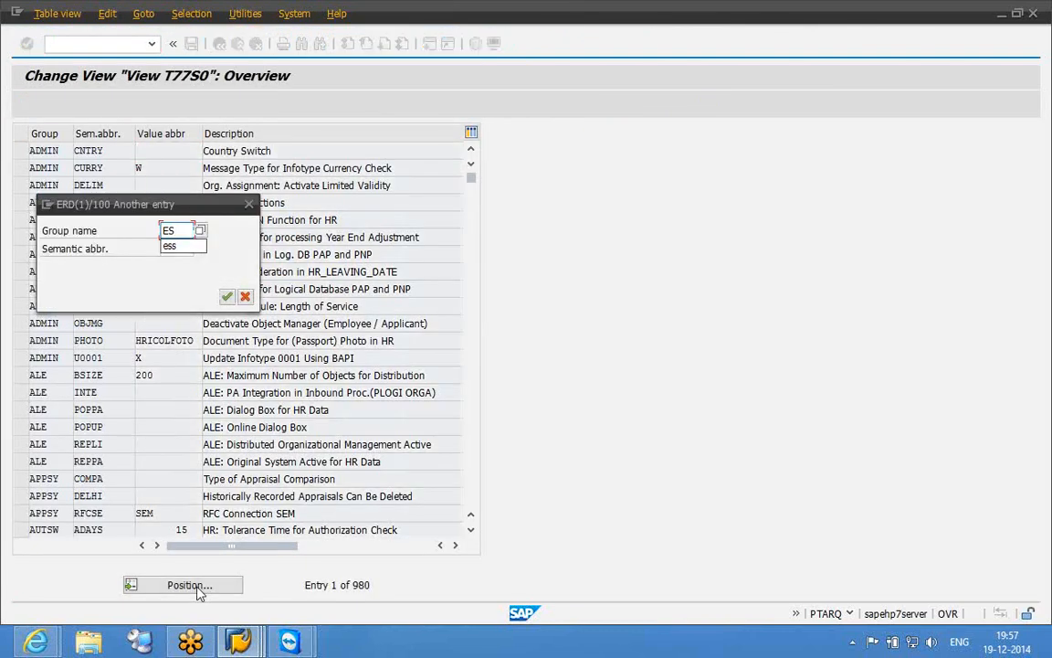
pyautogui.write('S')
pyautogui.press('Return')
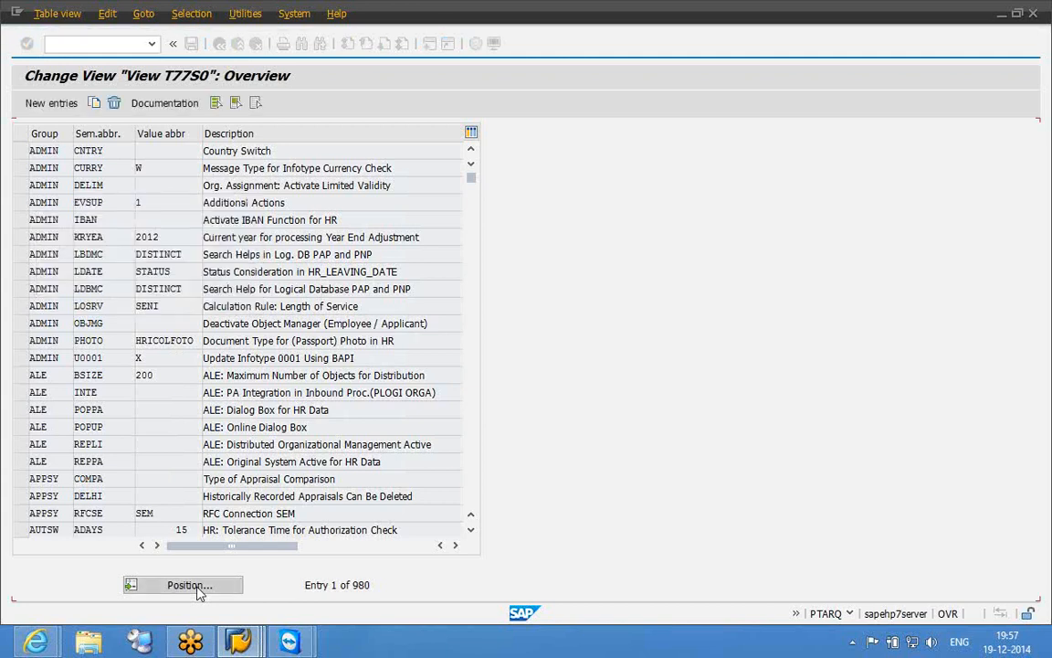
pyautogui.click(21, 152)
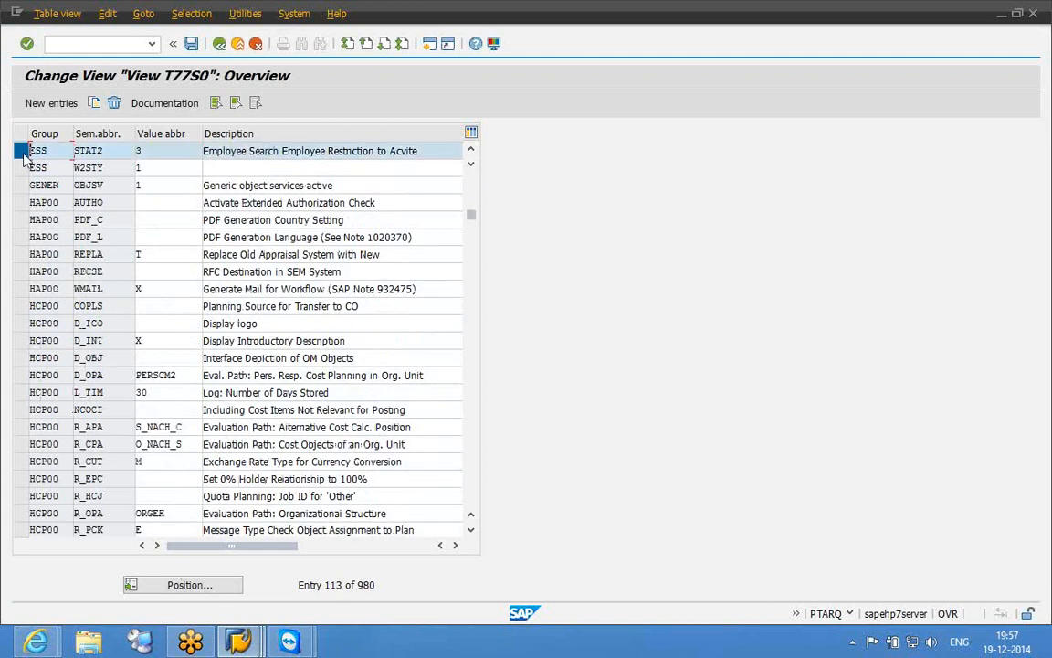
pyautogui.click(22, 154)
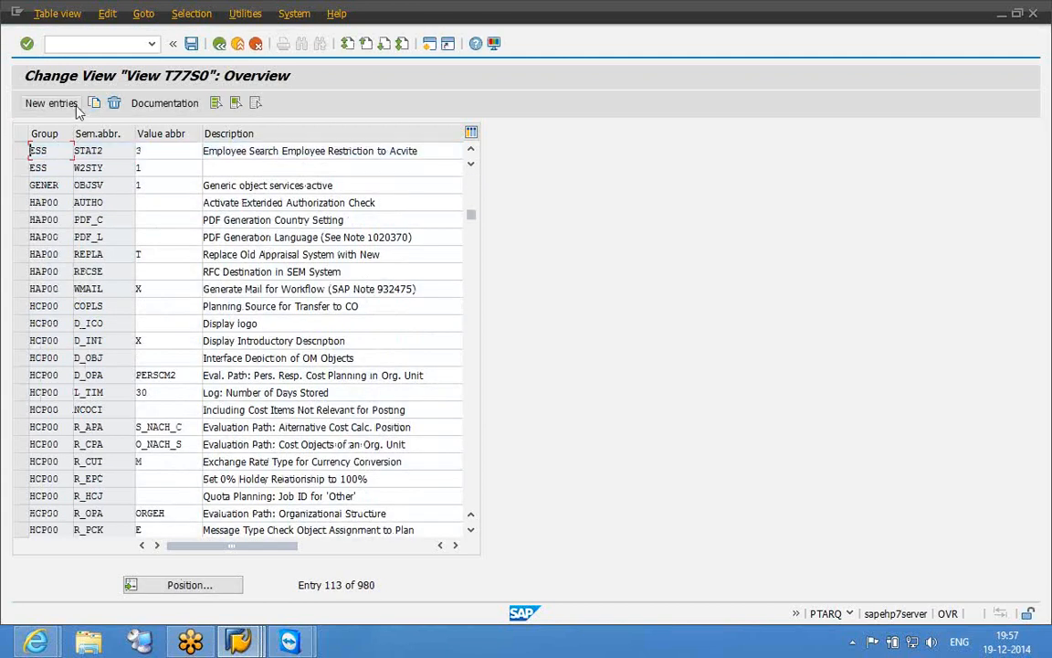
# - Leave and reopen the T77S0 view, position it at group ESS to review the STAT2 entry, and go back to the IMG
pyautogui.click(219, 44)
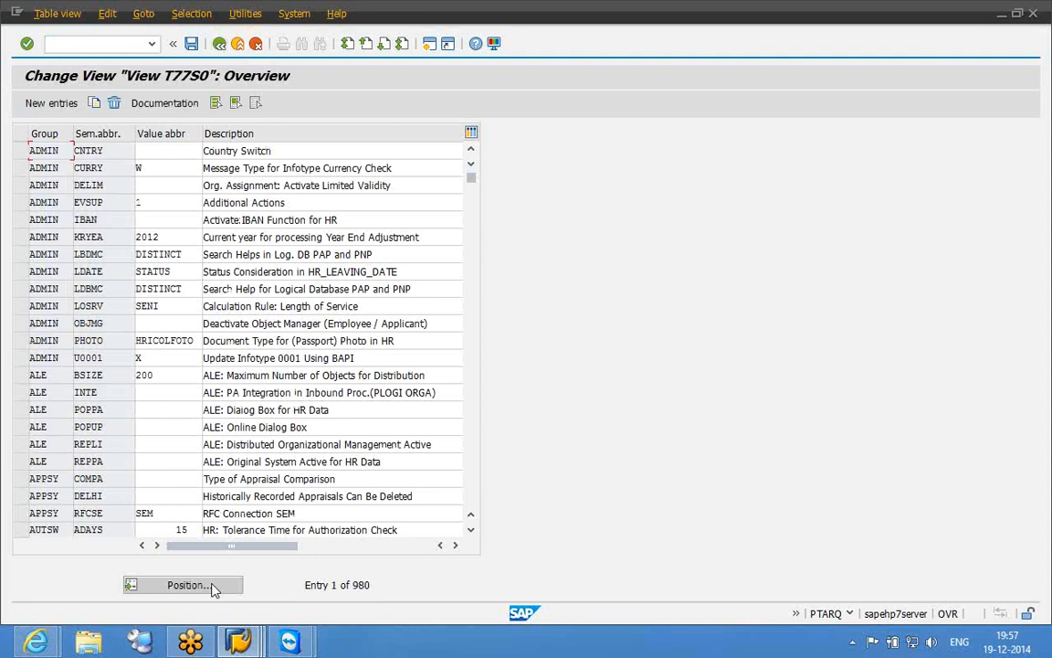
pyautogui.click(187, 585)
pyautogui.write('ESS')
pyautogui.press('Return')
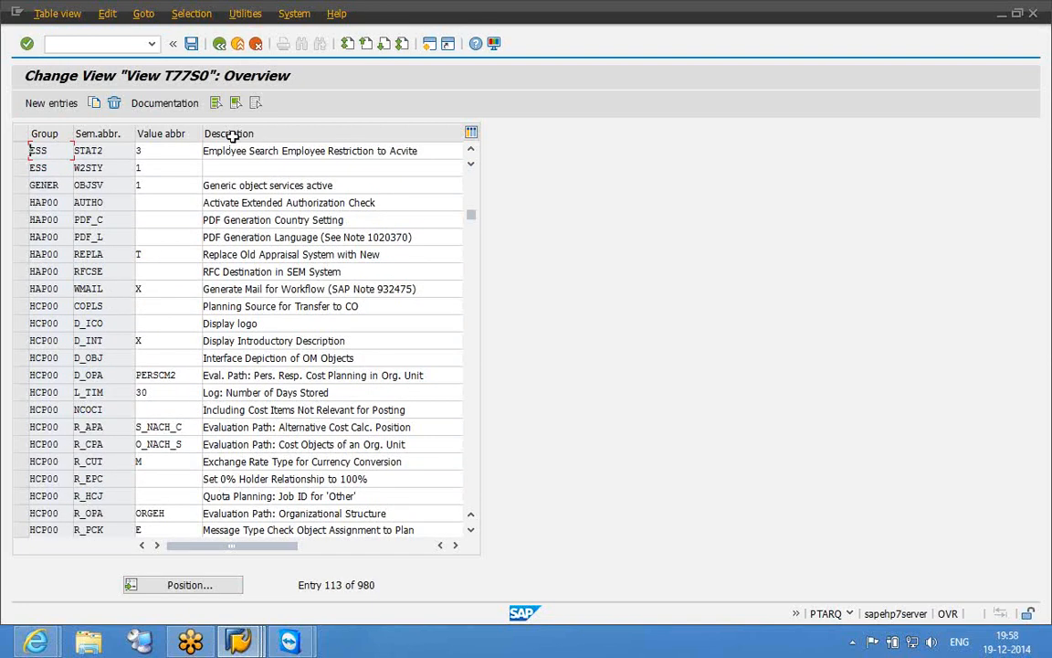
pyautogui.click(220, 44)
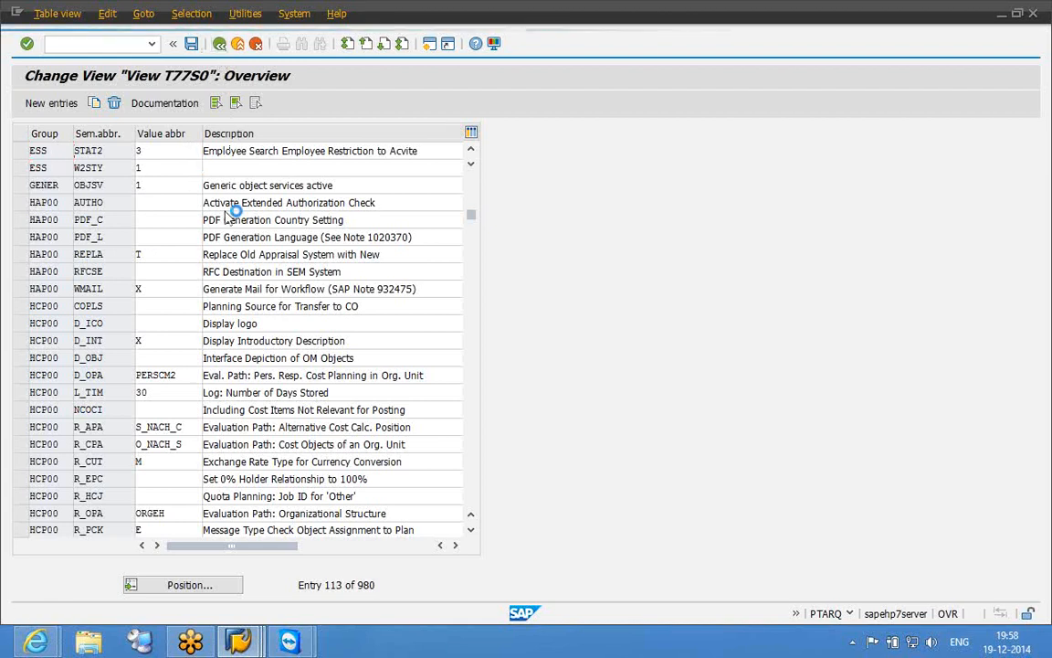
# - Collapse the Who's Who node and expand Working Time and its Leave Request node in the IMG
pyautogui.click(208, 266)
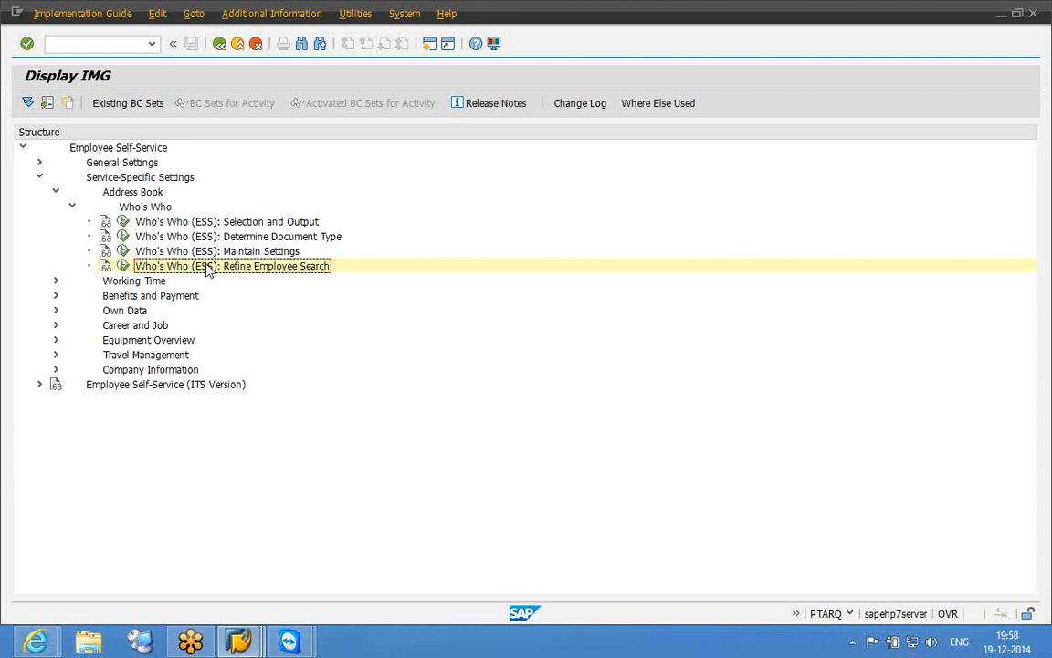
pyautogui.press('Up')
pyautogui.press('Up')
pyautogui.press('Up')
pyautogui.press('Up')
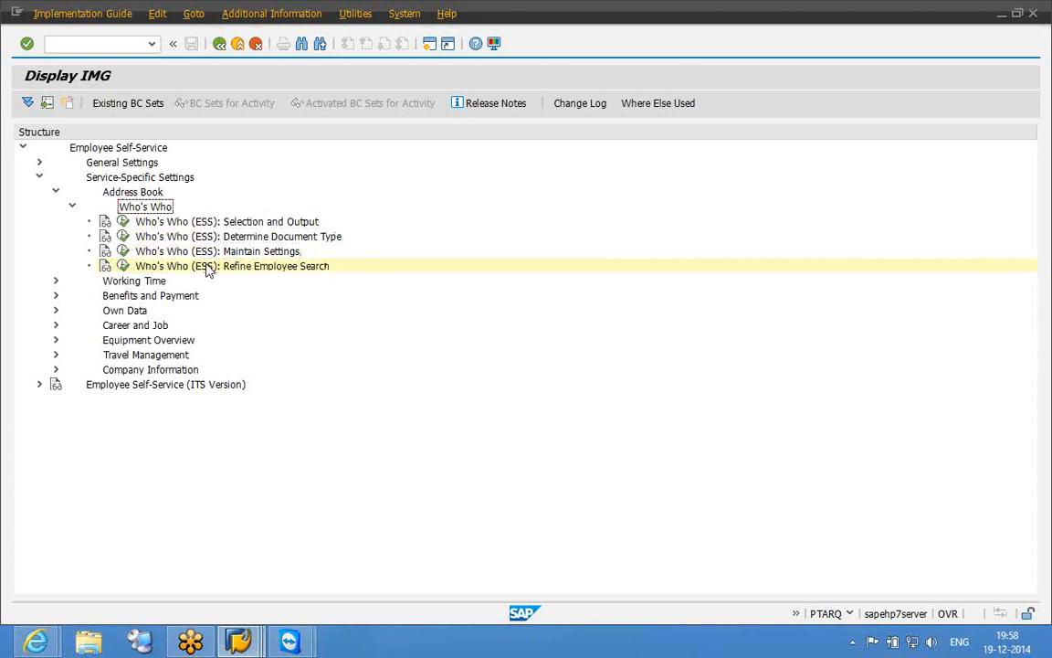
pyautogui.press('Left')
pyautogui.press('Down')
pyautogui.press('Right')
pyautogui.press('Down')
pyautogui.press('Right')
pyautogui.press('Down')
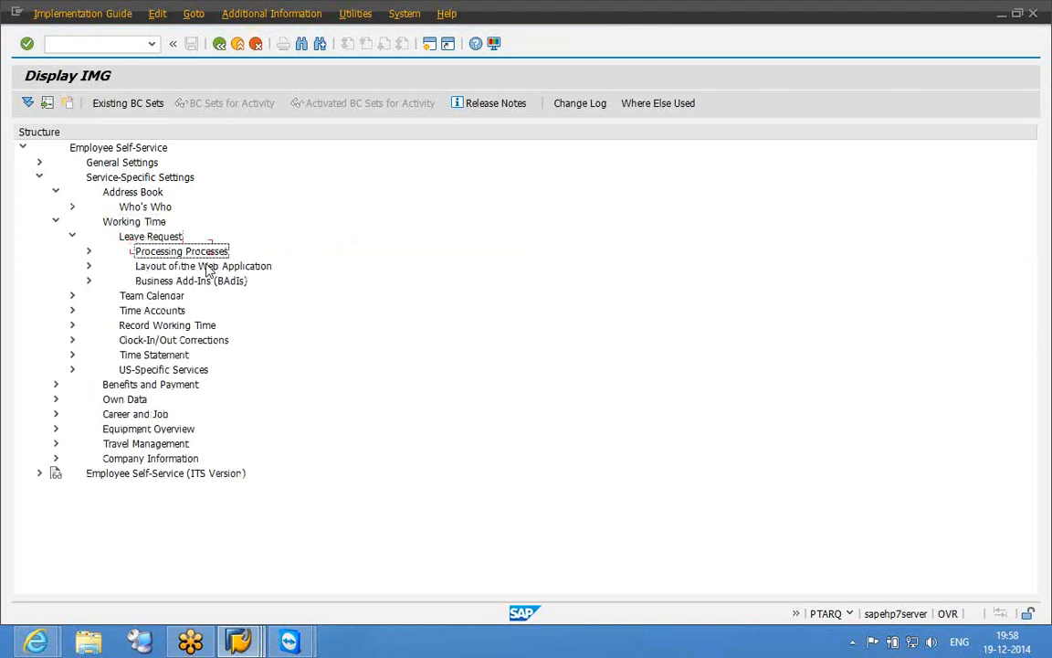
# - Look through Processing Processes under Leave Request, and collapse the Leave Request and Working Time nodes again
pyautogui.press('Right')
pyautogui.press('Down')
pyautogui.press('Down')
pyautogui.press('Up')
pyautogui.press('Up')
pyautogui.press('Left')
pyautogui.press('Left')
pyautogui.press('Left')
pyautogui.press('Left')
pyautogui.press('Left')
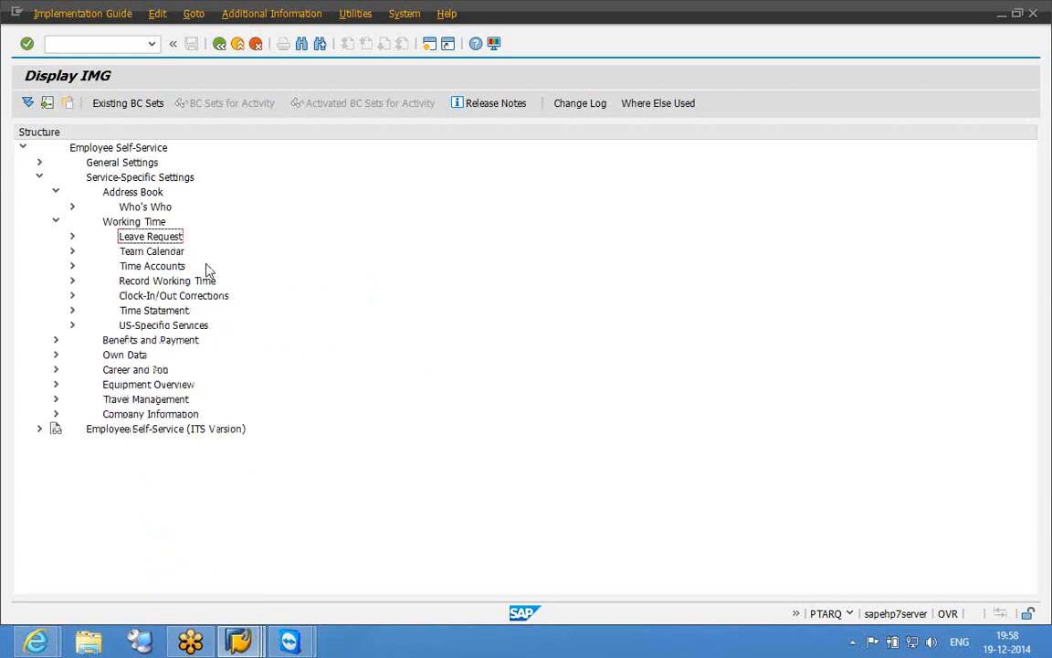
pyautogui.press('Up')
pyautogui.press('Up')
pyautogui.press('Down')
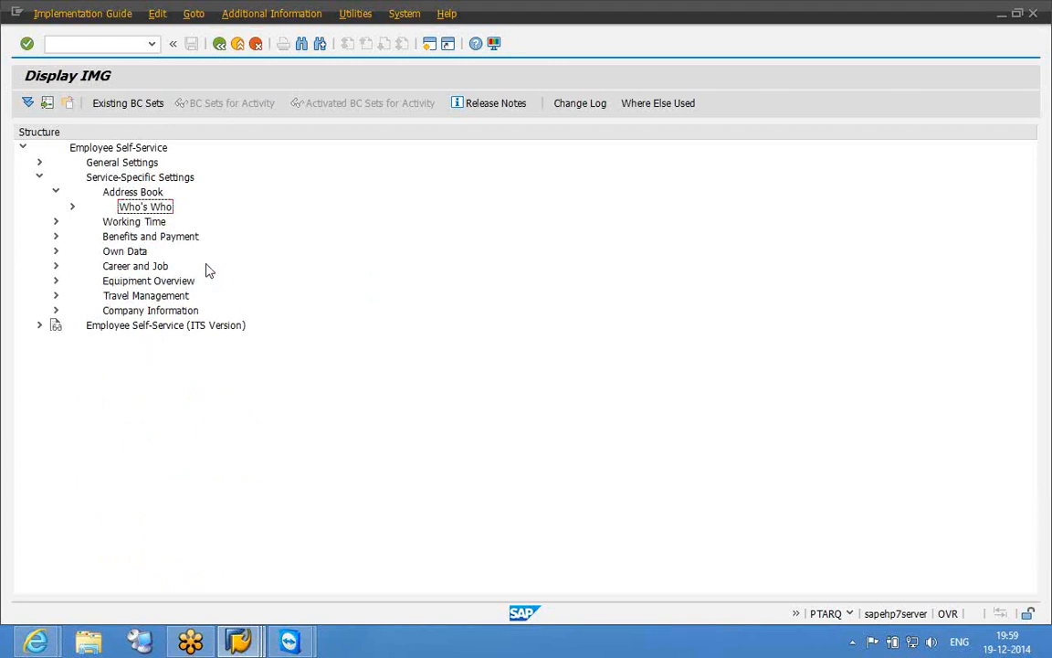
# - Expand Who's Who and go through its activities from Selection and Output to Refine Employee Search
pyautogui.press('Right')
pyautogui.press('Down')
pyautogui.press('Down')
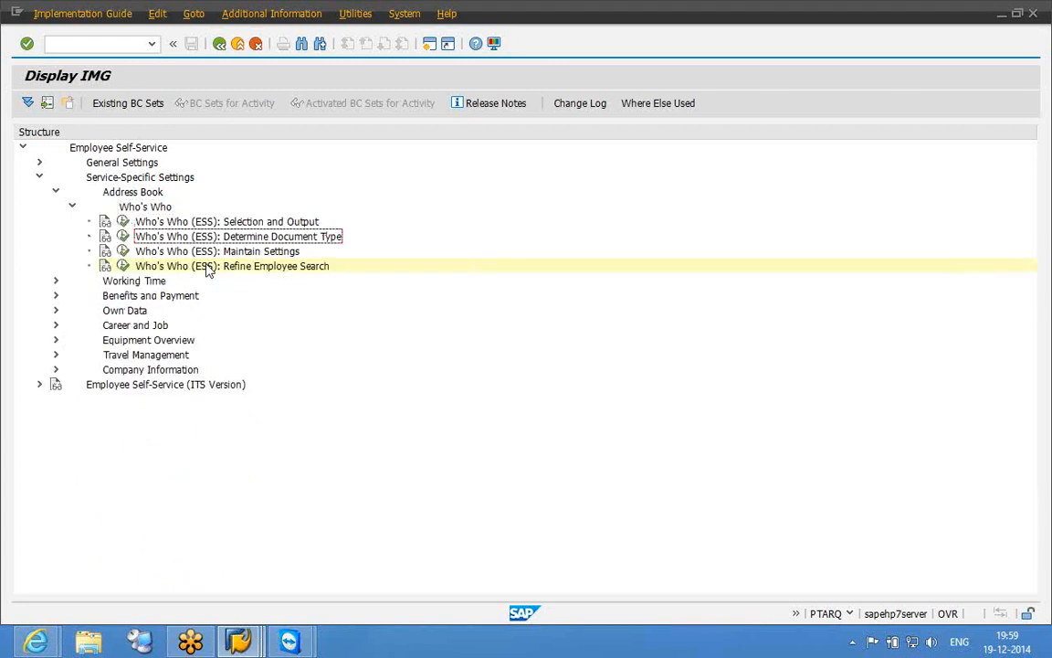
pyautogui.press('Down')
pyautogui.press('Down')
pyautogui.press('Up')
pyautogui.press('Up')
pyautogui.press('Up')
pyautogui.press('Up')
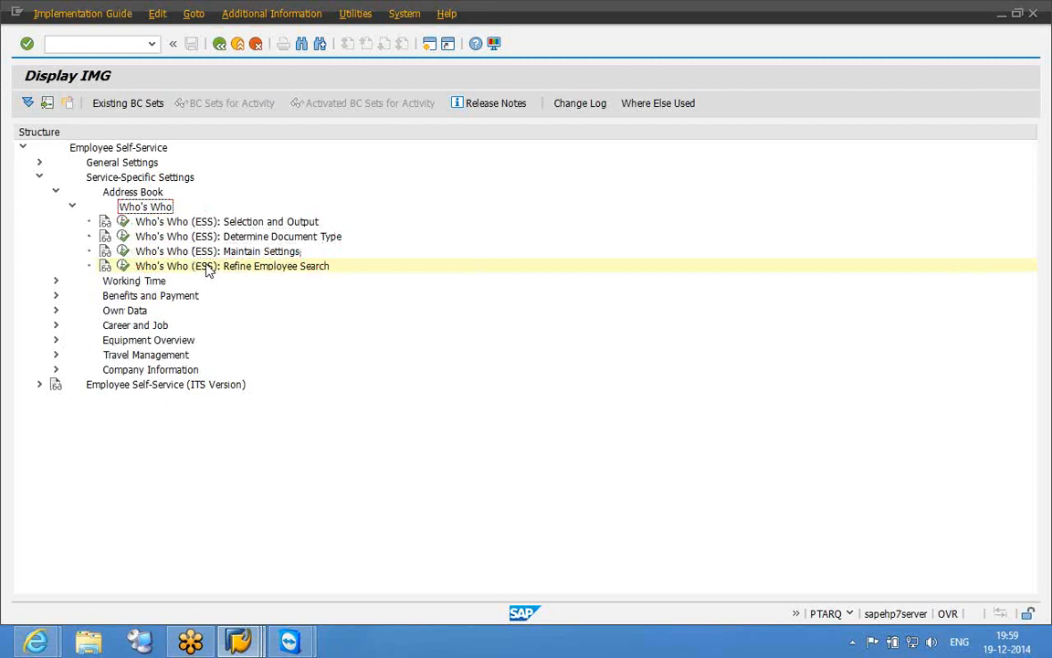
# - Collapse Address Book and expand Own Data to reach Determine Active Subtypes and Make Settings
pyautogui.press('Left')
pyautogui.press('Left')
pyautogui.press('Left')
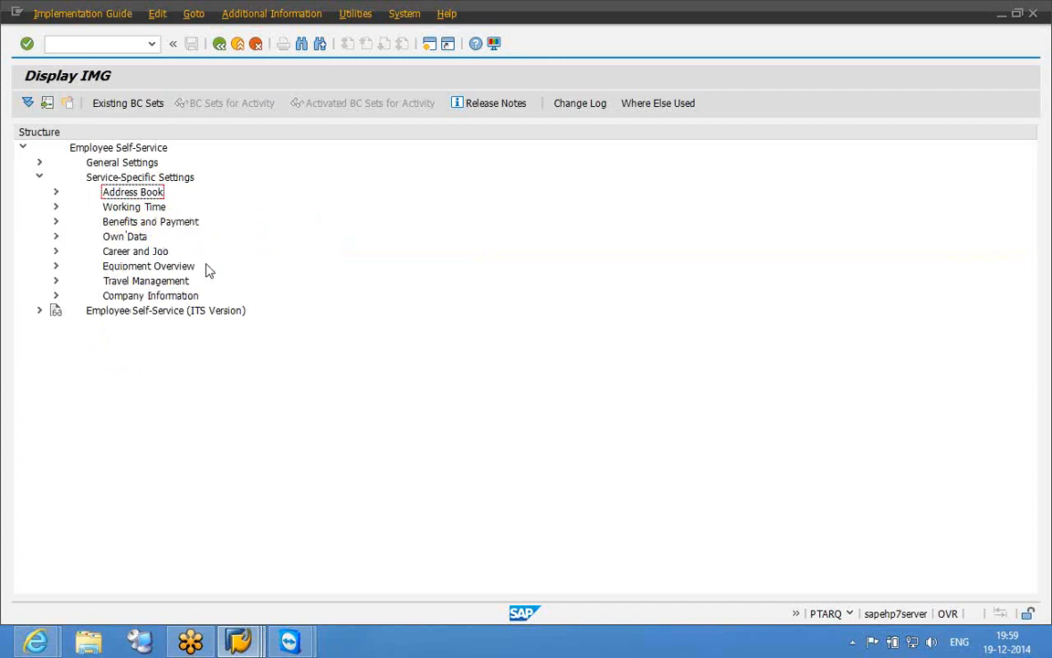
pyautogui.press('Down')
pyautogui.press('Down')
pyautogui.press('Down')
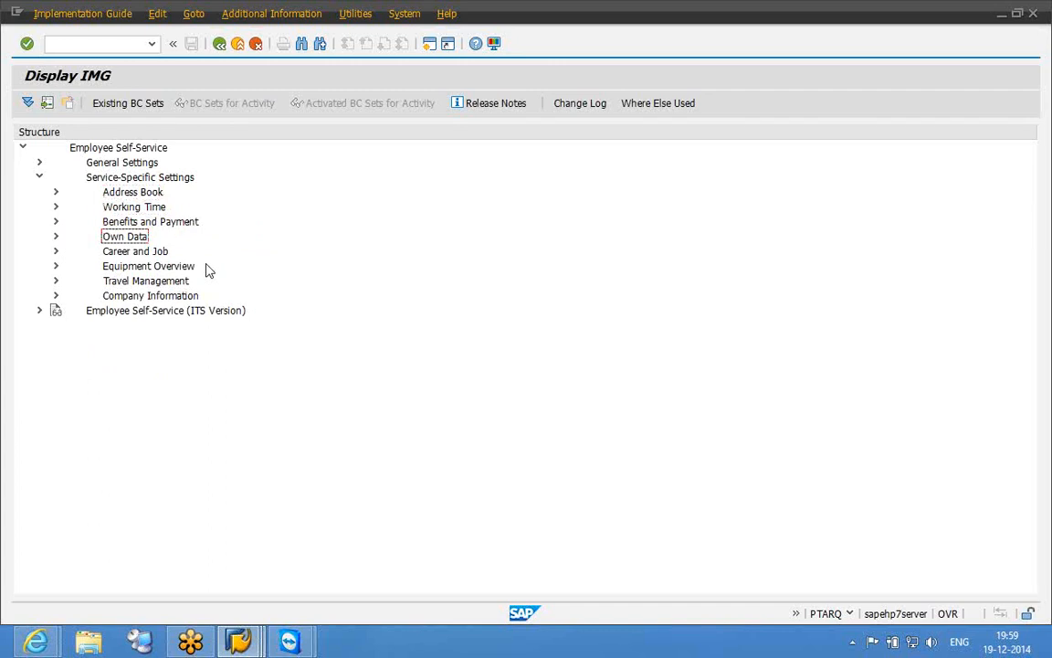
pyautogui.press('Right')
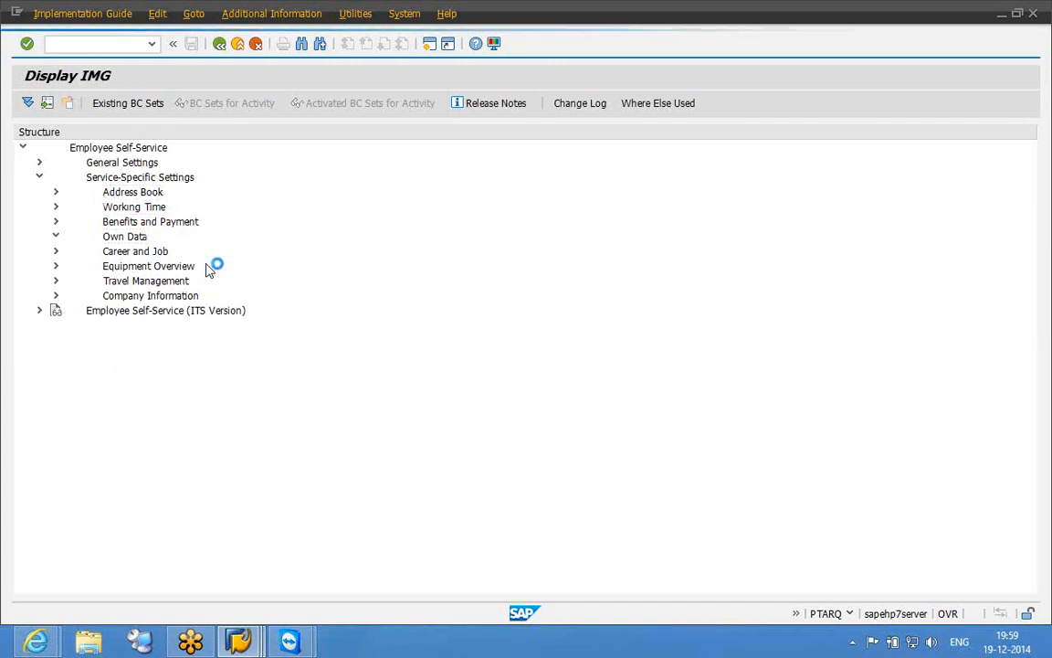
pyautogui.press('Down')
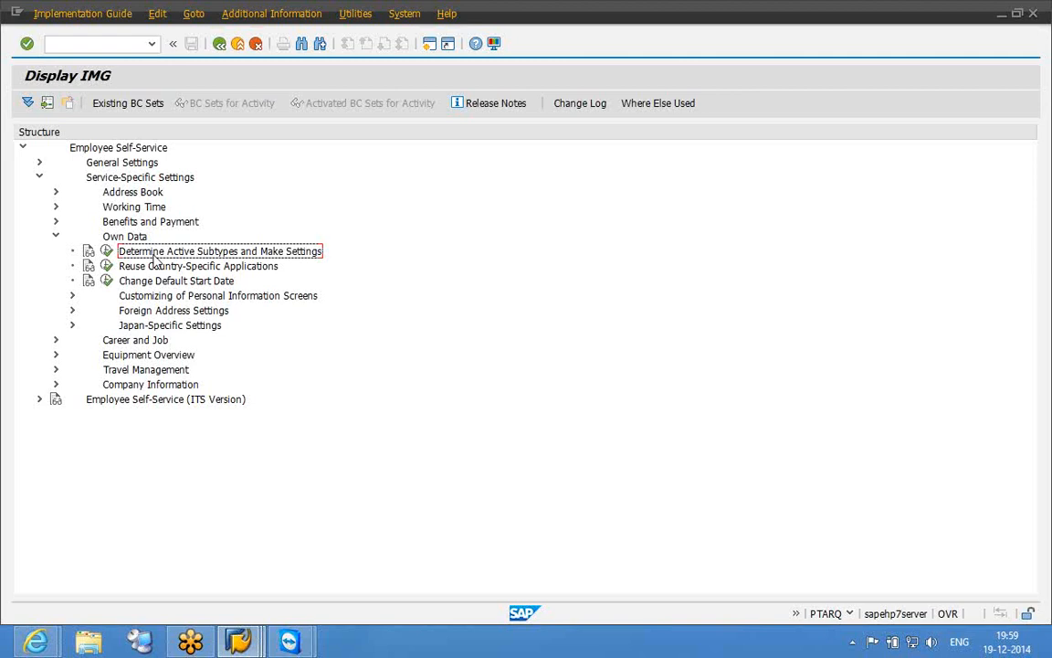
# - Open Notepad and write "0002 - Personal Data" as the first infotype line
pyautogui.press('super+r')
pyautogui.write('N')
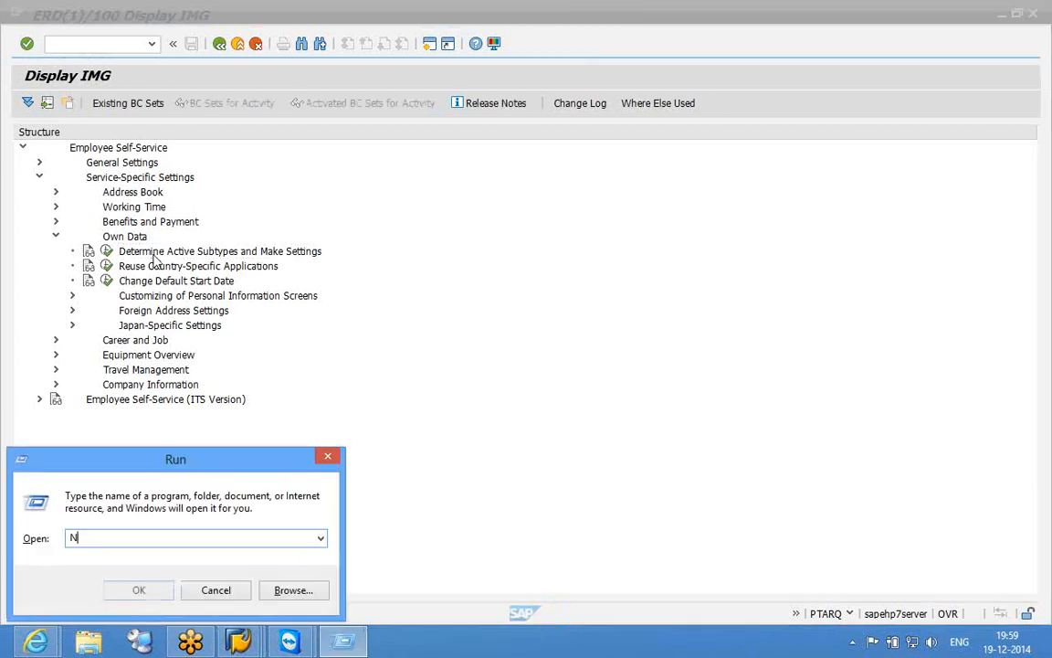
pyautogui.write('OTEPAD')
pyautogui.press('Return')
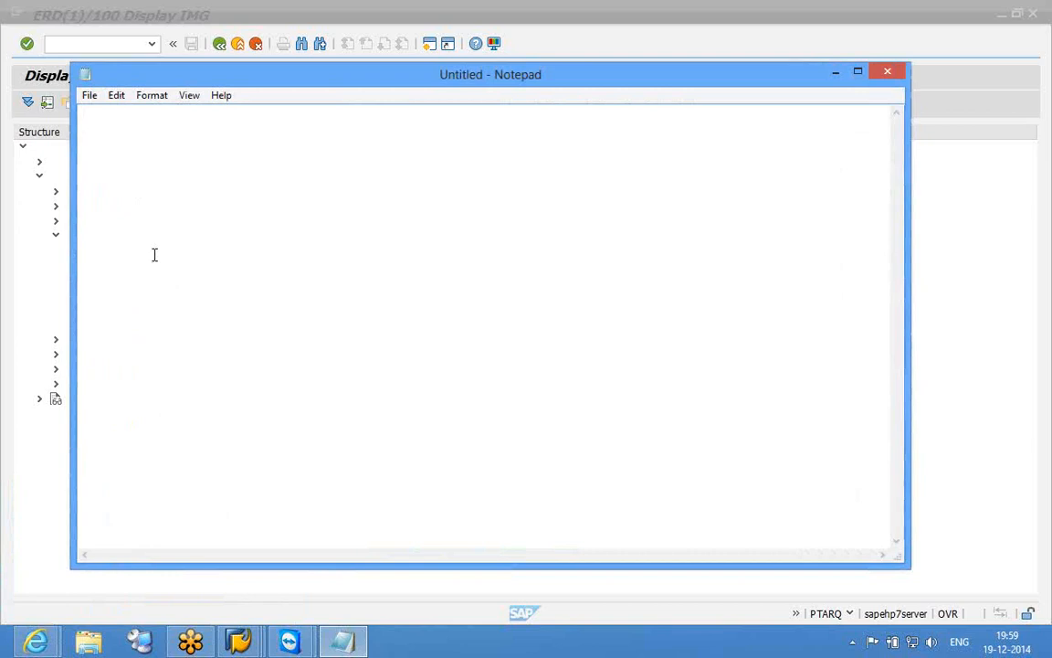
pyautogui.write('0002')
pyautogui.press('Tab')
pyautogui.write('-')
pyautogui.press('Tab')
pyautogui.write('Pe')
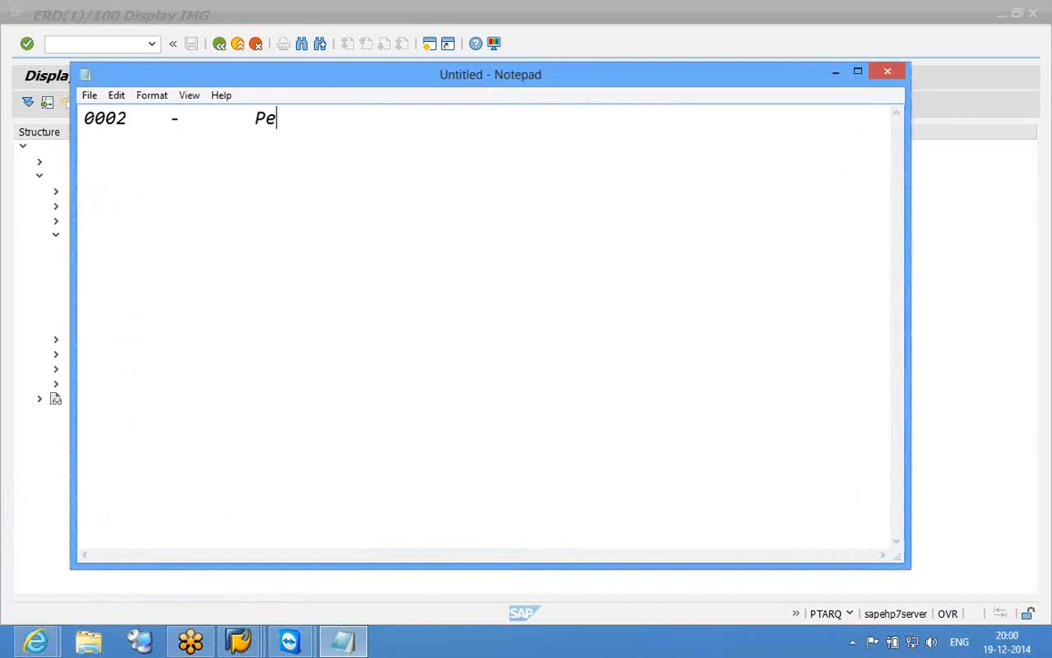
pyautogui.write('rsonal Data')
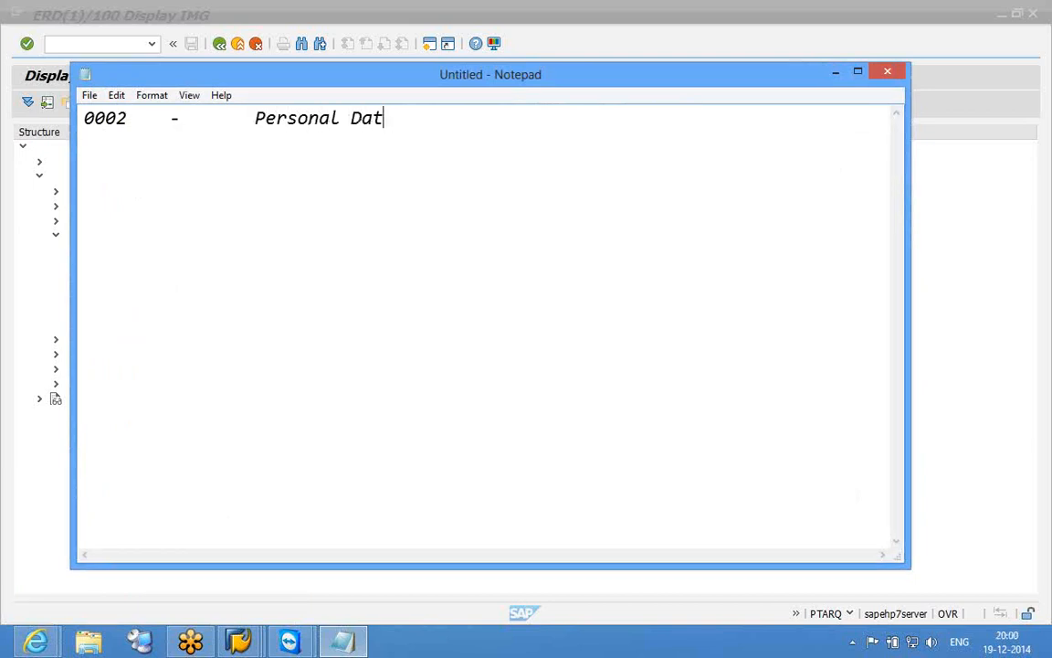
# - Add the line "0006 - Address" to the infotype list, leaving a blank line above it
pyautogui.press('Return')
pyautogui.press('Return')
pyautogui.write('0006')
pyautogui.press('Tab')
pyautogui.write('-')
pyautogui.press('Tab')
pyautogui.write('Address')
# - Add the line "0009 - Bank Details" to the infotype list, separated by a blank line
pyautogui.press('Return')
pyautogui.press('Return')
pyautogui.write('0009')
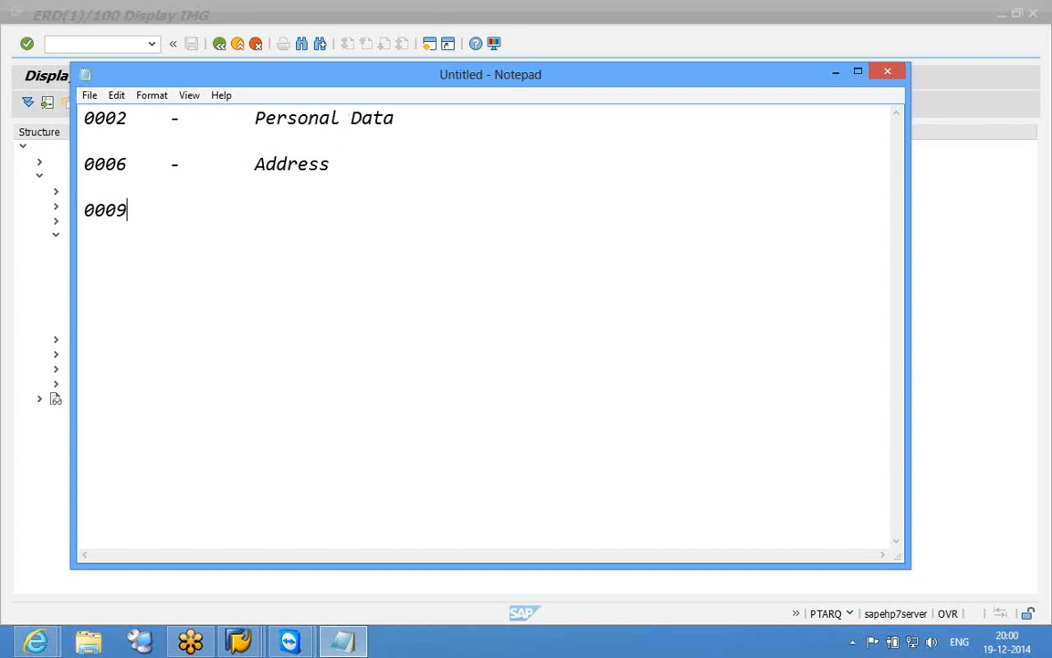
pyautogui.press('Tab')
pyautogui.write('-')
pyautogui.press('Tab')
pyautogui.write('Bank Details')
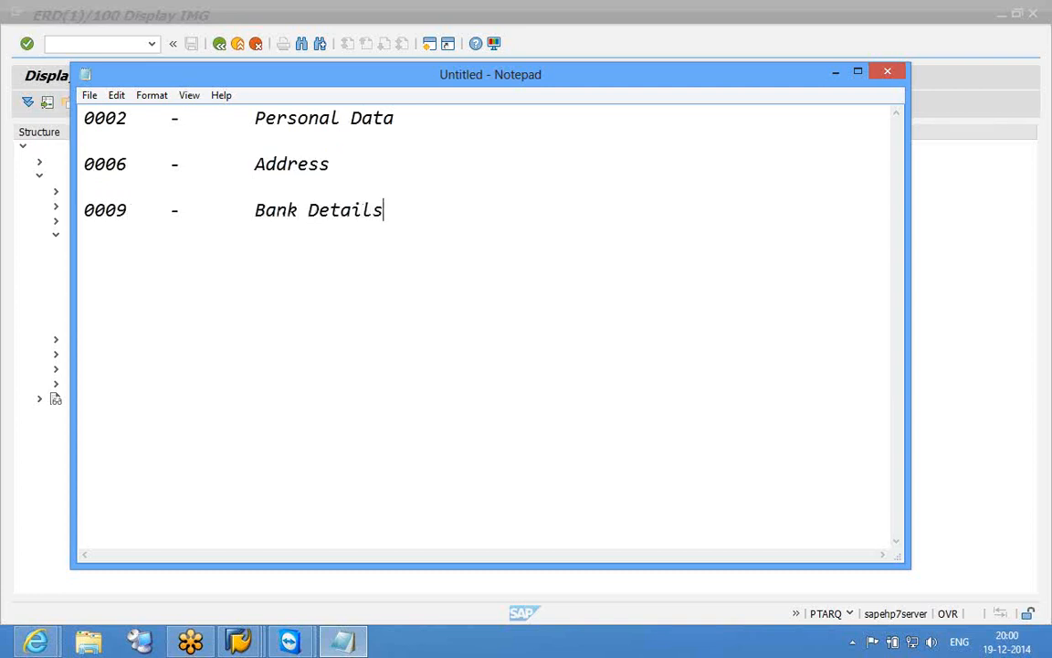
# - Add the line "0021 - Family Members/Dependends" below the bank details entry
pyautogui.press('Return')
pyautogui.press('Return')
pyautogui.write('0021')
pyautogui.press('Tab')
pyautogui.write('-')
pyautogui.press('Tab')
pyautogui.write('F')
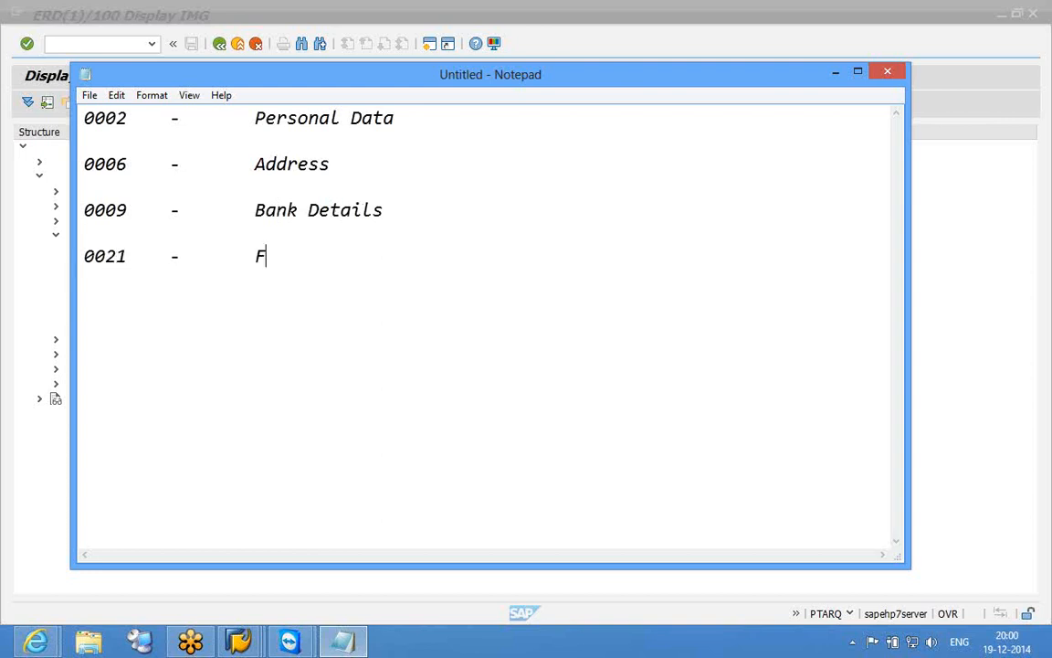
pyautogui.write('amily M')
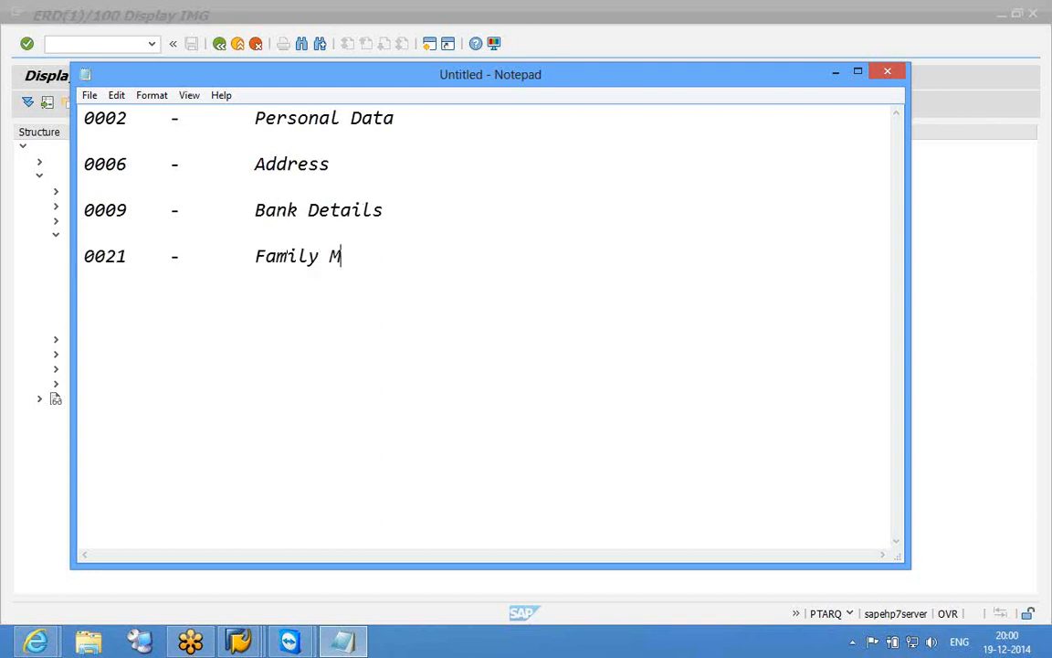
pyautogui.write('embers/De[e')
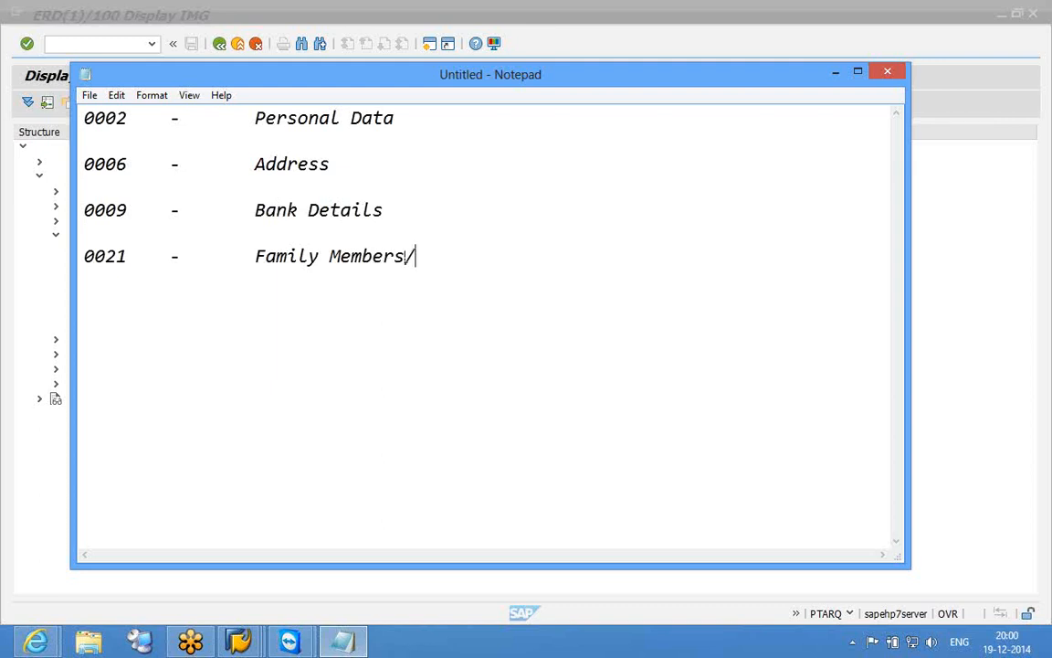
pyautogui.press('BackSpace')
pyautogui.press('BackSpace')
pyautogui.write('pendends')
pyautogui.press('Return')
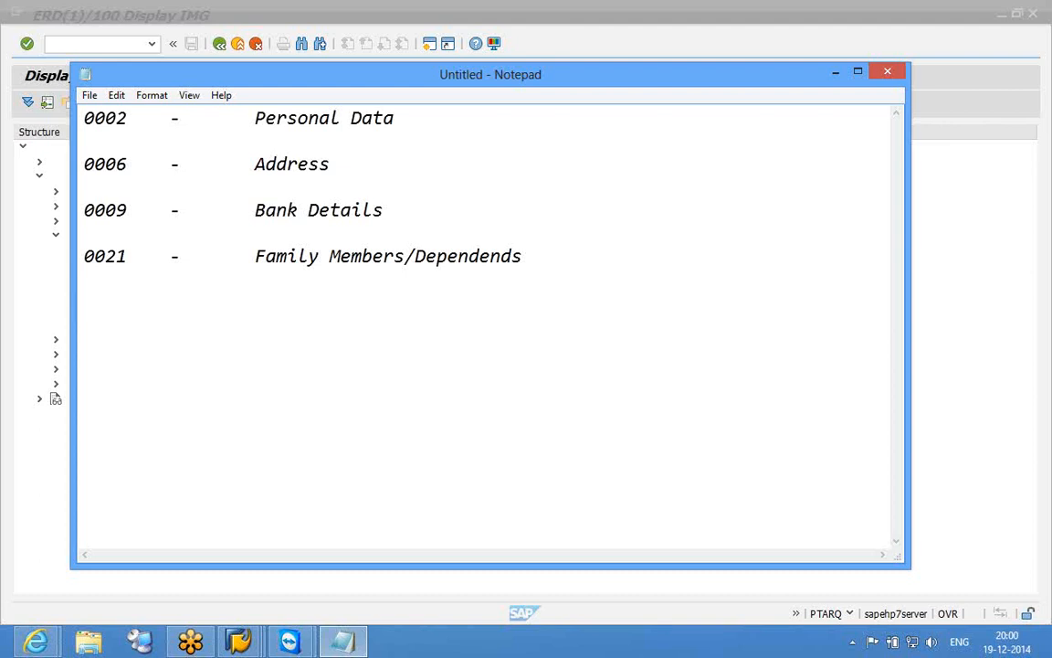
# - Add the line "0105 - Comminucations" to the infotype list
pyautogui.write('0105')
pyautogui.press('Tab')
pyautogui.write('-')
pyautogui.press('Tab')
pyautogui.write('Comminu')
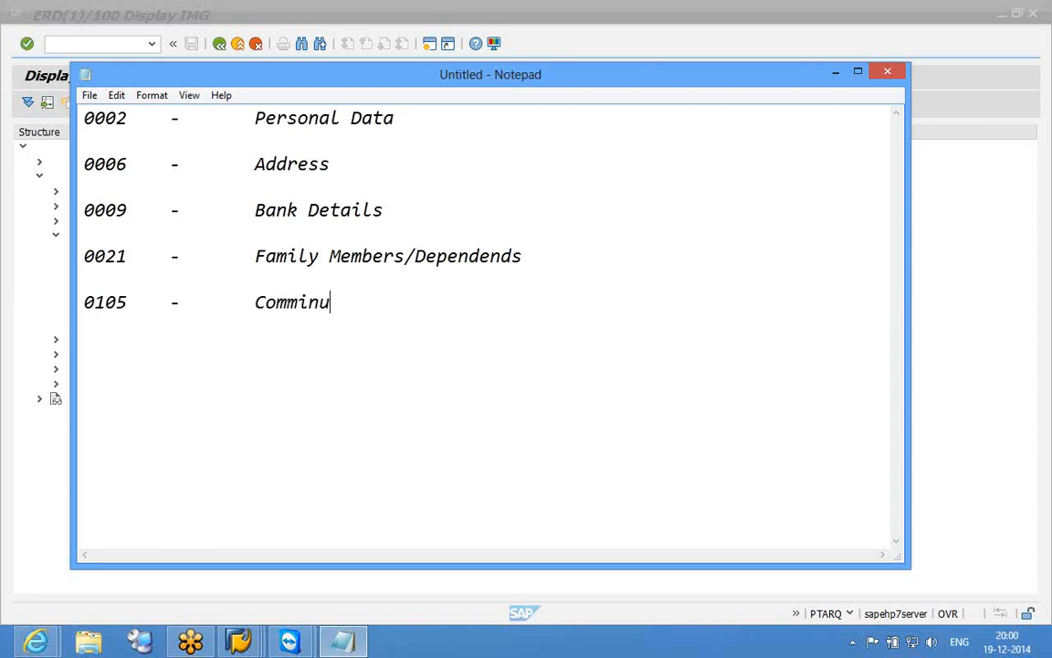
pyautogui.write('catin')
pyautogui.press('BackSpace')
pyautogui.write('ons')
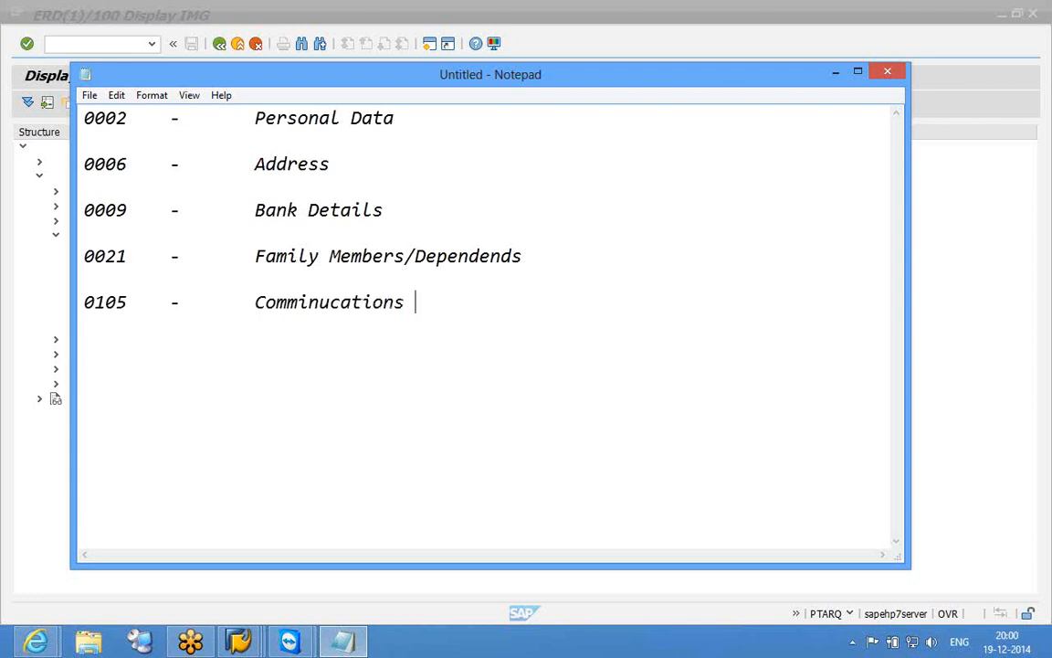
# - Add the line "0032 - Internal Data" to the infotype list after a blank line
pyautogui.press('Return')
pyautogui.press('Return')
pyautogui.write('0032')
pyautogui.press('Tab')
pyautogui.write('-')
pyautogui.press('Tab')
pyautogui.write('Internal ')
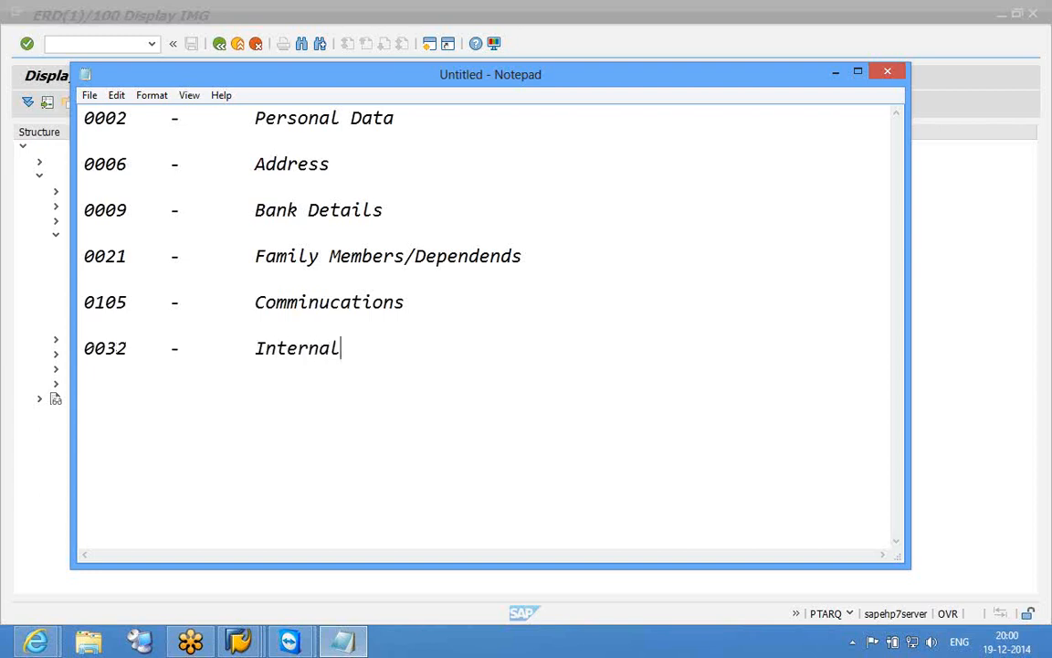
pyautogui.write('Data')
# - Insert blank space above the first infotype line and return to the end of the list
pyautogui.press('Home')
pyautogui.press('Up')
pyautogui.press('Up')
pyautogui.press('Up')
pyautogui.press('Up')
pyautogui.press('Up')
pyautogui.press('Up')
pyautogui.press('Up')
pyautogui.press('Up')
pyautogui.press('Up')
pyautogui.press('Up')
pyautogui.press('Return')
pyautogui.press('Down')
pyautogui.press('Down')
pyautogui.press('Down')
pyautogui.press('Down')
pyautogui.press('Down')
pyautogui.press('Down')
pyautogui.press('Down')
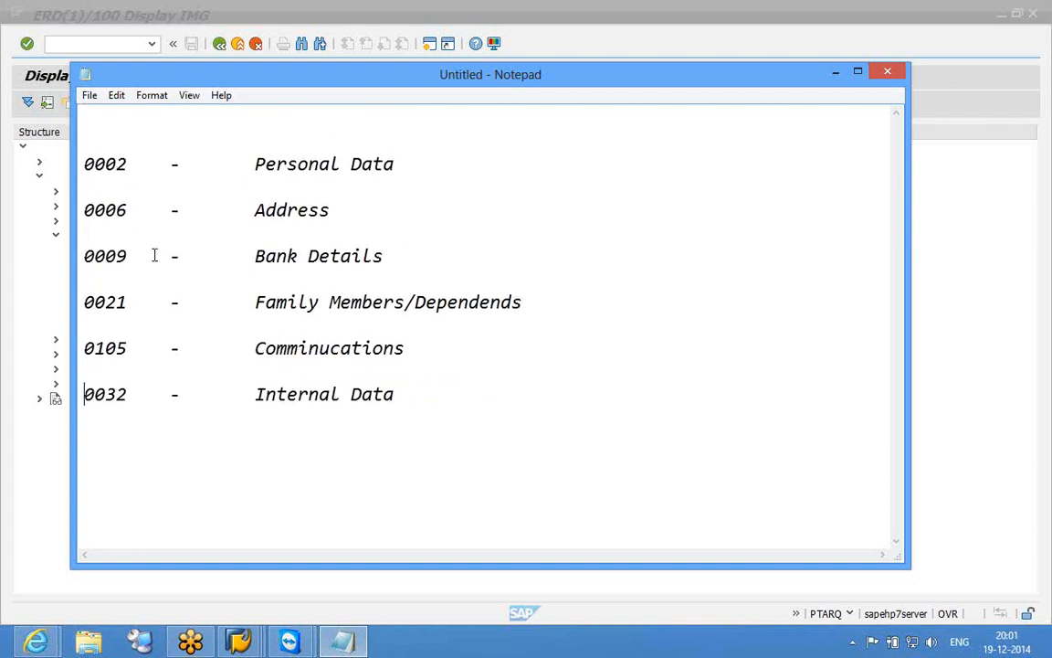
# - Add the line "0376 - General Medical Data (USA)" below Internal Data
pyautogui.press('Return')
pyautogui.write('0376')
pyautogui.press('Tab')
pyautogui.write('=')
pyautogui.press('Tab')
pyautogui.press('BackSpace')
pyautogui.press('BackSpace')
pyautogui.write('-')
pyautogui.press('Tab')
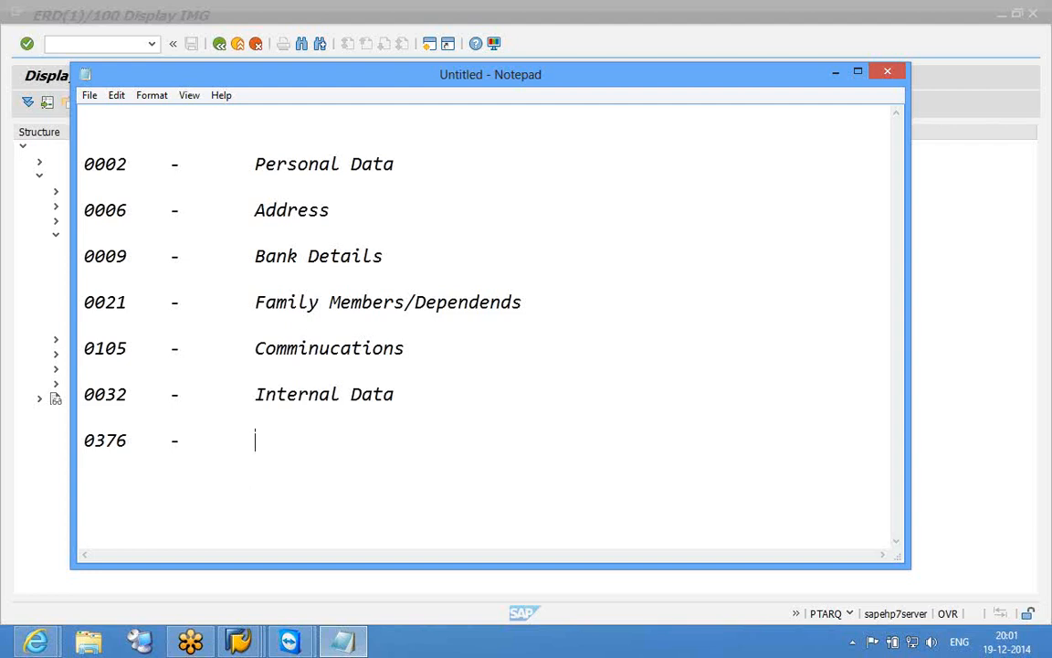
pyautogui.write('General Medic')
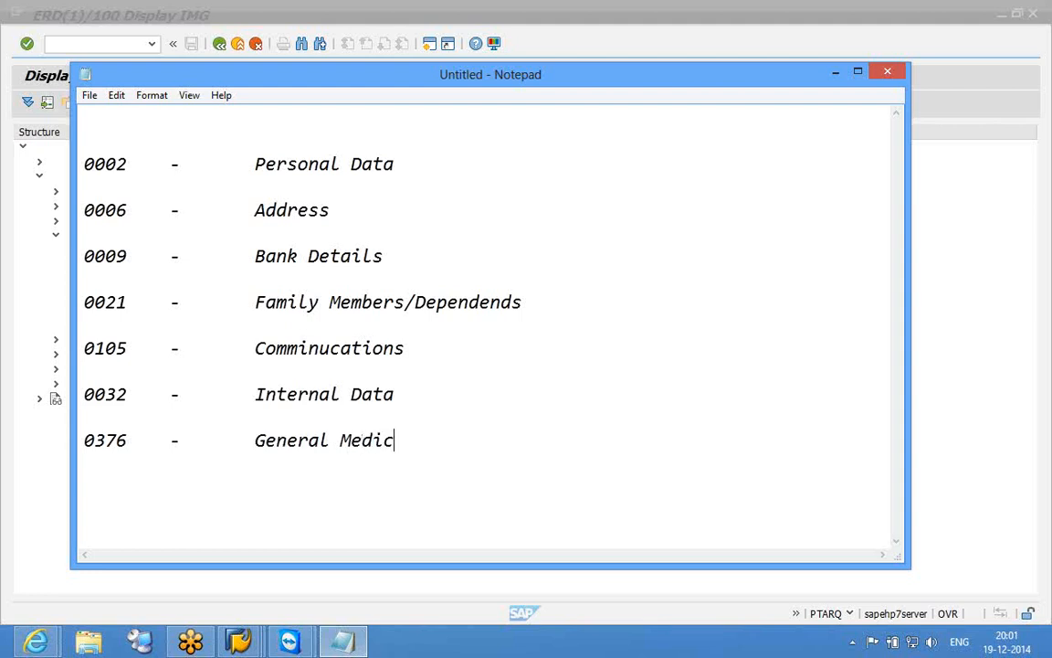
pyautogui.write('al Data (USA)')
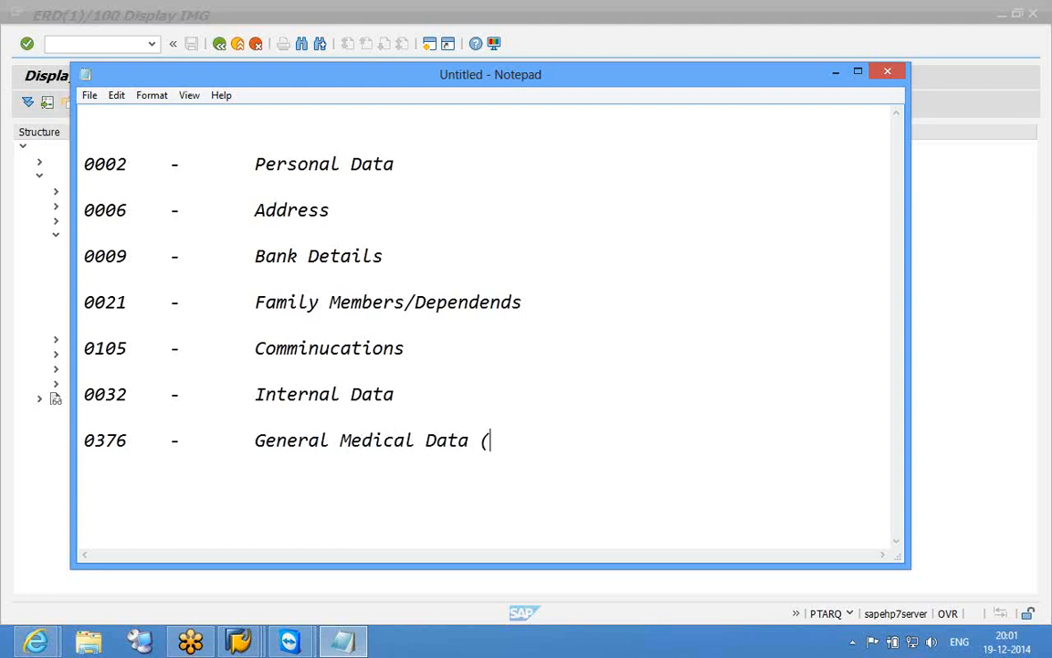
# - Add the line "0185 - Personal ID's (India)" at the end of the infotype list
pyautogui.press('Return')
pyautogui.press('Return')
pyautogui.write('0185')
pyautogui.press('Tab')
pyautogui.write('-')
pyautogui.press('Tab')
pyautogui.write('Personla')
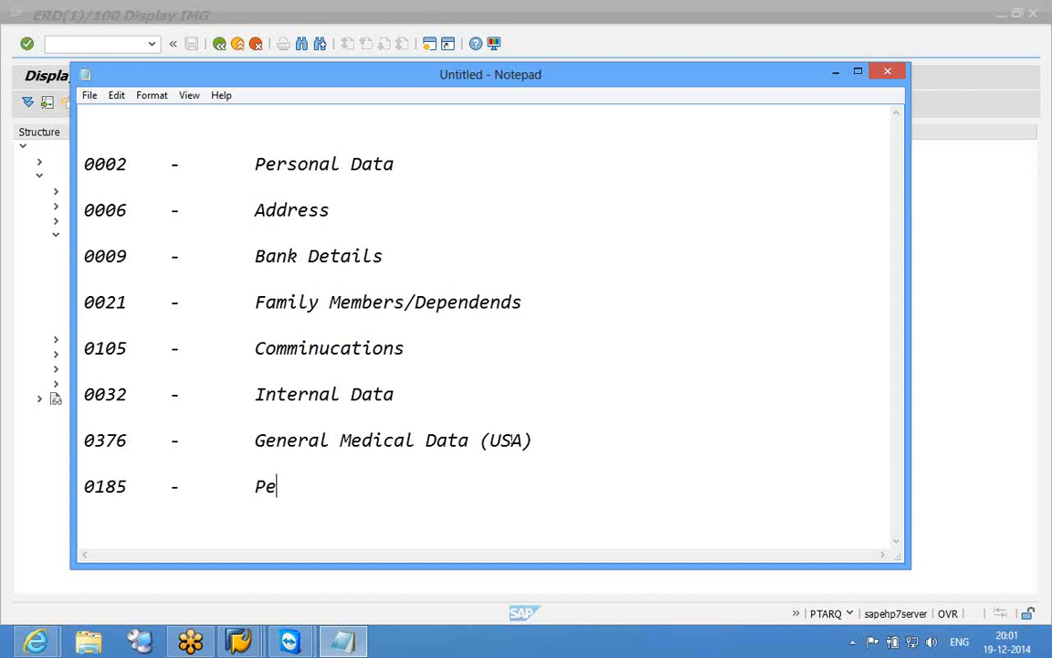
pyautogui.press('BackSpace')
pyautogui.press('BackSpace')
pyautogui.write("al ID's (")
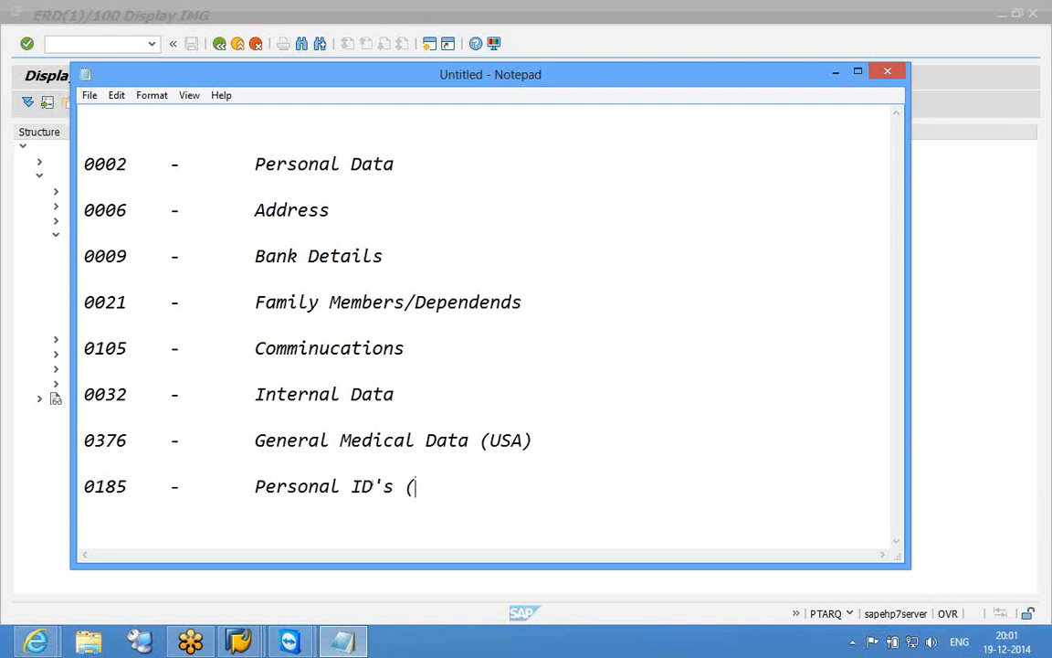
pyautogui.write('India)')
# - Append "(WD ABAP)" to the 0105 Comminucations and 0032 Internal Data lines
pyautogui.click(427, 348)
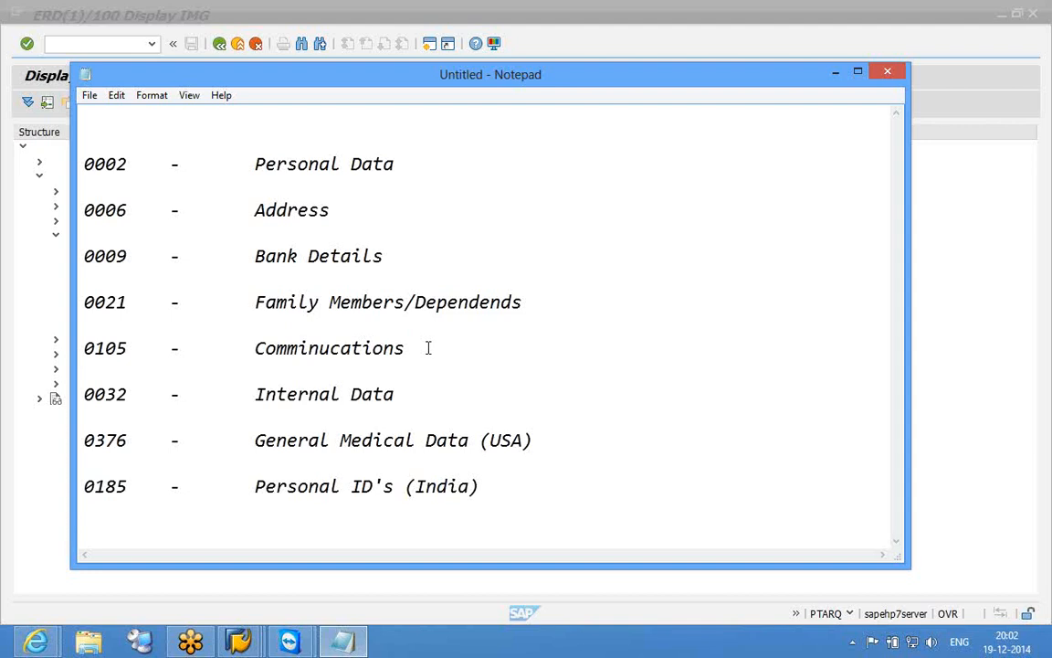
pyautogui.write('(WD ABAP)')
pyautogui.press('Down')
pyautogui.press('Down')
pyautogui.write('(WD ABAP)')
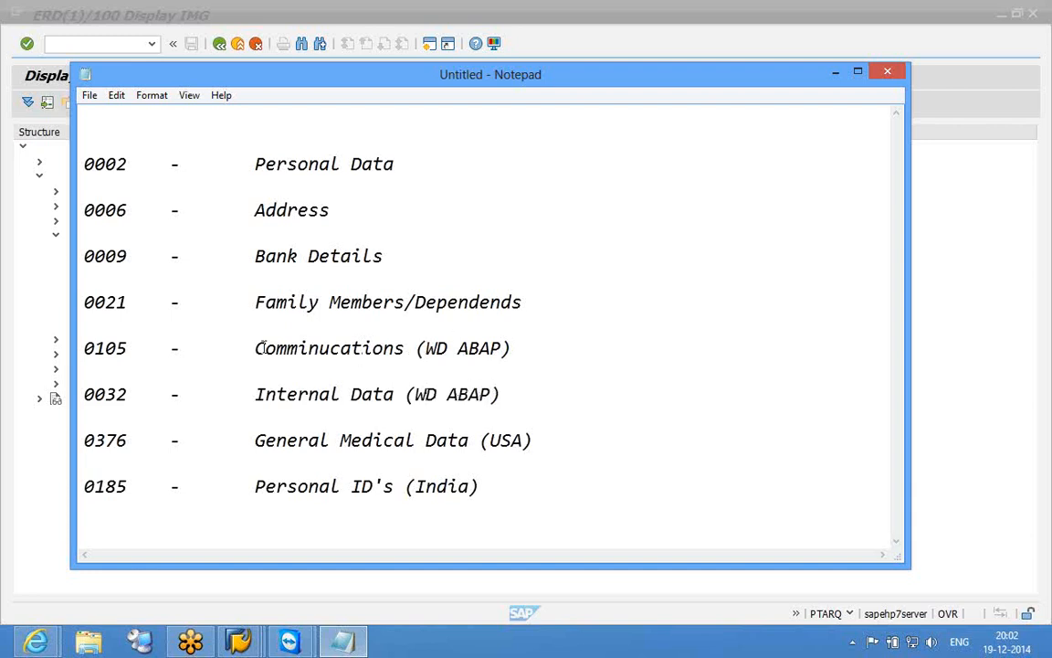
pyautogui.click(133, 348)
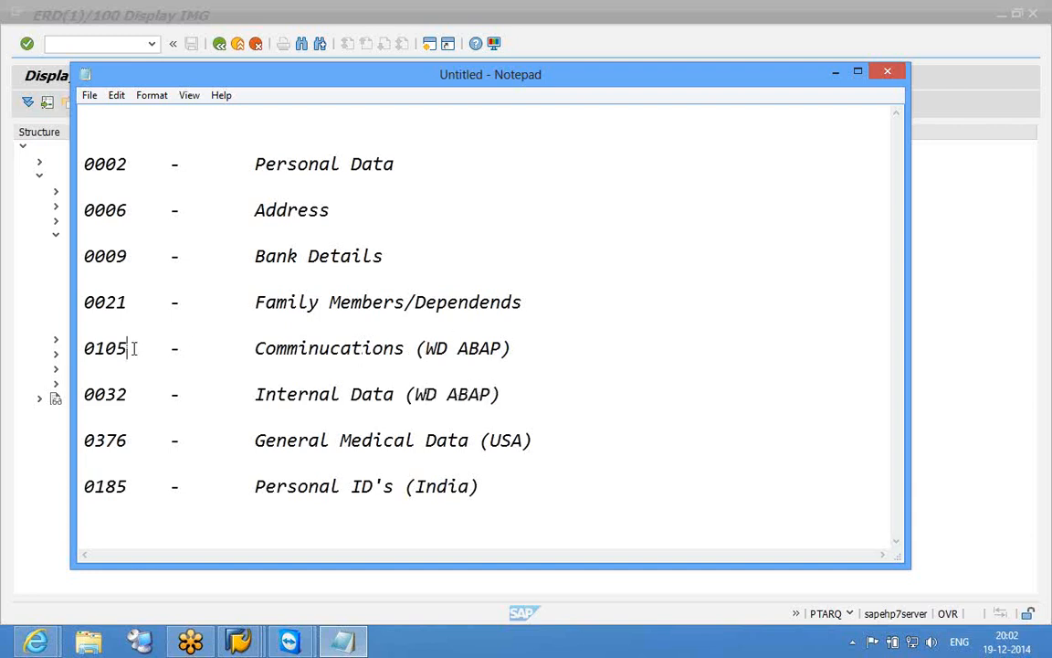
pyautogui.click(135, 393)
pyautogui.press('Up')
pyautogui.press('Up')
pyautogui.press('Up')
pyautogui.press('Up')
pyautogui.press('Up')
pyautogui.press('Up')
pyautogui.press('Up')
pyautogui.press('Up')
pyautogui.press('Up')
pyautogui.press('Down')
pyautogui.press('Down')
pyautogui.press('Down')
pyautogui.press('Down')
pyautogui.press('Down')
pyautogui.press('Down')
pyautogui.press('Down')
pyautogui.press('Down')
pyautogui.press('Down')
pyautogui.press('Down')
pyautogui.press('Down')
pyautogui.press('Down')
pyautogui.press('Down')
pyautogui.press('Down')
pyautogui.press('Down')
pyautogui.press('End')
pyautogui.press('Return')
pyautogui.press('Return')
pyautogui.press('Up')
pyautogui.press('Up')
pyautogui.press('Up')
pyautogui.press('Up')
pyautogui.press('Up')
pyautogui.press('Up')
pyautogui.press('Up')
pyautogui.press('Up')
pyautogui.press('Up')
pyautogui.press('Up')
pyautogui.press('Up')
pyautogui.press('Up')
pyautogui.press('Up')
pyautogui.press('Up')
pyautogui.press('Up')
pyautogui.press('Up')
pyautogui.press('Up')
pyautogui.press('Up')
# - Add a "-" separator in a new aligned column after Personal Data and Address
pyautogui.press('Down')
pyautogui.press('Down')
pyautogui.press('Down')
pyautogui.press('Down')
pyautogui.press('End')
pyautogui.press('Up')
pyautogui.press('Home')
pyautogui.press('Tab')
pyautogui.press('Tab')
pyautogui.press('Tab')
pyautogui.write('-')
pyautogui.press('Down')
pyautogui.press('Down')
pyautogui.press('End')
pyautogui.press('Tab')
pyautogui.press('Tab')
pyautogui.press('Tab')
pyautogui.press('Tab')
pyautogui.write('-')
# - Add an aligned "-" separator after Bank Details and Family Members/Dependends
pyautogui.press('Down')
pyautogui.press('Down')
pyautogui.press('End')
pyautogui.press('Tab')
pyautogui.press('Tab')
pyautogui.press('Tab')
pyautogui.write('-')
pyautogui.press('Down')
pyautogui.press('Down')
pyautogui.press('End')
pyautogui.press('Tab')
pyautogui.write('-')
# - Add an aligned "-" separator after Comminucations (WD ABAP) and Internal Data (WD ABAP)
pyautogui.press('Down')
pyautogui.press('Down')
pyautogui.press('End')
pyautogui.press('Tab')
pyautogui.write('-')
pyautogui.press('Down')
pyautogui.press('Down')
pyautogui.press('End')
pyautogui.press('Tab')
pyautogui.press('Tab')
pyautogui.write('-')
# - Add an aligned "-" separator after General Medical Data (USA) and Personal ID's (India)
pyautogui.press('Down')
pyautogui.press('Home')
pyautogui.press('Down')
pyautogui.press('End')
pyautogui.press('Tab')
pyautogui.write('-')
pyautogui.press('Down')
pyautogui.press('Down')
pyautogui.press('Home')
pyautogui.press('End')
pyautogui.press('Tab')
pyautogui.press('Tab')
pyautogui.write('-')
# - Mark Personal Data with "Yes" and Address with "Yes ? Subtypes" after their separators
pyautogui.press('Up')
pyautogui.press('Up')
pyautogui.press('Up')
pyautogui.press('Up')
pyautogui.click(614, 167)
pyautogui.write('Yes')
pyautogui.press('Down')
pyautogui.press('Down')
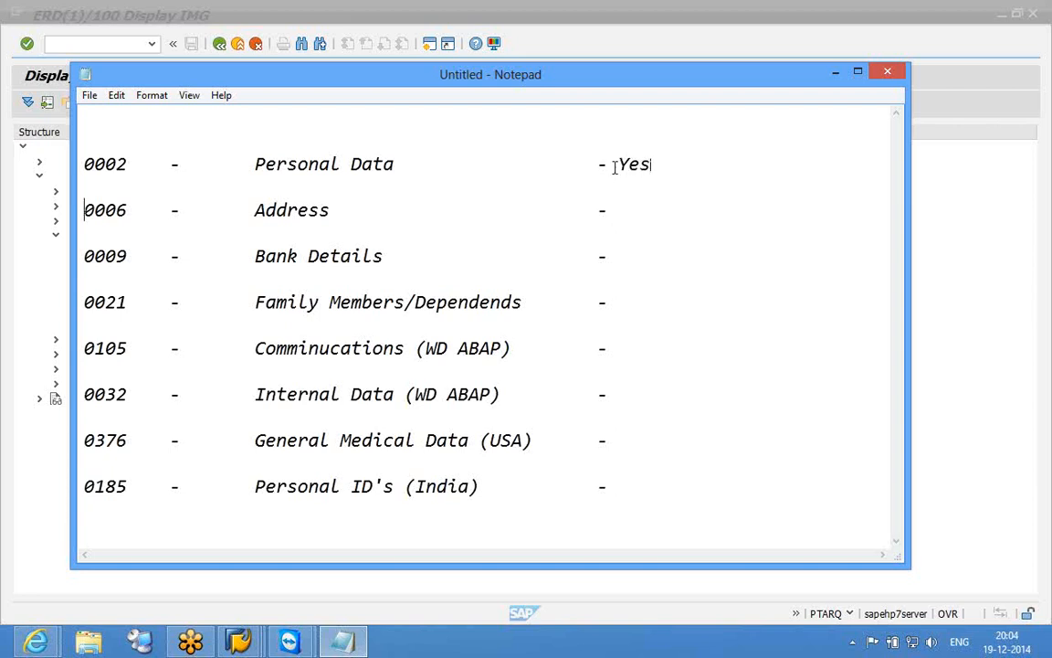
pyautogui.press('End')
pyautogui.write('Yes ? Subtypes')
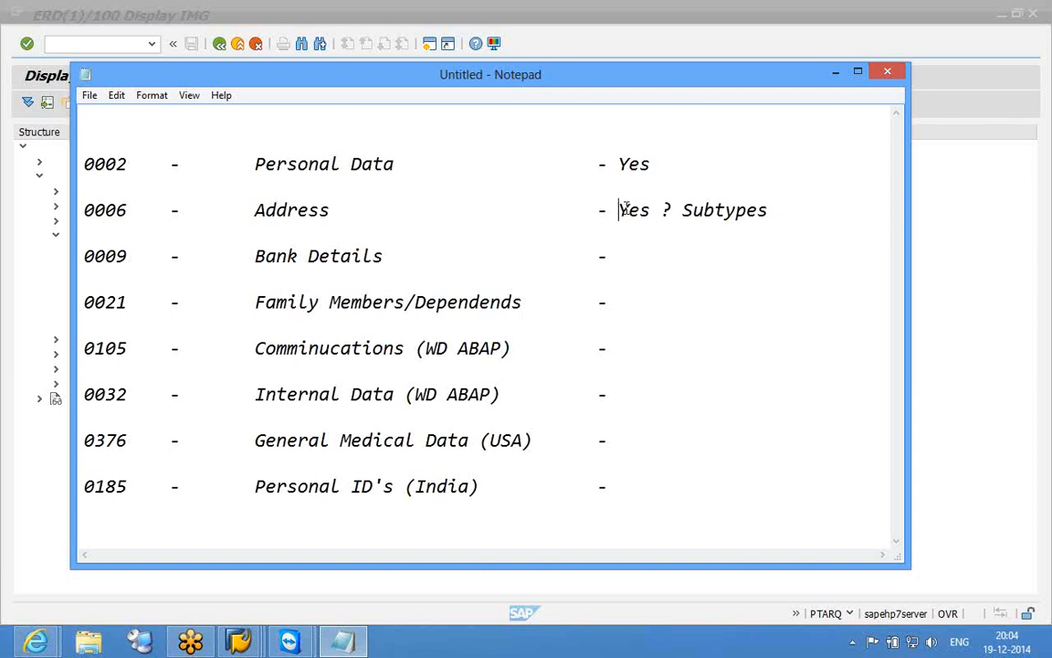
# - Copy "Yes ? Subtypes" from the Address line to the Bank Details, Family Members/Dependends and Comminucations lines
pyautogui.moveTo(618, 210); pyautogui.dragTo(770, 210)
pyautogui.hotkey('ctrl', 'c')
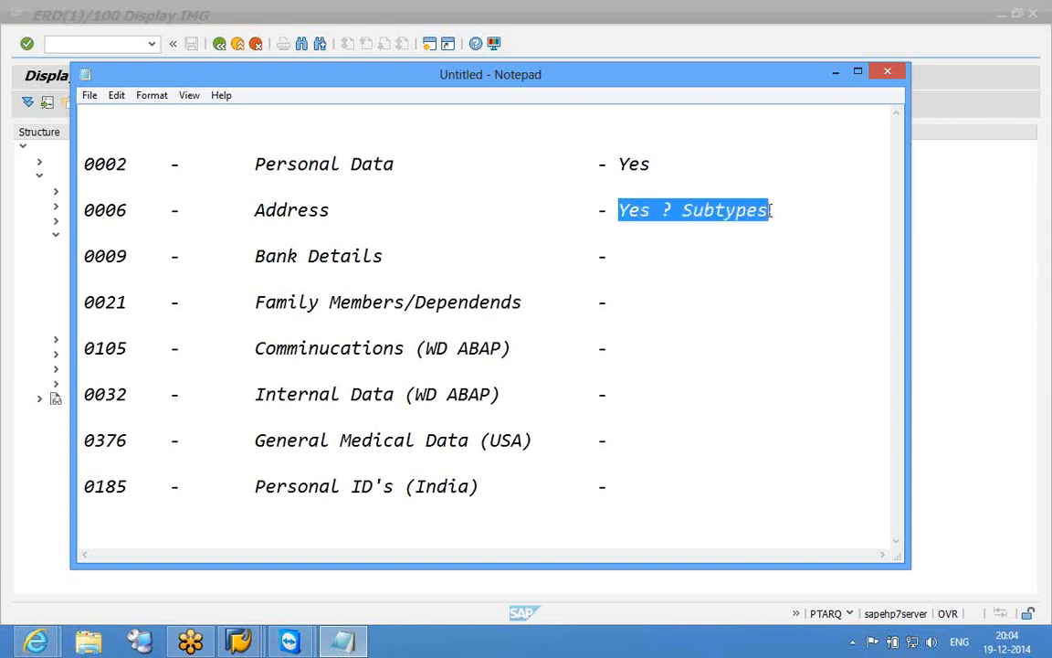
pyautogui.click(650, 256)
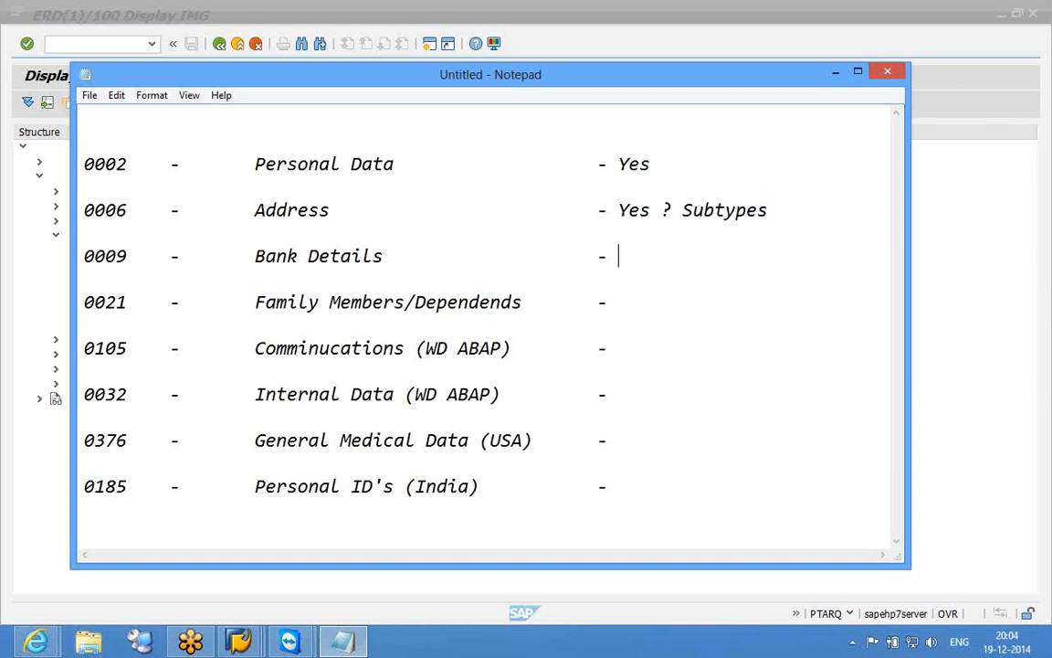
pyautogui.hotkey('ctrl', 'v')
pyautogui.click(627, 299)
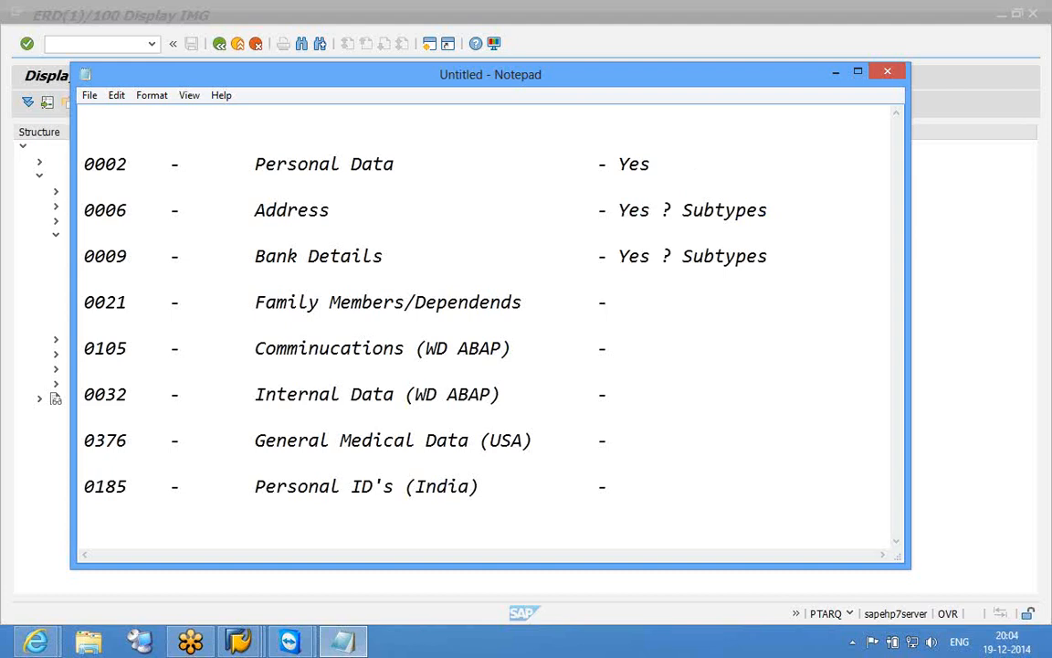
pyautogui.hotkey('ctrl', 'v')
pyautogui.click(634, 345)
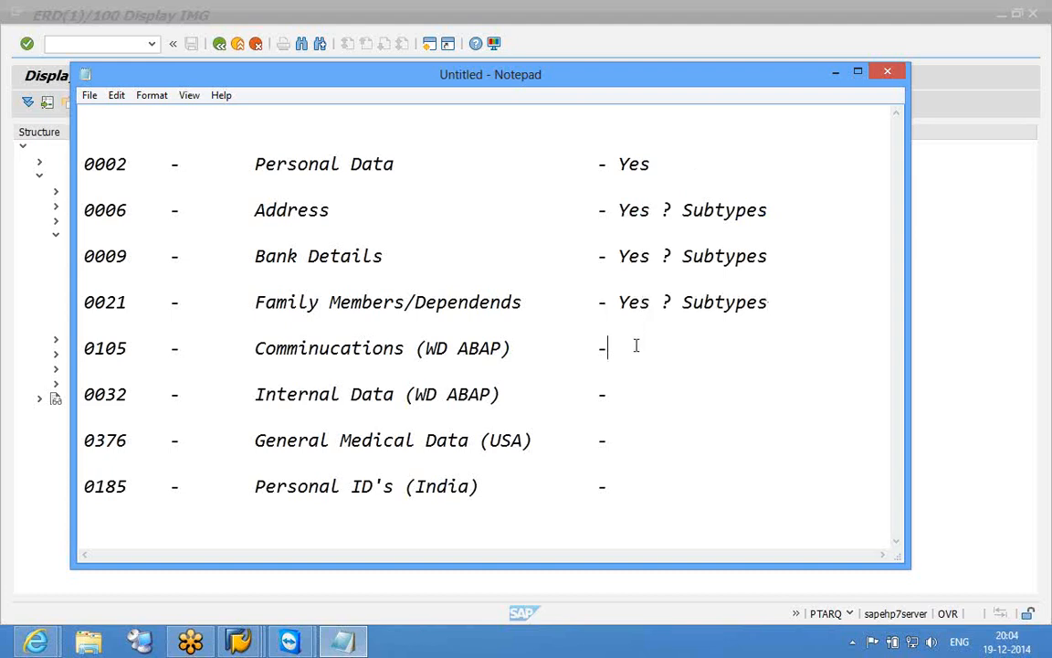
pyautogui.hotkey('ctrl', 'v')
# - Mark Internal Data and General Medical Data with "Yes", and Personal ID's (India) with "Yes ? Subtypes"
pyautogui.click(617, 392)
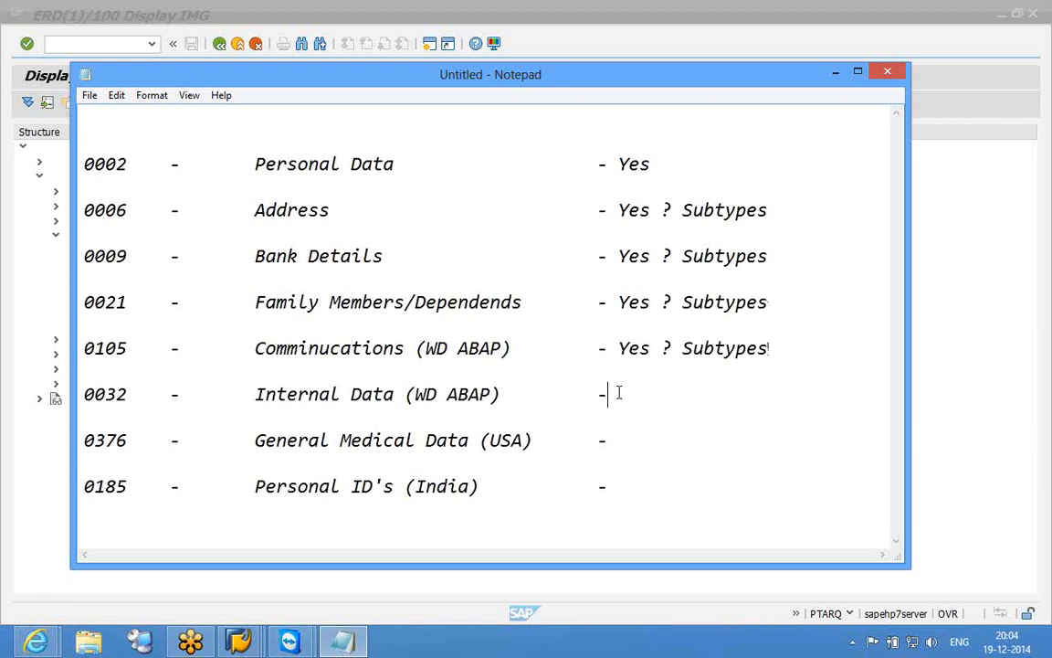
pyautogui.hotkey('ctrl', 'v')
pyautogui.click(625, 439)
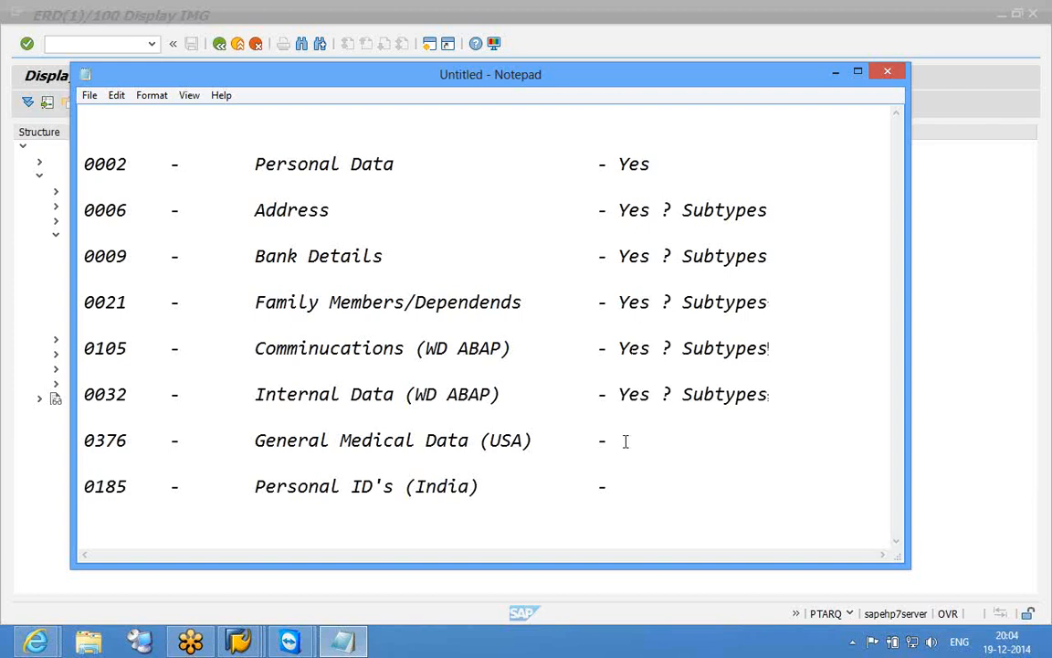
pyautogui.write('Yes')
pyautogui.moveTo(662, 393); pyautogui.dragTo(770, 394)
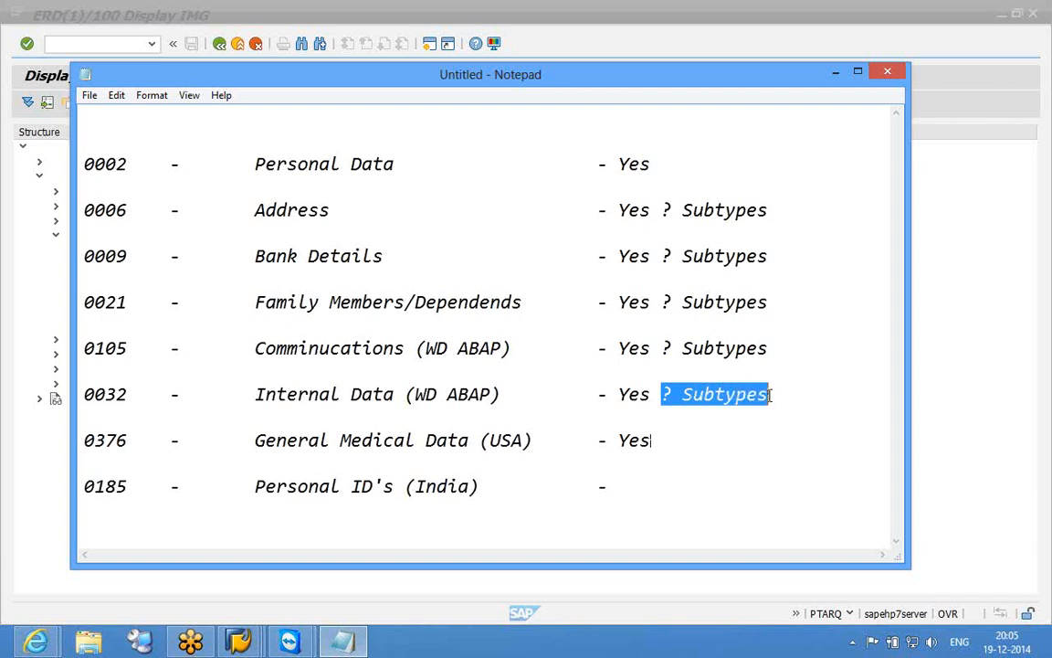
pyautogui.press('Delete')
pyautogui.click(635, 484)
pyautogui.hotkey('ctrl', 'v')
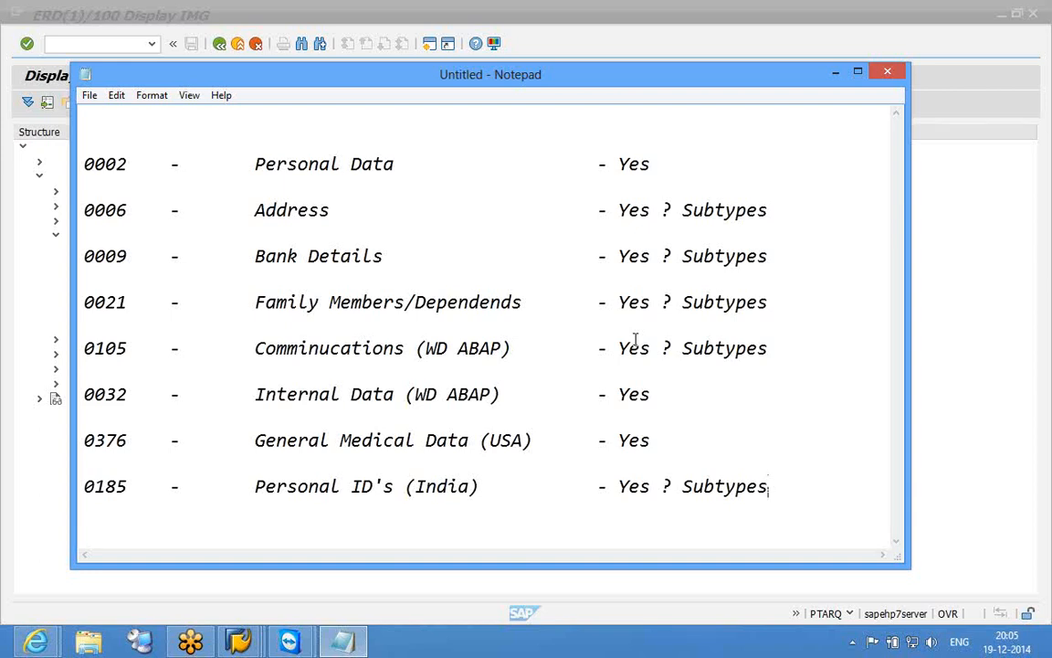
# - Add the question "What will be start of the modified records?" a few lines below the infotype list
pyautogui.press('Return')
pyautogui.press('Return')
pyautogui.press('Return')
pyautogui.press('Return')
pyautogui.press('Return')
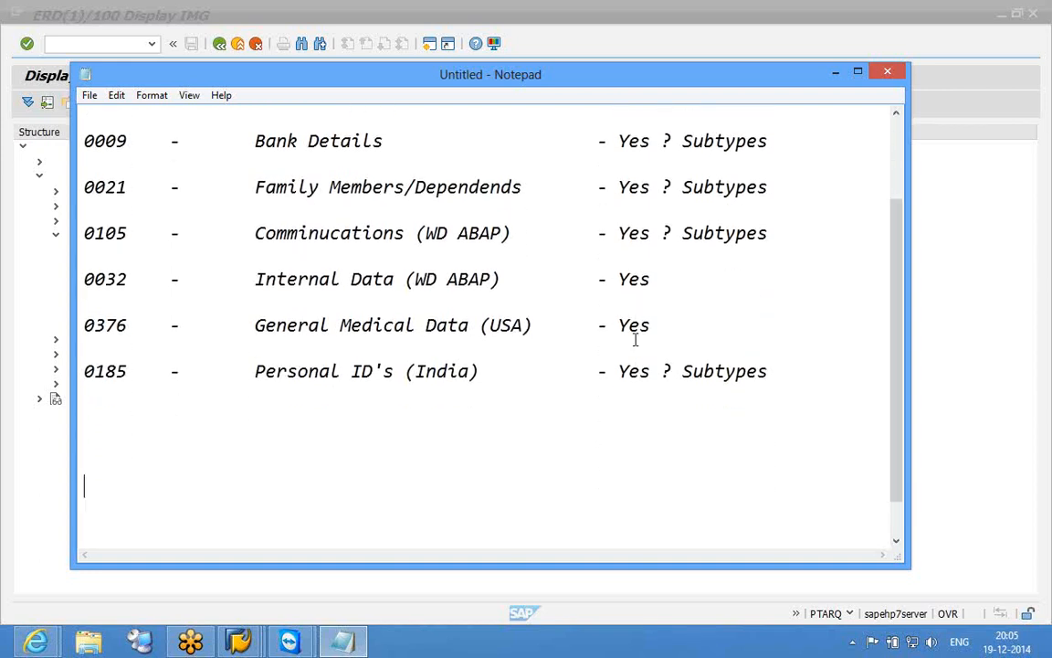
pyautogui.write('What ')
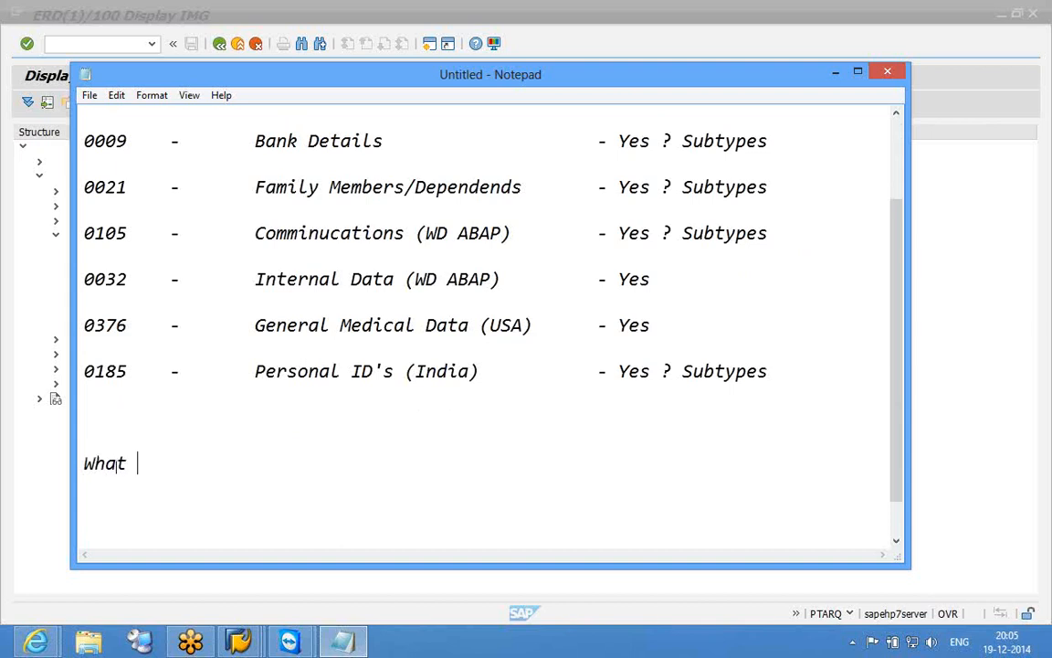
pyautogui.write('will be')
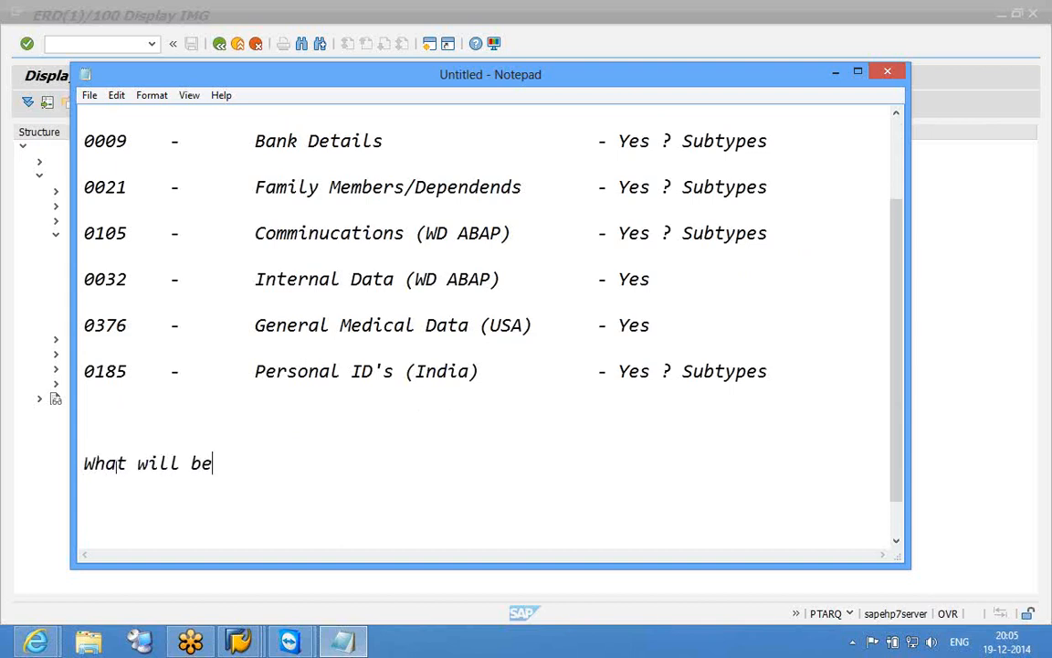
pyautogui.write(' start of the re')
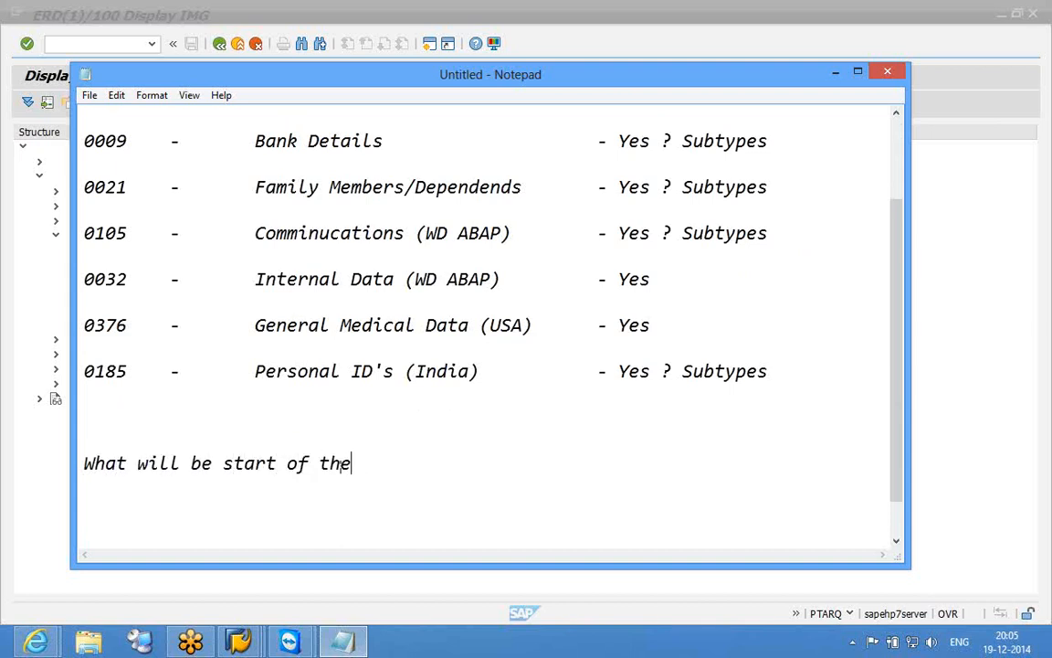
pyautogui.press('BackSpace')
pyautogui.press('BackSpace')
pyautogui.write('modified r')
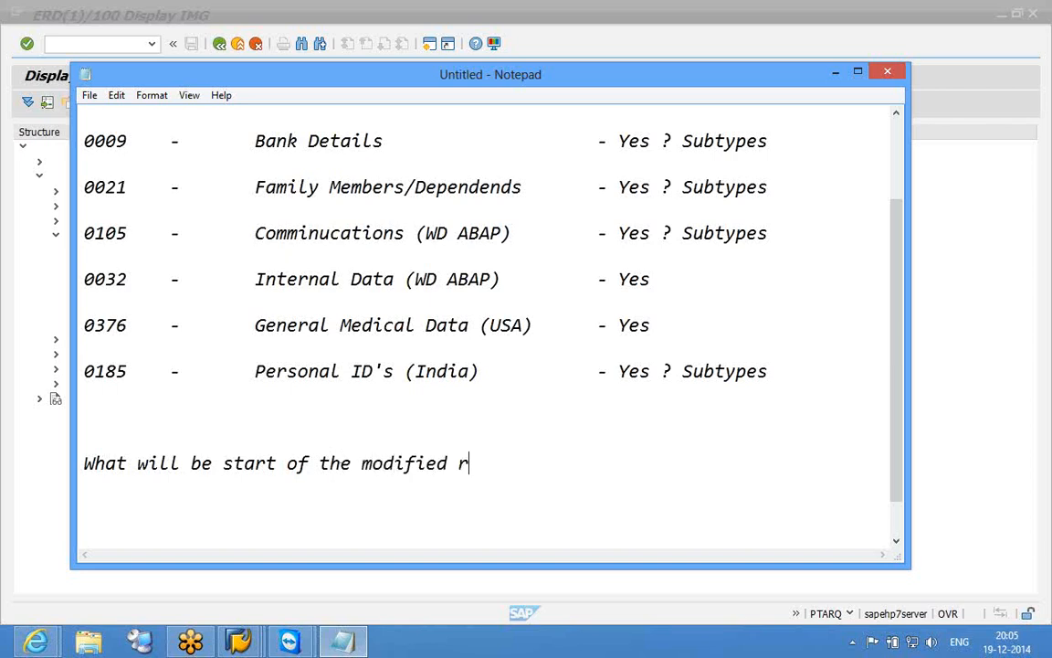
pyautogui.write('ecords?')
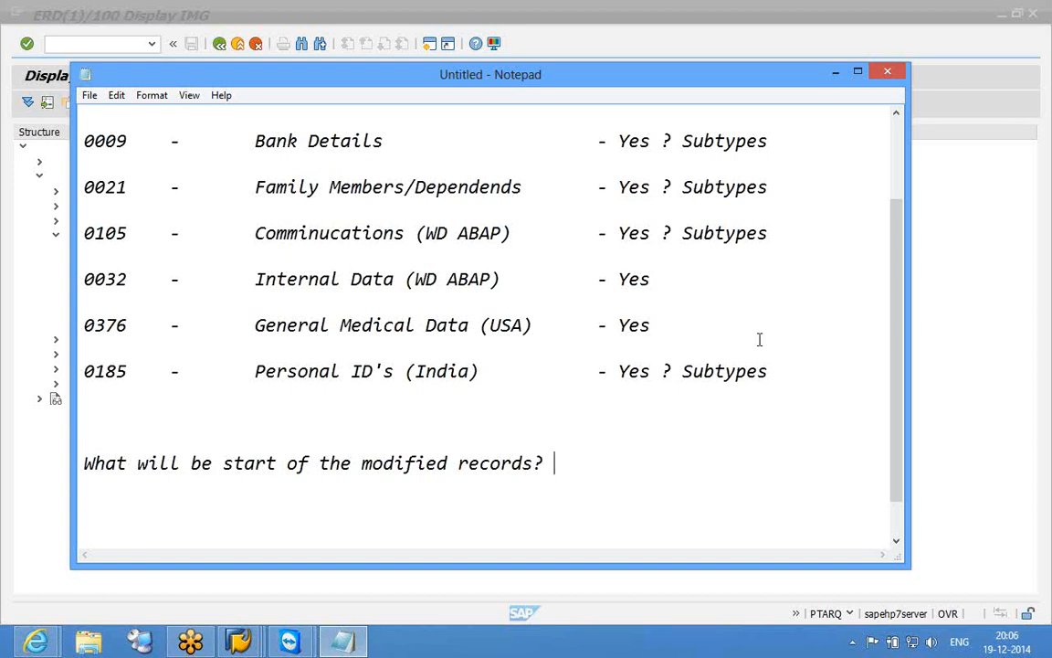
# - Switch to the SAP IMG and open Determine Active Subtypes and Make Settings for country grouping 10
pyautogui.click(948, 81)
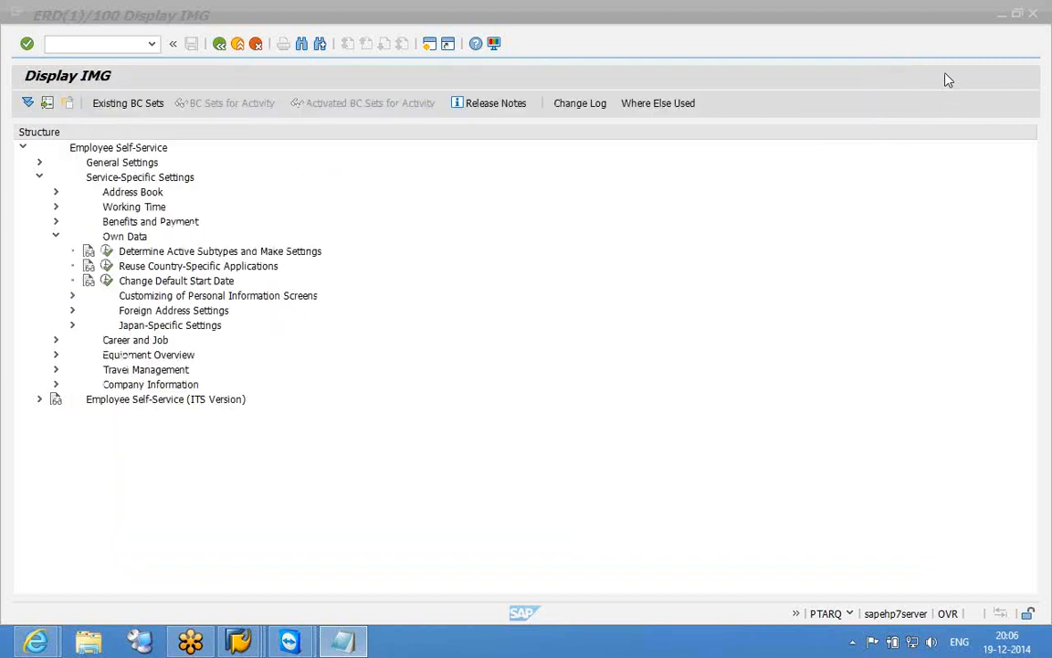
pyautogui.click(106, 253)
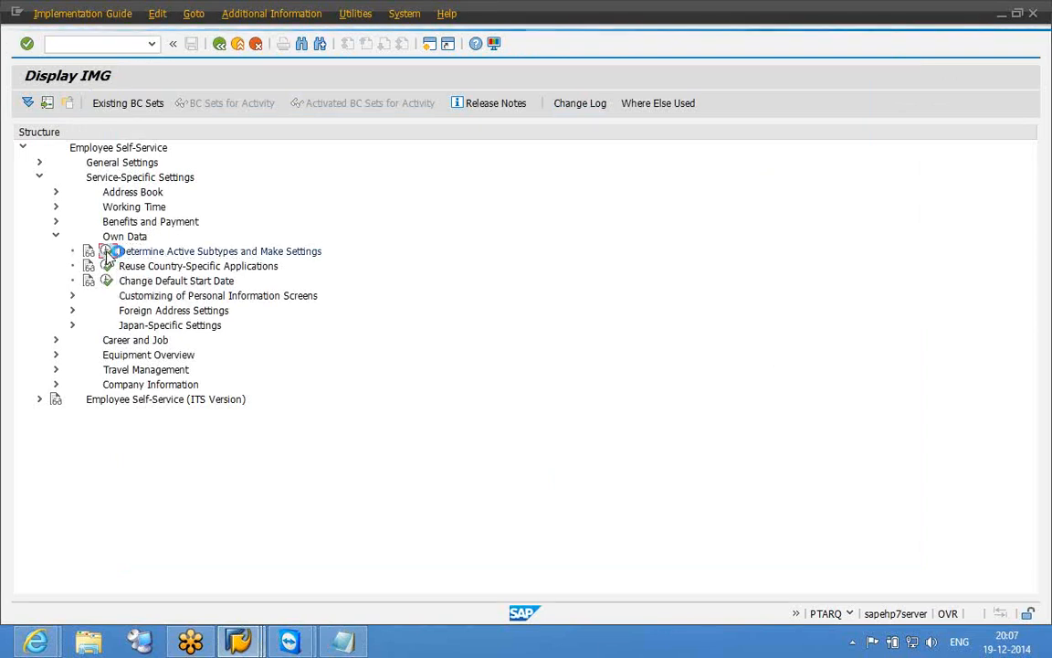
pyautogui.moveTo(216, 154); pyautogui.dragTo(277, 353)
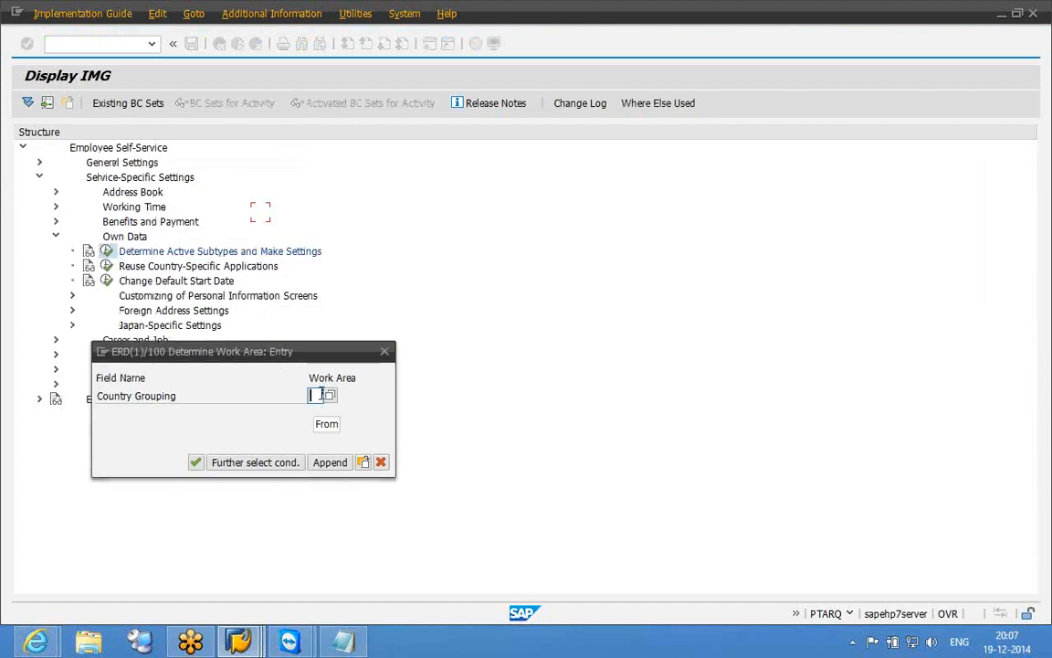
pyautogui.write('10')
pyautogui.press('Return')
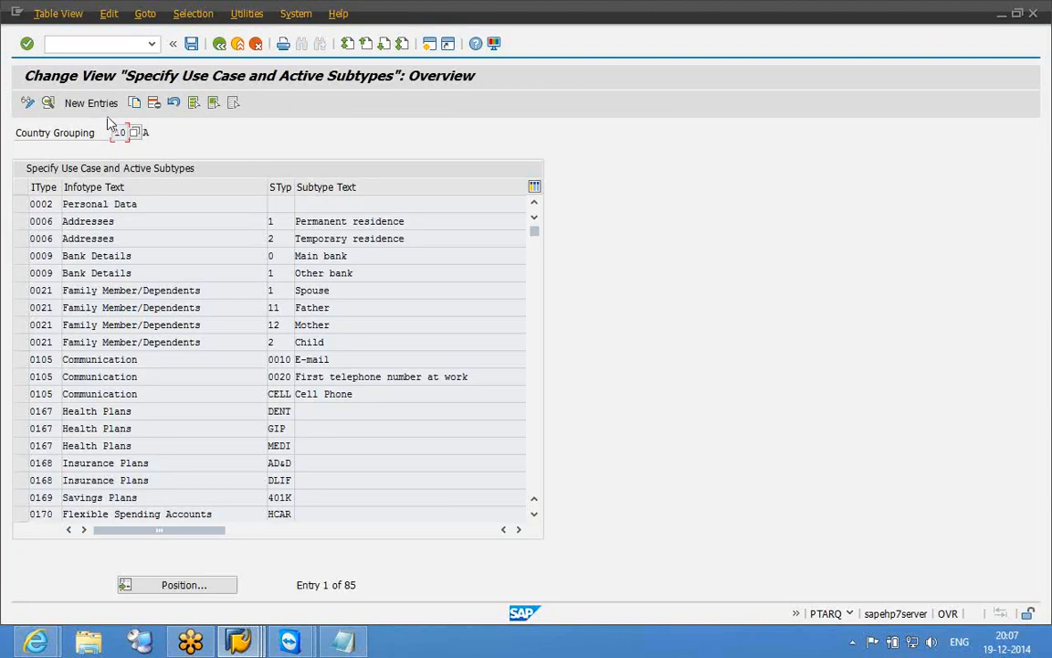
# - Open a new entry form to examine its use case and read-only settings, and discard it without saving
pyautogui.click(104, 109)
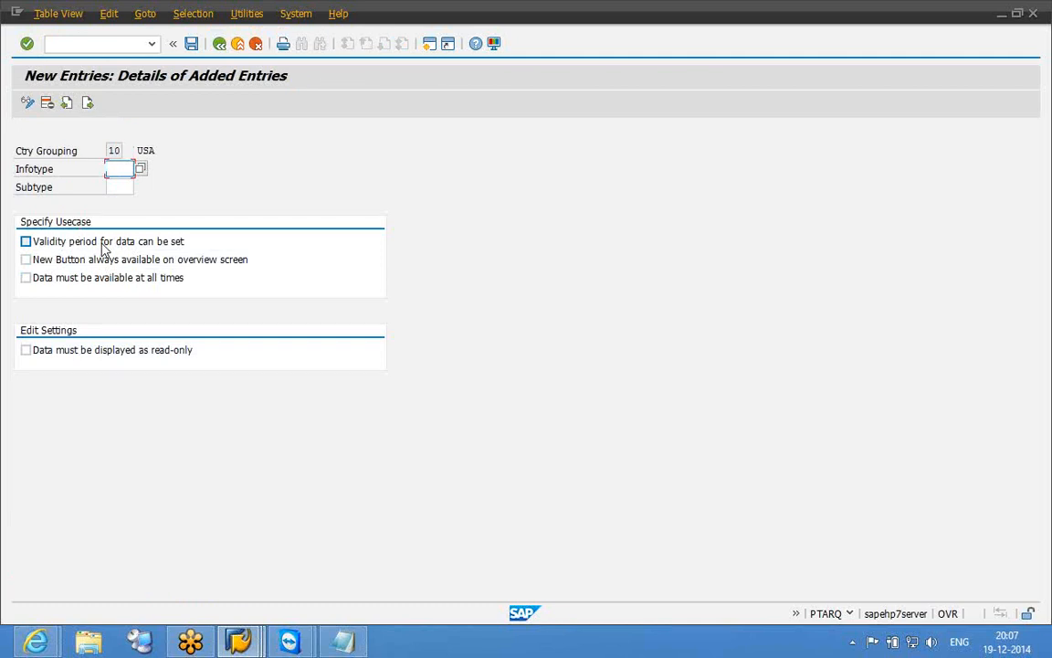
pyautogui.press('Tab')
pyautogui.hotkey('shift', 'Tab')
pyautogui.click(78, 357)
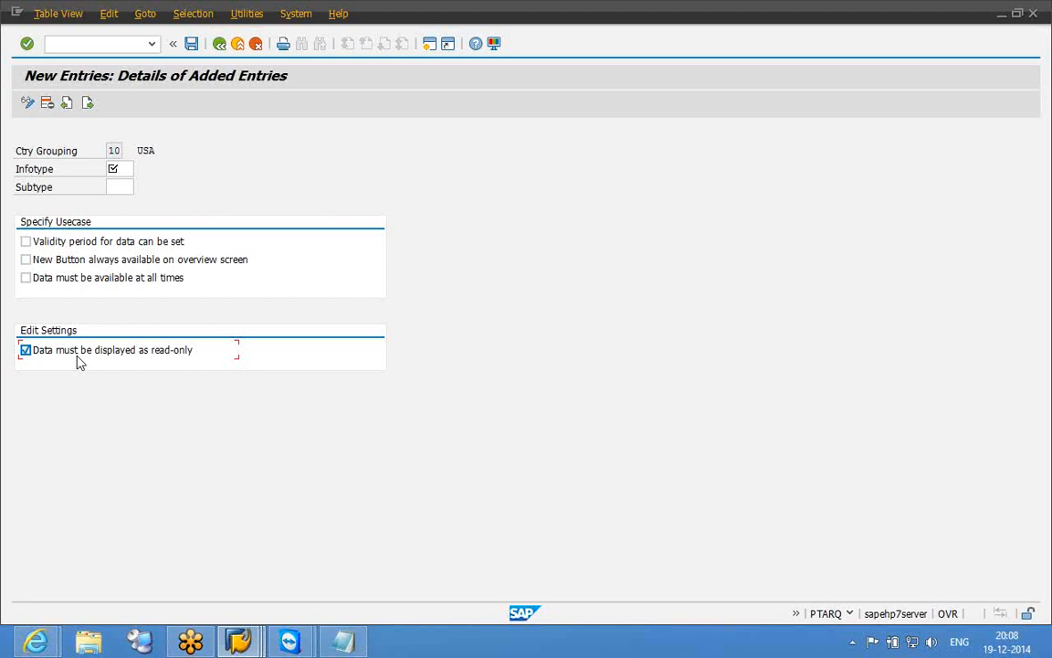
pyautogui.click(78, 357)
pyautogui.click(218, 45)
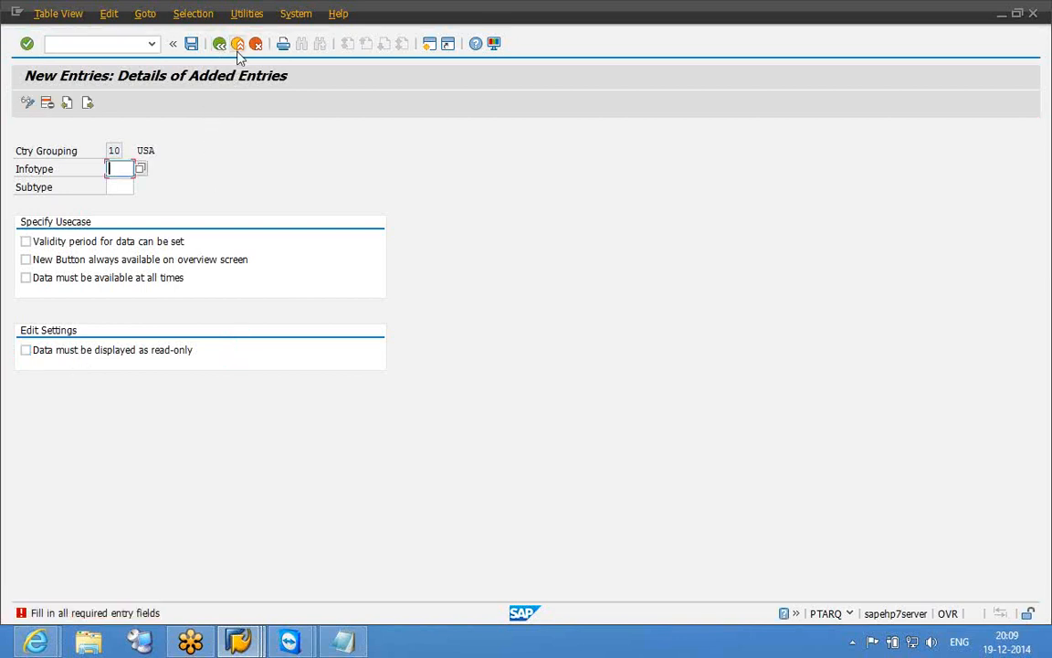
pyautogui.click(239, 50)
pyautogui.click(256, 44)
pyautogui.press('Left')
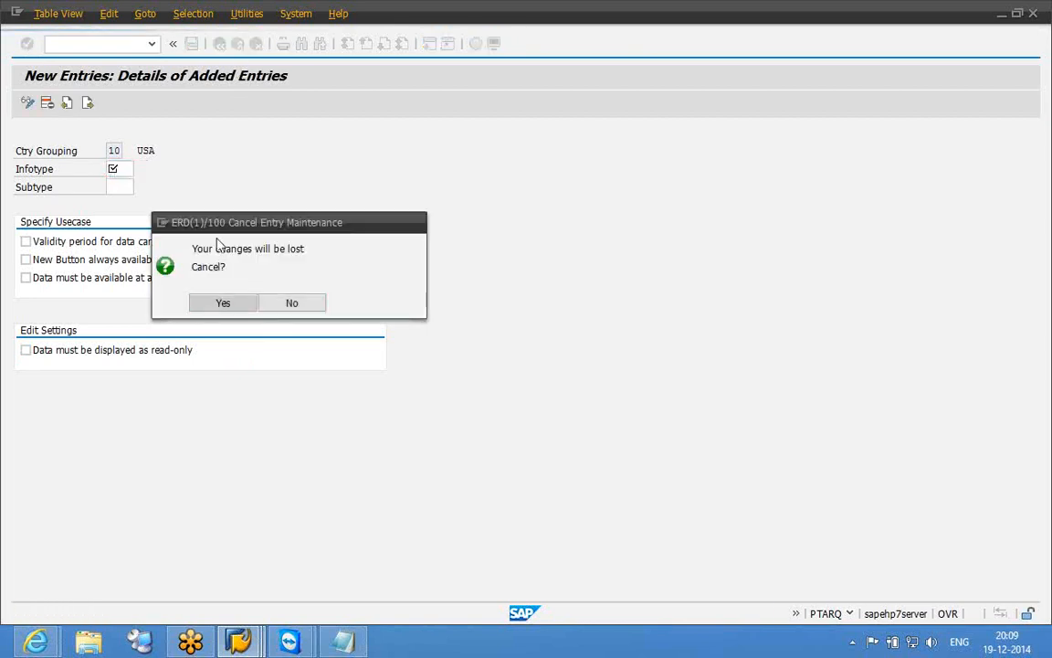
pyautogui.press('Return')
# - Leave the active subtypes settings and open table view maintenance with transaction sm30
pyautogui.click(219, 44)
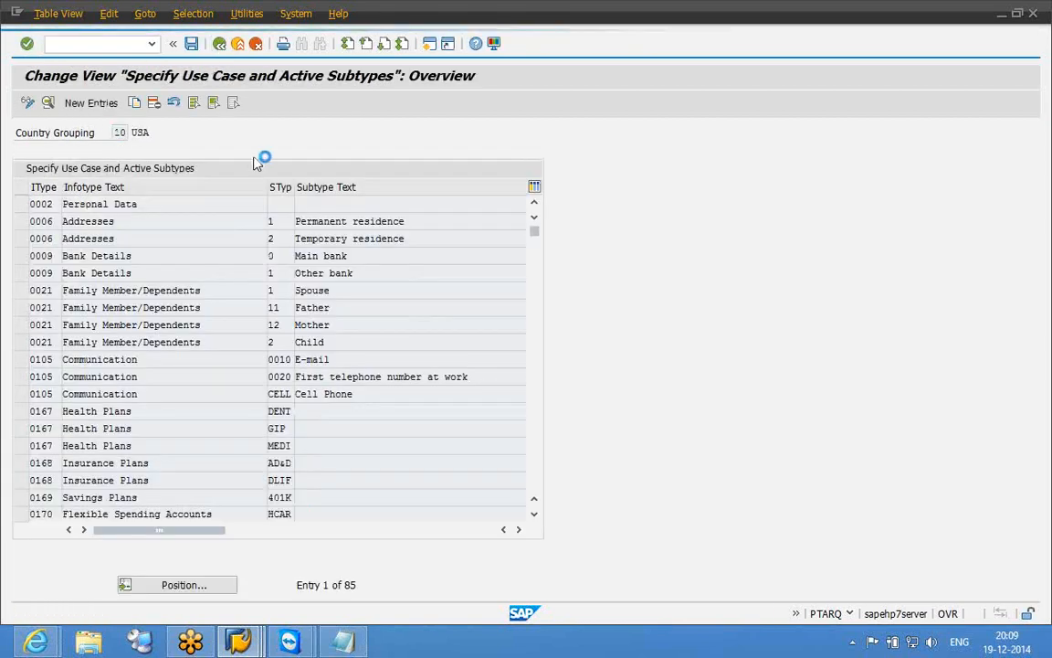
pyautogui.click(256, 44)
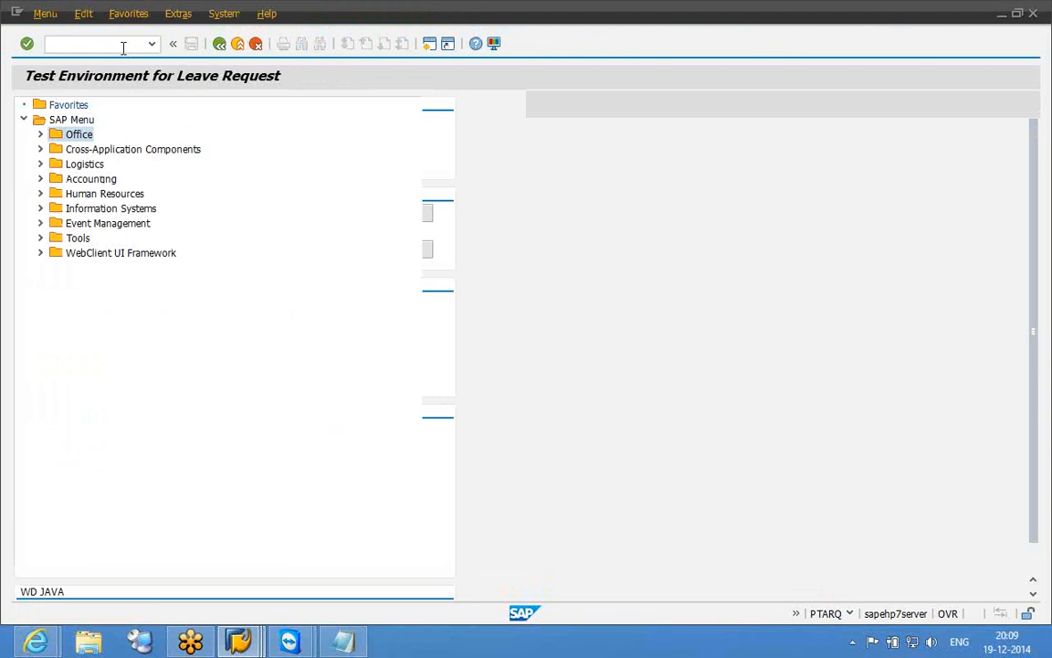
pyautogui.write('sm30')
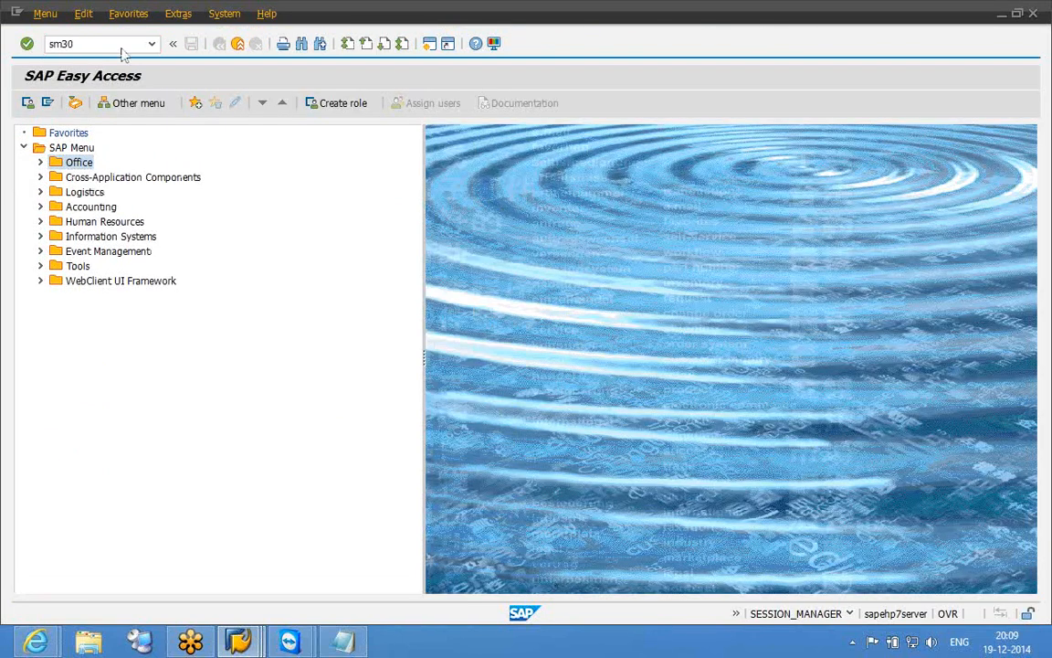
pyautogui.press('Return')
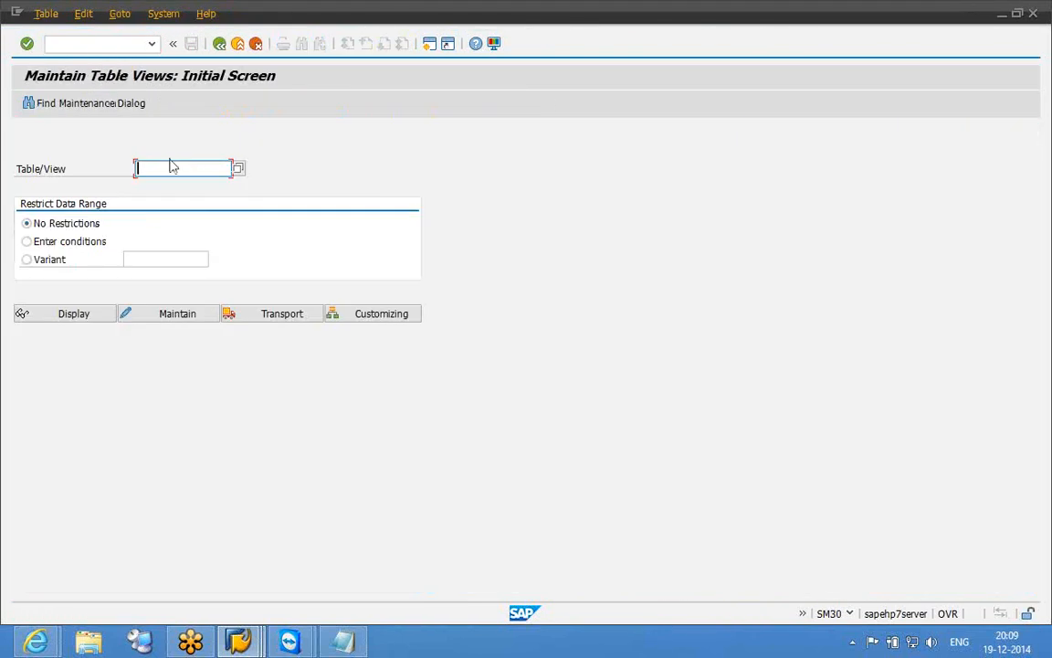
# - Display the contents of table view V_T7XSSPERSUBTYP without restrictions
pyautogui.write('V')
pyautogui.press('Down')
pyautogui.press('Down')
pyautogui.press('Down')
pyautogui.press('Down')
pyautogui.press('Return')
pyautogui.press('Return')
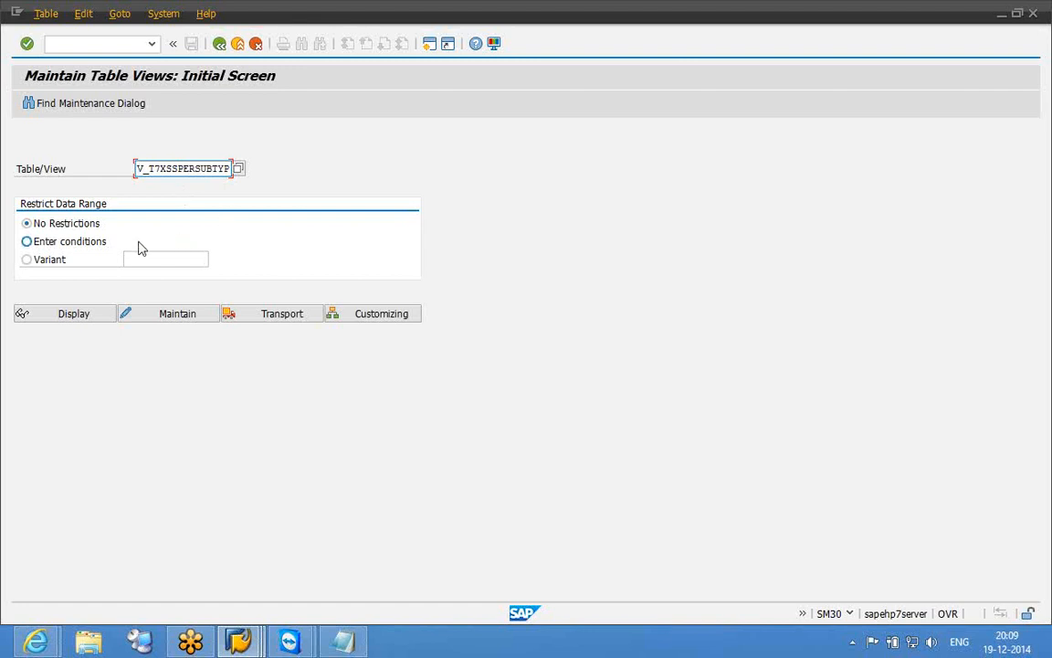
pyautogui.click(74, 314)
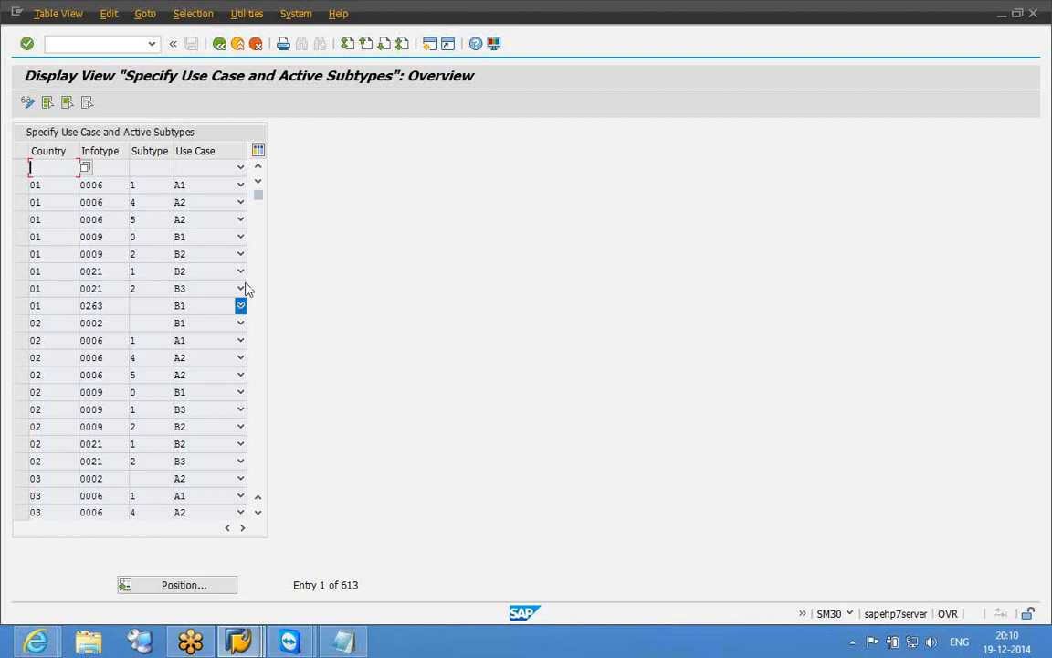
# - Position the active subtypes list at country grouping 10 and inspect the infotype 0006 entries
pyautogui.click(178, 586)
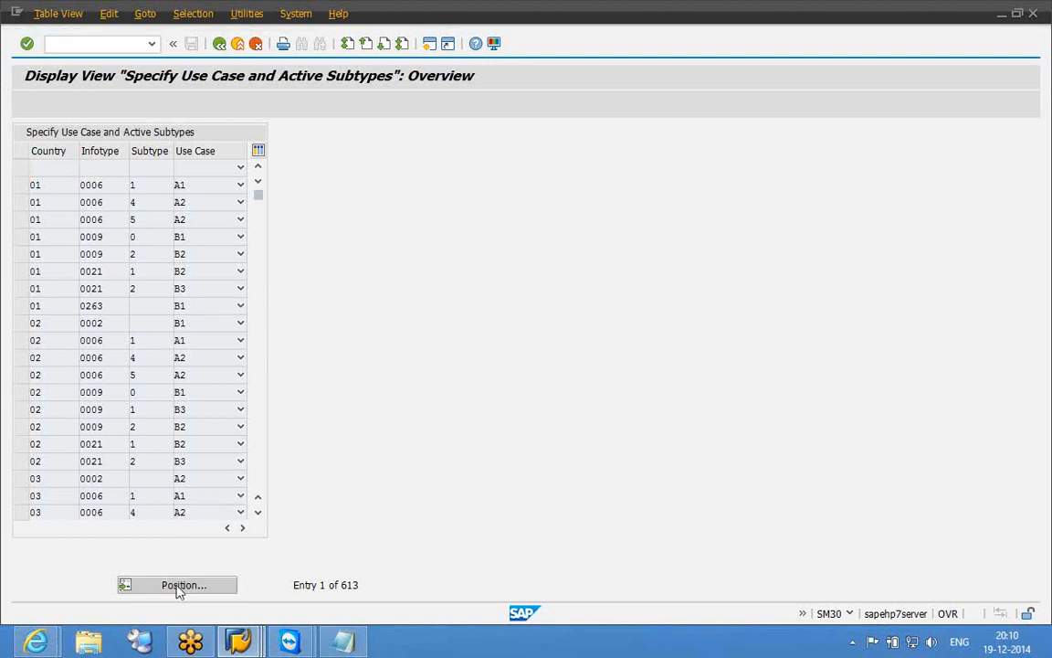
pyautogui.write('10')
pyautogui.press('Tab')
pyautogui.press('Return')
pyautogui.click(153, 169)
pyautogui.click(148, 185)
pyautogui.click(108, 185)
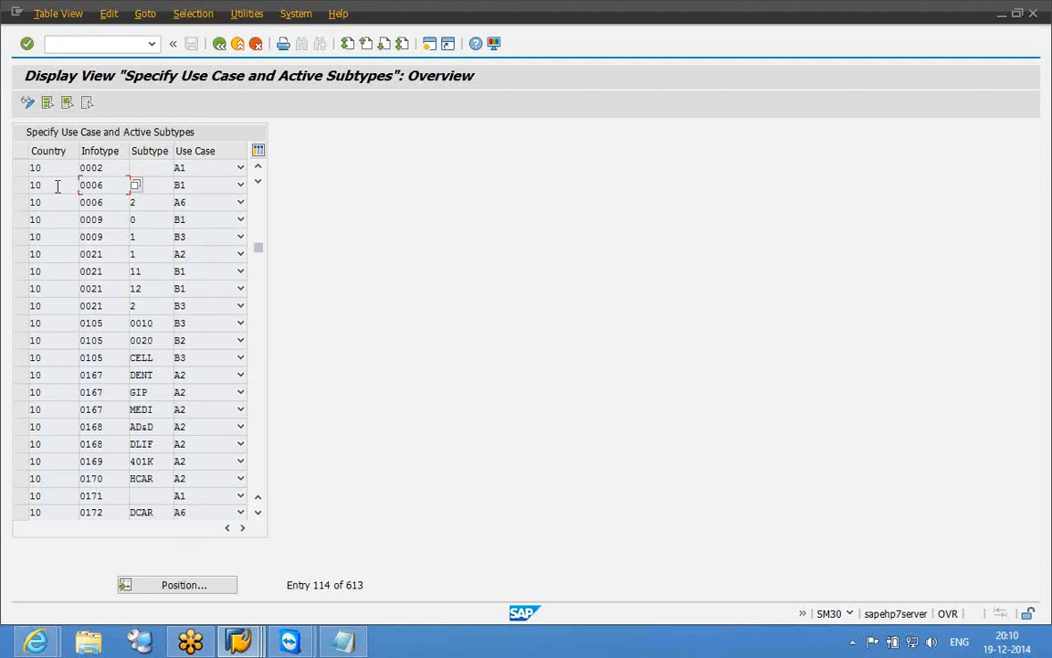
pyautogui.click(28, 186)
# - Open the field help for the use case of infotype 0006 subtype 2, enlarge it, and examine the use case A rule
pyautogui.click(202, 211)
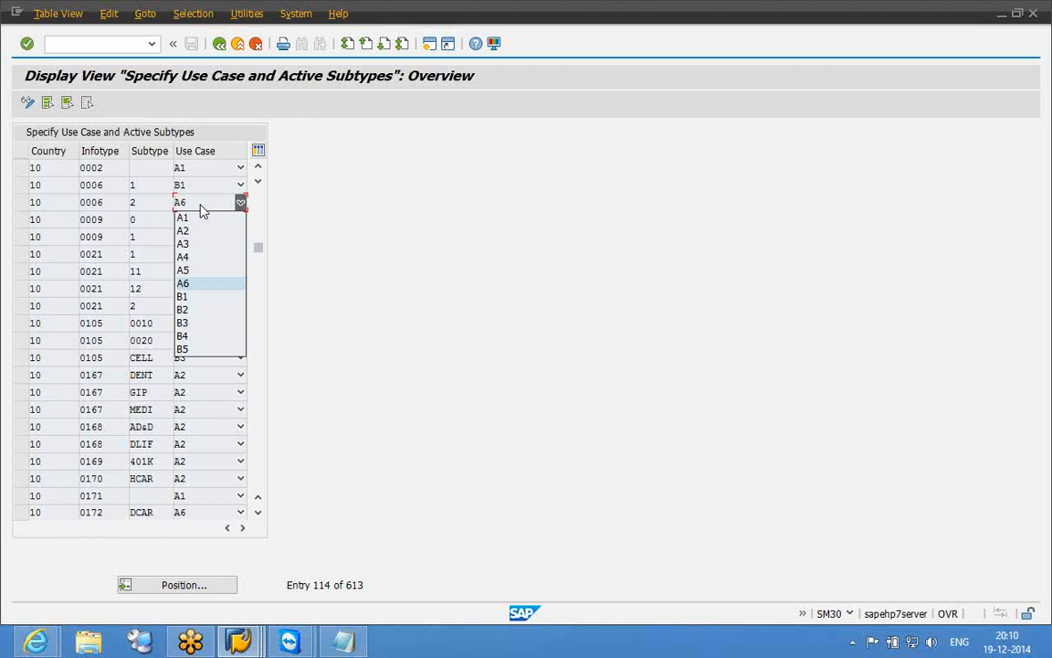
pyautogui.press('F1')
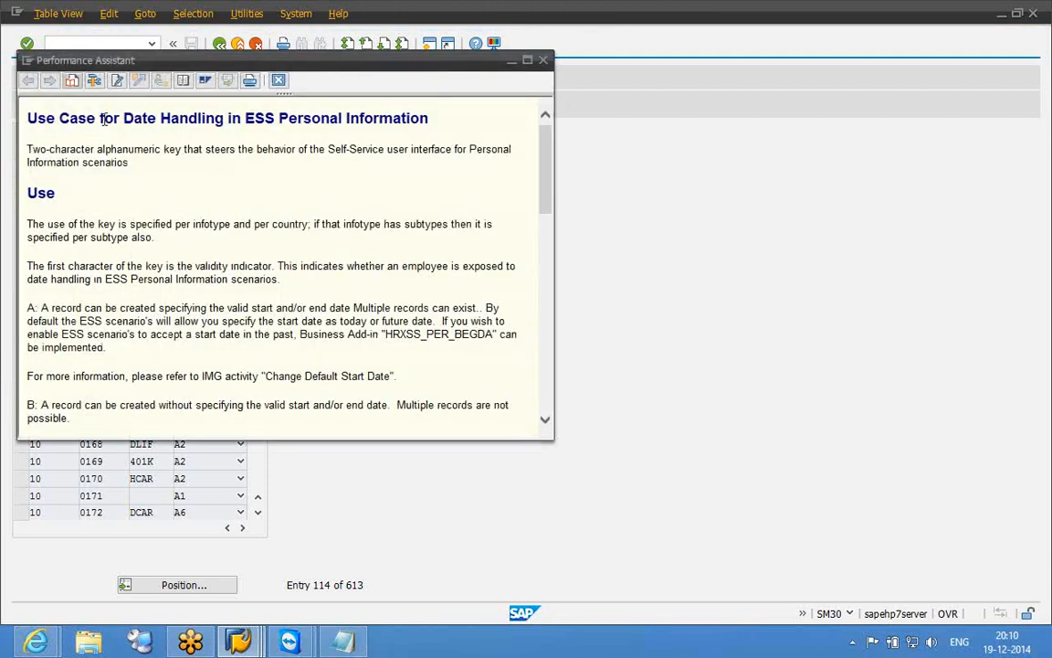
pyautogui.moveTo(101, 119); pyautogui.dragTo(228, 119)
pyautogui.click(186, 120)
pyautogui.moveTo(333, 62); pyautogui.dragTo(456, 75)
pyautogui.click(716, 69)
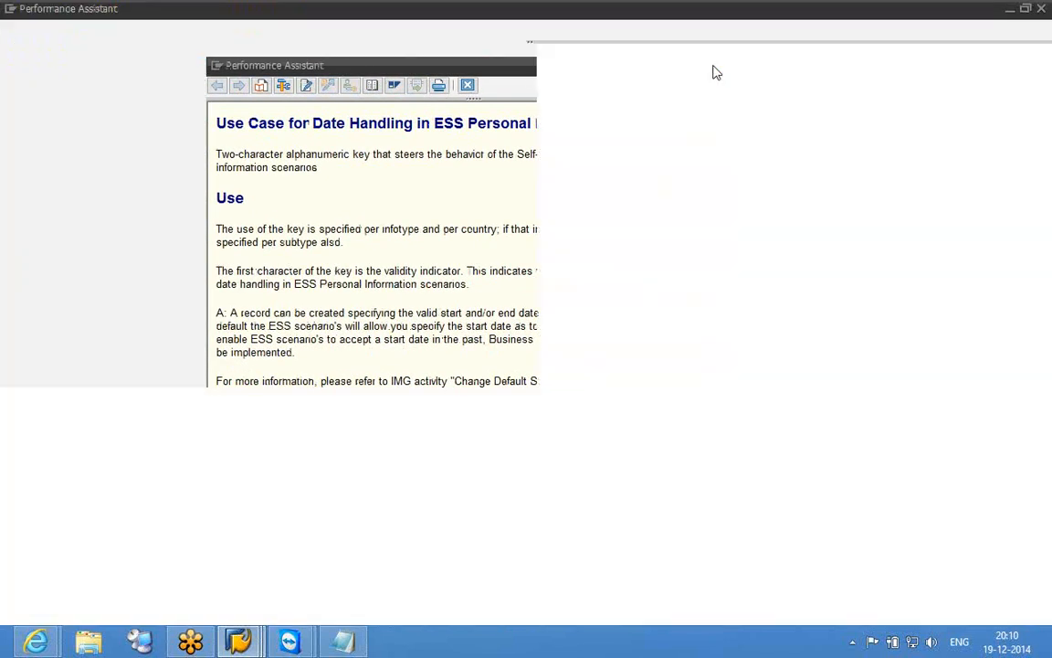
pyautogui.moveTo(9, 216); pyautogui.dragTo(560, 253)
pyautogui.click(558, 252)
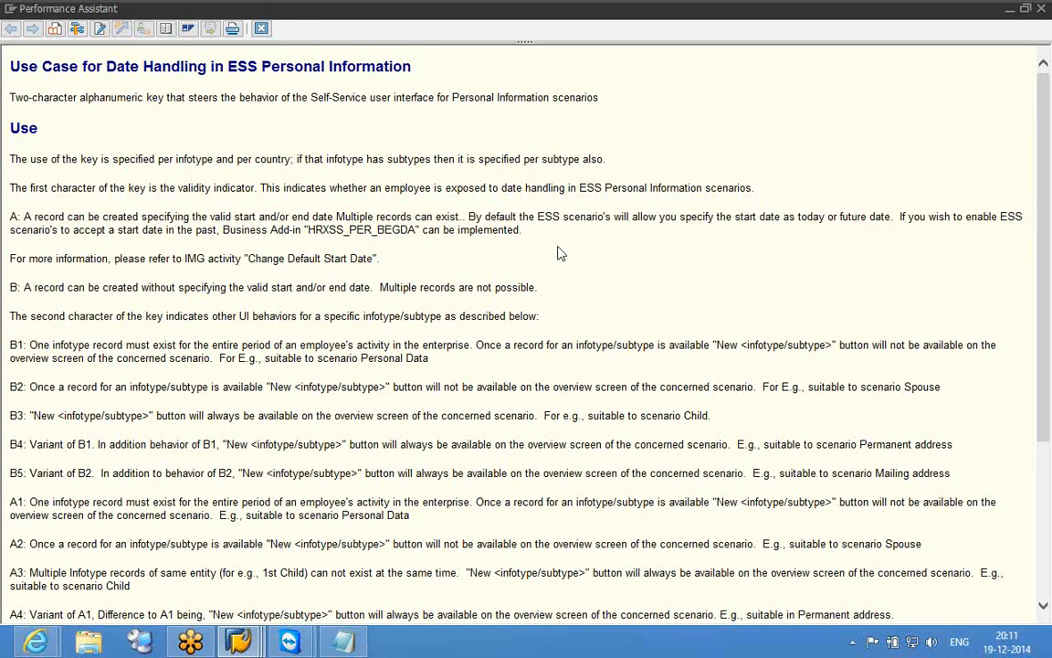
# - Compare the help's A and B rules on specifying start and end dates, and close the help
pyautogui.moveTo(13, 286); pyautogui.dragTo(315, 315)
pyautogui.click(311, 301)
pyautogui.moveTo(88, 217); pyautogui.dragTo(312, 224)
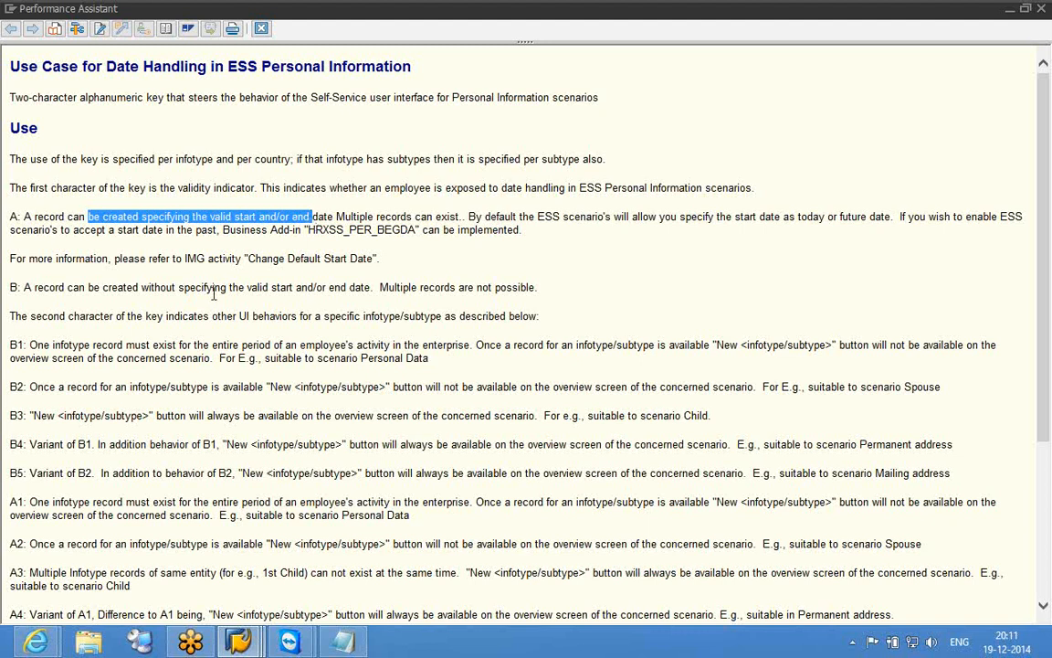
pyautogui.click(170, 282)
pyautogui.moveTo(101, 287); pyautogui.dragTo(339, 287)
pyautogui.click(368, 295)
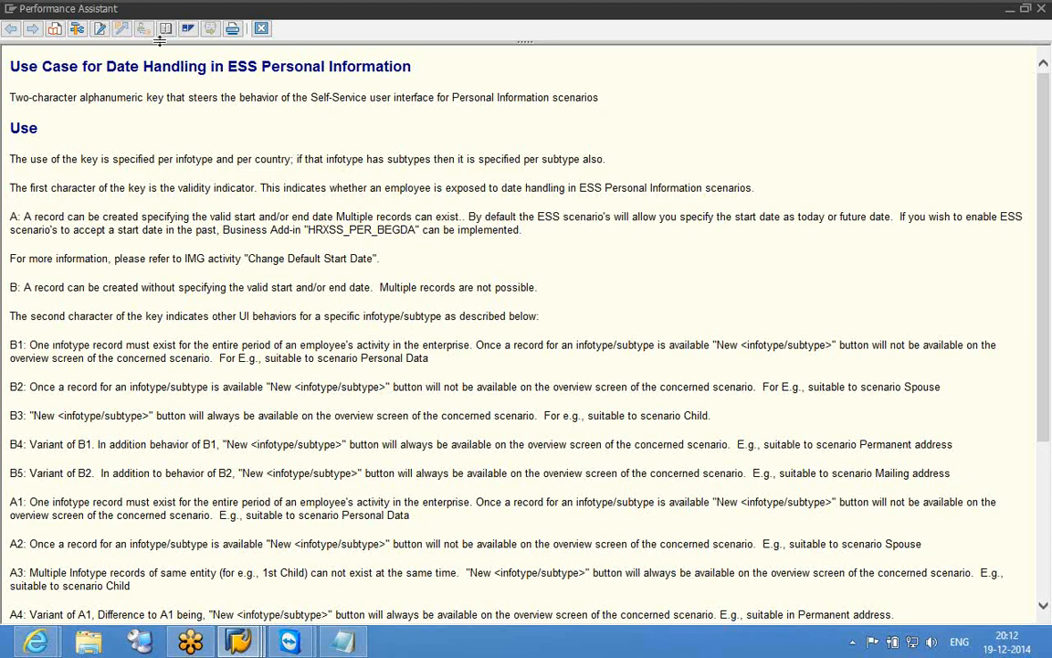
pyautogui.click(260, 28)
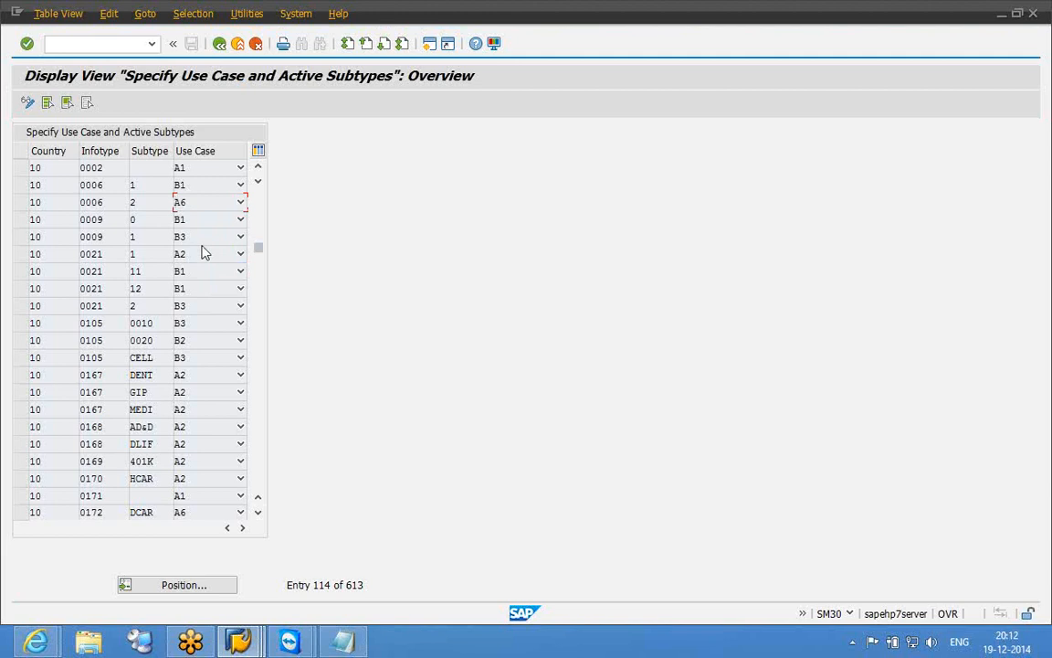
# - Review the country 10 entry for infotype 0006 subtype 1 and its available use case options
pyautogui.click(142, 188)
pyautogui.doubleClick(142, 187)
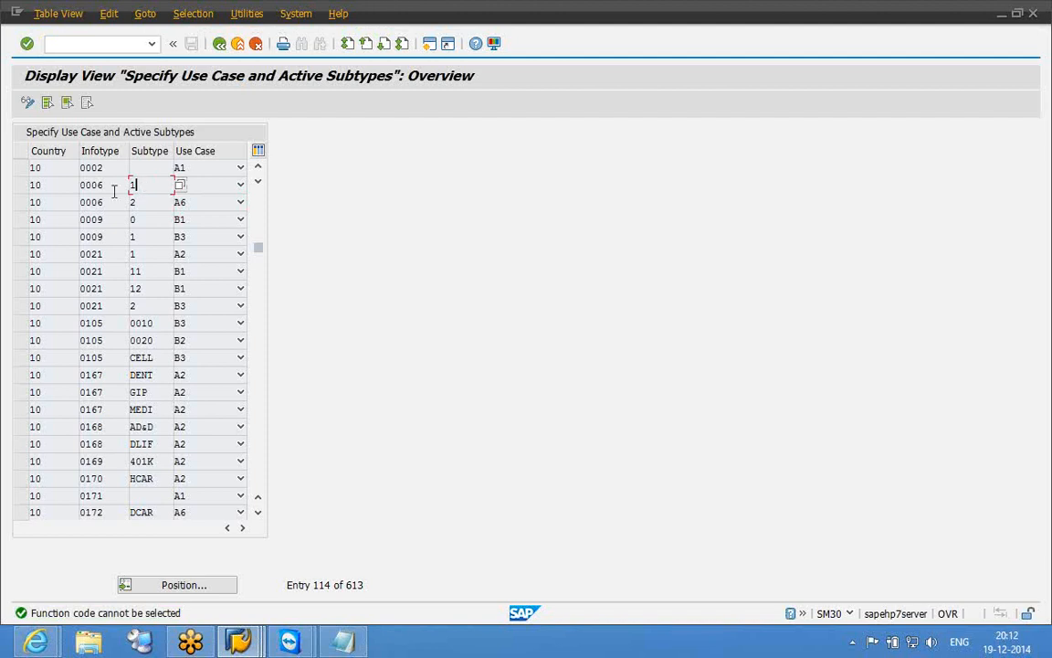
pyautogui.click(64, 186)
pyautogui.click(103, 184)
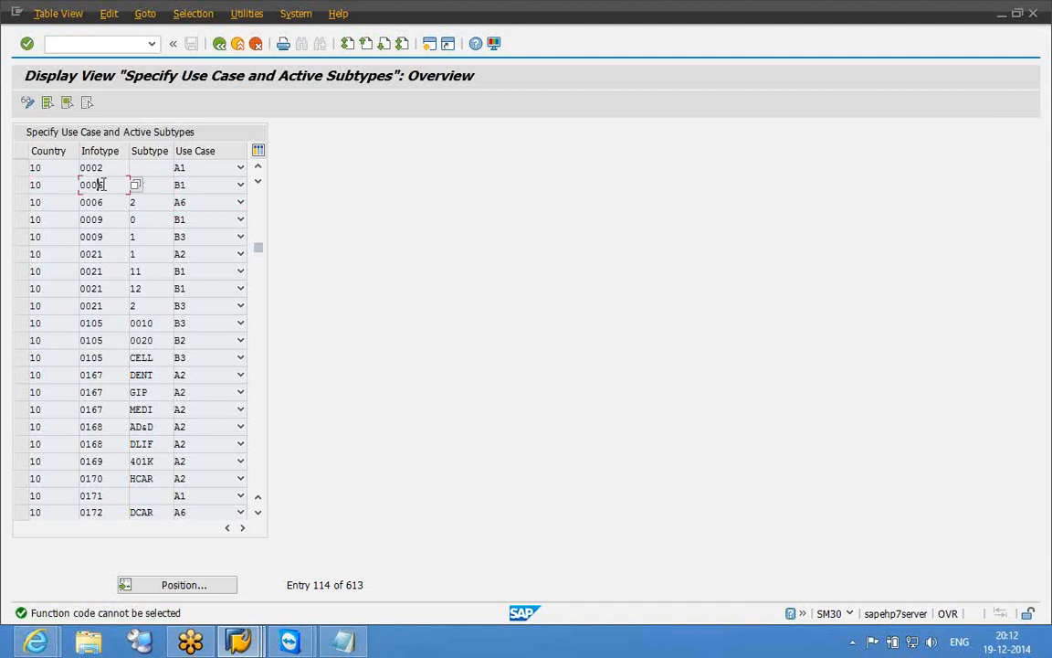
pyautogui.click(205, 187)
pyautogui.click(205, 187)
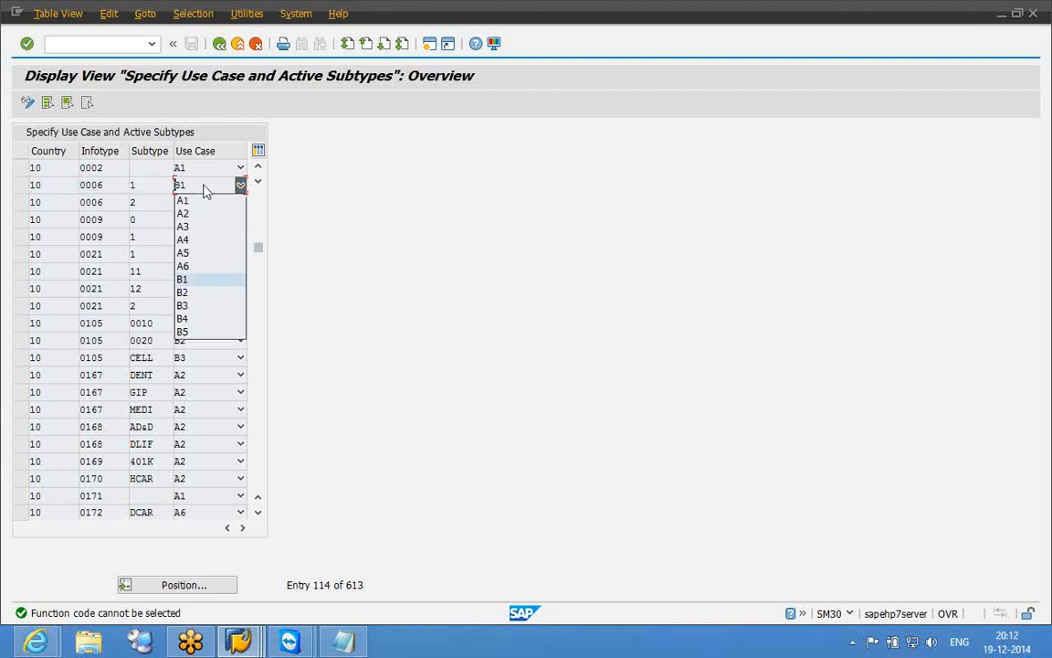
pyautogui.click(203, 286)
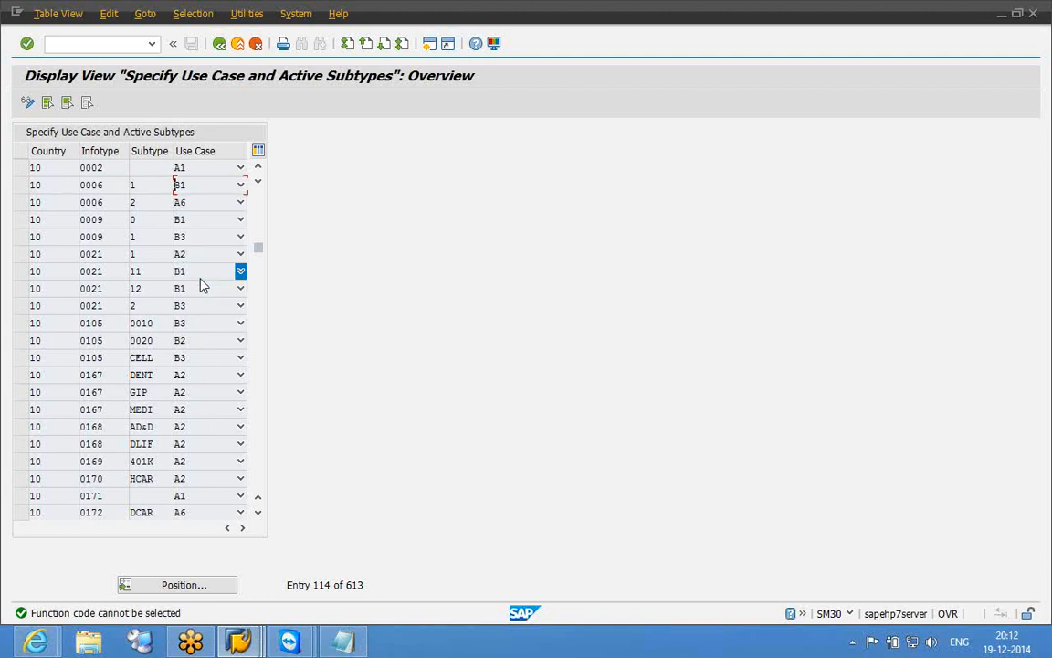
# - Switch the view to change mode, examine the fields and use case choices of a new entry, and leave the form without saving
pyautogui.click(28, 105)
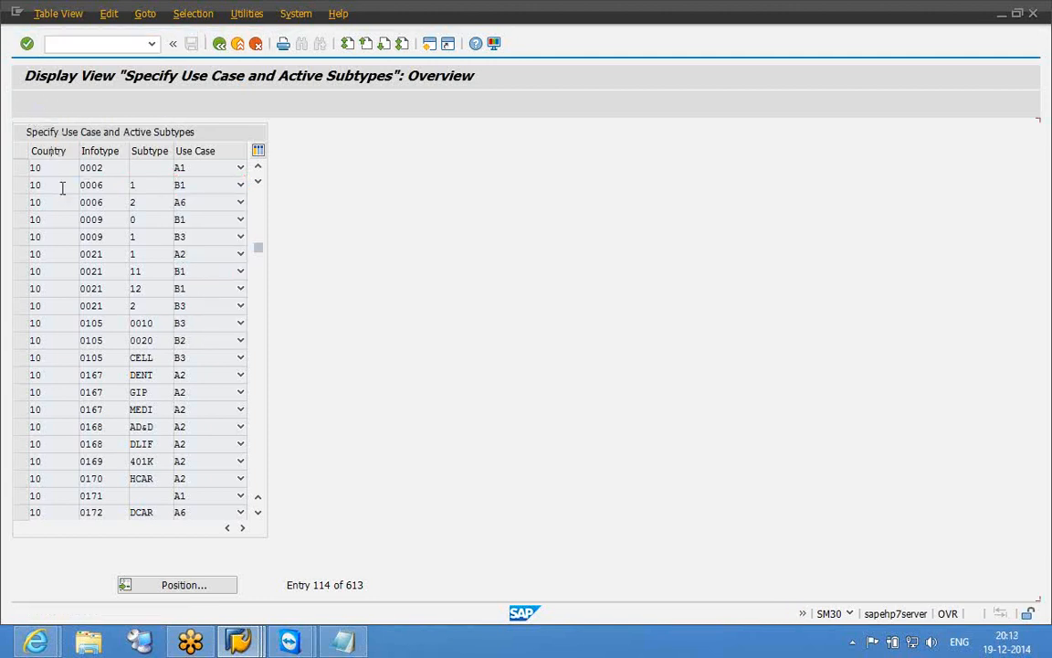
pyautogui.click(72, 103)
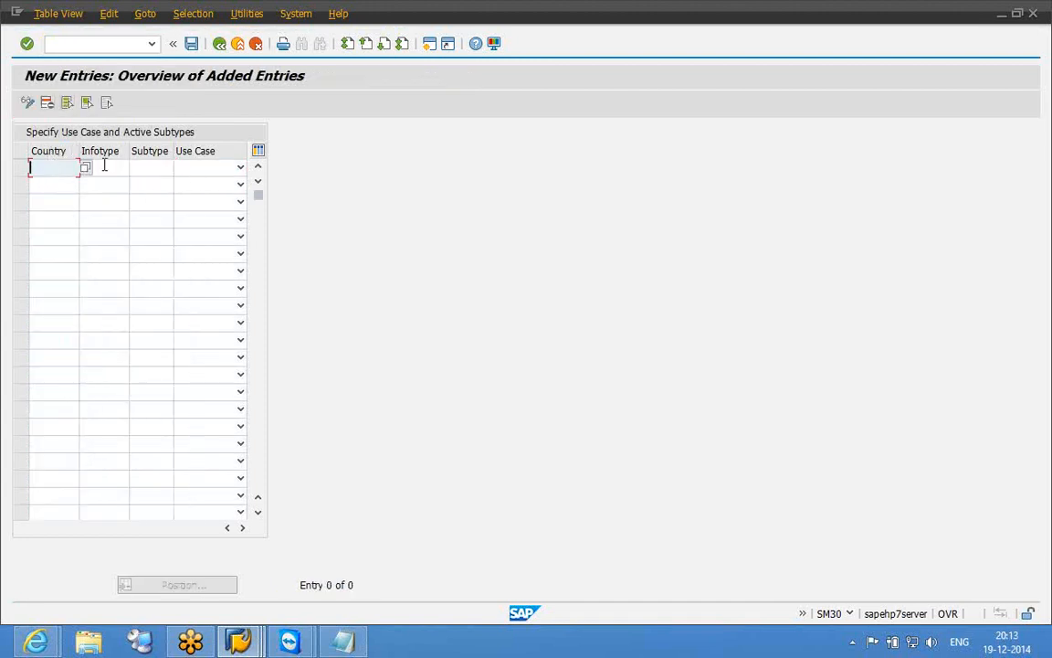
pyautogui.click(103, 166)
pyautogui.click(168, 165)
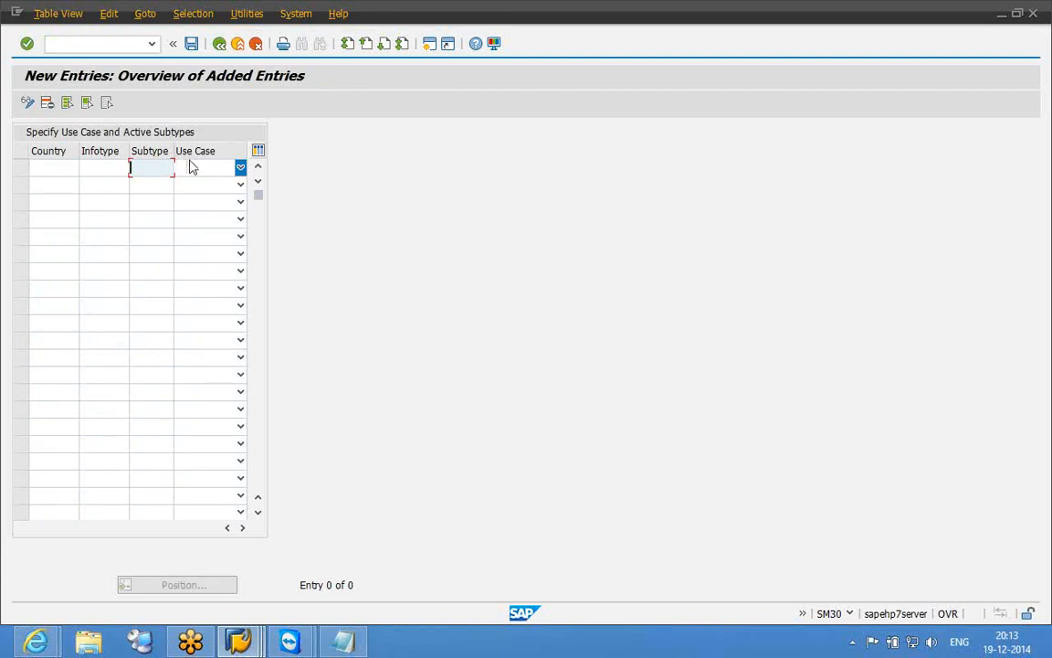
pyautogui.click(202, 174)
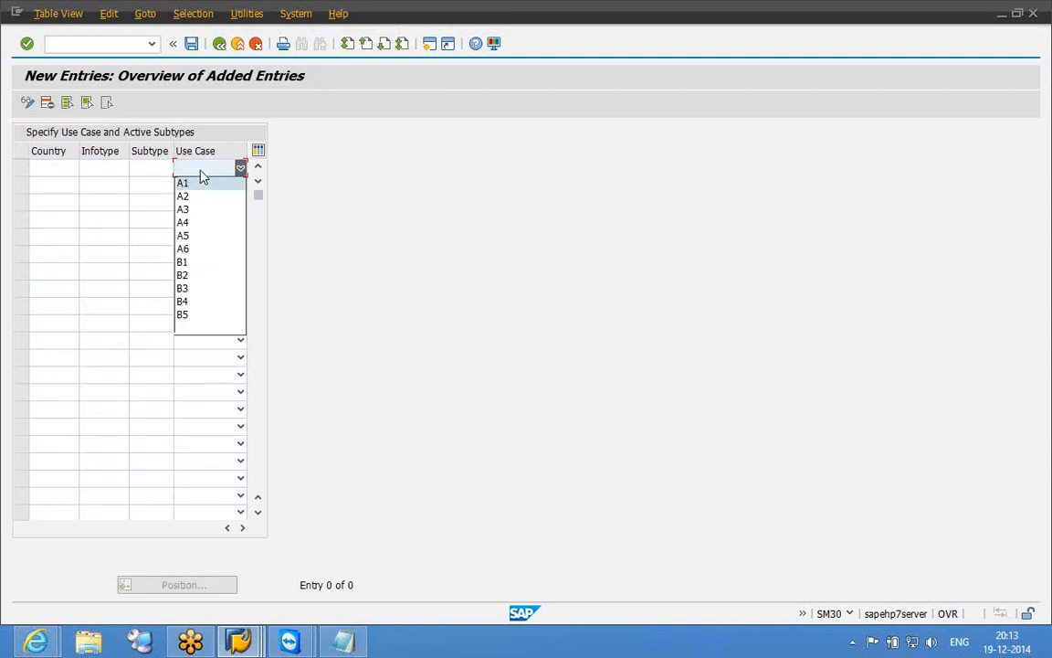
pyautogui.click(360, 178)
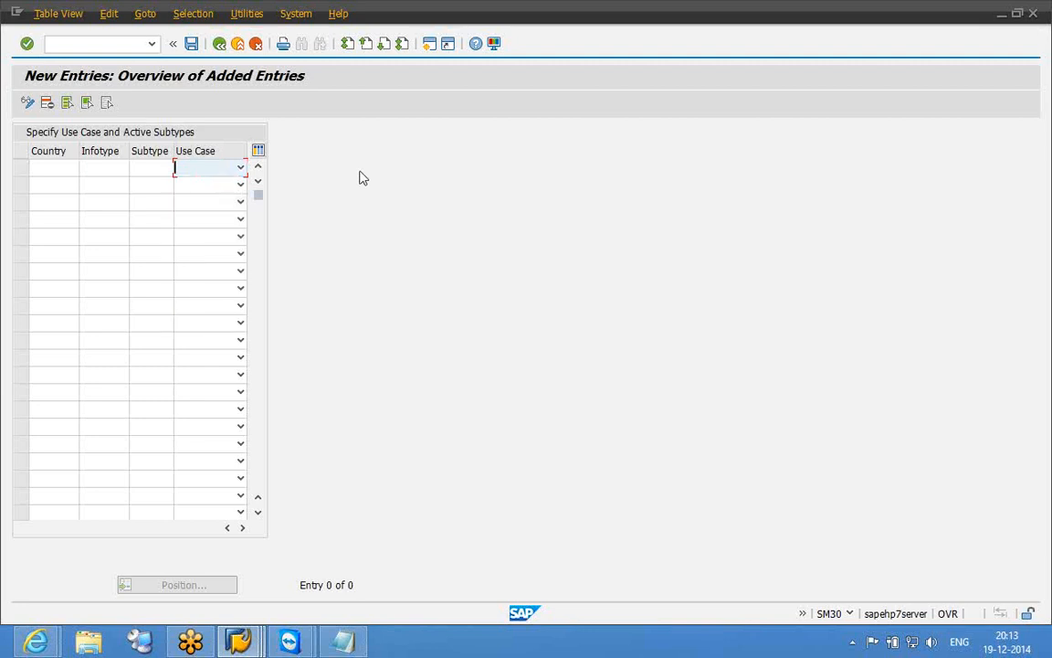
pyautogui.click(220, 46)
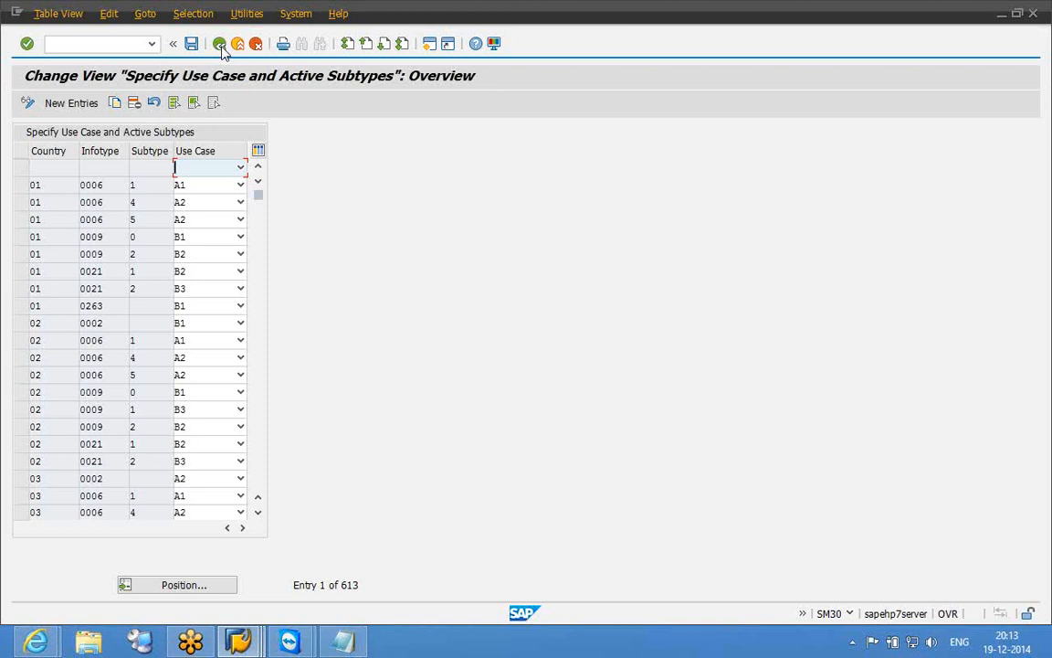
# - Select the blank first entry, and leave table view maintenance for the SAP Easy Access screen without making changes
pyautogui.click(21, 170)
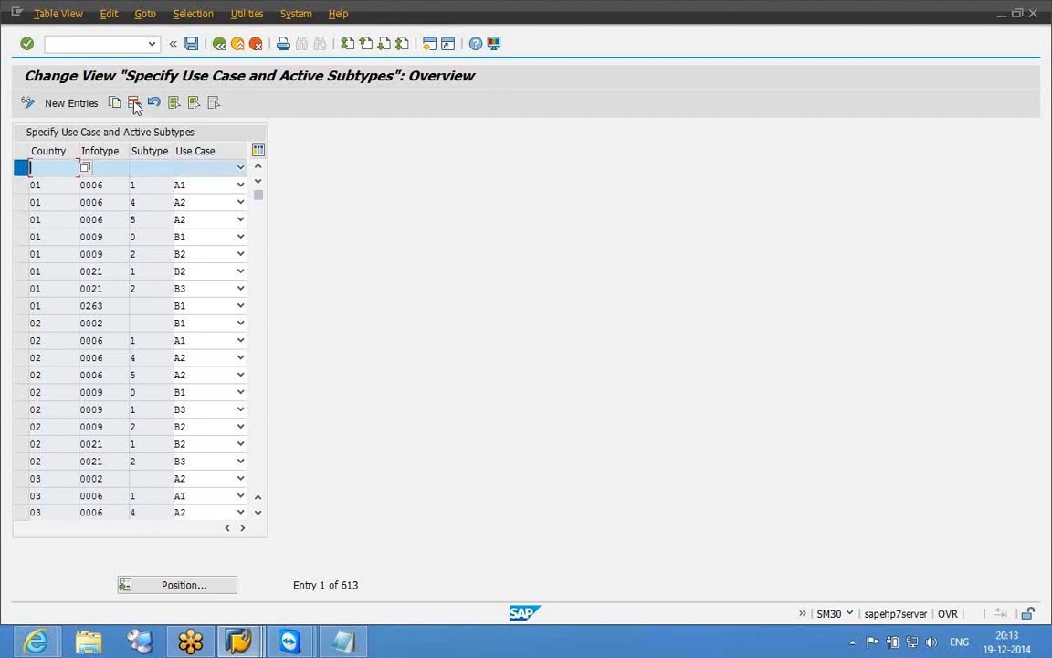
pyautogui.click(219, 44)
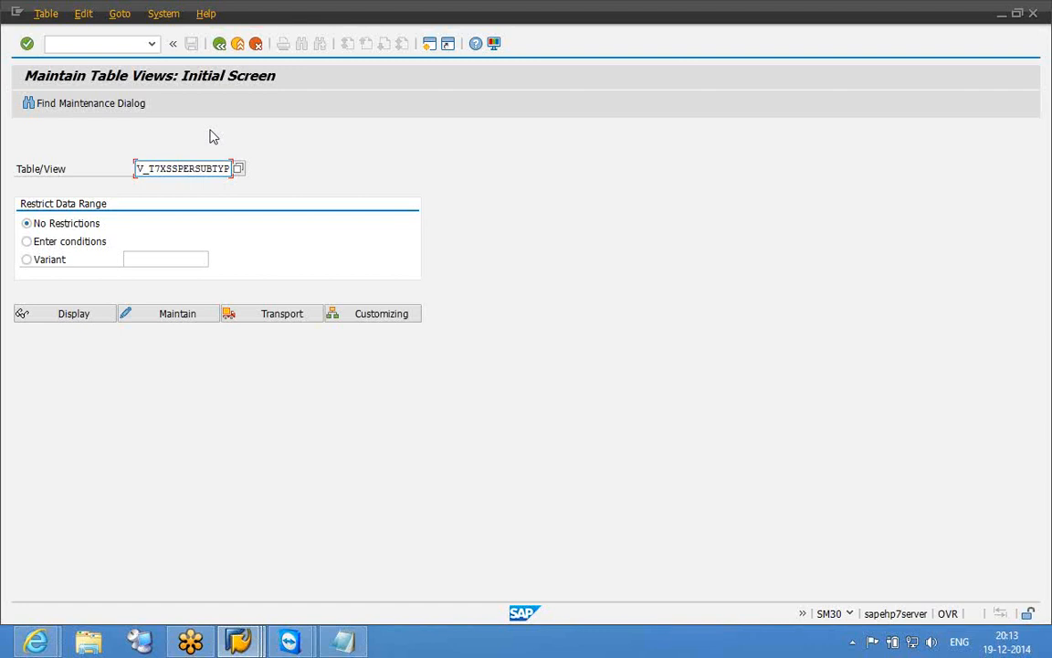
pyautogui.click(221, 50)
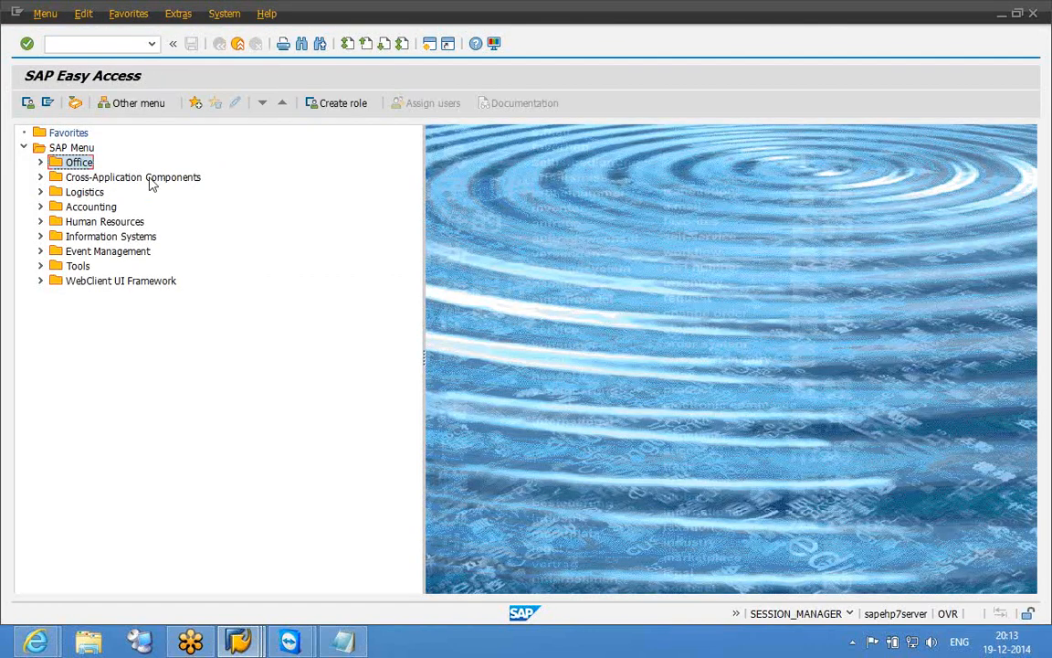
pyautogui.click(151, 181)
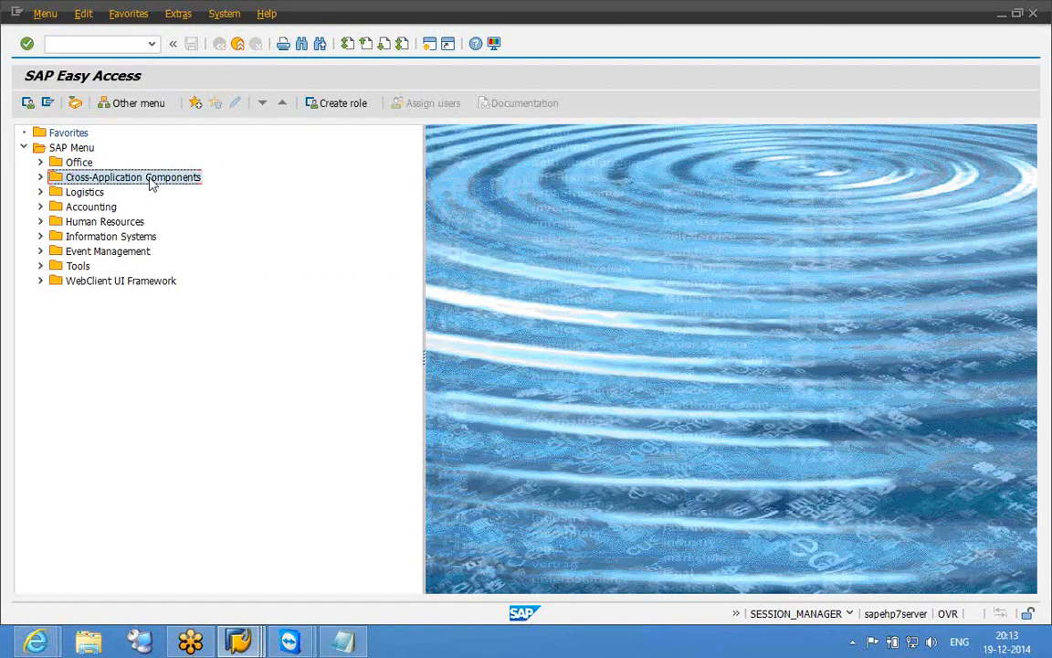
pyautogui.click(79, 164)
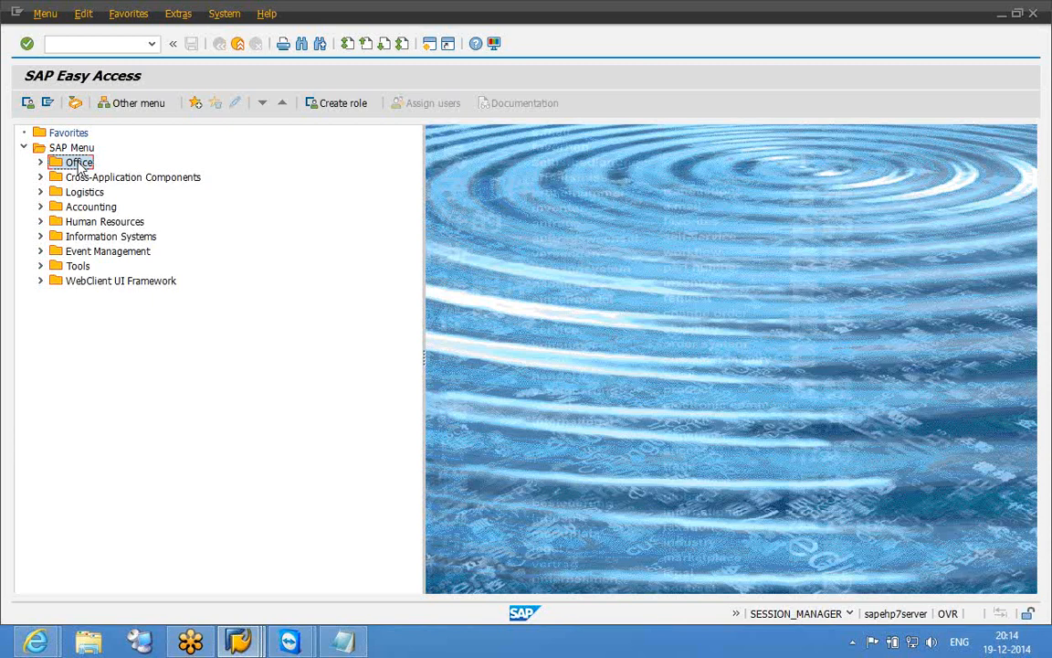
pyautogui.click(94, 180)
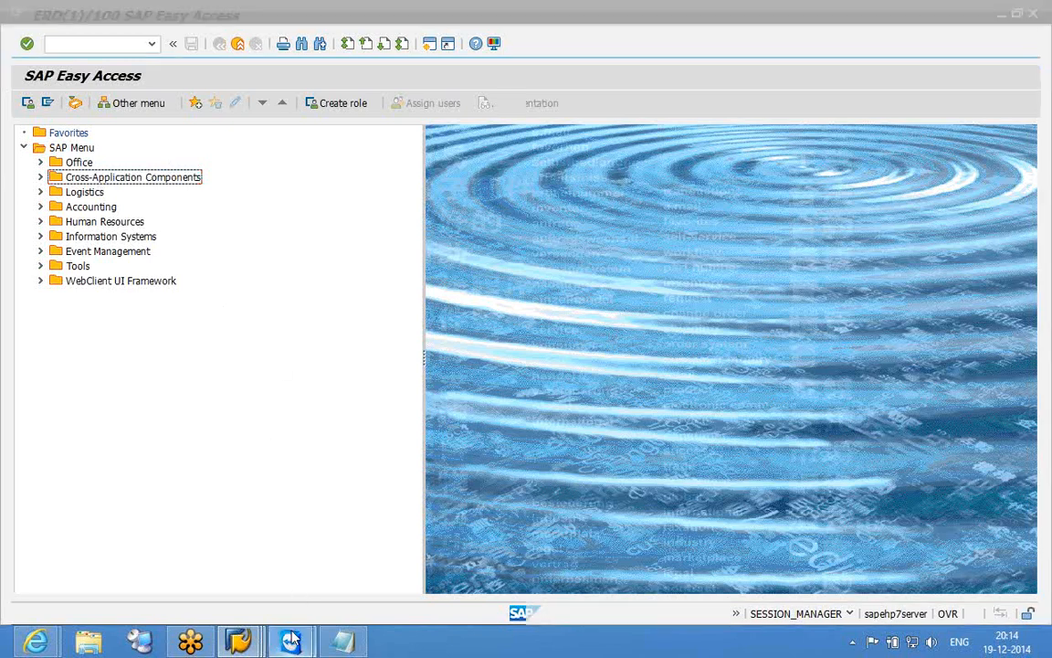
# - Switch to the TeamViewer session to view the portal's Employee Search page, and return to SAP Easy Access
pyautogui.moveTo(290, 642)
pyautogui.click(333, 501)
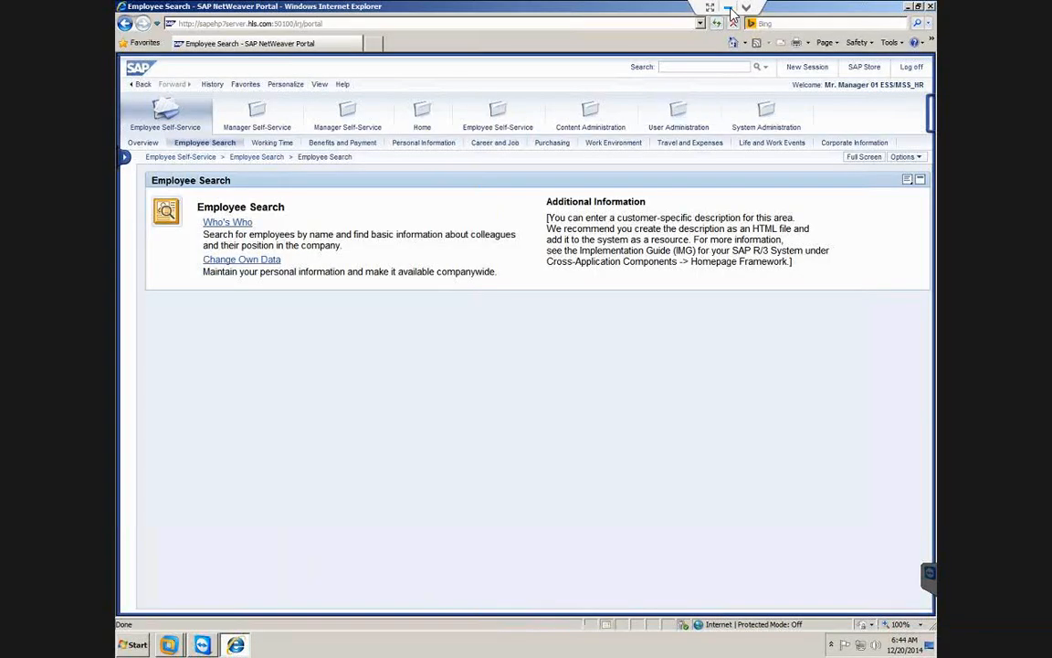
pyautogui.click(730, 8)
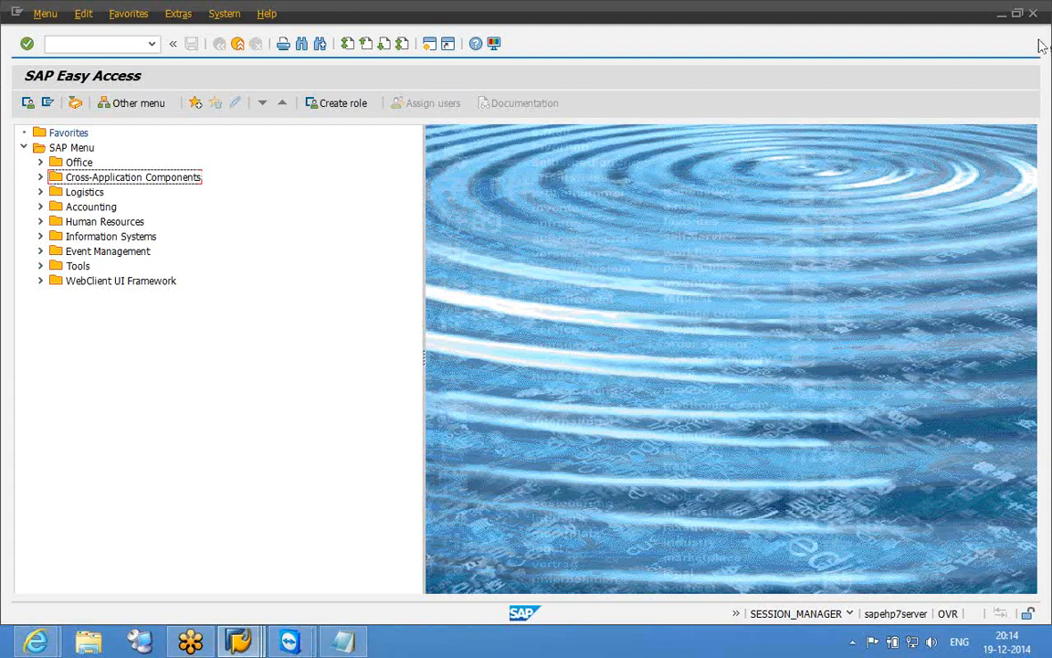
pyautogui.click(845, 8)
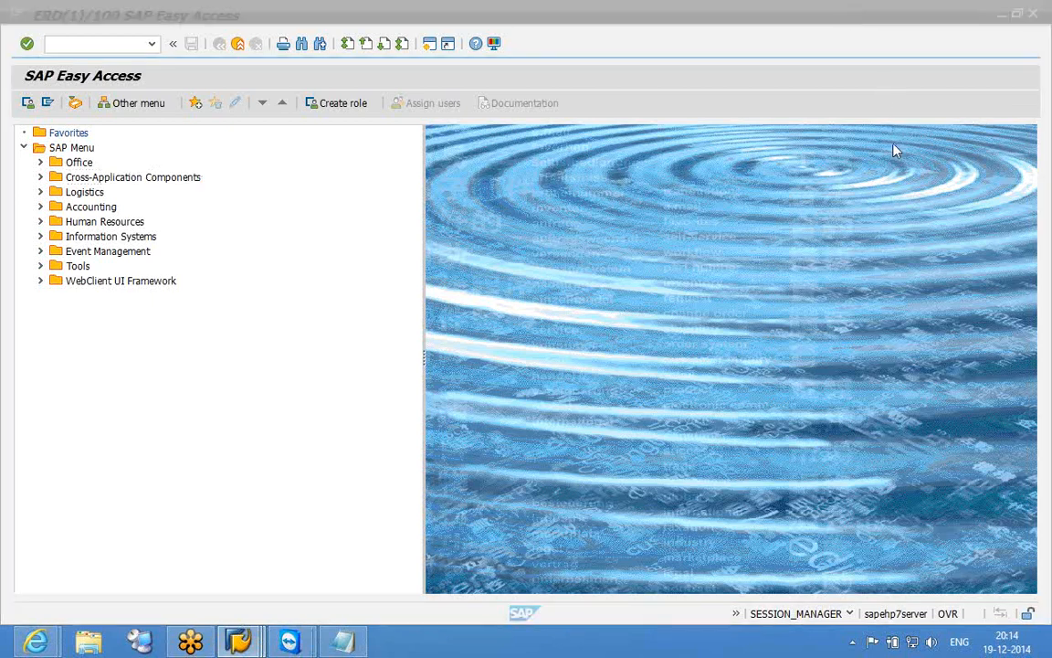